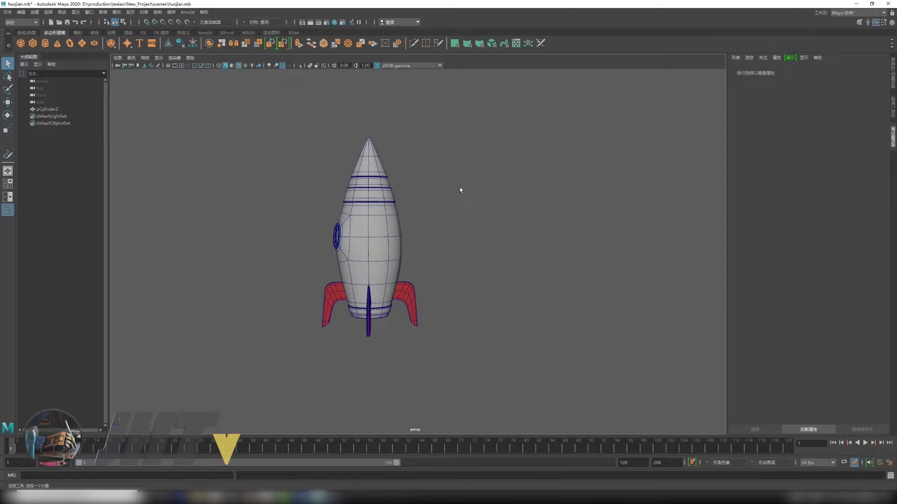
Step: Orbit and zoom the perspective view until the rocket's porthole faces forward
mouse_move(461, 190)
alt+mouse_down()
mouse_move(426, 202)
mouse_move(464, 215)
mouse_move(441, 222)
alt+mouse_up()
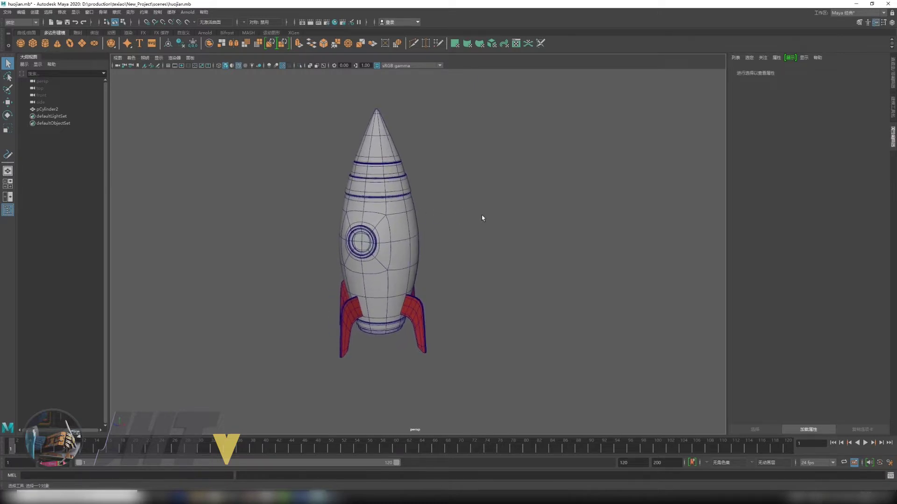
scroll(415, 219, up, 2)
scroll(452, 228, up, 2)
alt+drag(452, 227, 444, 240)
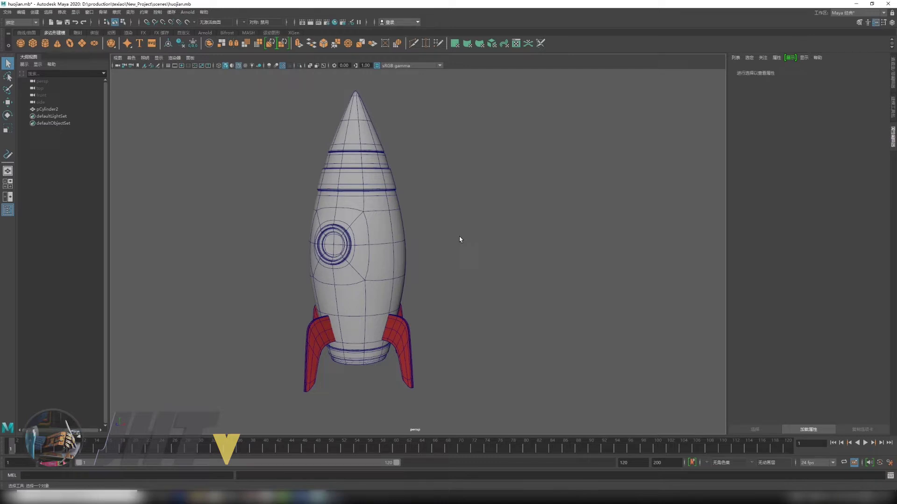
mouse_move(459, 236)
alt+mouse_down()
mouse_move(427, 234)
mouse_move(437, 234)
alt+mouse_up()
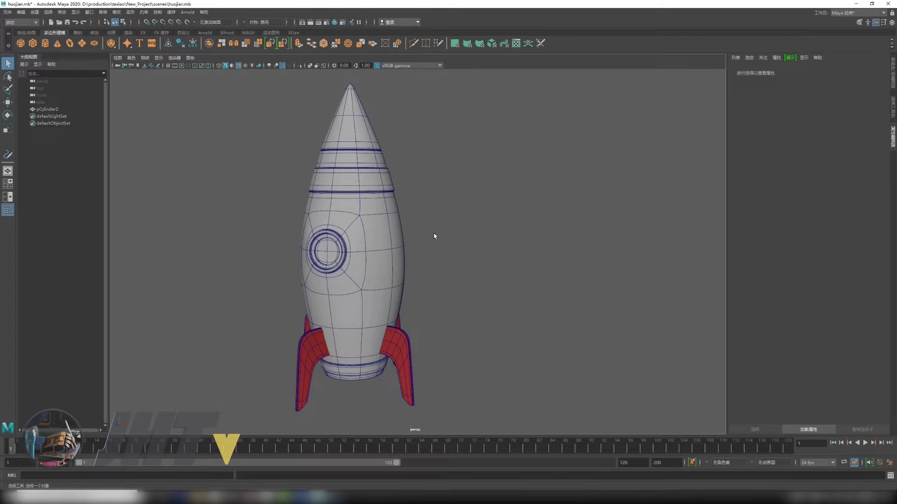
alt+drag(433, 229, 446, 230)
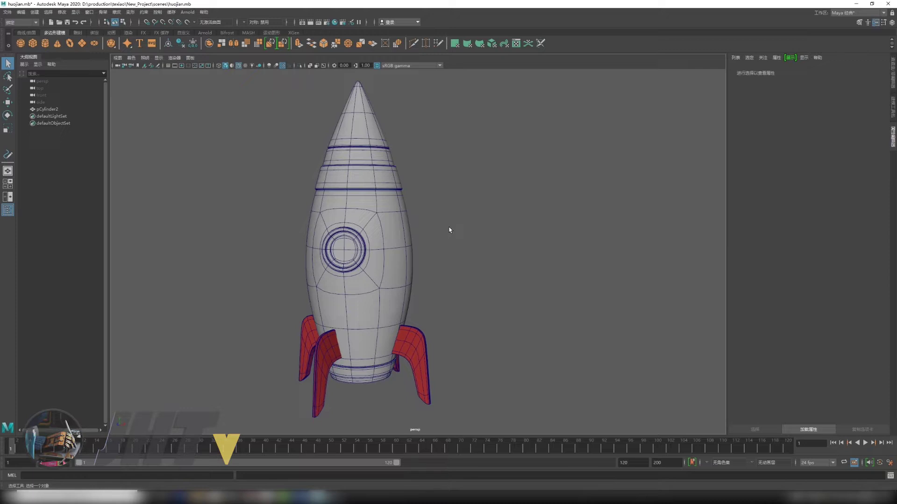
mouse_move(449, 227)
alt+right_down()
mouse_move(411, 222)
mouse_move(425, 228)
alt+right_up()
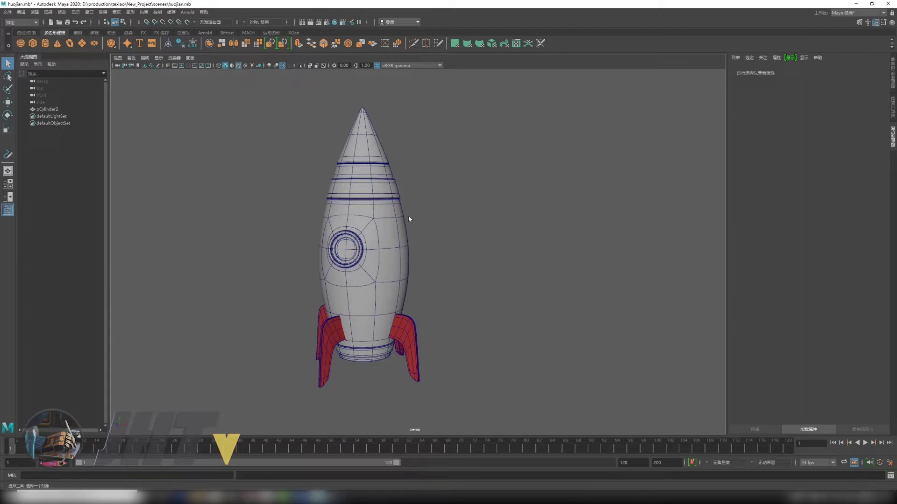
alt+right_drag(406, 216, 423, 227)
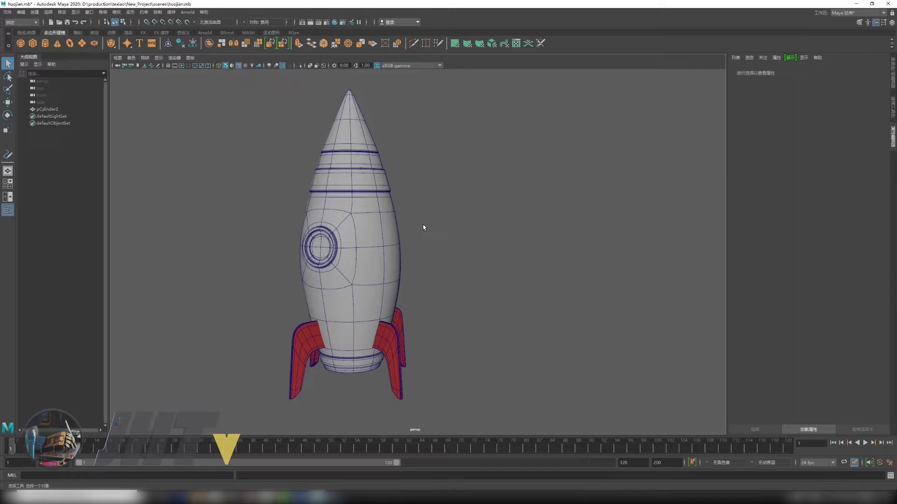
alt+right_drag(476, 223, 365, 238)
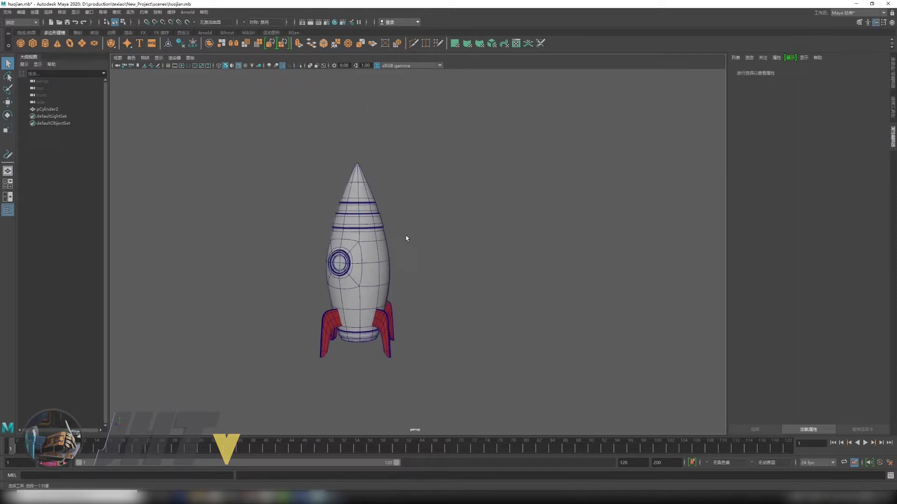
mouse_move(406, 238)
alt+mouse_down()
mouse_move(368, 220)
mouse_move(388, 231)
alt+mouse_up()
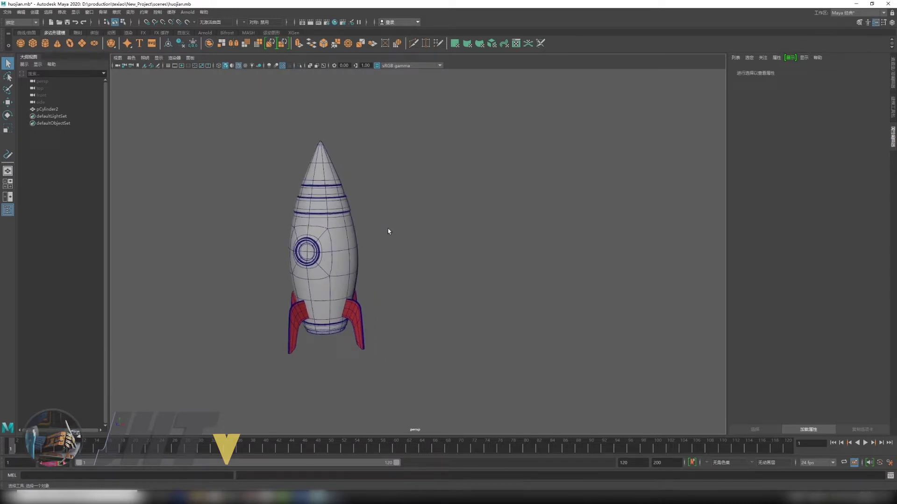
mouse_move(388, 231)
alt+mouse_down()
mouse_move(384, 251)
mouse_move(444, 256)
mouse_move(374, 219)
alt+mouse_up()
Step: Marquee-select the rocket mesh pCylinder2 to load its attributes
mouse_move(282, 156)
mouse_down()
mouse_move(419, 235)
mouse_move(512, 230)
mouse_move(444, 224)
mouse_move(430, 259)
mouse_move(395, 248)
mouse_up()
scroll(420, 235, up, 2)
scroll(562, 270, up, 5)
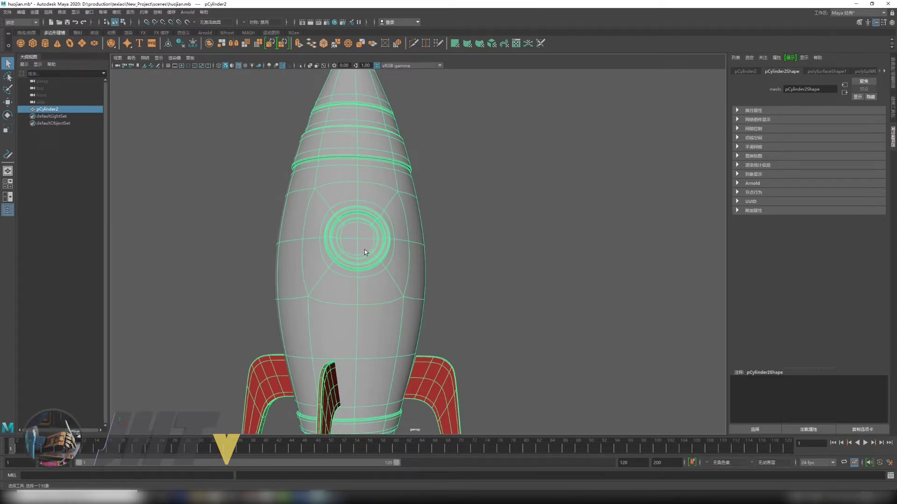
Step: Orbit and zoom around the rocket to inspect its porthole and fins
scroll(364, 249, down, 4)
alt+drag(330, 244, 313, 219)
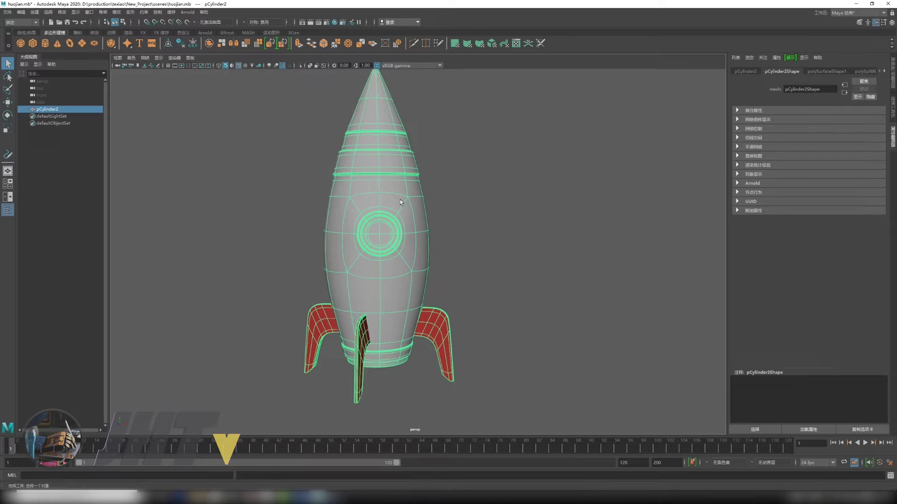
alt+drag(401, 202, 367, 358)
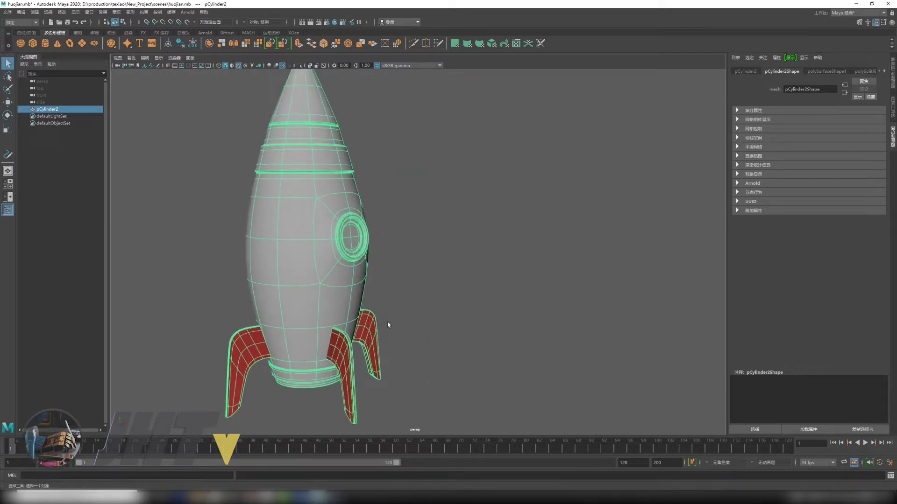
alt+drag(387, 325, 322, 169)
alt+drag(406, 190, 320, 244)
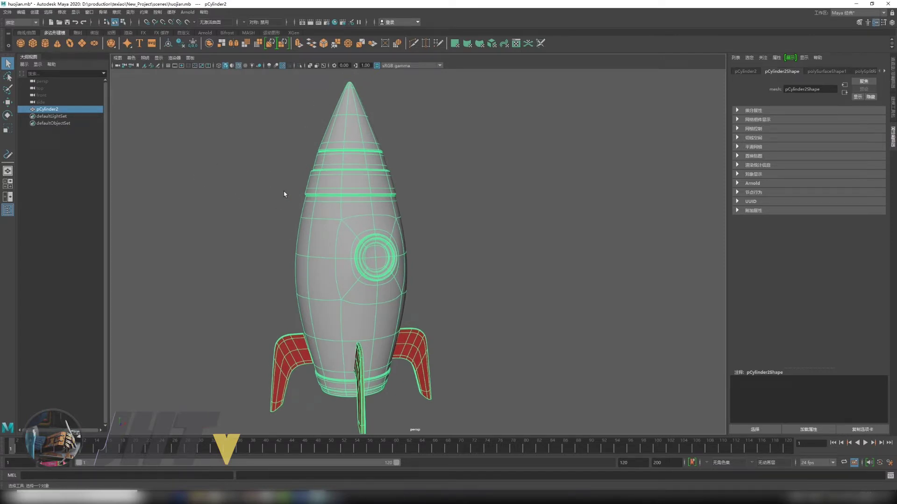
alt+drag(318, 212, 343, 214)
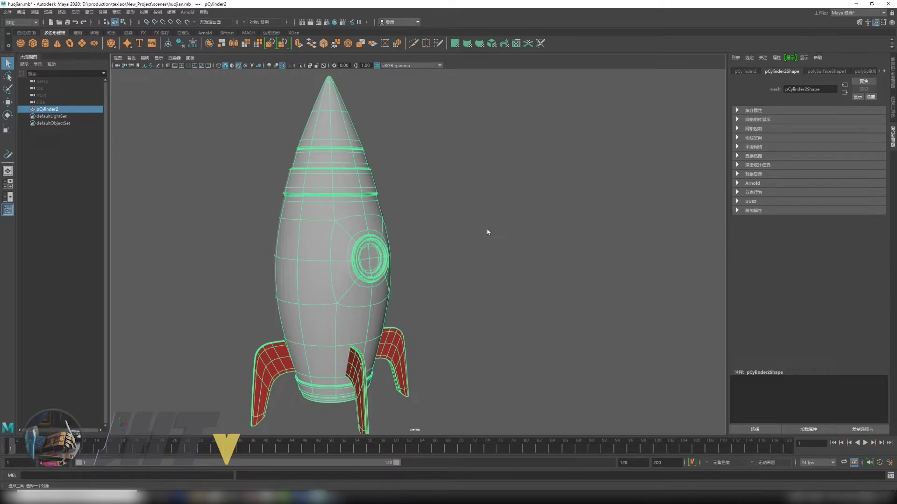
alt+right_drag(456, 222, 383, 213)
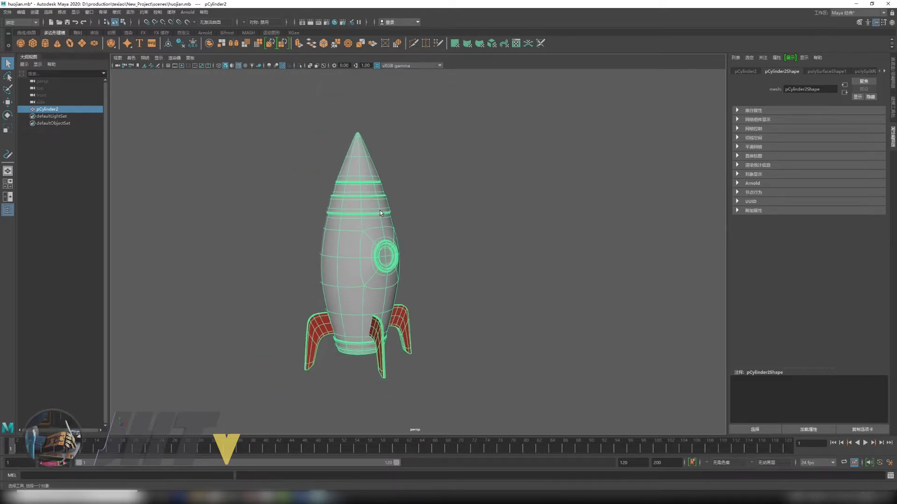
alt+middle_drag(394, 207, 350, 216)
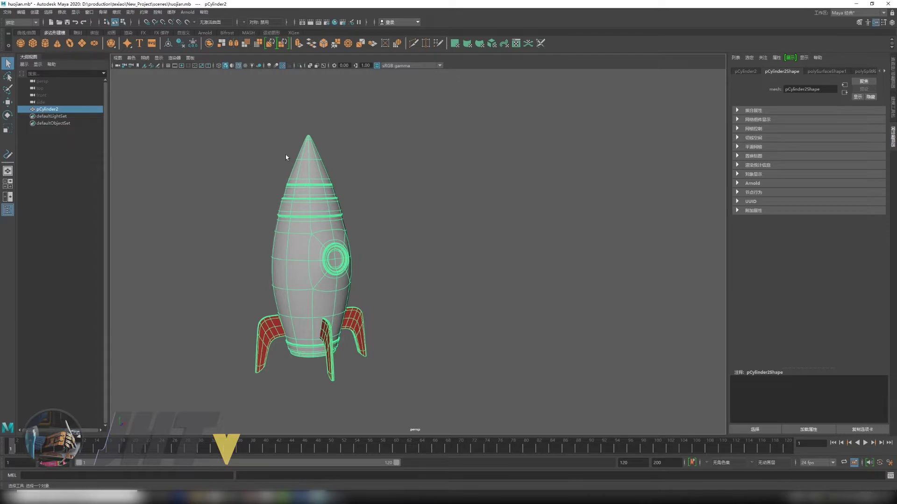
Step: Deselect and reselect the rocket pCylinder2, then zoom out to show a fin in front
click(263, 174)
scroll(402, 293, up, 3)
scroll(402, 293, up, 2)
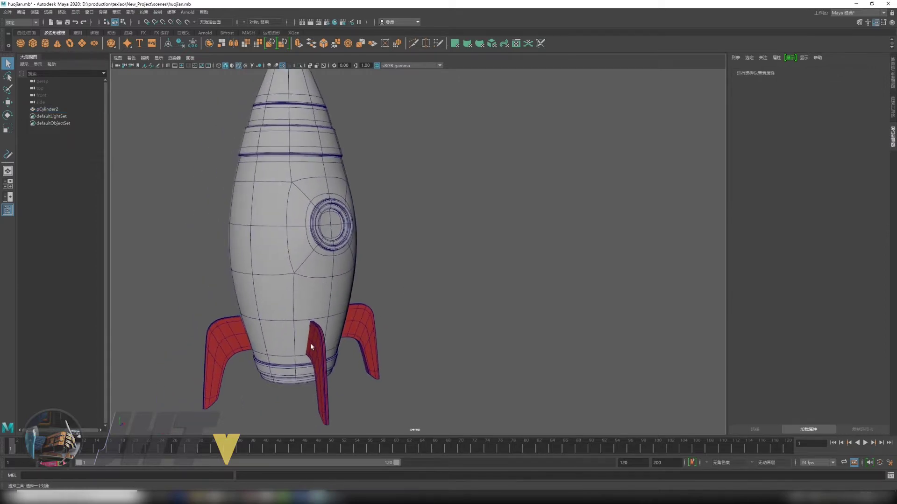
click(348, 231)
scroll(348, 231, up, 2)
scroll(378, 288, up, 2)
scroll(322, 259, down, 2)
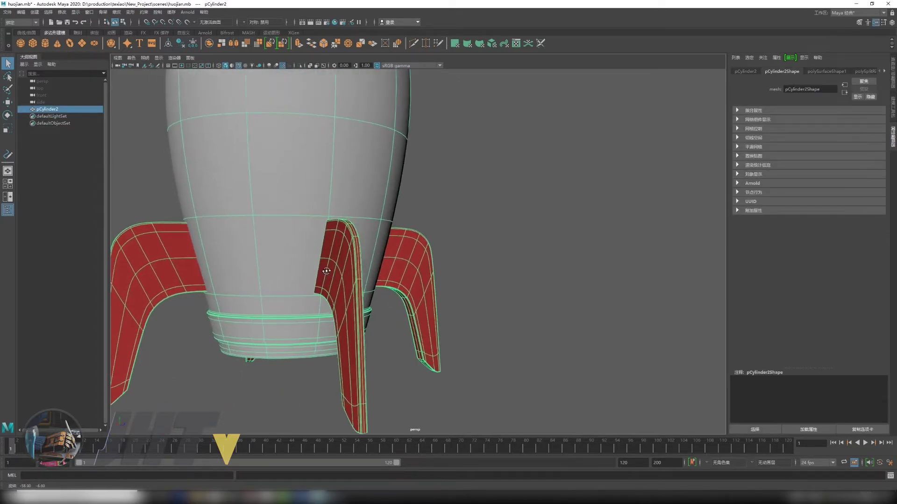
scroll(323, 267, down, 2)
scroll(367, 255, down, 2)
scroll(449, 278, down, 2)
alt+drag(450, 278, 378, 271)
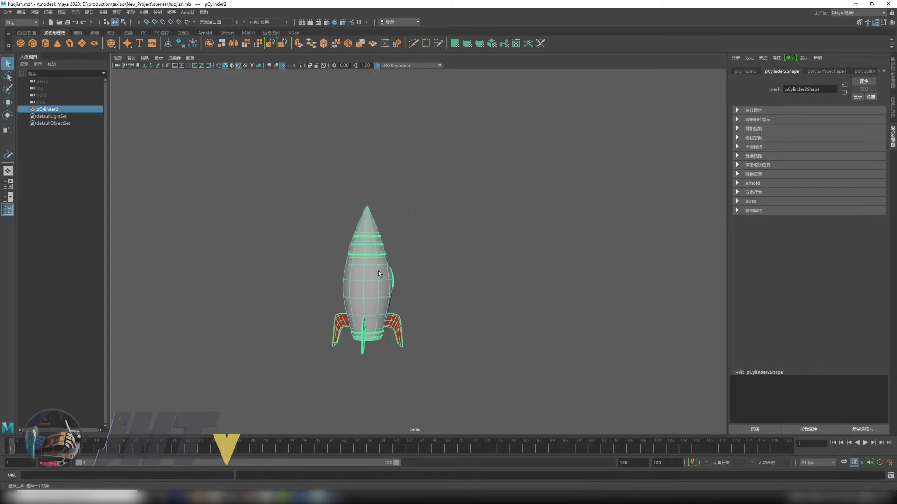
Step: Show the rocket's channel values and input history, and reframe the rocket around its porthole
click(893, 73)
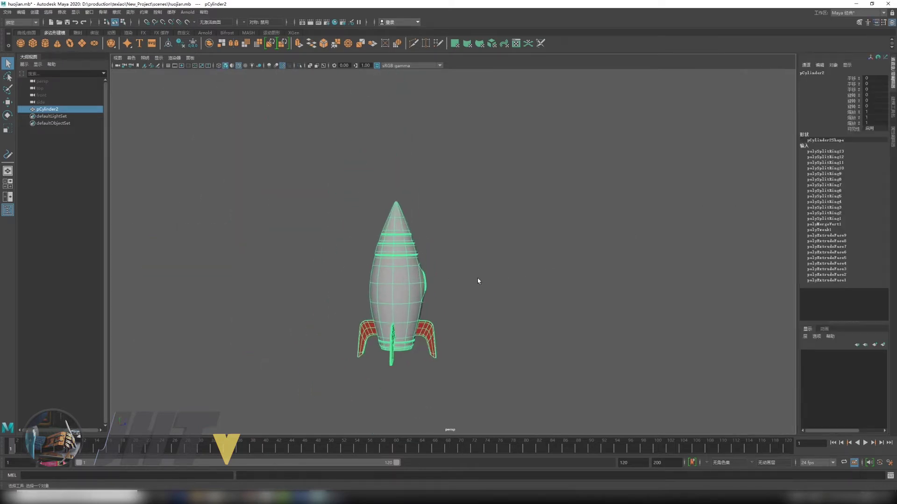
scroll(477, 279, up, 4)
alt+middle_drag(367, 250, 499, 295)
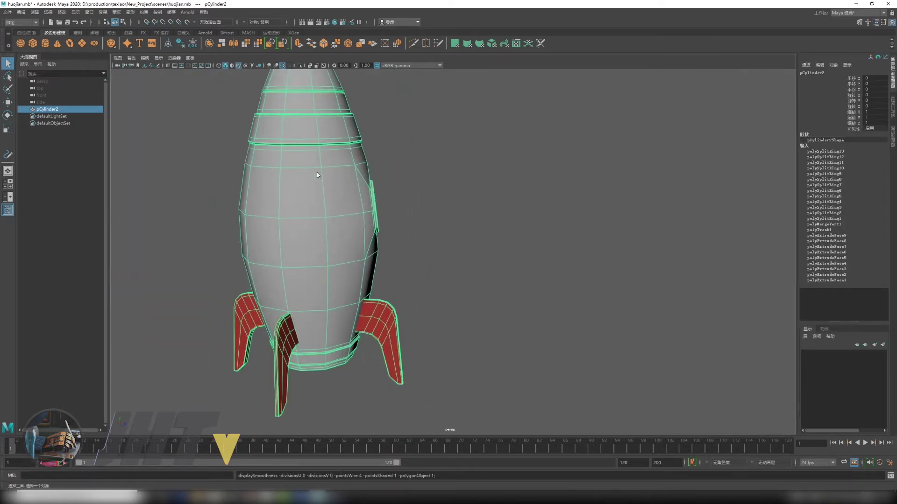
alt+drag(317, 172, 323, 171)
alt+middle_drag(323, 171, 337, 198)
alt+drag(373, 197, 384, 195)
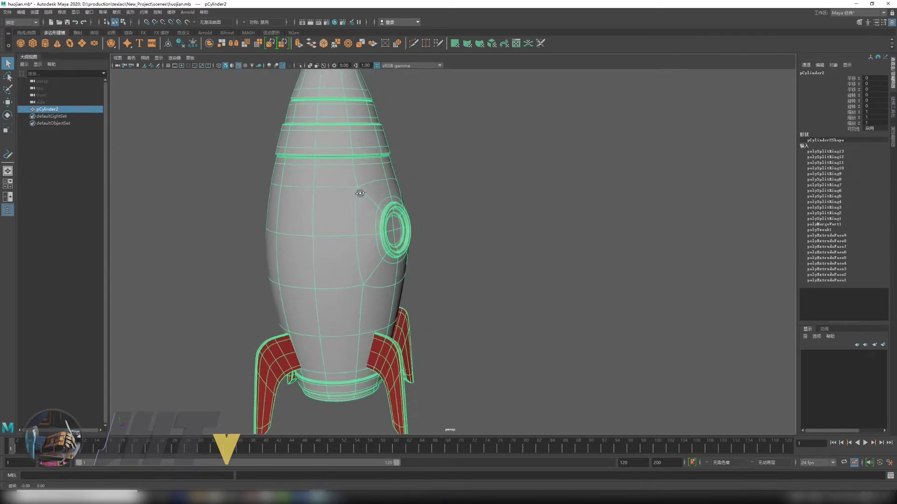
scroll(384, 195, up, 3)
scroll(446, 210, down, 4)
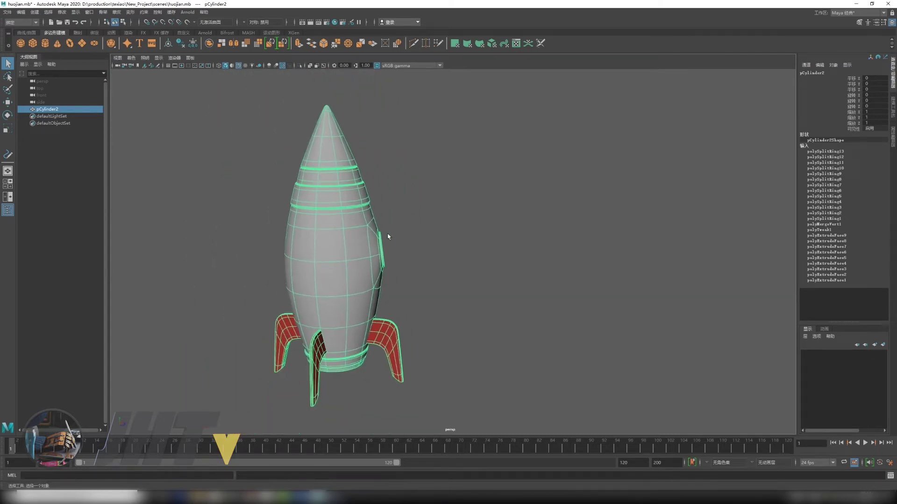
Step: With the Move tool (W) active, box-select the whole rocket model
key(w)
alt+drag(355, 221, 345, 183)
right_drag(346, 180, 372, 168)
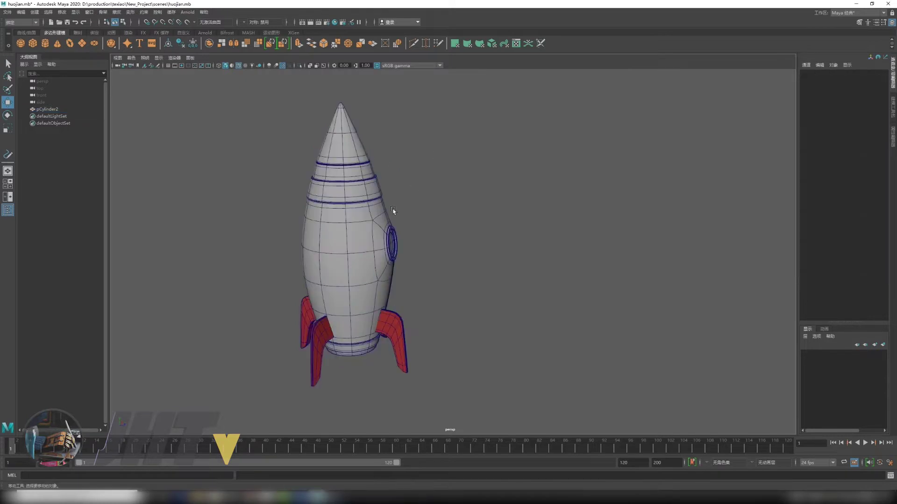
click(327, 233)
alt+drag(314, 215, 298, 220)
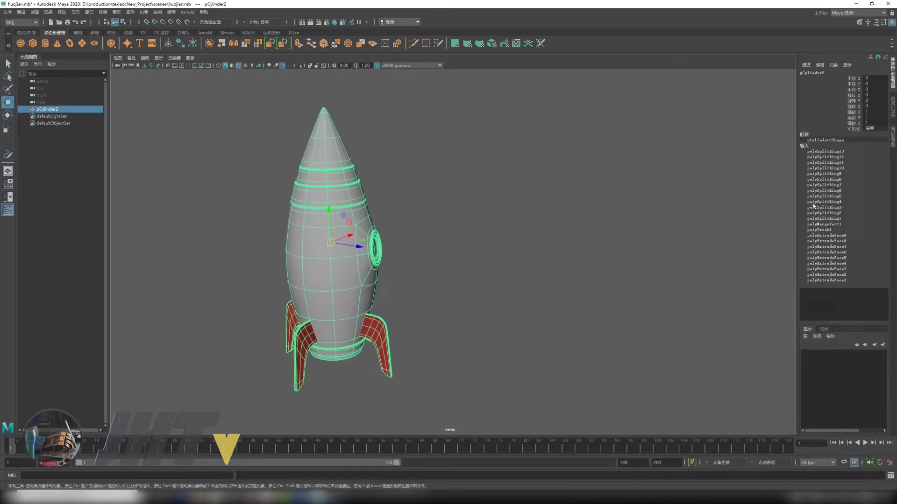
drag(201, 120, 386, 207)
Step: Delete the rocket's construction history with Alt+Shift+D, then reselect it
key(alt+shift+d)
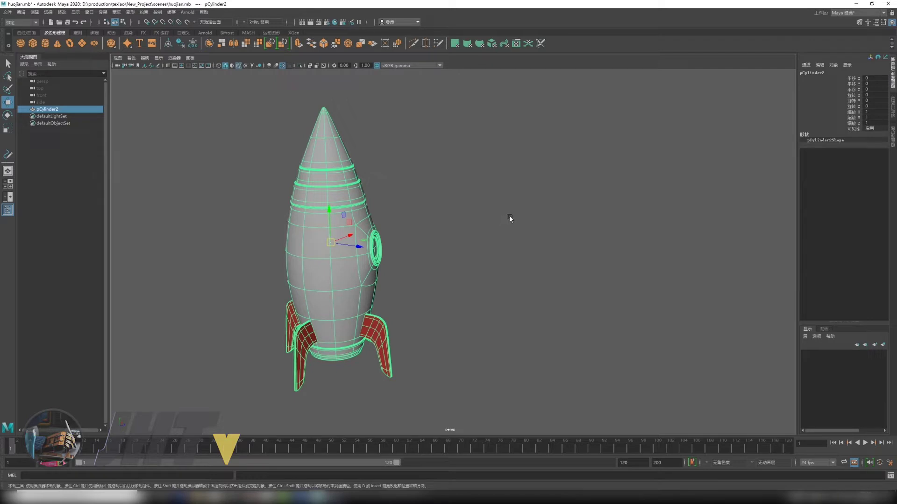
click(289, 176)
click(318, 180)
scroll(317, 179, down, 3)
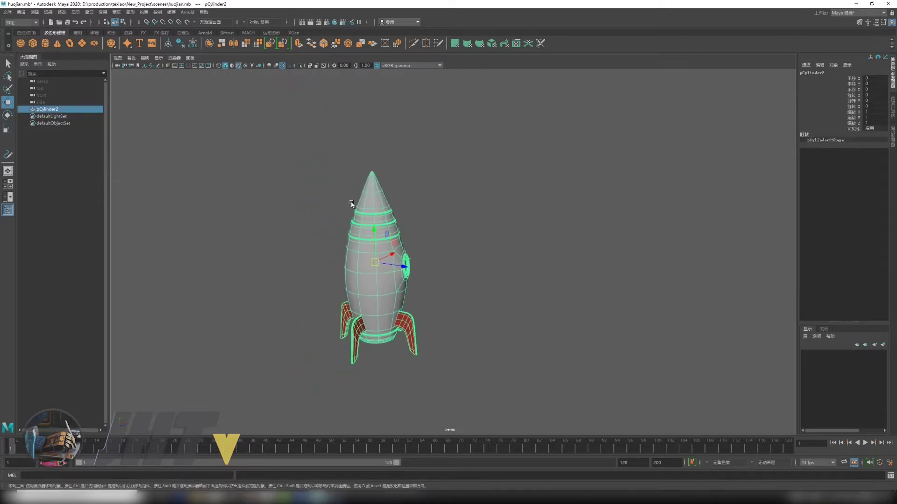
mouse_move(317, 179)
alt+mouse_down()
mouse_move(389, 206)
mouse_move(360, 210)
alt+mouse_up()
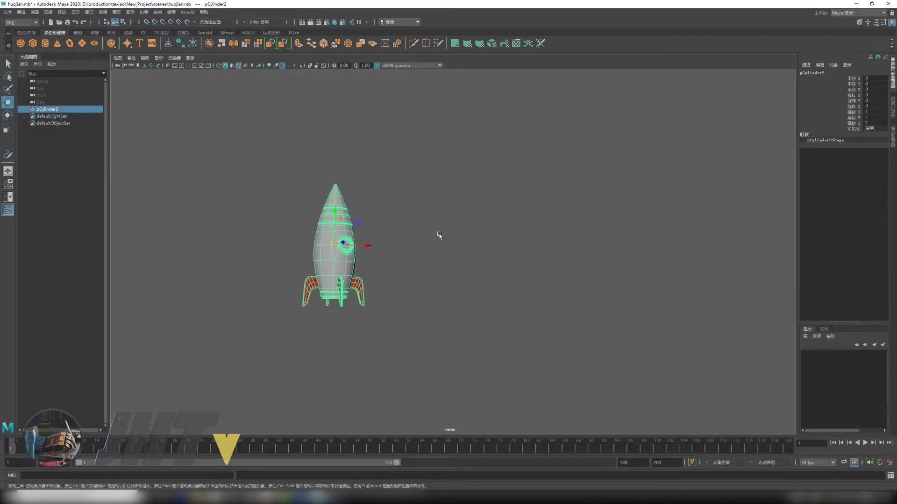
Step: Switch to the front view and zoom out until the rocket sits small, then raise the hotbox
key(space)
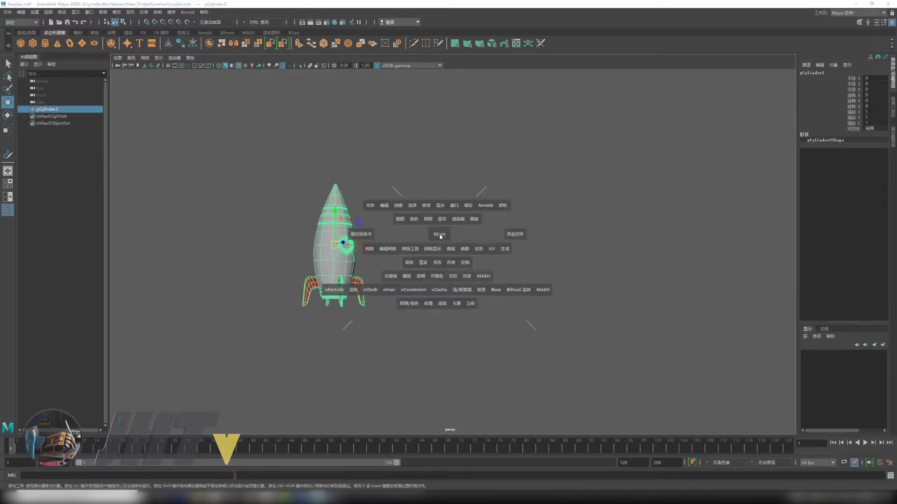
drag(439, 234, 439, 262)
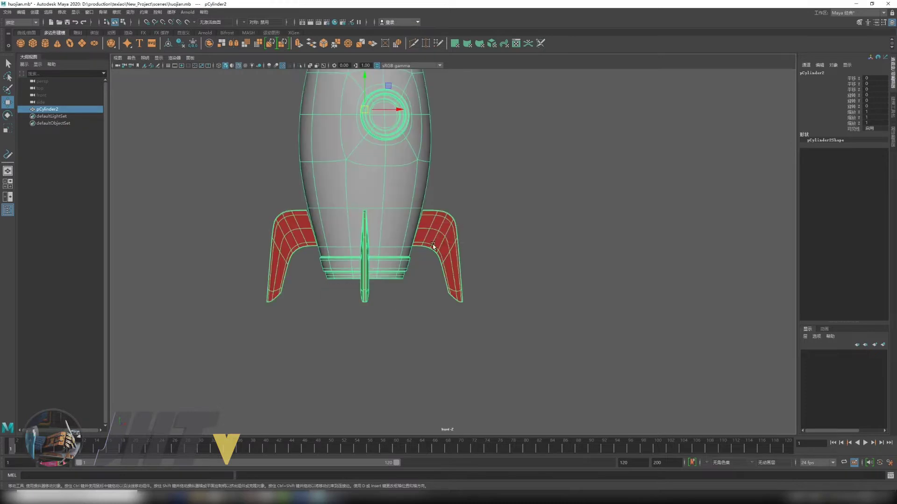
scroll(315, 221, down, 2)
scroll(315, 220, down, 2)
scroll(280, 252, down, 2)
scroll(275, 221, down, 2)
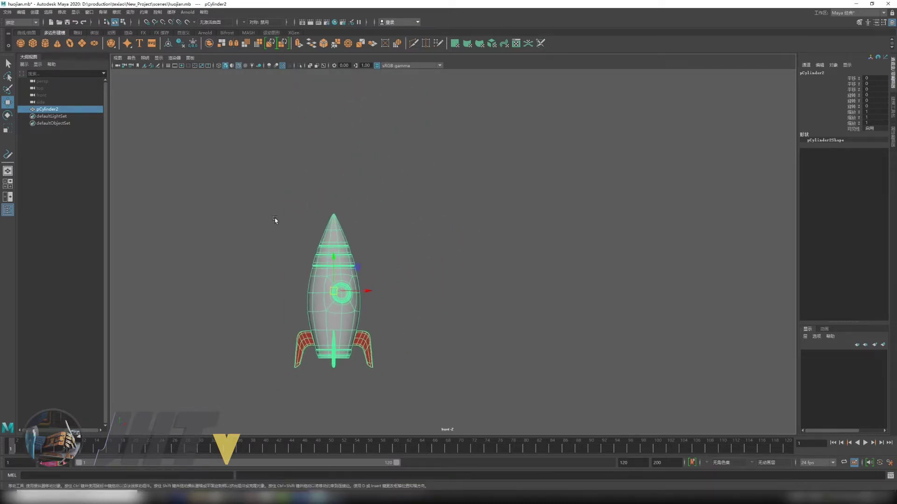
scroll(154, 279, down, 2)
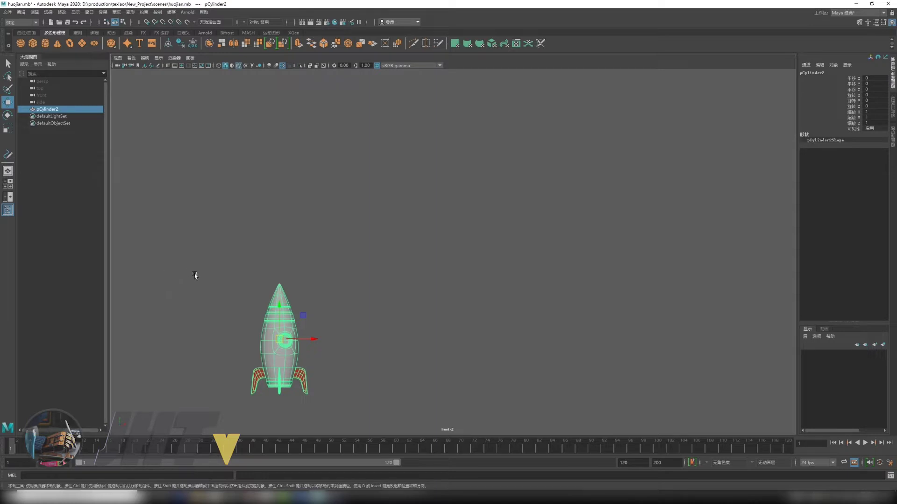
scroll(327, 276, down, 1)
scroll(376, 281, down, 1)
scroll(376, 281, down, 1)
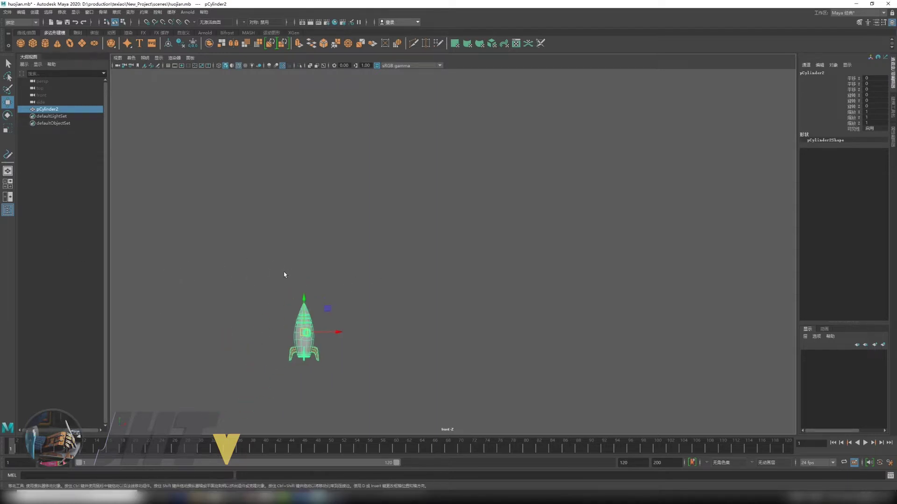
key(space)
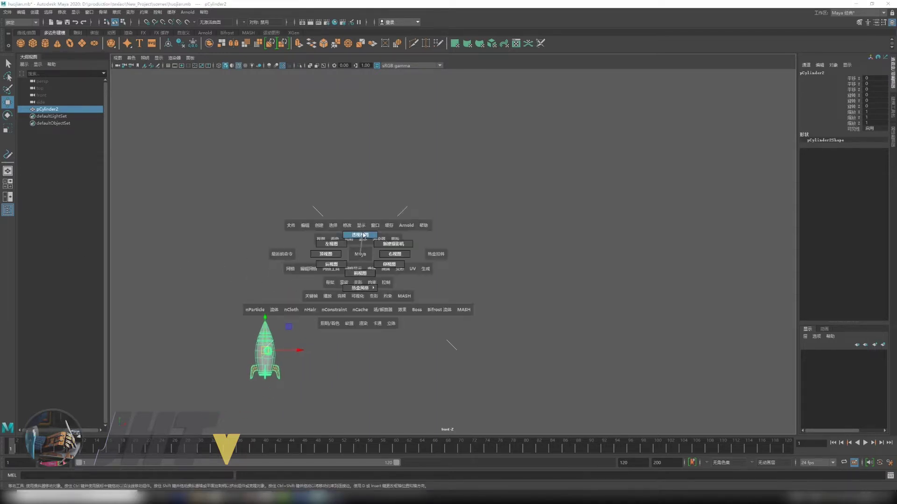
Step: Check the rocket from the perspective and side views, then return to front
drag(360, 256, 336, 256)
scroll(369, 273, down, 1)
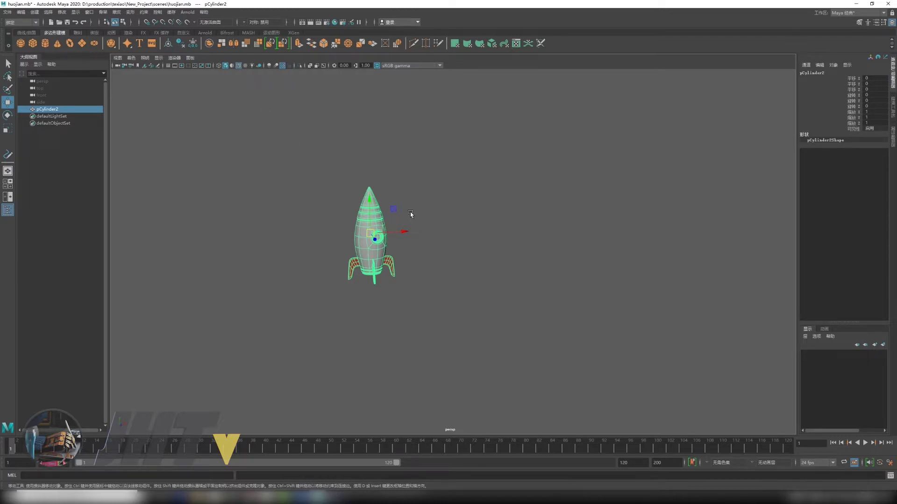
alt+middle_drag(407, 213, 405, 224)
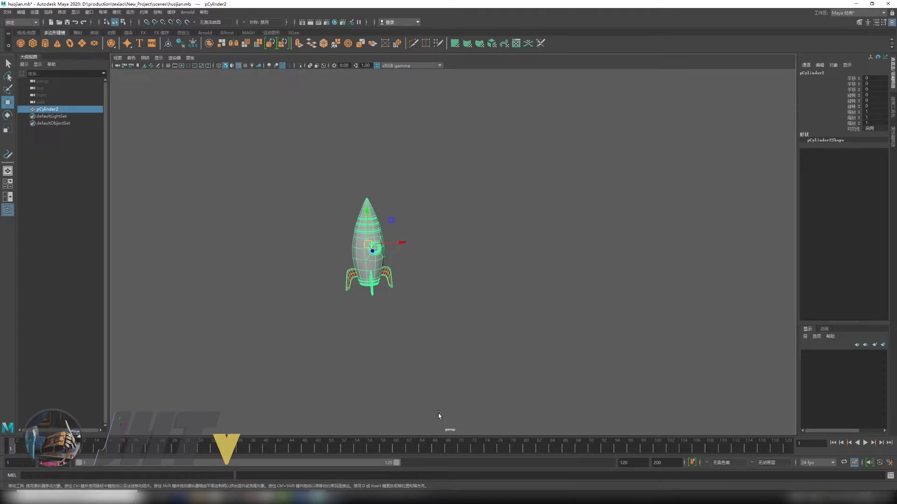
key(space)
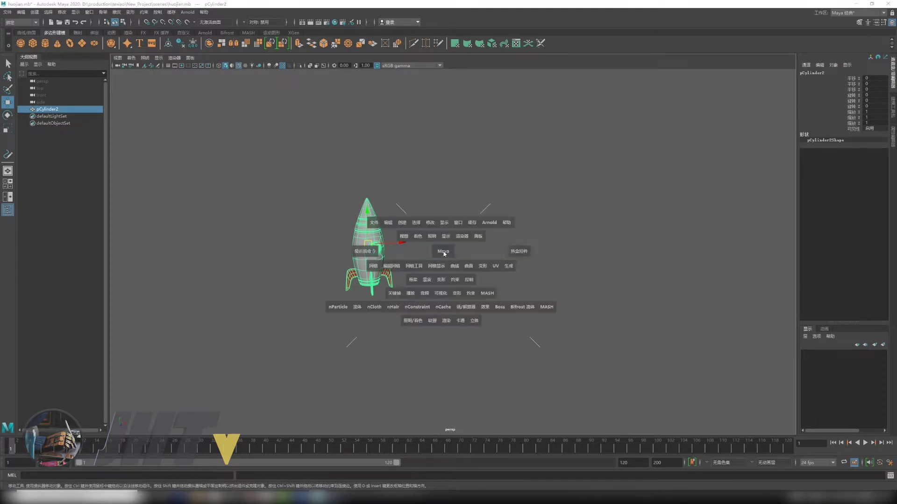
drag(415, 242, 383, 247)
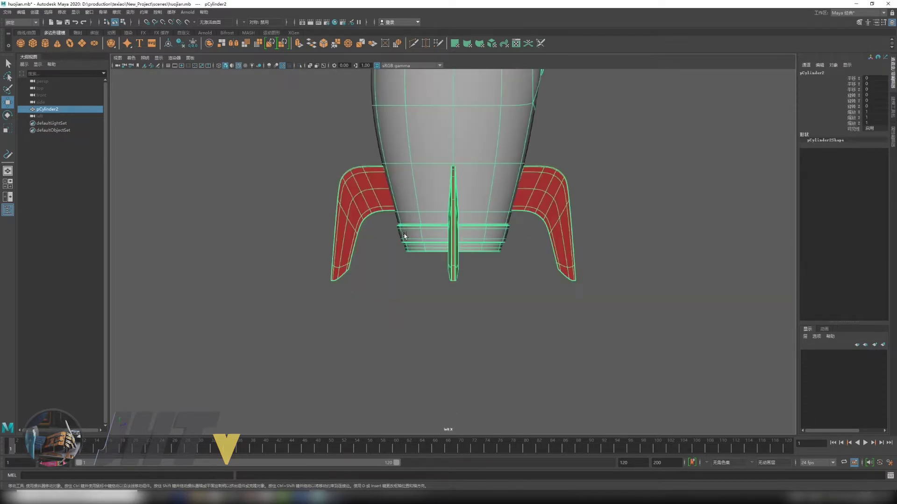
key(space)
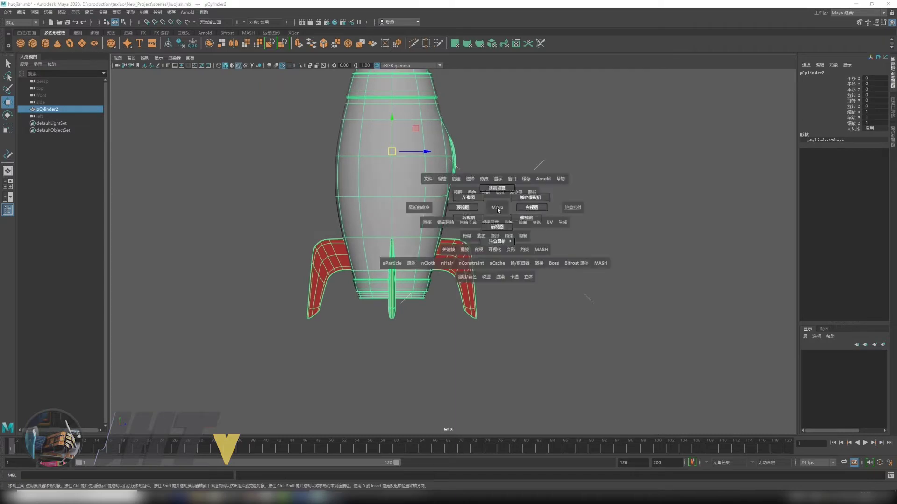
mouse_move(498, 210)
mouse_down()
mouse_move(479, 239)
mouse_move(440, 228)
mouse_up()
Step: Check the top view, then return to the front view with the rocket recentred
key(space)
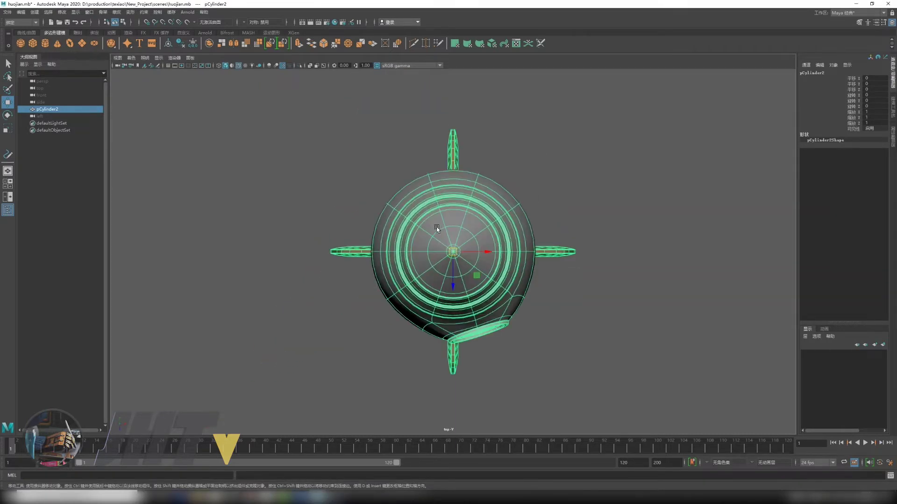
scroll(441, 228, down, 1)
scroll(236, 252, down, 2)
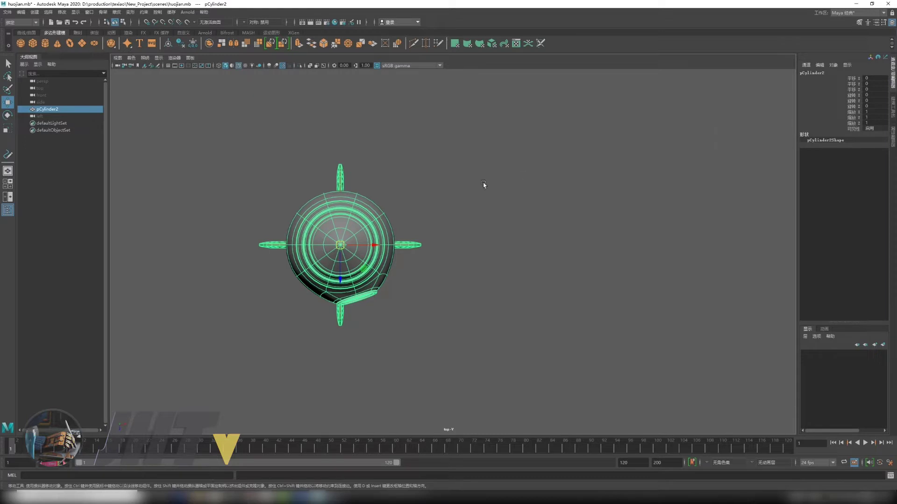
key(space)
drag(464, 208, 464, 243)
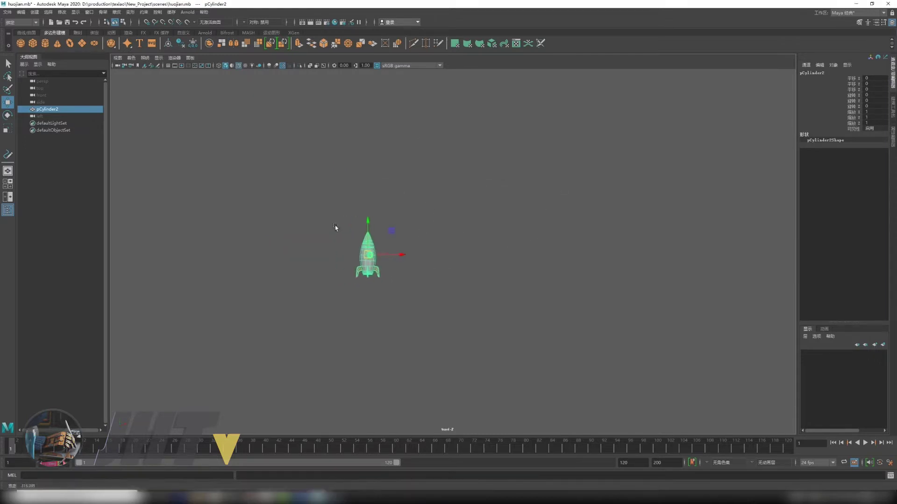
scroll(473, 266, up, 2)
scroll(360, 301, up, 2)
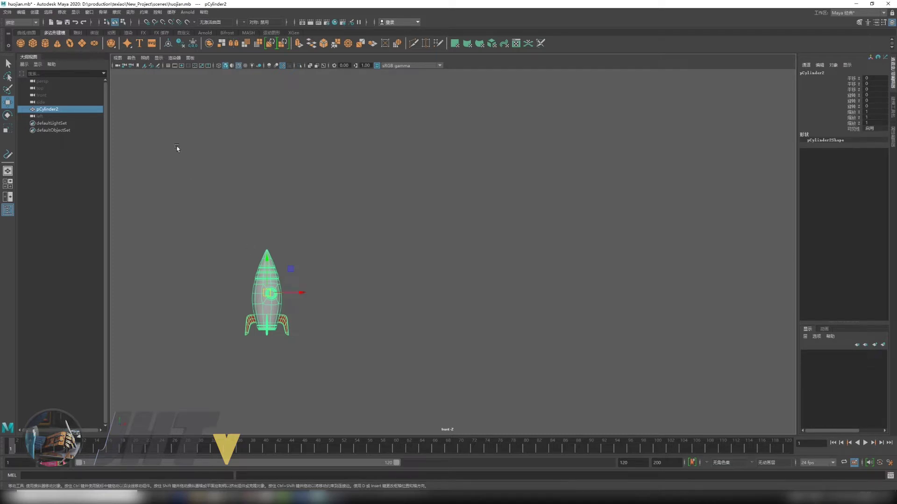
alt+middle_drag(353, 313, 341, 291)
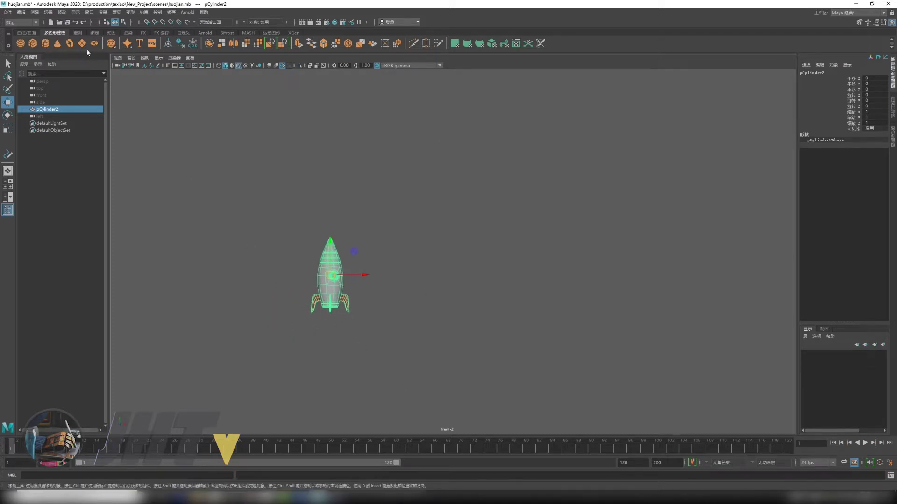
click(35, 12)
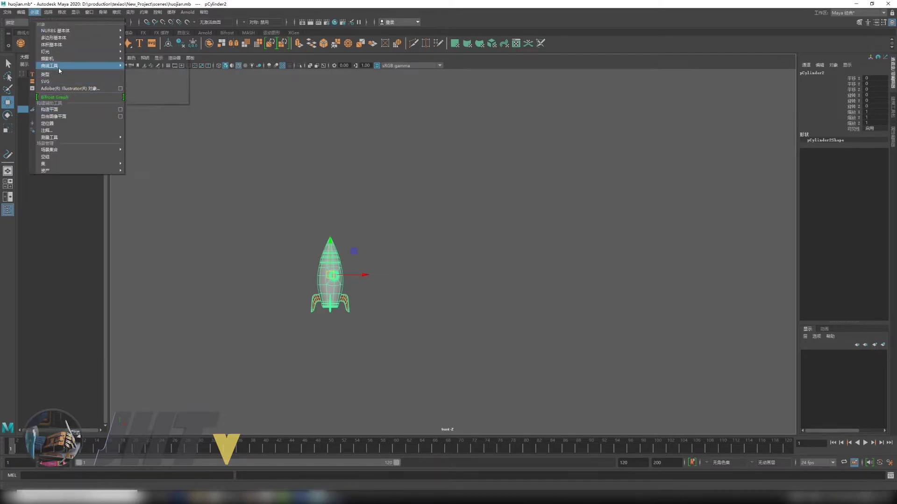
mouse_move(63, 66)
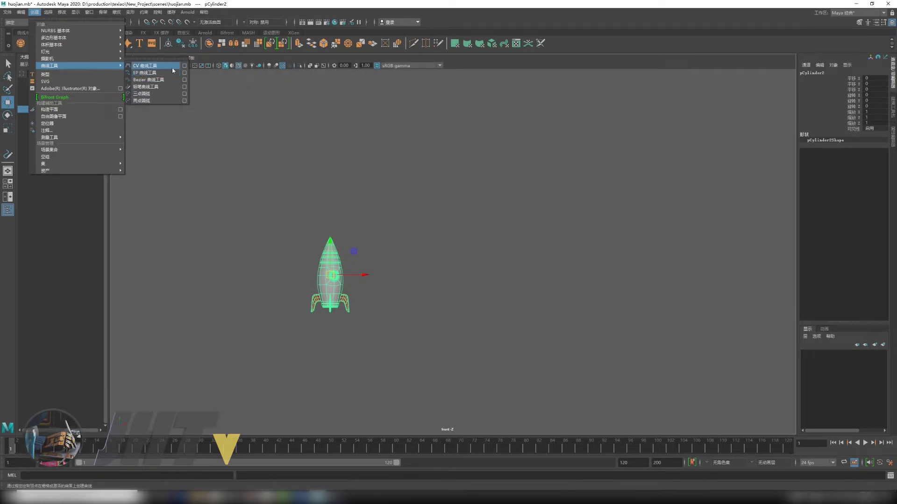
Step: Review and close the CV Curve Tool settings
click(184, 65)
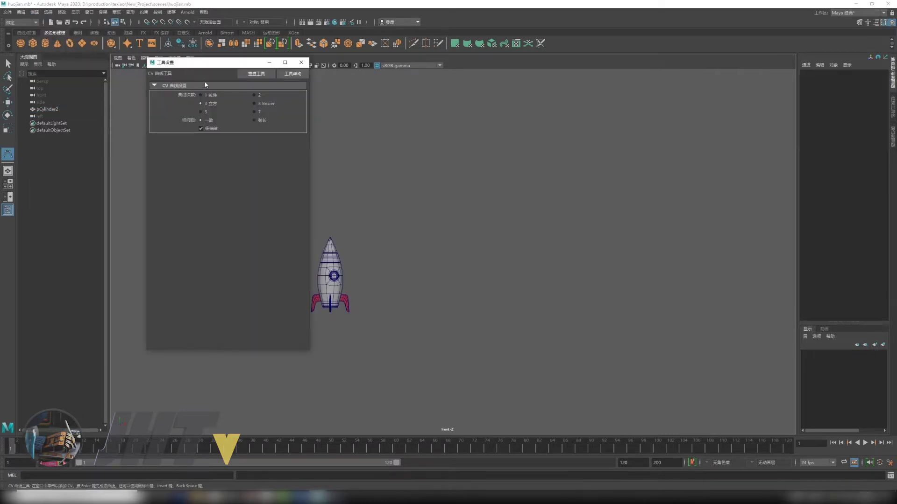
drag(189, 64, 158, 60)
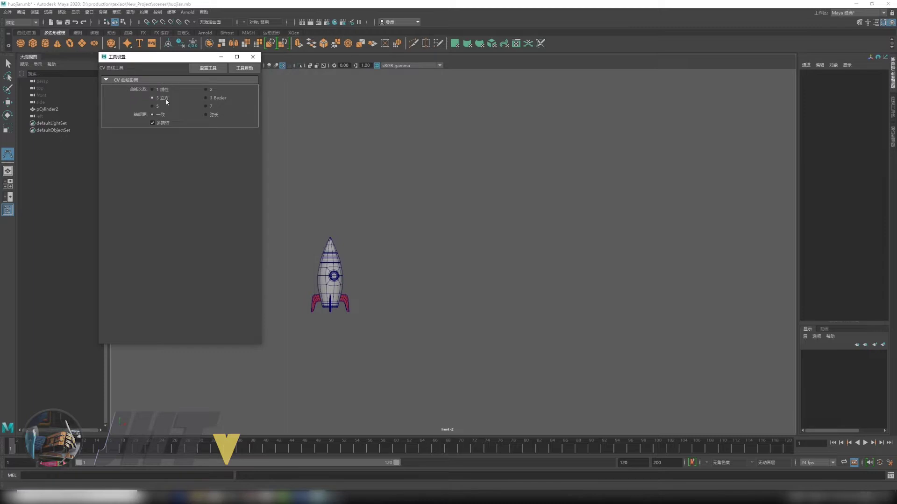
click(252, 57)
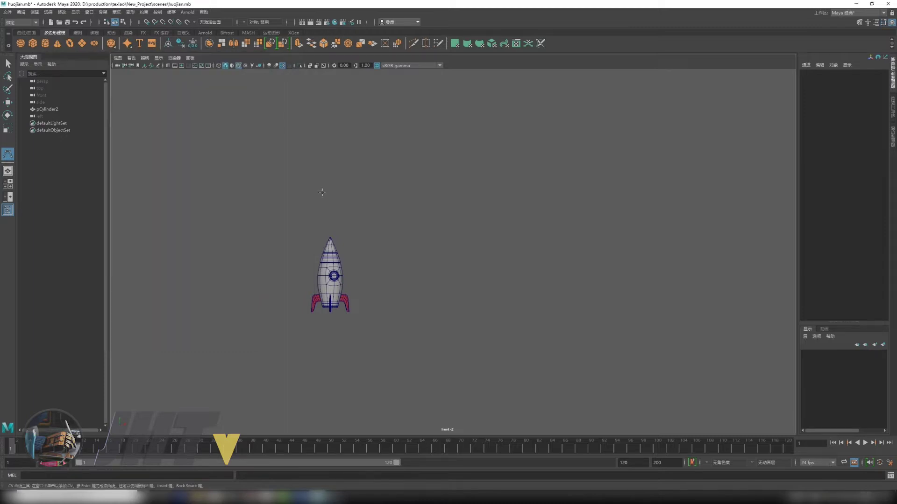
Step: Draw a looping CV curve from the rocket's nose with medium display smoothness
click(331, 228)
click(368, 165)
click(430, 132)
click(526, 134)
click(629, 232)
click(525, 306)
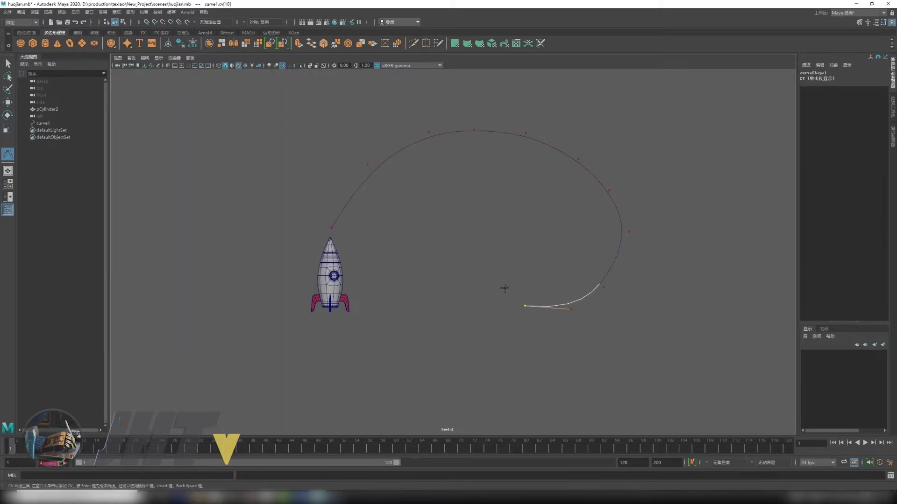
click(505, 286)
click(520, 241)
click(578, 190)
click(637, 168)
click(658, 113)
click(468, 104)
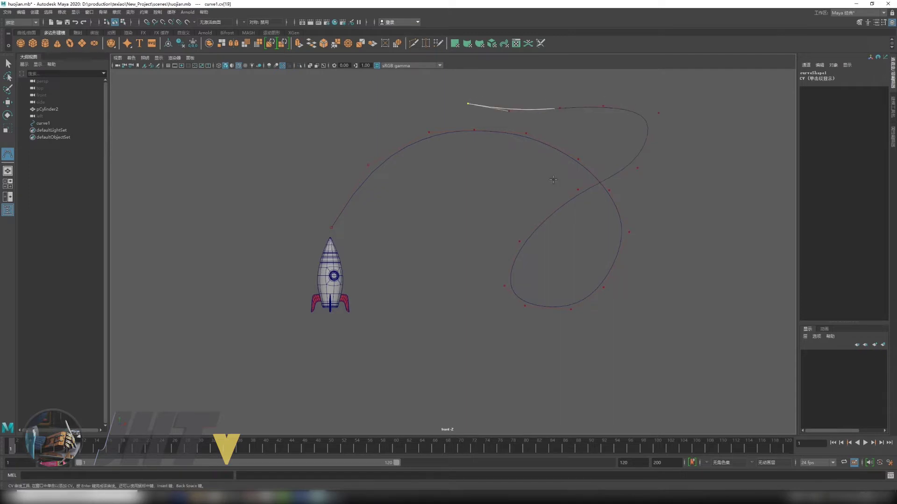
key(2)
key(Return)
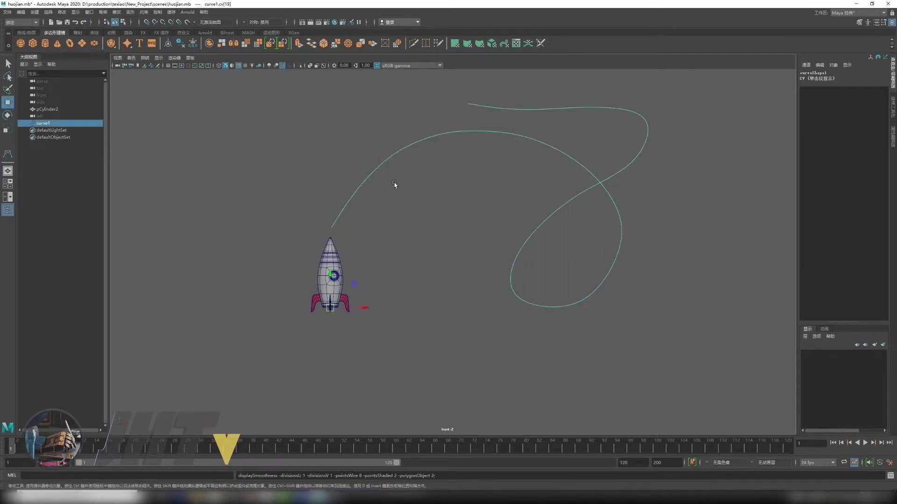
Step: Delete the test CV curve curve1
key(w)
alt+middle_drag(390, 184, 366, 184)
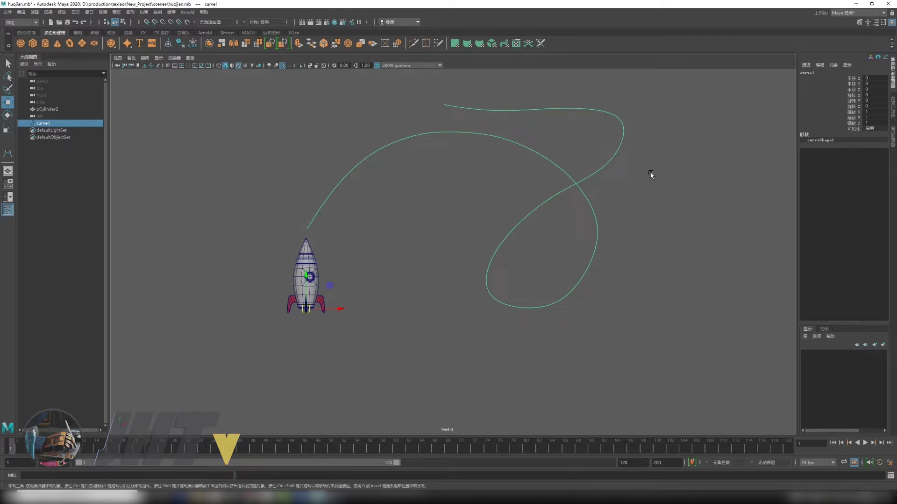
key(Delete)
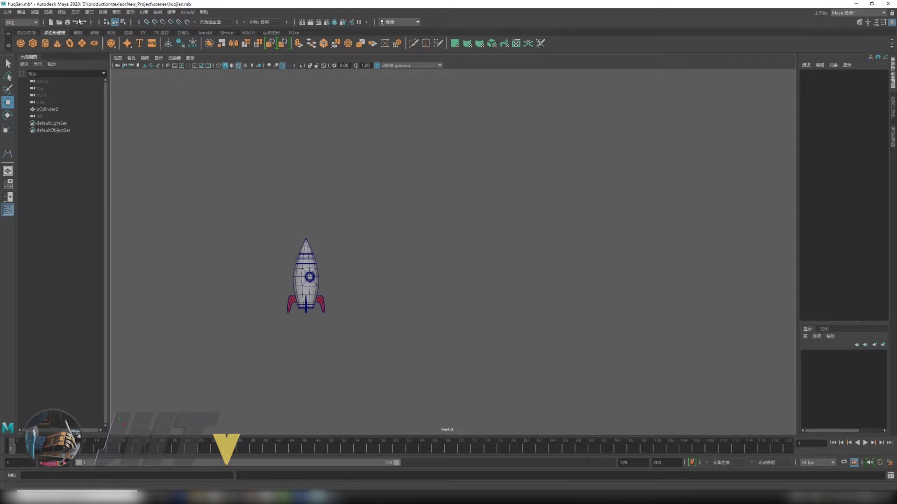
click(34, 13)
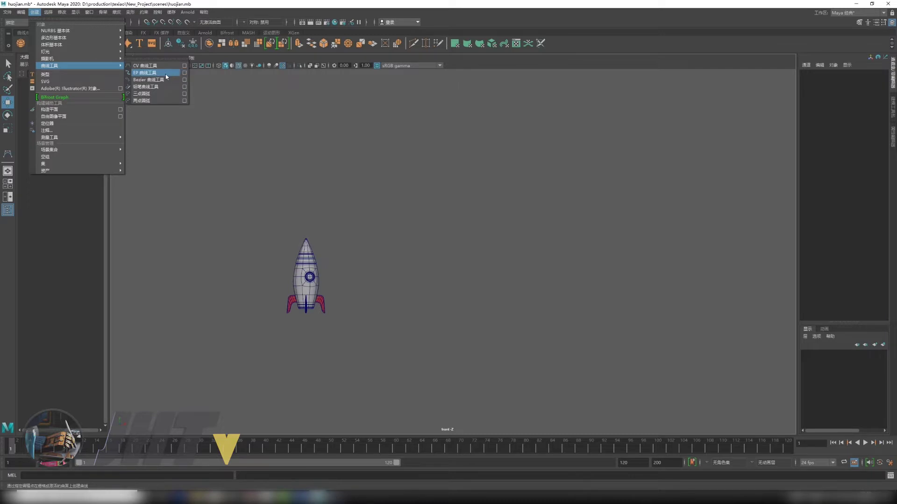
Step: Draw a looping EP curve from the rocket's nose, then delete it
click(170, 73)
alt+middle_drag(329, 255, 303, 288)
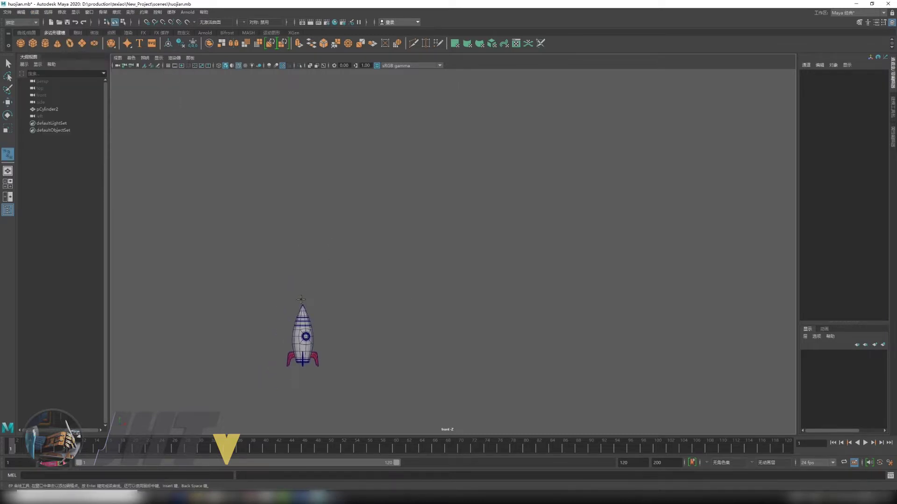
click(300, 299)
click(344, 201)
click(420, 167)
click(514, 155)
click(632, 164)
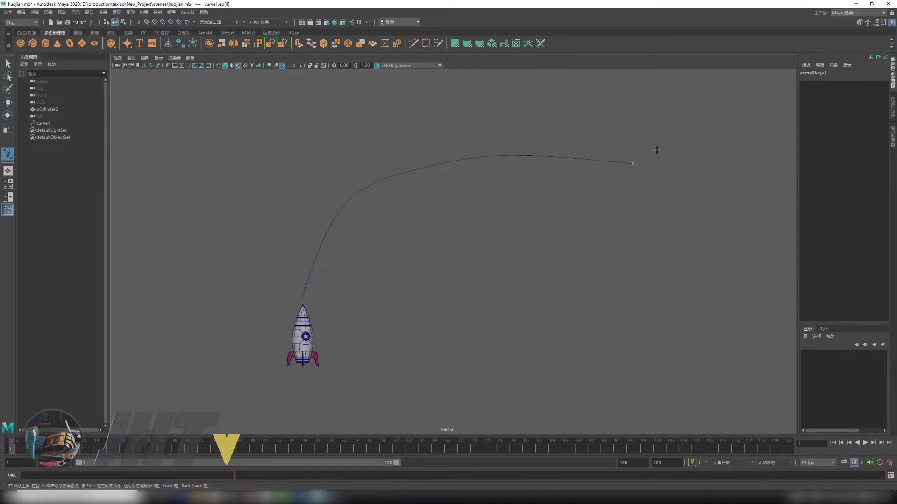
click(677, 124)
click(724, 205)
click(677, 317)
click(593, 346)
click(455, 233)
key(Return)
key(w)
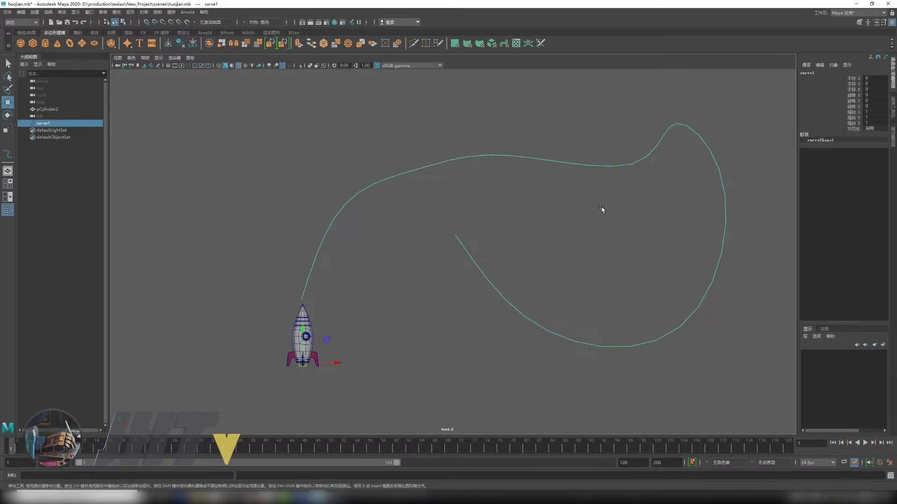
key(Delete)
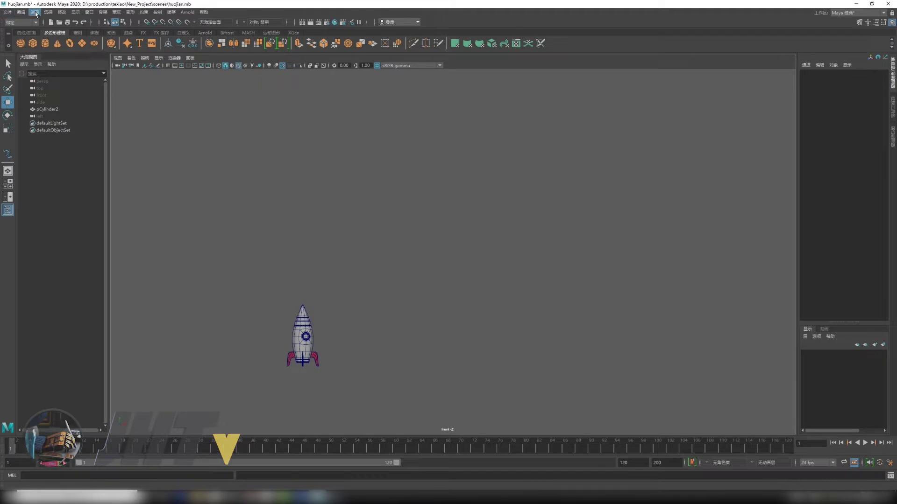
Step: Sketch a freehand pencil curve up from the rocket, then delete it
click(35, 12)
mouse_move(51, 66)
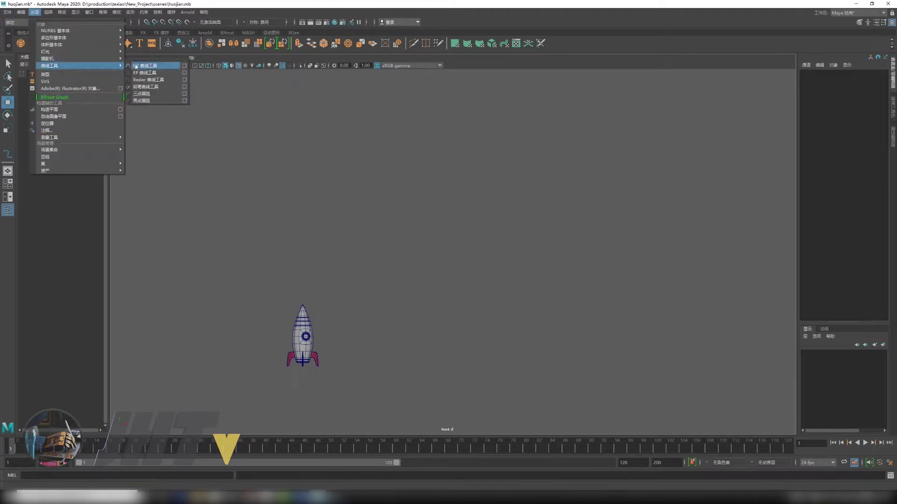
click(149, 87)
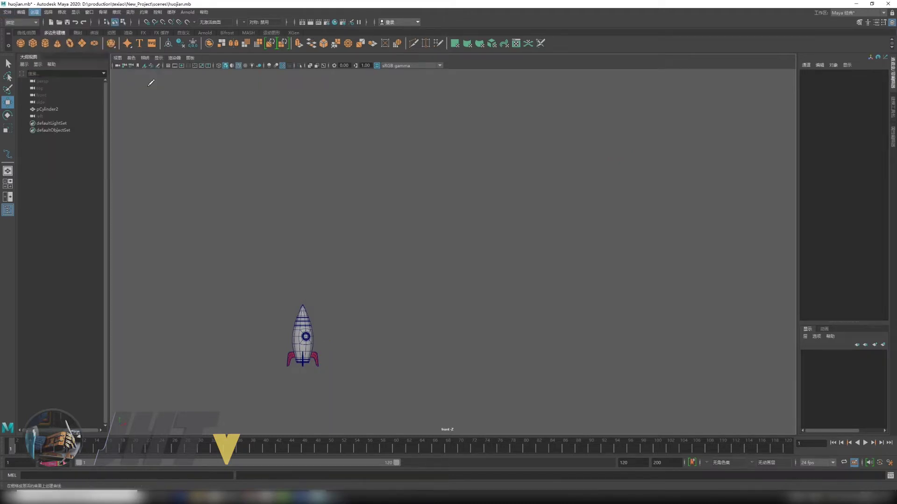
mouse_move(304, 299)
mouse_down()
mouse_move(337, 226)
mouse_move(638, 191)
mouse_up()
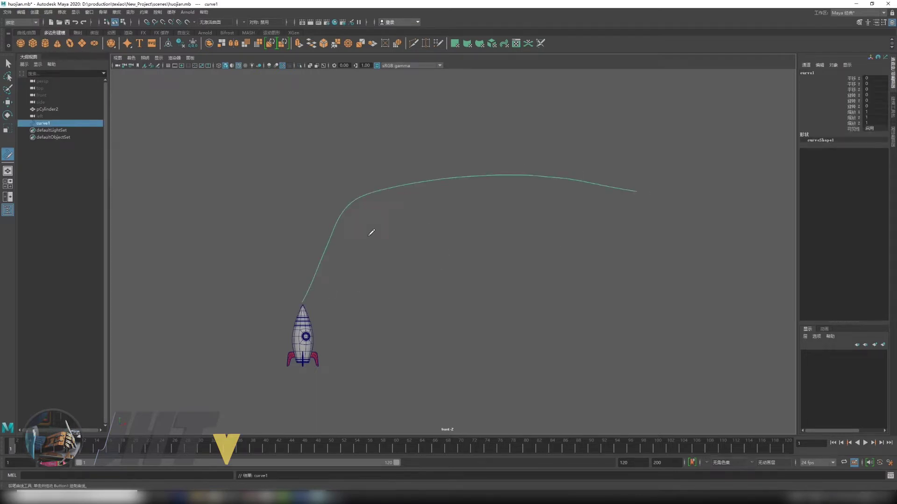
key(w)
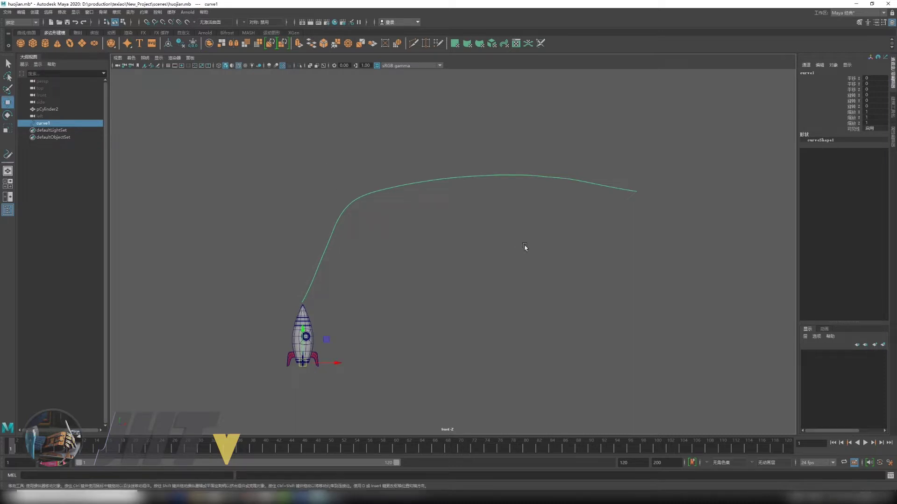
key(Delete)
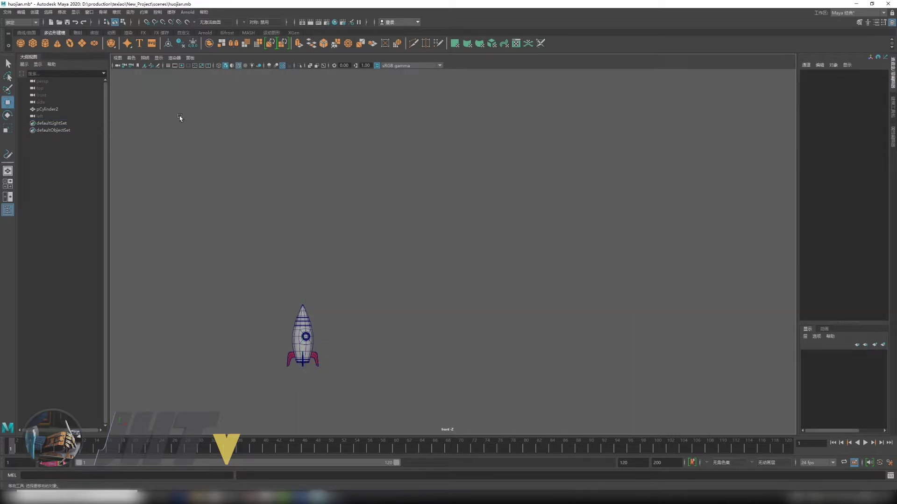
click(35, 12)
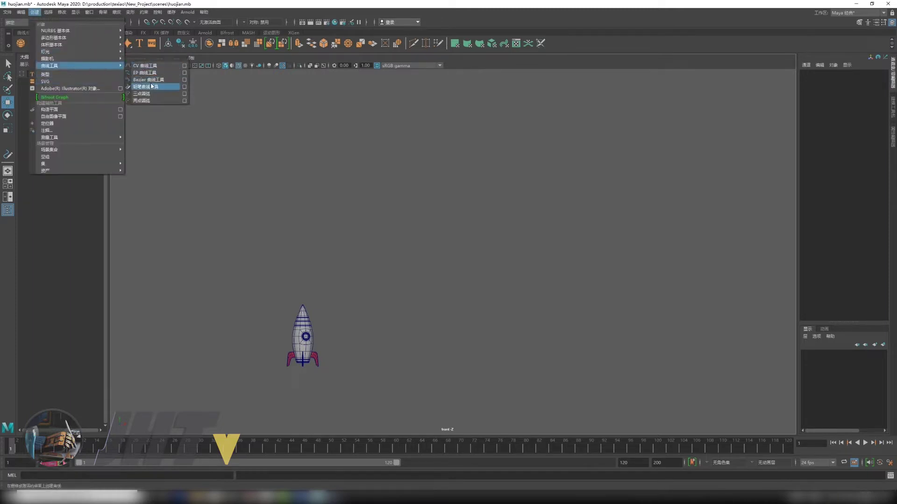
mouse_move(49, 65)
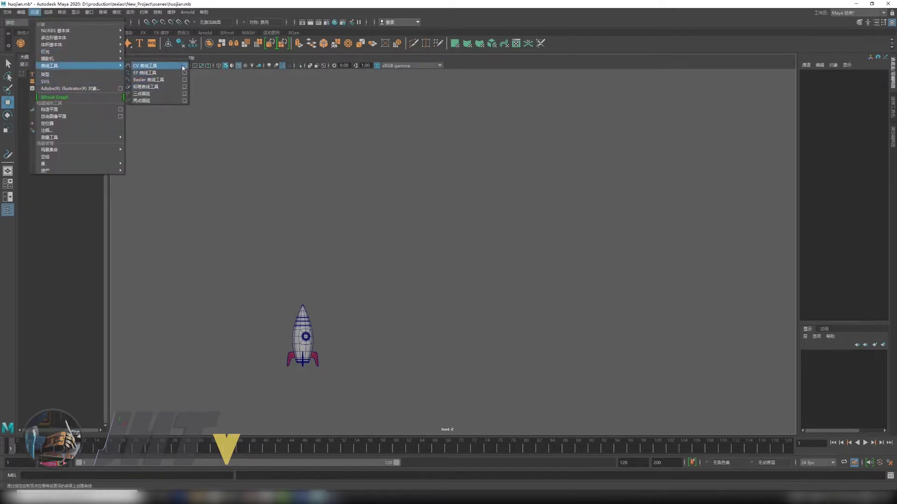
Step: Check the CV Curve Tool settings, then pick the Bezier Curve Tool
click(185, 65)
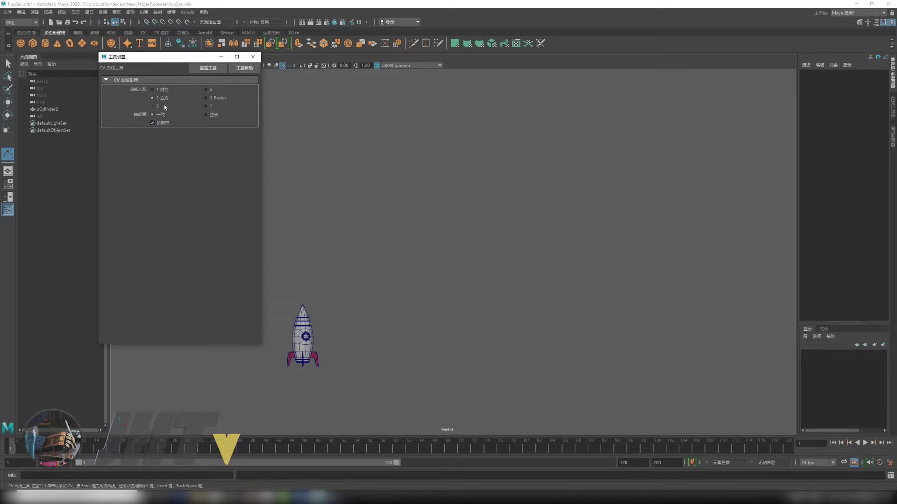
click(252, 57)
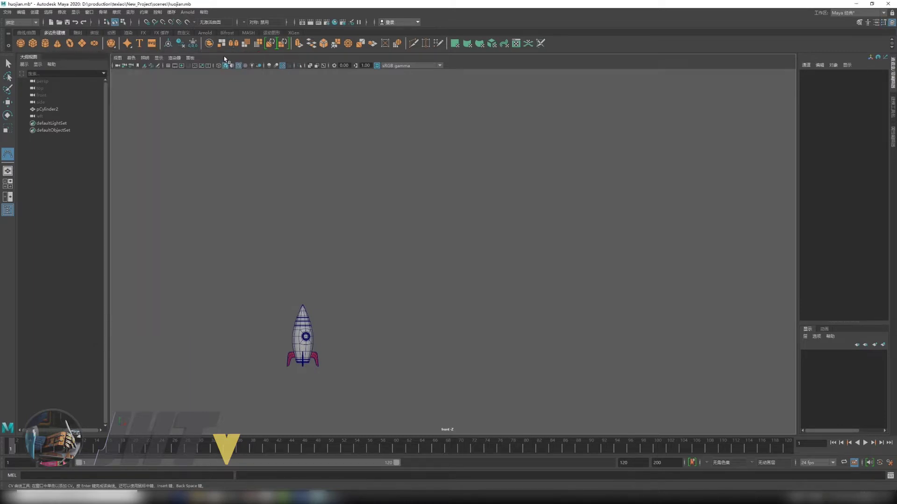
click(35, 13)
mouse_move(49, 65)
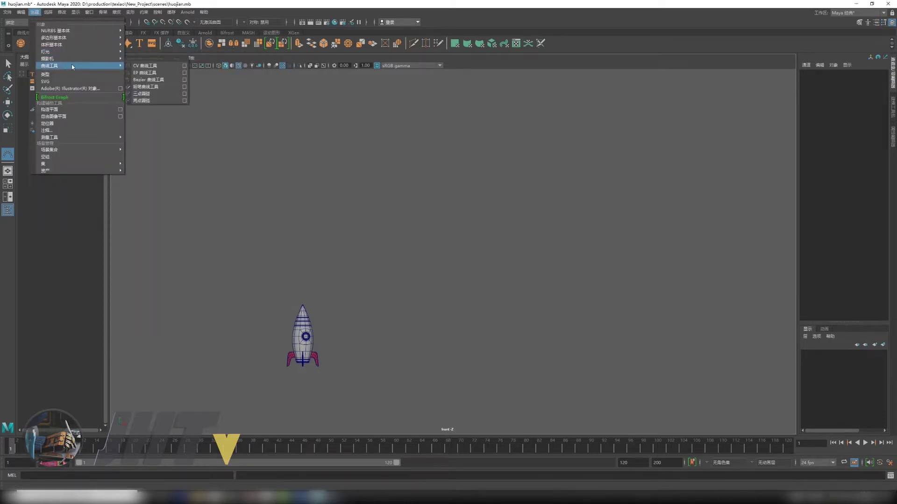
click(166, 84)
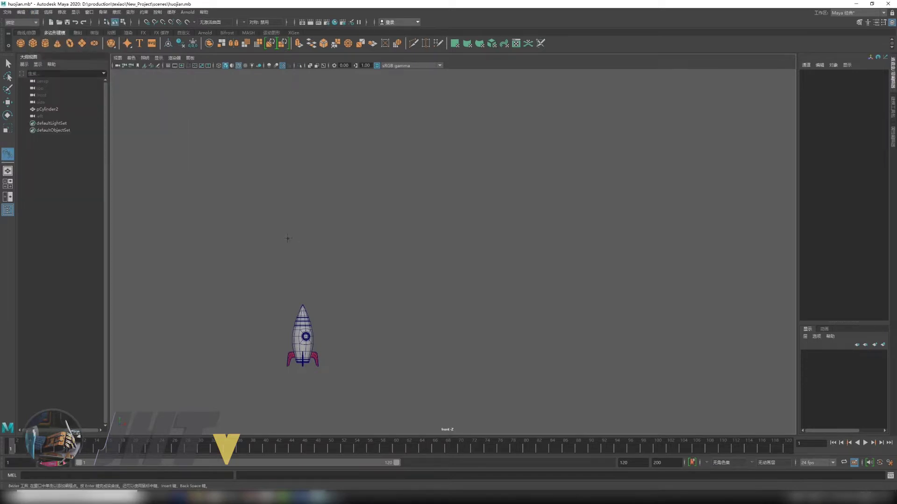
Step: Pan and zoom the front view so the rocket sits lower with room above
alt+middle_drag(288, 239, 274, 256)
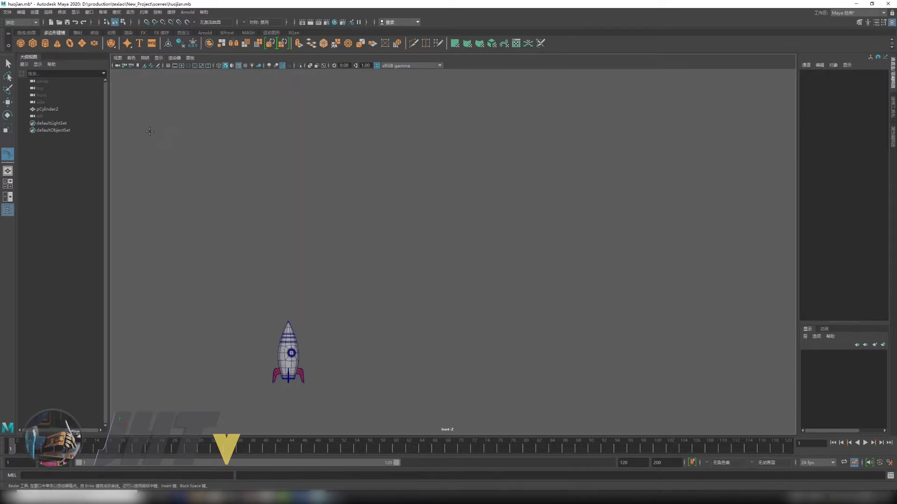
alt+middle_drag(319, 268, 316, 280)
scroll(266, 257, down, 2)
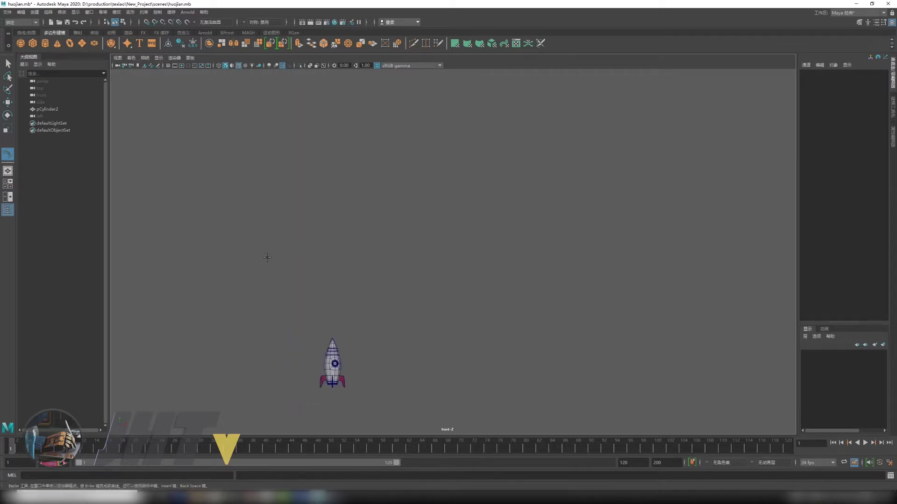
alt+middle_drag(340, 309, 272, 300)
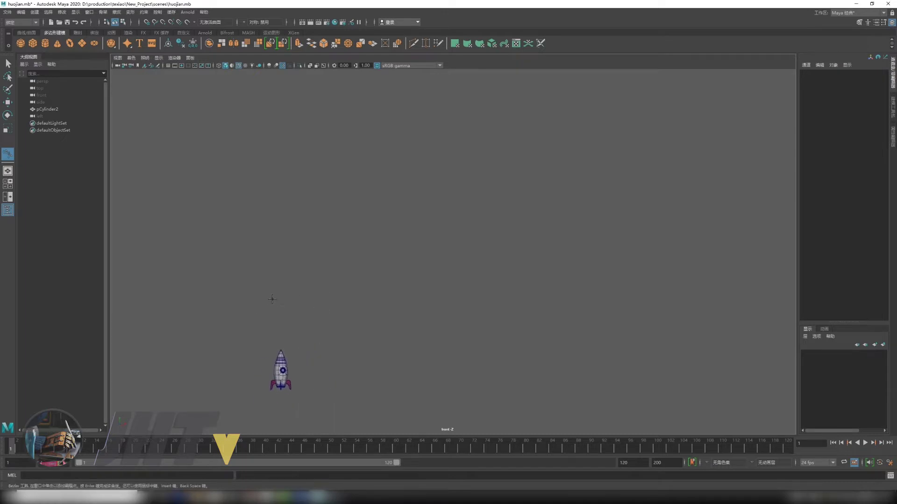
click(34, 12)
mouse_move(49, 66)
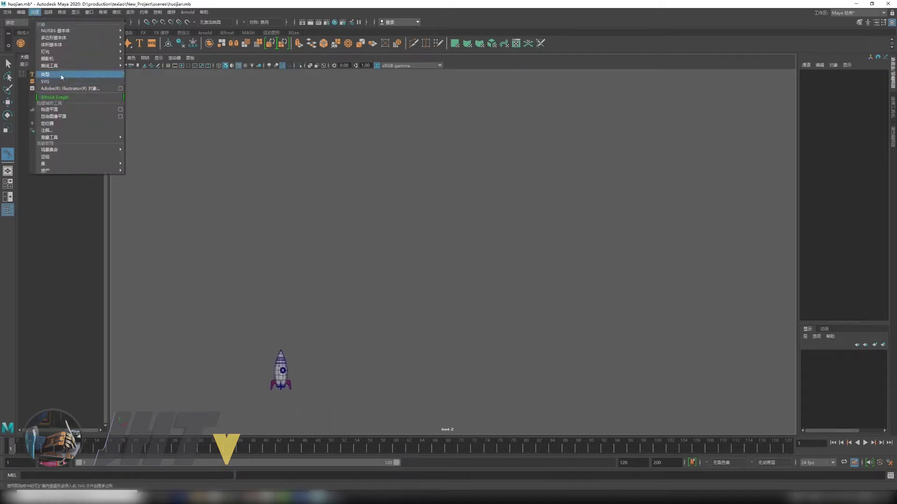
Step: Open the Bezier Curve Tool option box, review its settings, and close the window
click(184, 79)
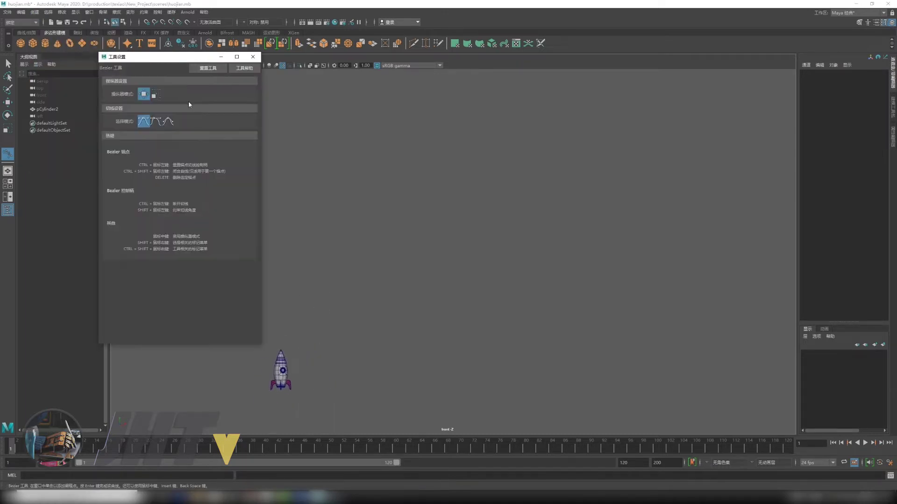
mouse_move(173, 53)
mouse_down()
mouse_move(384, 46)
mouse_move(472, 111)
mouse_move(421, 97)
mouse_up()
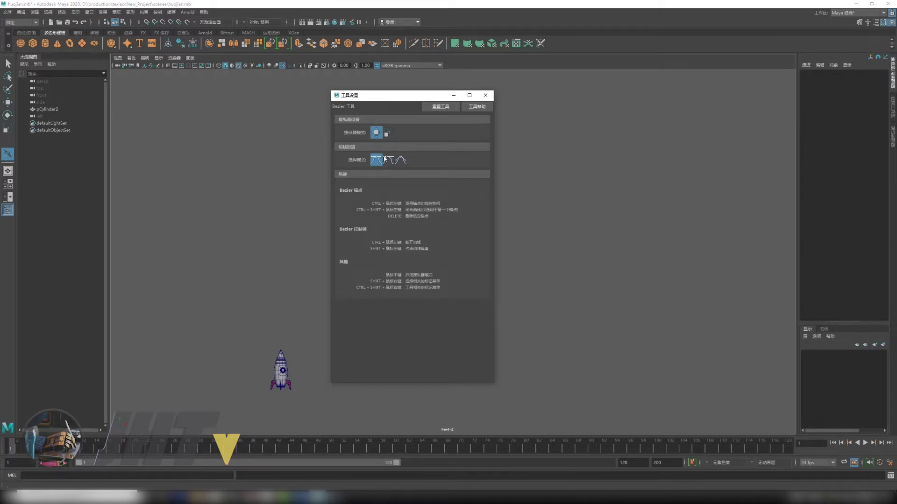
click(484, 95)
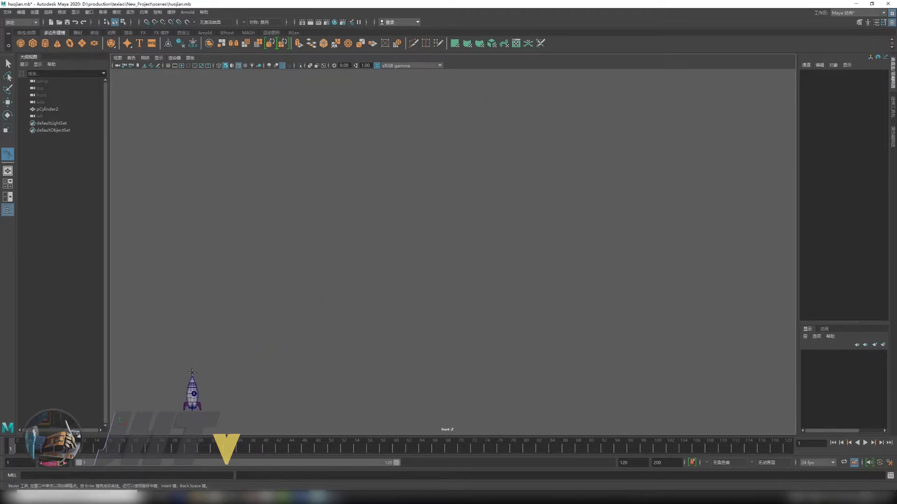
Step: Start a Bezier path at the rocket's nose and add five trial points arcing up and right
click(192, 372)
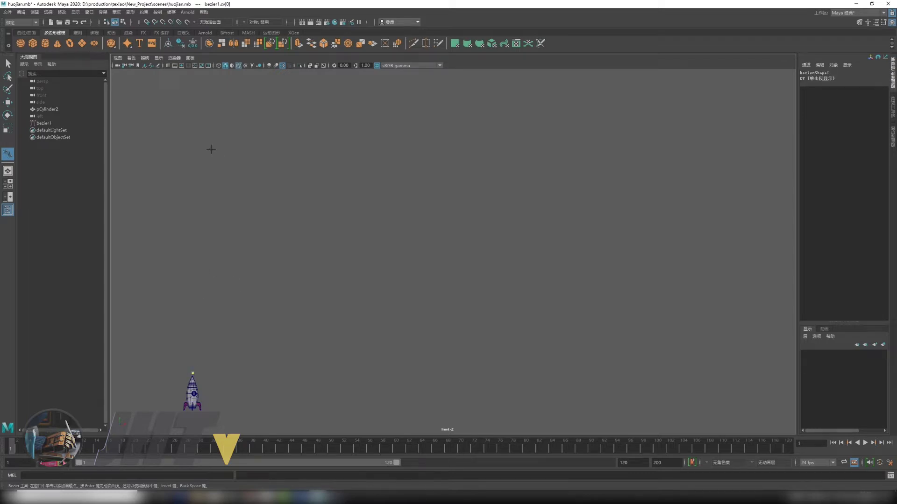
click(201, 103)
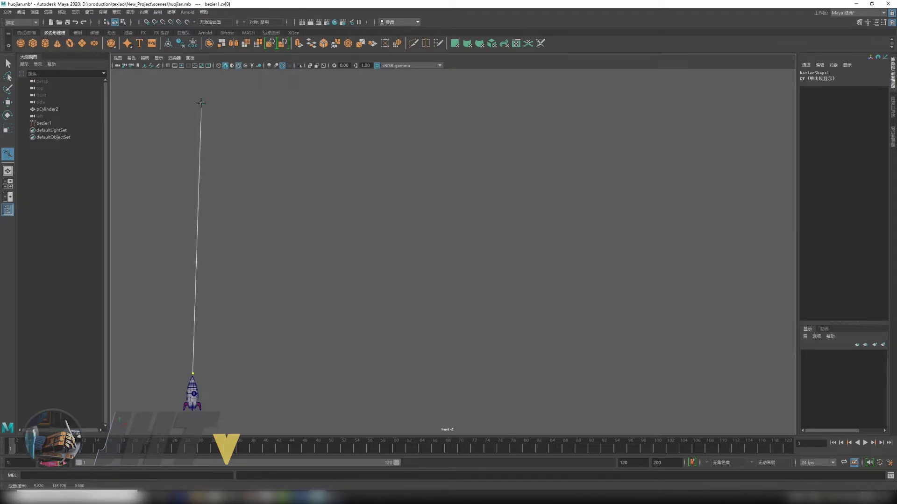
click(278, 84)
click(368, 142)
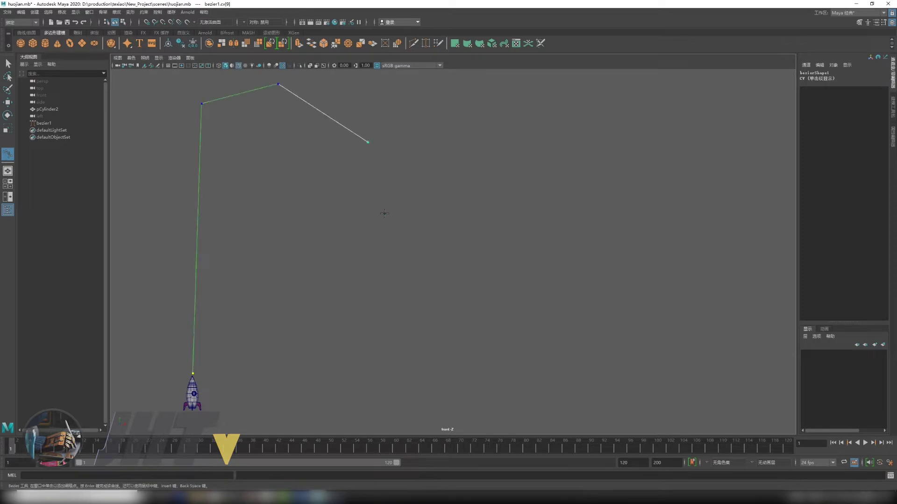
click(385, 214)
click(381, 266)
Step: Remove the trial points and a bent test segment, keeping only the nose start point
key(BackSpace)
key(BackSpace)
key(BackSpace)
key(BackSpace)
key(BackSpace)
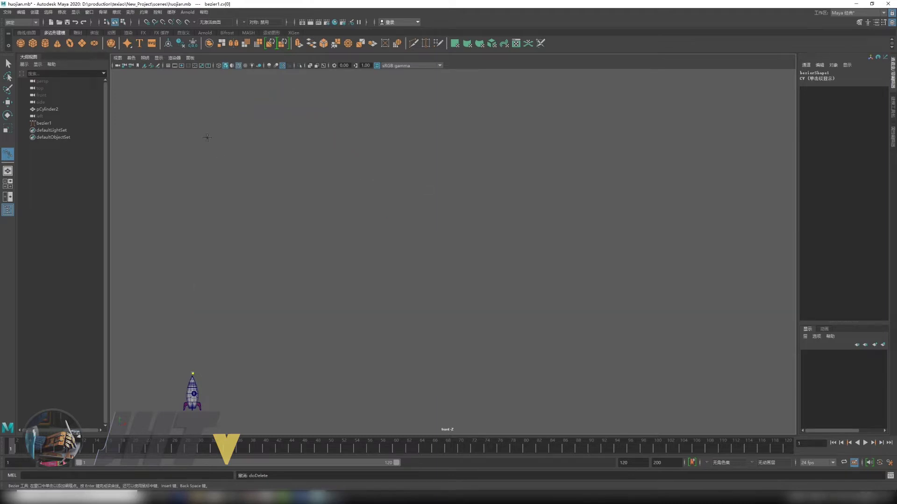
click(203, 118)
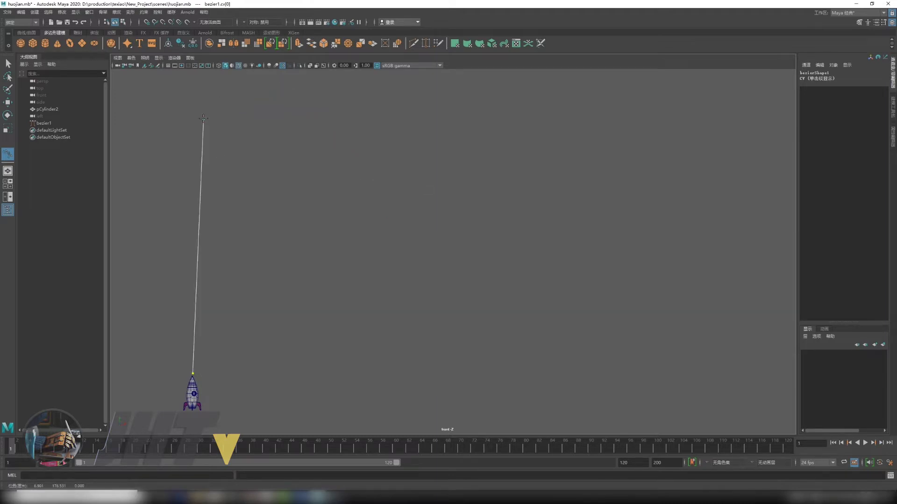
drag(203, 119, 211, 88)
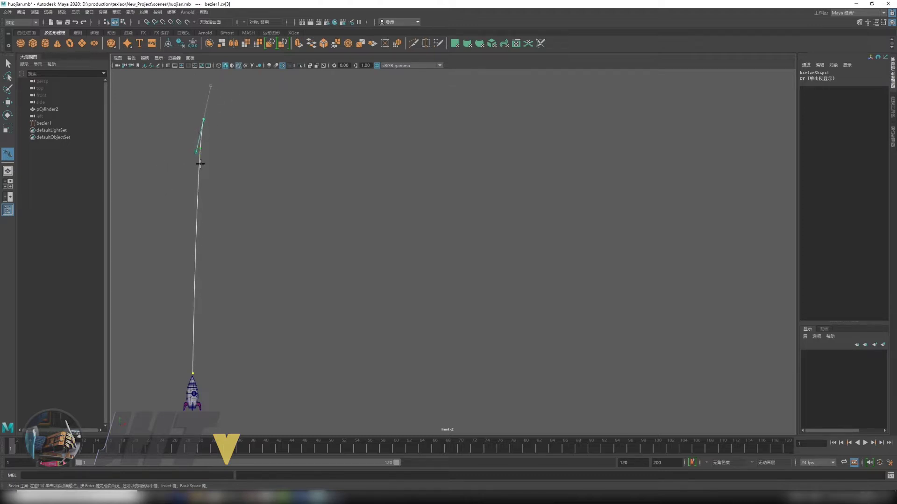
key(ctrl+z)
key(ctrl+z)
key(ctrl+z)
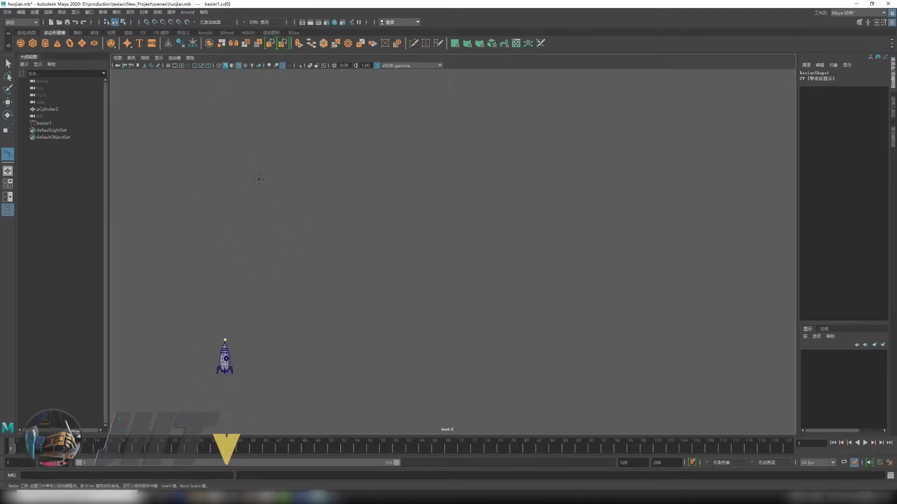
Step: Extend the path above the nose with smooth anchors arcing right and bending downward
click(227, 118)
drag(227, 118, 230, 96)
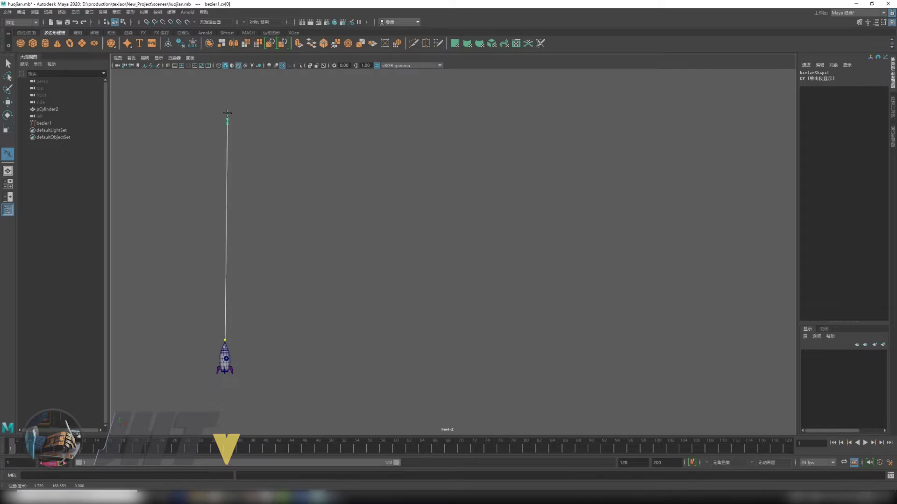
alt+middle_drag(231, 96, 222, 206)
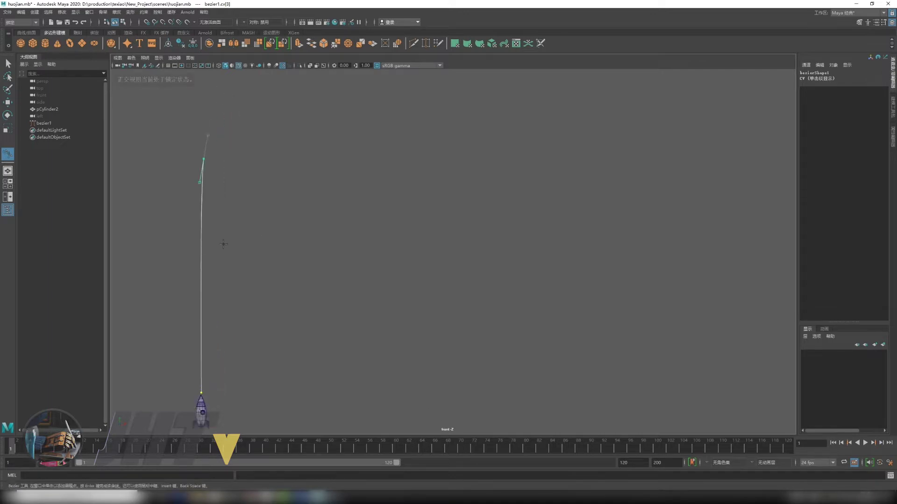
drag(323, 108, 355, 114)
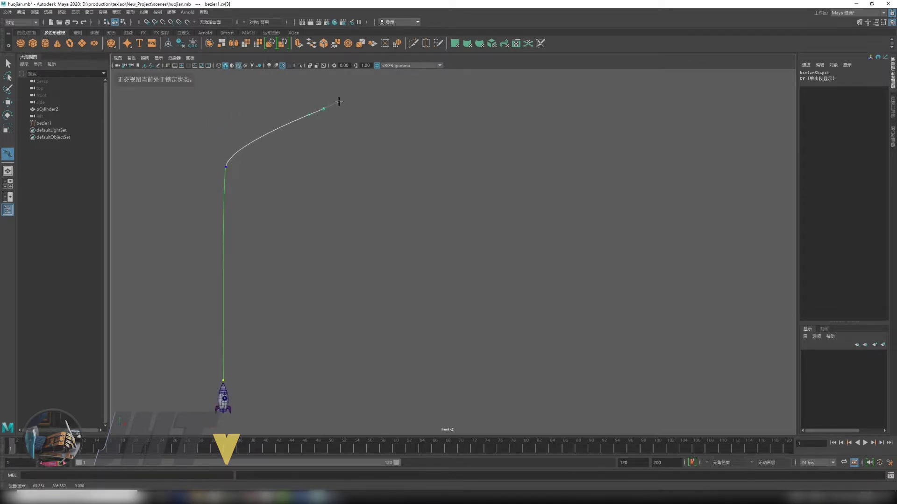
alt+middle_drag(389, 222, 360, 194)
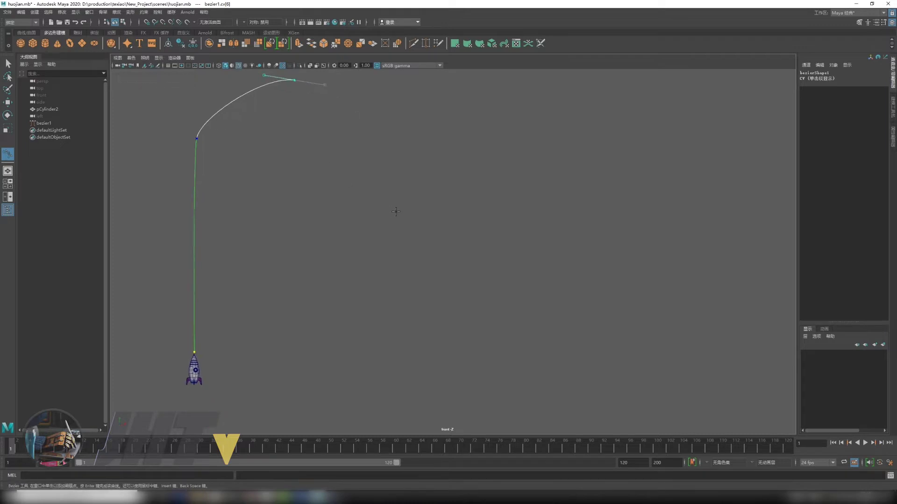
drag(396, 213, 392, 267)
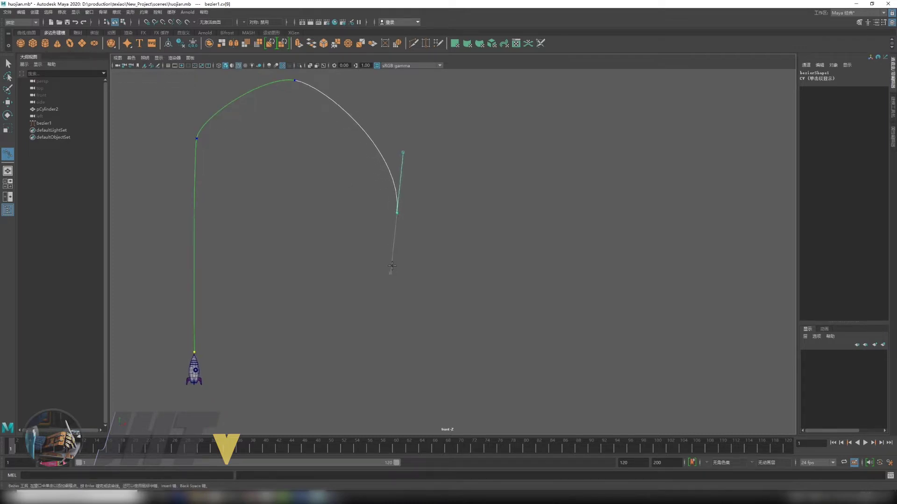
drag(478, 311, 515, 314)
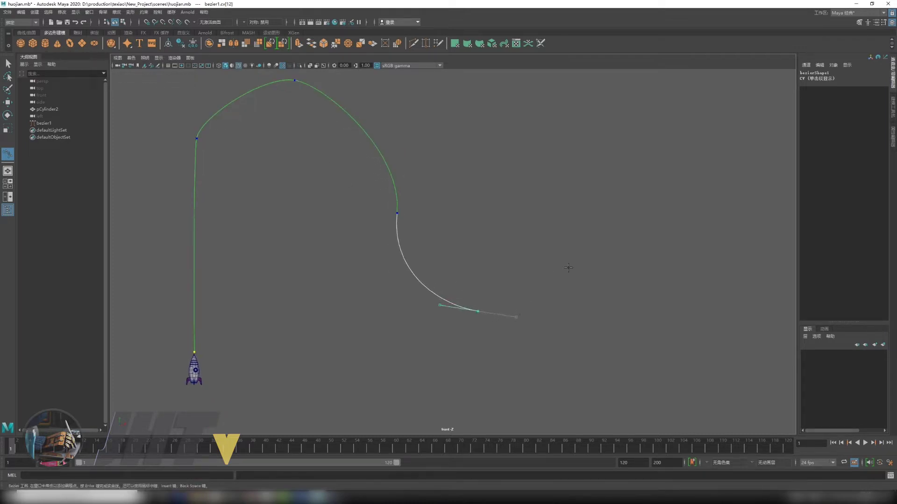
Step: Add further anchors to the right, shaping their tangents into winding bends
click(588, 235)
drag(589, 233, 604, 203)
alt+middle_drag(604, 202, 487, 252)
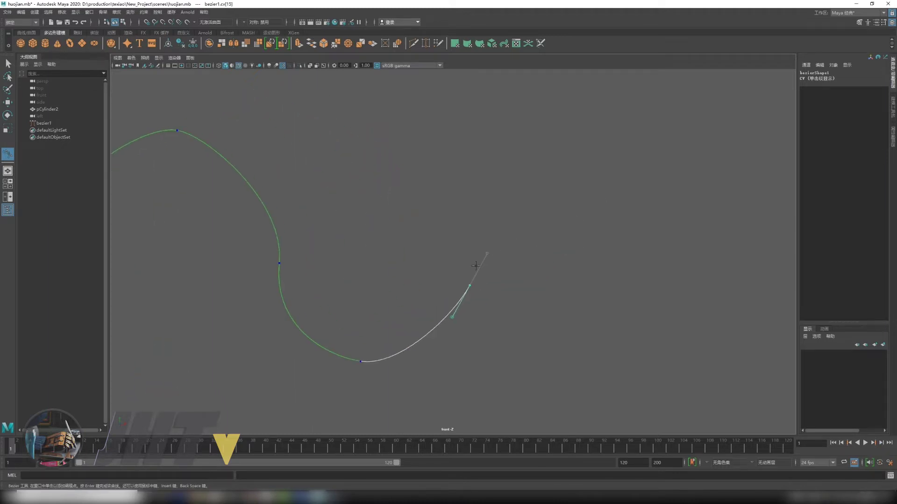
drag(559, 207, 595, 191)
alt+middle_drag(594, 190, 522, 239)
drag(590, 213, 616, 169)
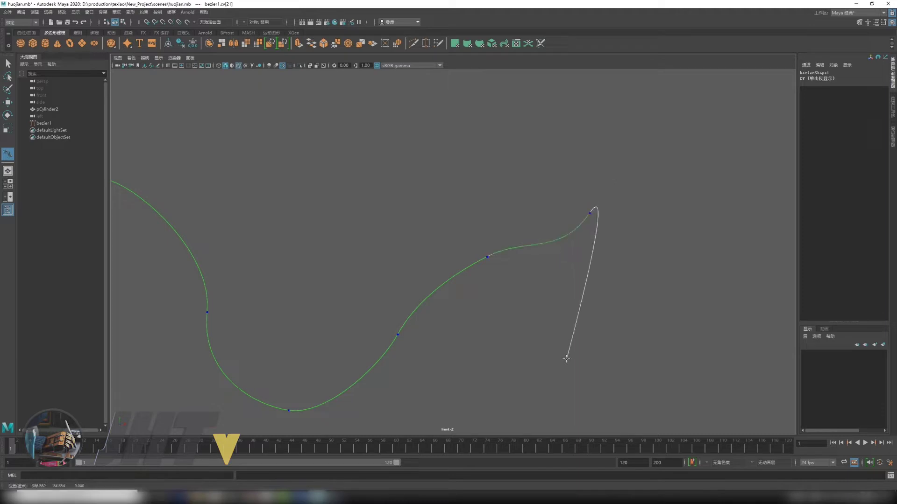
Step: Add lower anchors curving the path down, frame the whole path, then remove the unwanted end anchors
drag(567, 358, 572, 404)
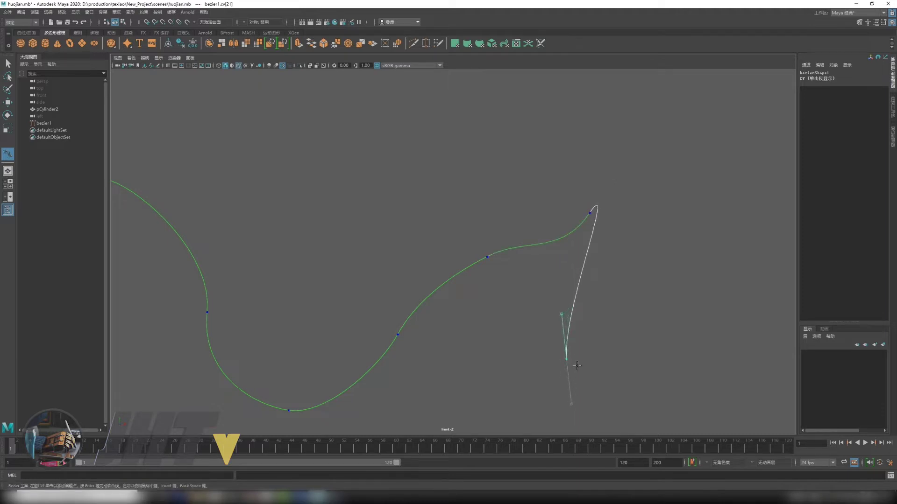
alt+middle_drag(561, 408, 533, 301)
drag(546, 378, 557, 399)
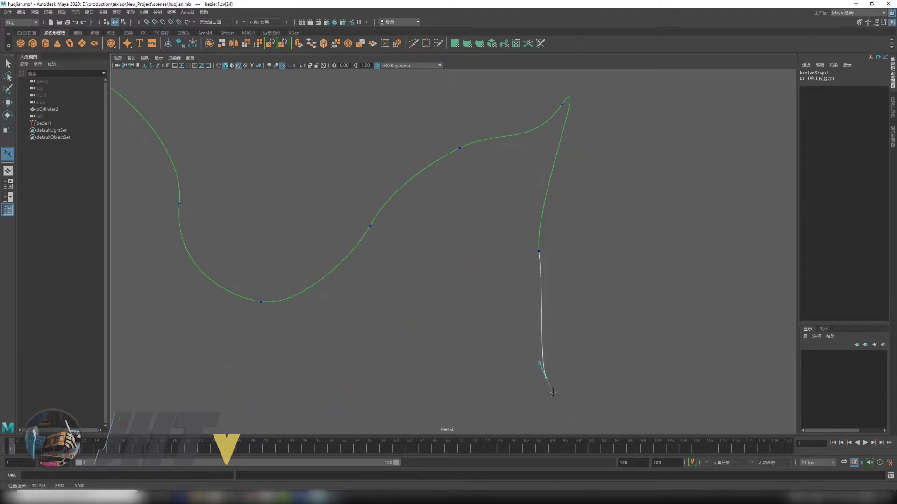
alt+middle_drag(558, 399, 570, 261)
scroll(405, 266, down, 3)
alt+middle_drag(405, 266, 418, 279)
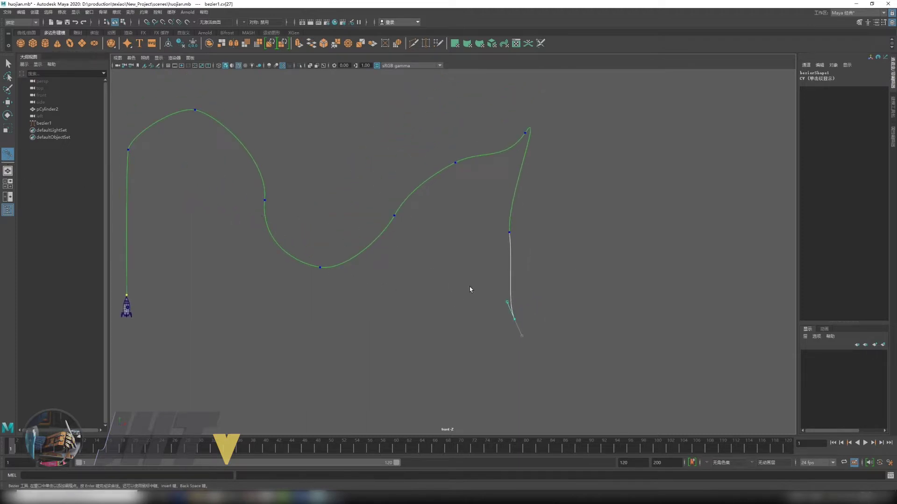
key(ctrl+z)
key(ctrl+z)
Step: Finish the current curve and resume Bezier drawing from the curve's end anchor
key(w)
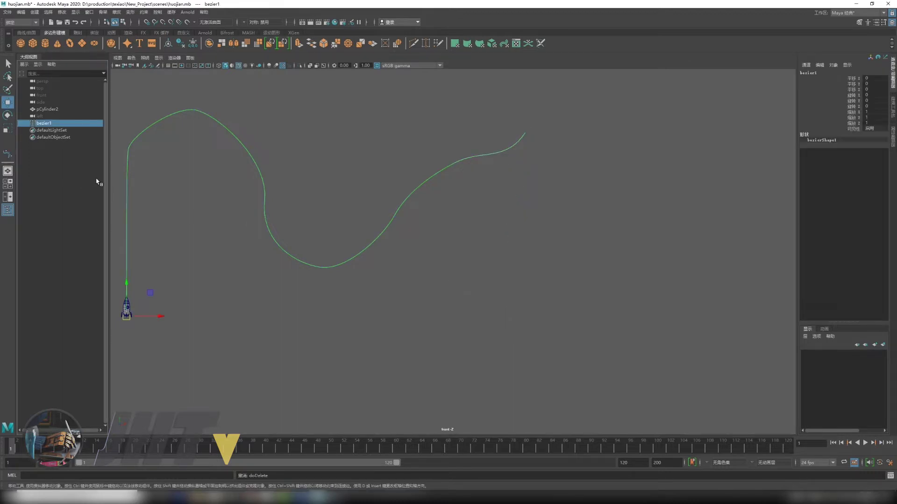
alt+middle_drag(152, 159, 222, 182)
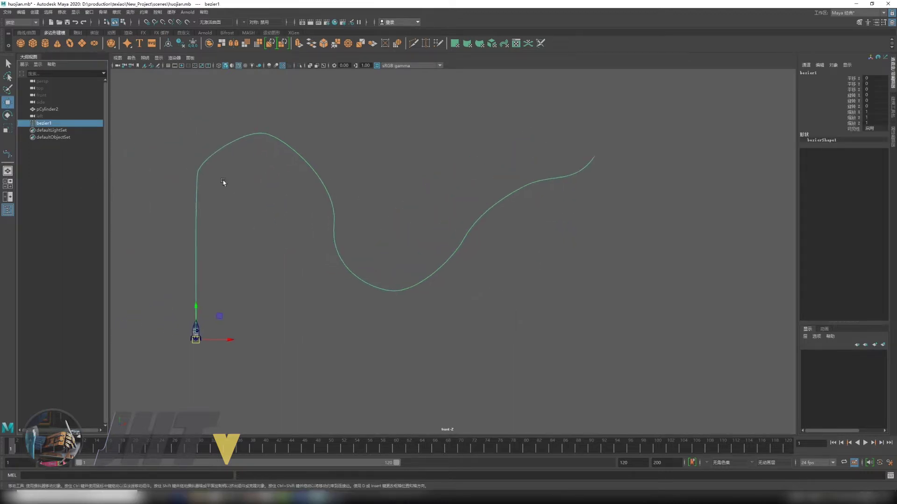
click(7, 154)
alt+middle_drag(415, 227, 258, 265)
scroll(355, 217, up, 3)
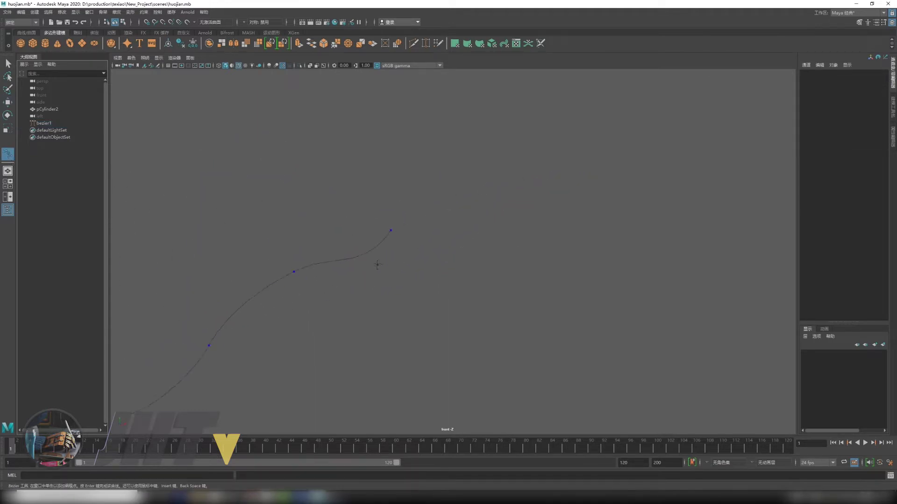
scroll(355, 217, up, 2)
click(355, 217)
click(356, 217)
Step: Add an anchor forming a sharp peak, then a final anchor below it, and finish the curve
alt+middle_drag(441, 210, 515, 146)
scroll(391, 187, down, 1)
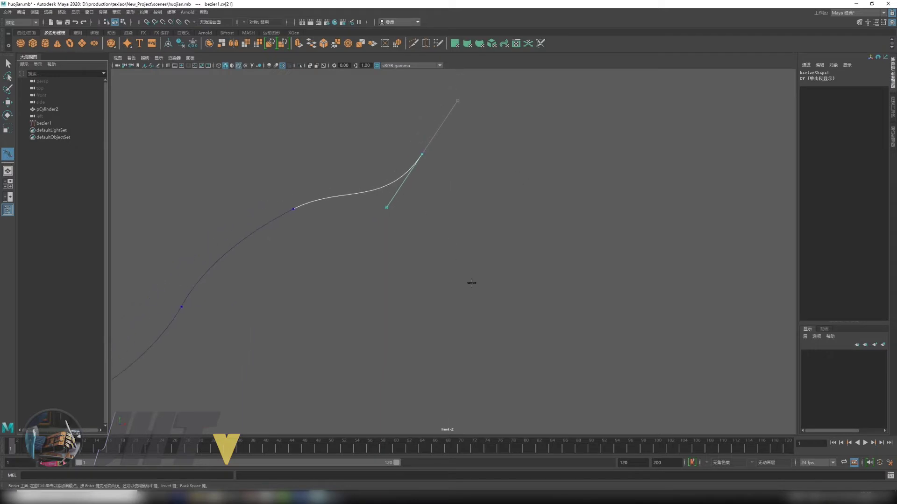
drag(475, 292, 502, 369)
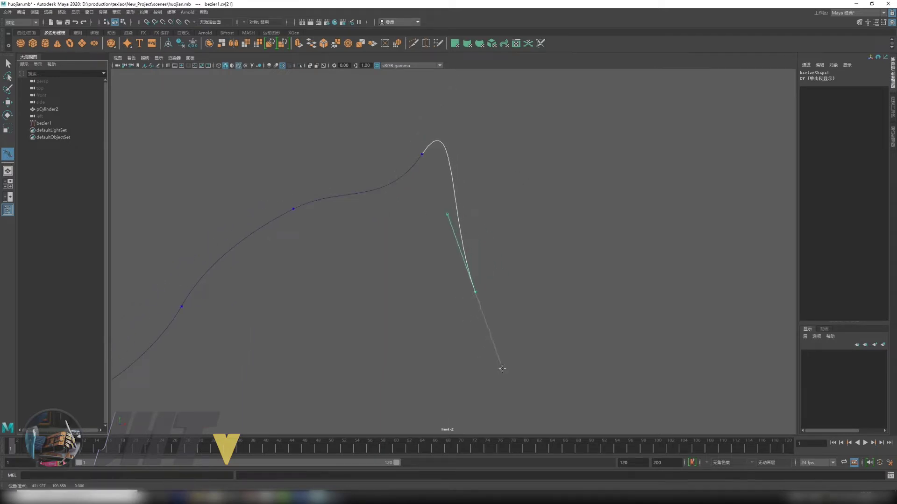
alt+middle_drag(470, 233, 465, 154)
scroll(420, 164, down, 2)
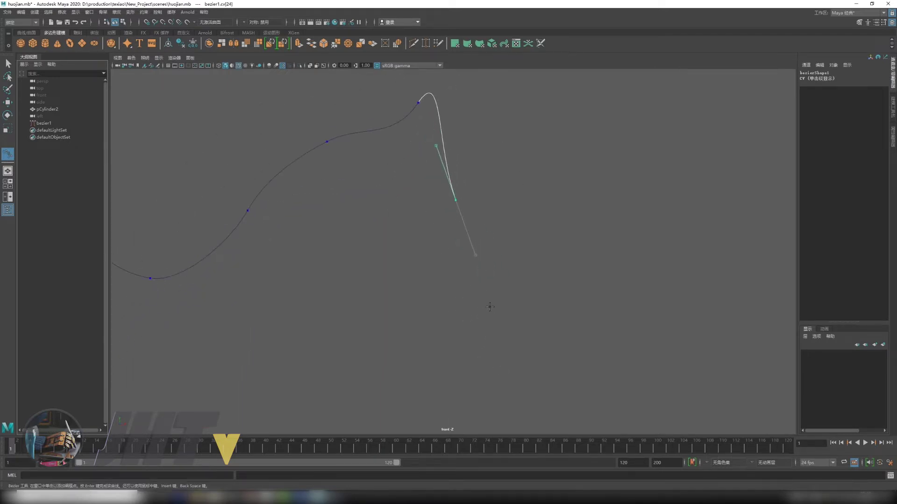
click(465, 333)
key(w)
scroll(456, 257, down, 2)
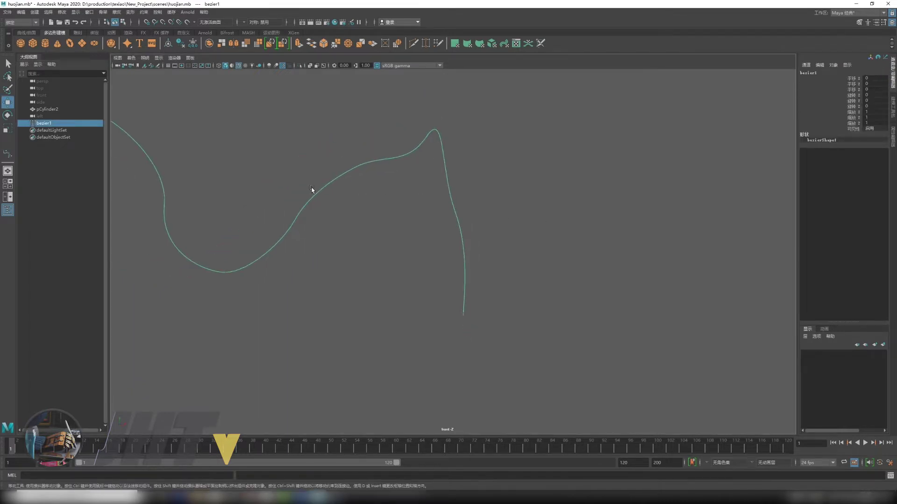
Step: Switch bezier1 to control-vertex editing (F9) and frame the path
alt+middle_drag(433, 214, 503, 204)
scroll(411, 211, down, 2)
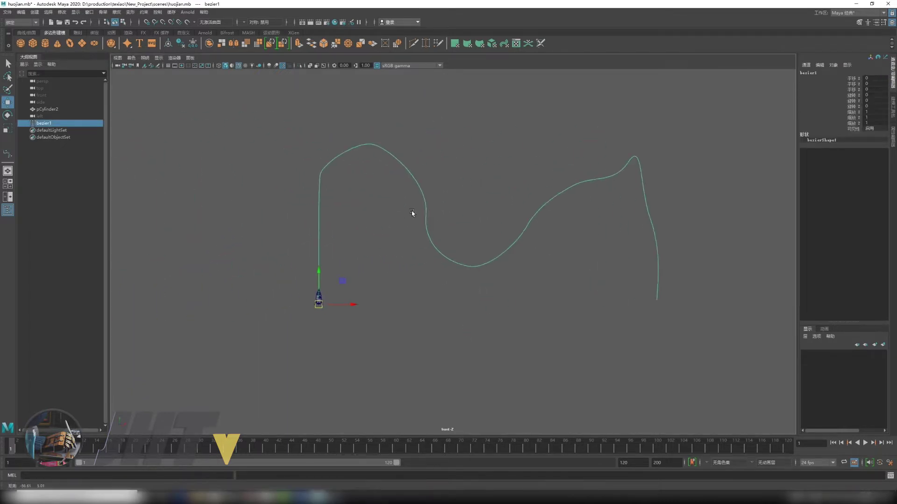
scroll(432, 184, up, 2)
right_click(424, 133)
key(F9)
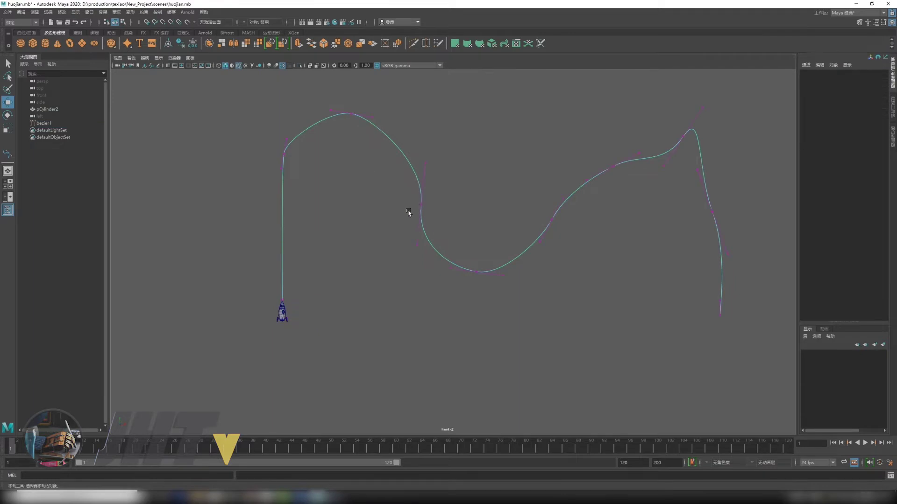
scroll(397, 220, up, 2)
alt+middle_drag(384, 227, 458, 210)
Step: Raise the tangent handle at the first bend to round it
drag(275, 176, 314, 194)
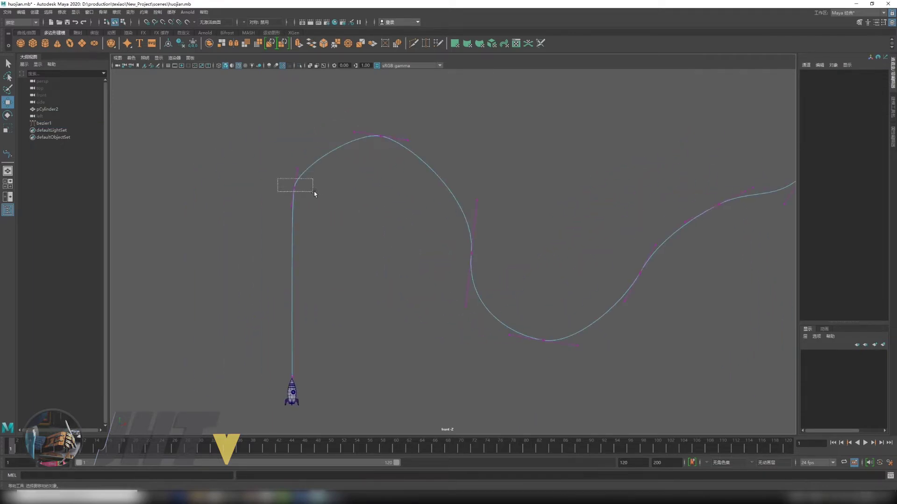
scroll(290, 222, up, 2)
scroll(317, 210, up, 2)
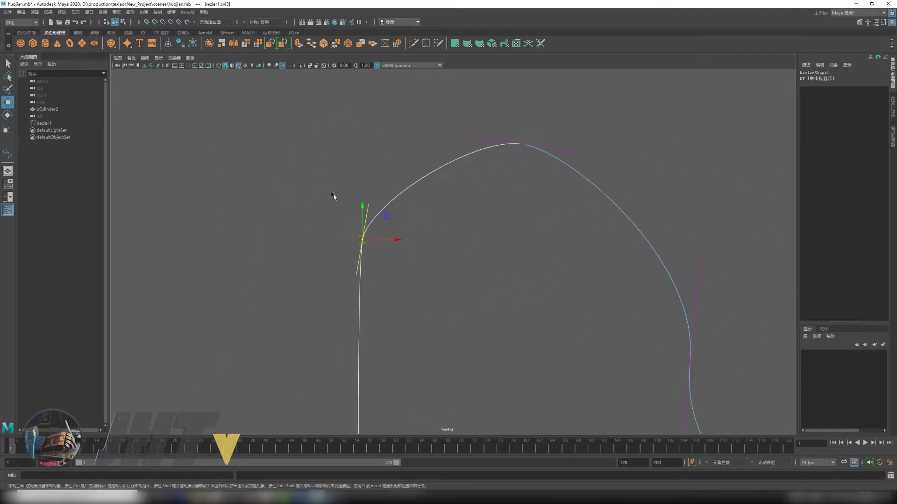
click(369, 204)
drag(370, 205, 380, 141)
alt+middle_drag(379, 141, 262, 141)
scroll(391, 131, down, 1)
Step: Move the arch's top point up and right and tilt its tangent to smooth the peak
click(407, 149)
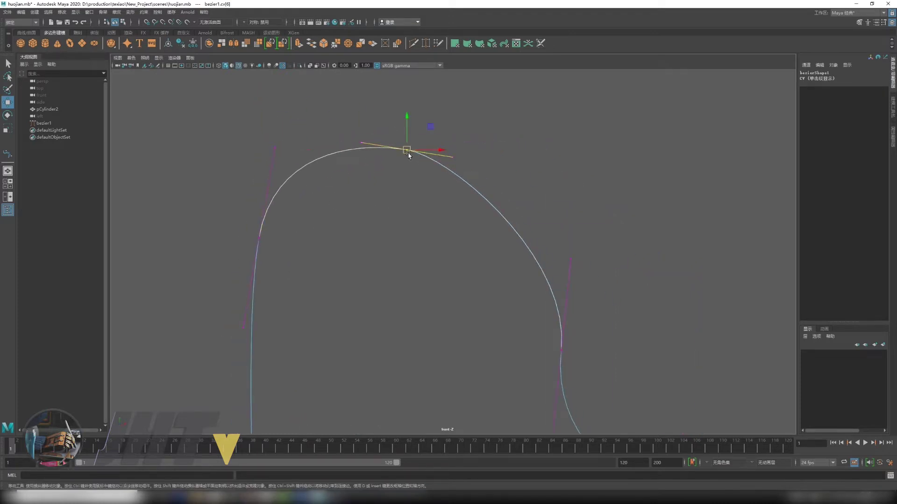
drag(408, 150, 426, 136)
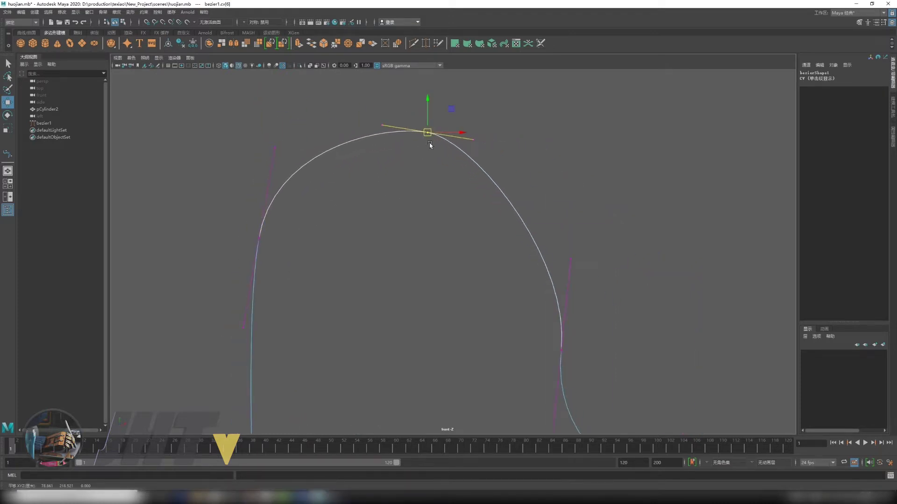
key(ctrl+z)
key(ctrl+z)
key(ctrl+z)
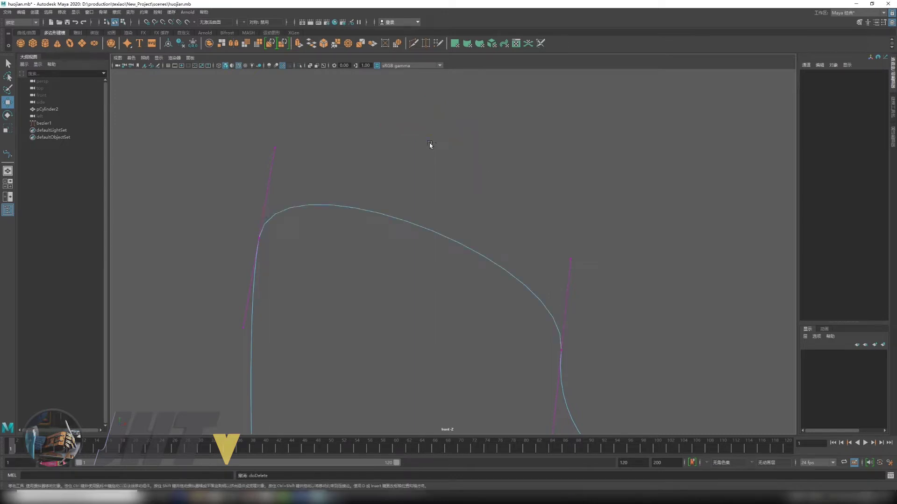
key(shift+z)
alt+middle_drag(429, 142, 357, 180)
click(414, 170)
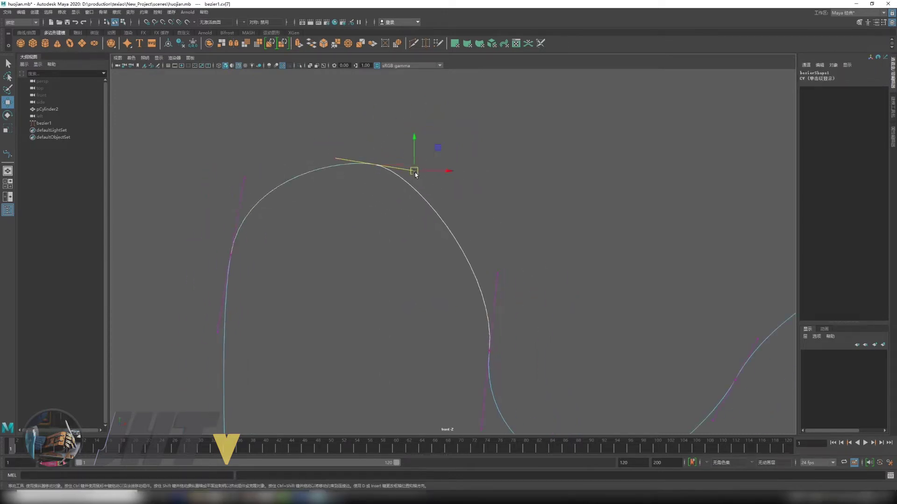
drag(415, 170, 446, 180)
click(376, 165)
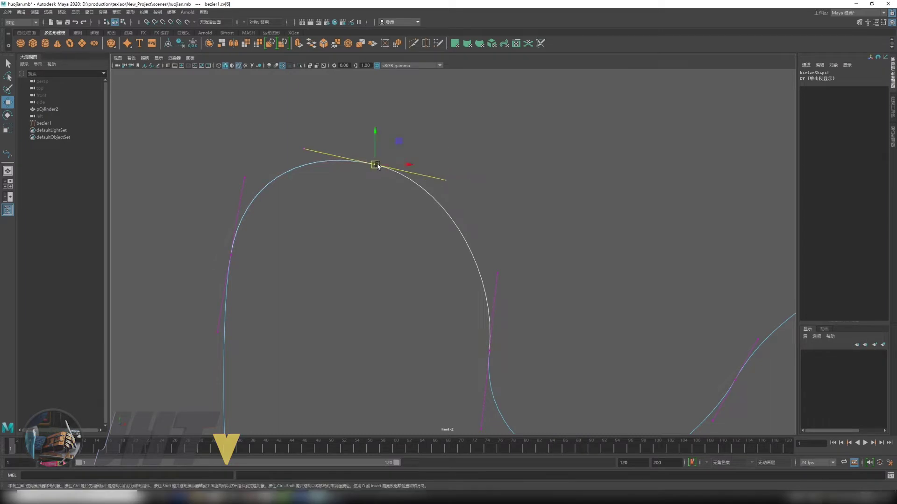
drag(376, 165, 396, 155)
Step: Move the anchor on the arch's descending side up and right
scroll(417, 206, down, 2)
alt+middle_drag(415, 203, 393, 157)
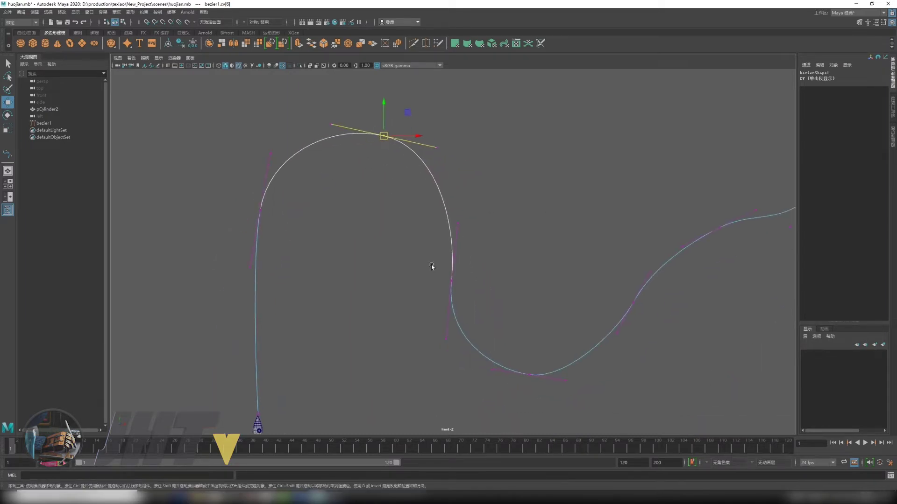
click(451, 281)
drag(451, 281, 480, 257)
Step: Adjust the descending-side tangent and reposition the anchor at the bottom of the dip
scroll(593, 274, up, 2)
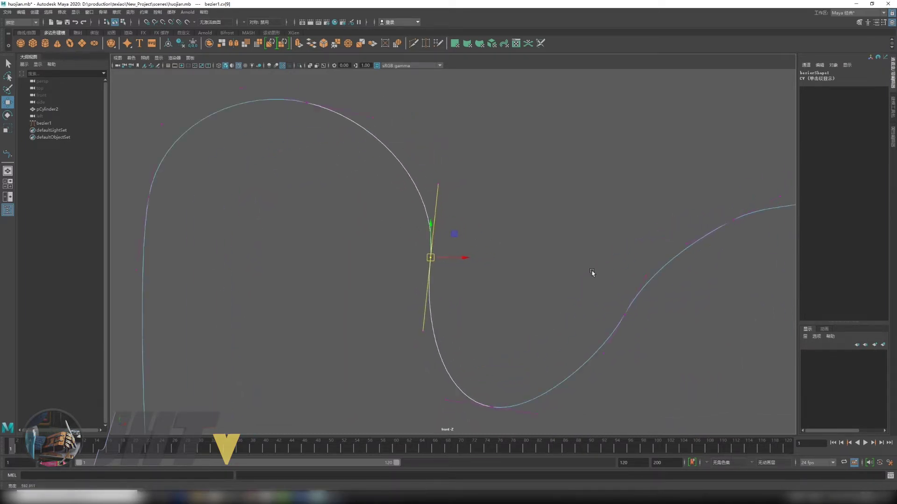
click(436, 183)
drag(436, 184, 427, 179)
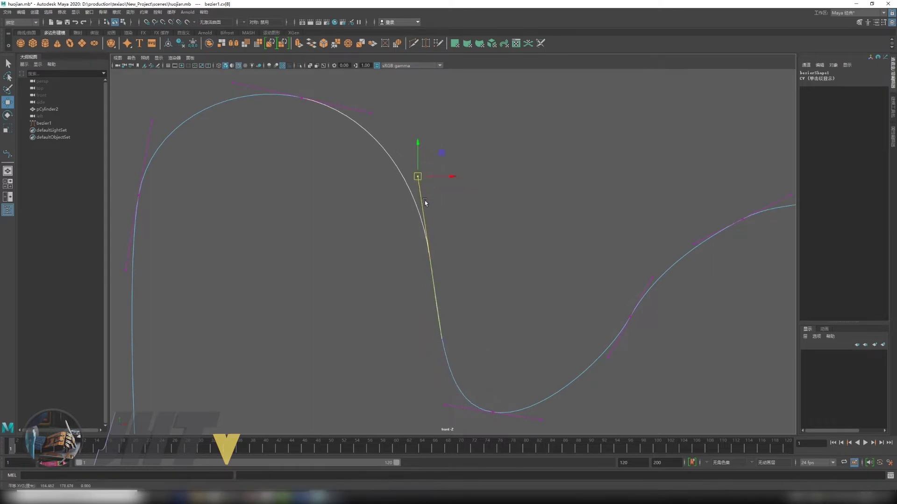
alt+middle_drag(496, 362, 427, 248)
mouse_move(377, 280)
mouse_down()
mouse_move(449, 316)
mouse_move(458, 244)
mouse_up()
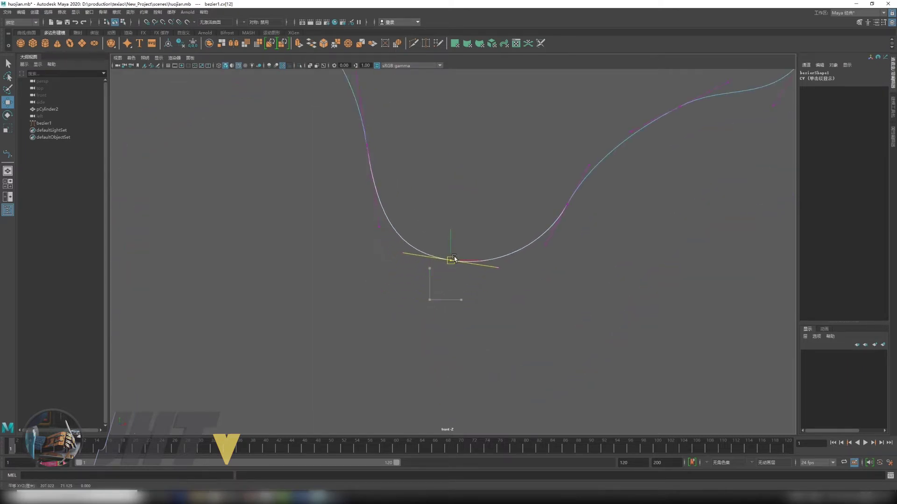
alt+middle_drag(458, 245, 355, 236)
Step: Lift the rising-stretch tangents and move the next point to smooth the rise toward the peak
alt+middle_drag(492, 210, 491, 250)
click(450, 234)
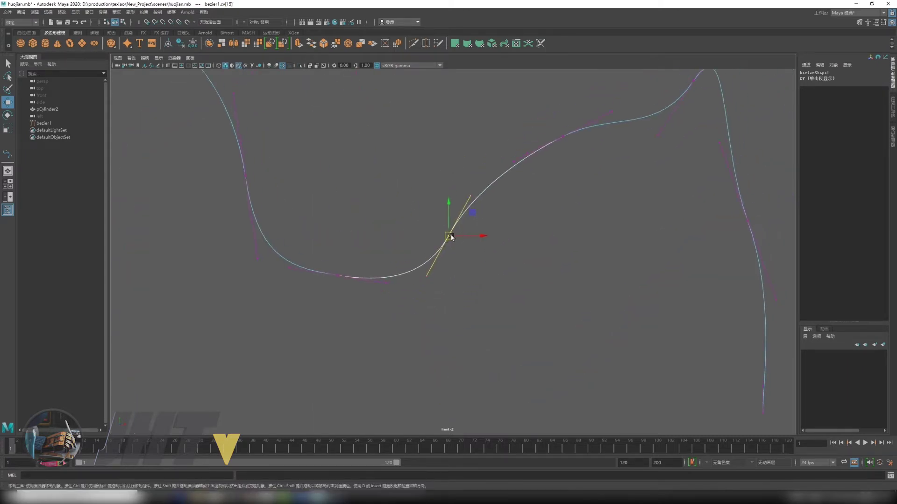
mouse_move(470, 201)
mouse_down()
mouse_move(467, 172)
mouse_move(480, 165)
mouse_up()
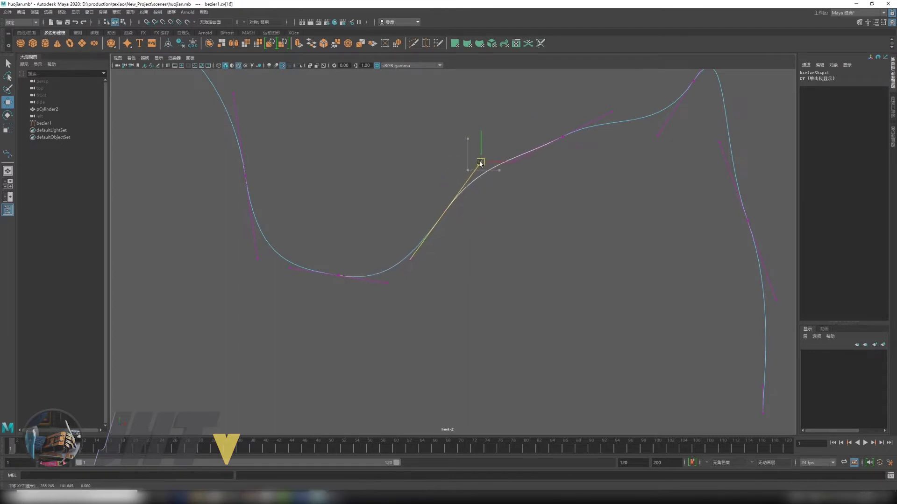
alt+middle_drag(486, 161, 481, 165)
alt+middle_drag(534, 129, 486, 260)
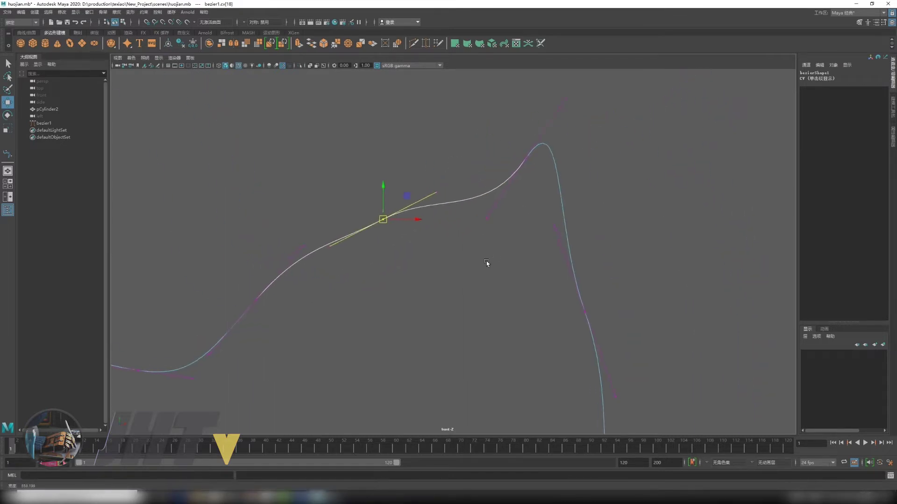
drag(384, 210, 383, 206)
drag(419, 164, 446, 188)
scroll(452, 252, down, 2)
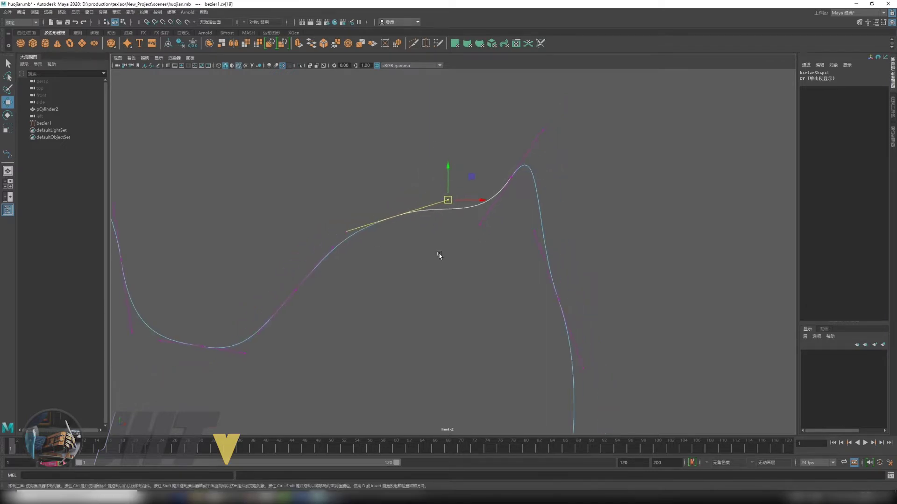
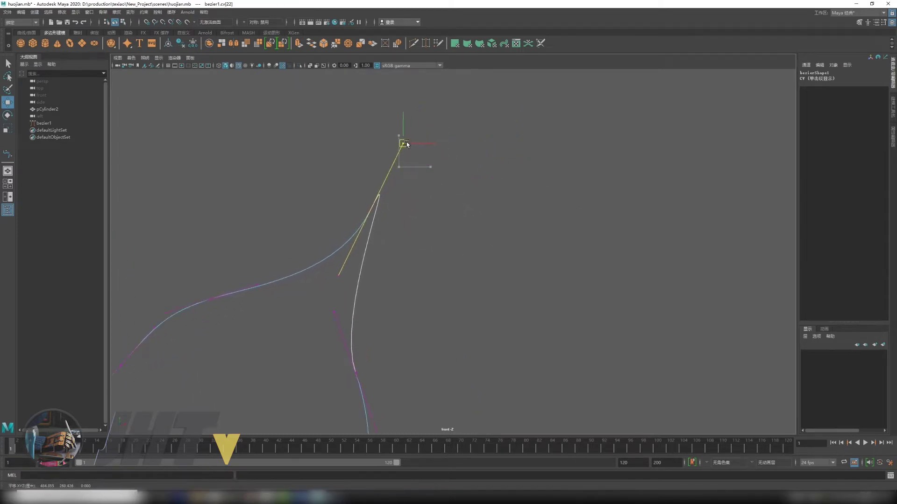
Step: Reshape the curve's top and right side by moving CVs and swinging a tangent up-right
alt+middle_drag(394, 256, 411, 209)
click(386, 255)
drag(388, 257, 396, 287)
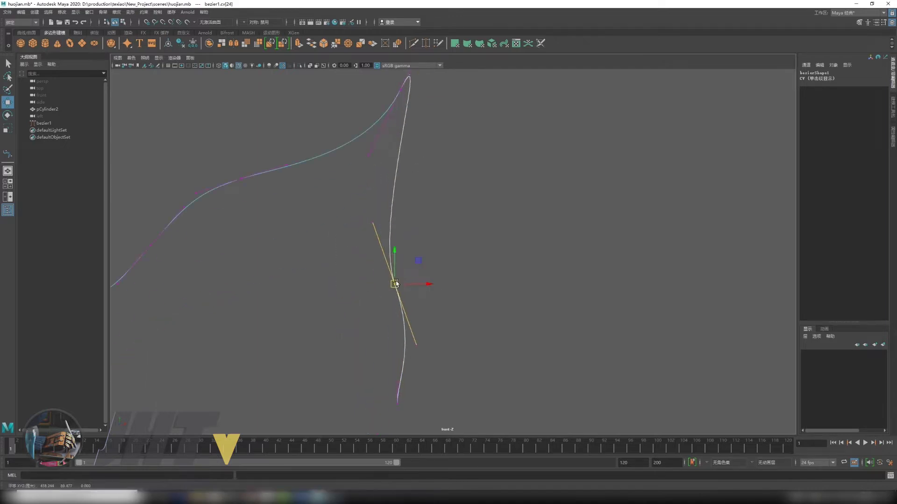
alt+middle_drag(258, 193, 226, 272)
click(389, 181)
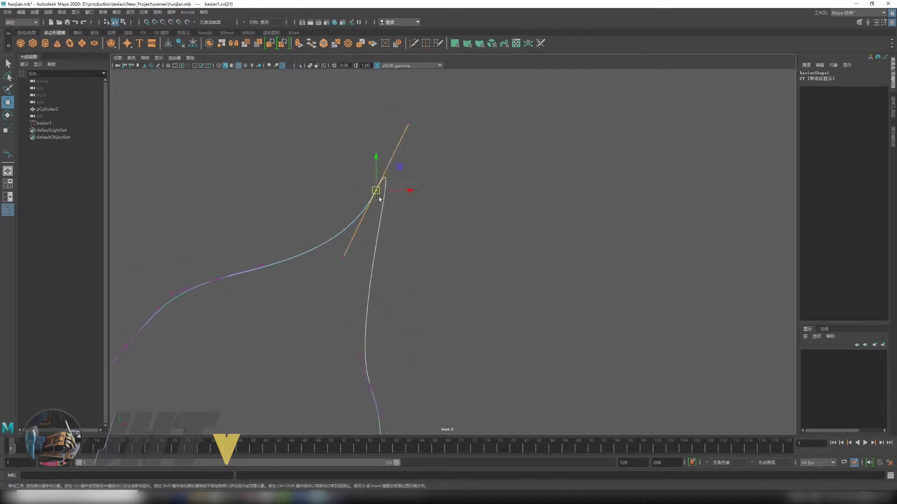
alt+middle_drag(381, 187, 415, 191)
alt+middle_drag(368, 232, 375, 168)
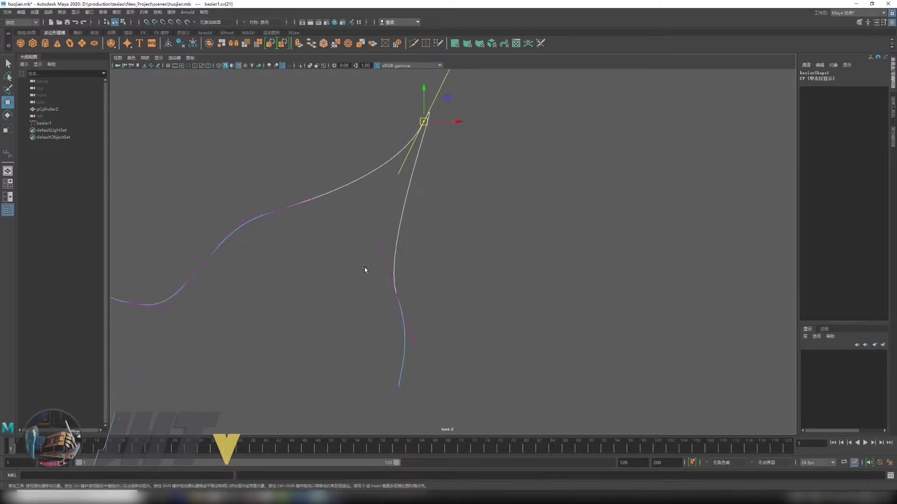
click(395, 290)
click(379, 246)
drag(379, 246, 395, 225)
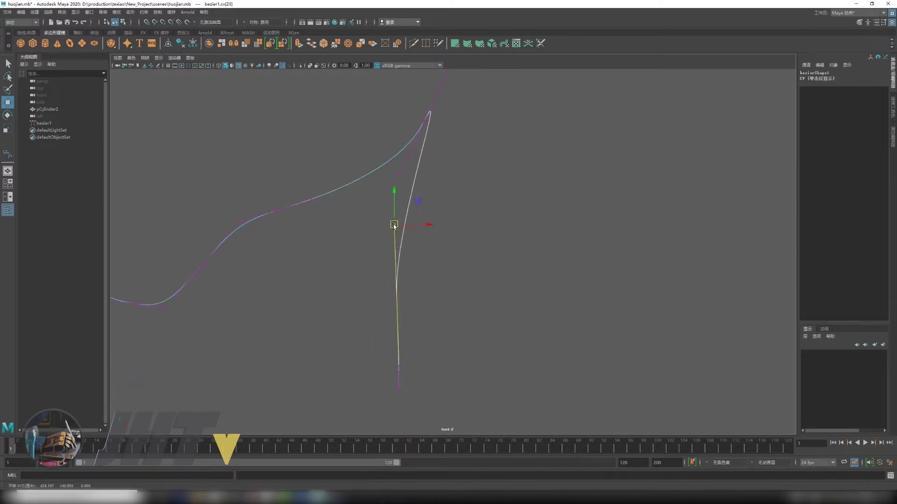
Step: Pull the curve's bottom control point down and reposition a right-side point to reshape that segment
mouse_move(403, 368)
alt+middle_down()
mouse_move(398, 221)
mouse_move(363, 342)
alt+middle_up()
alt+middle_drag(374, 176, 350, 220)
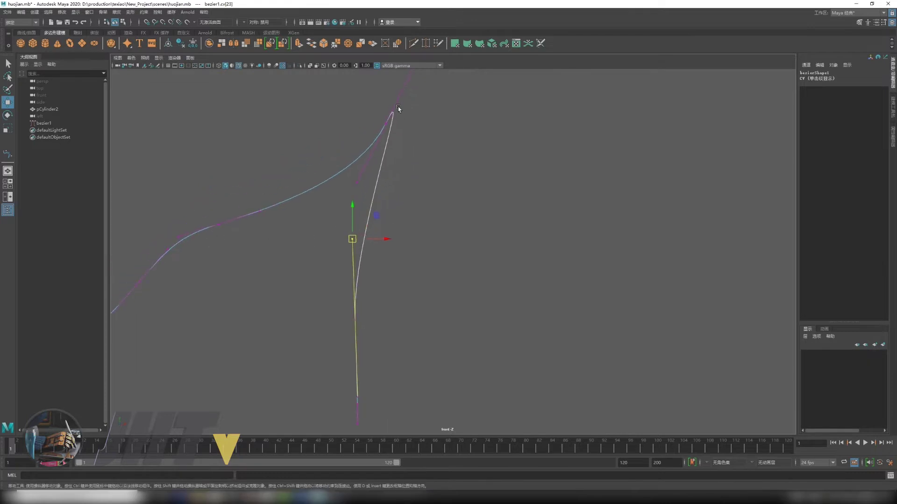
alt+middle_drag(328, 419, 346, 294)
click(376, 300)
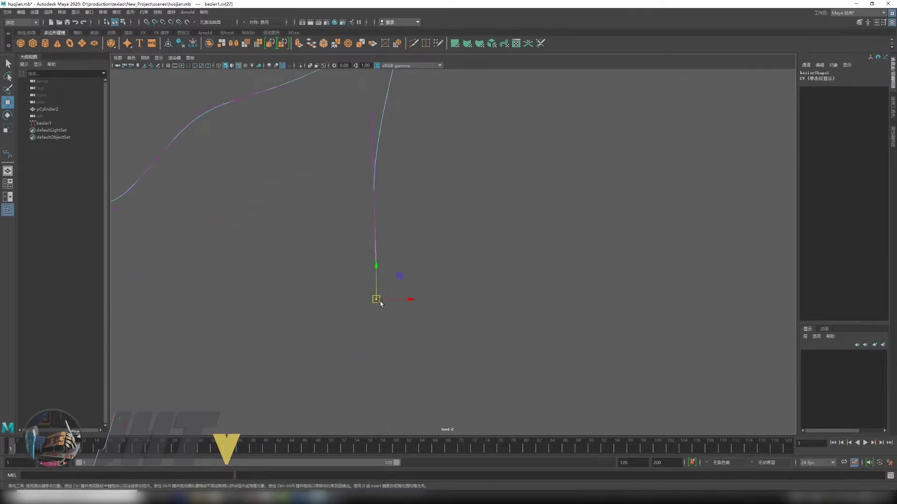
mouse_move(377, 300)
mouse_down()
mouse_move(403, 336)
mouse_move(373, 389)
mouse_move(378, 415)
mouse_up()
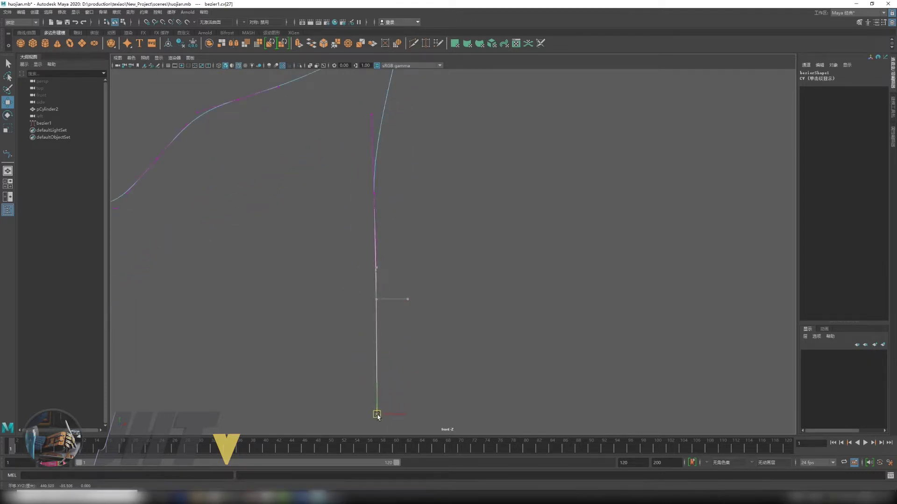
scroll(460, 209, down, 3)
scroll(382, 264, down, 2)
scroll(422, 245, up, 1)
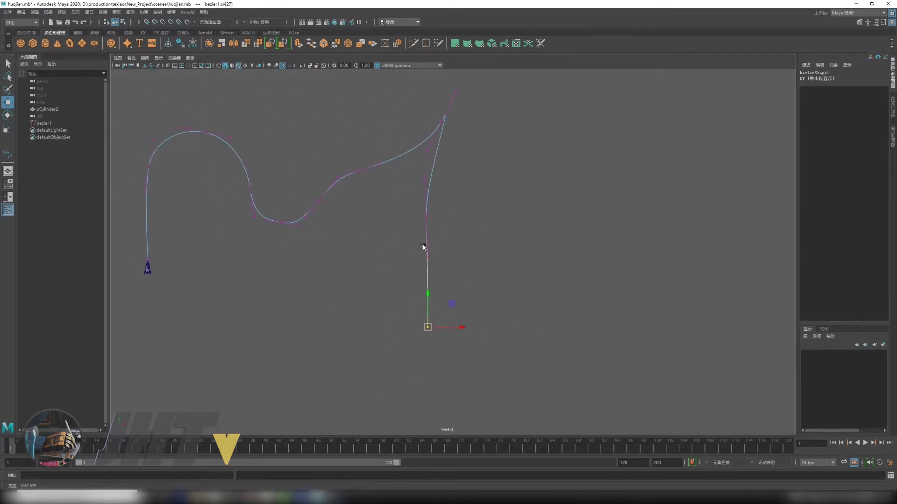
scroll(395, 204, up, 2)
click(419, 206)
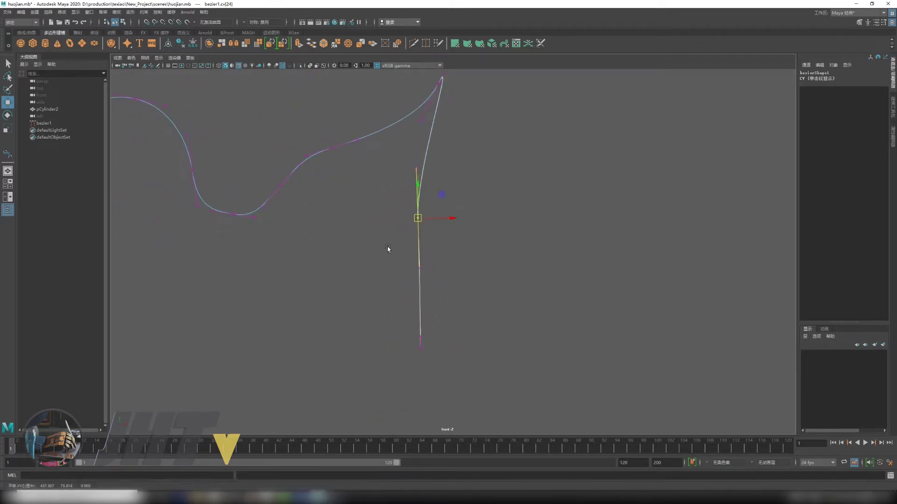
drag(421, 214, 419, 268)
Step: Box-select control points near the curve's bottom, then frame the whole curve and rocket
drag(391, 192, 442, 236)
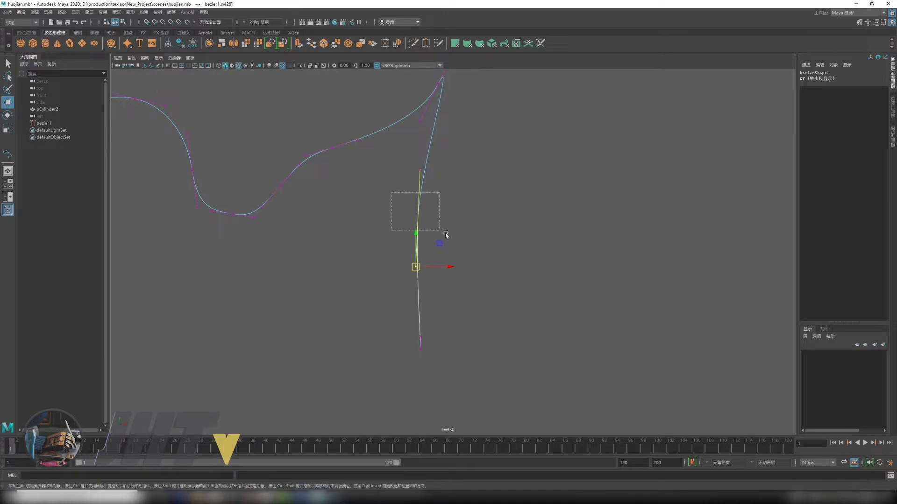
alt+middle_drag(451, 240, 416, 165)
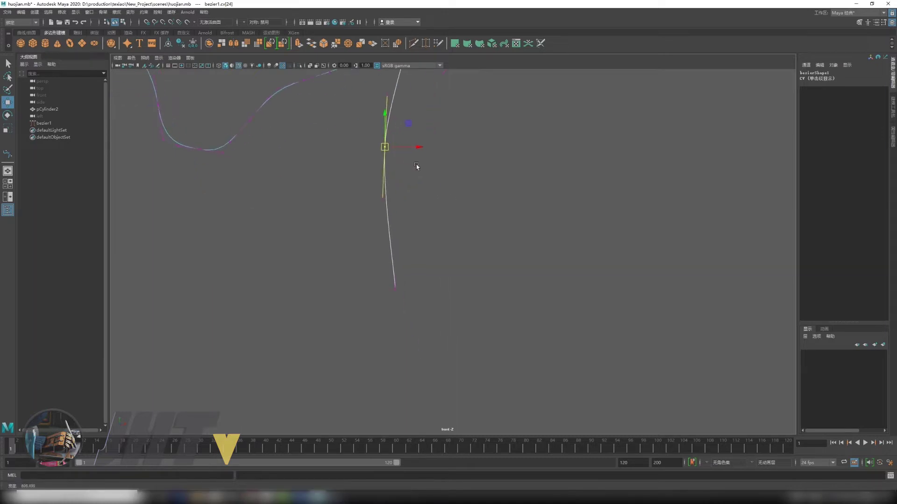
mouse_move(355, 257)
mouse_down()
mouse_move(400, 299)
mouse_move(386, 290)
mouse_up()
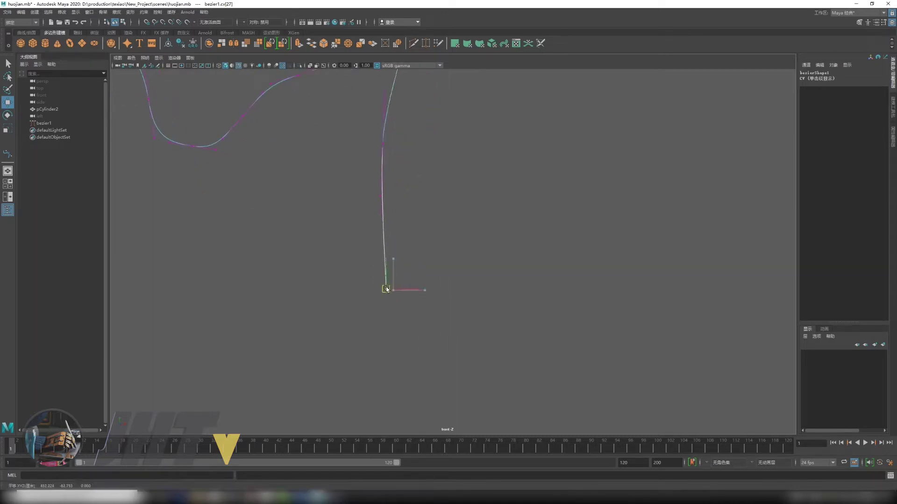
click(436, 196)
scroll(353, 174, down, 2)
key(a)
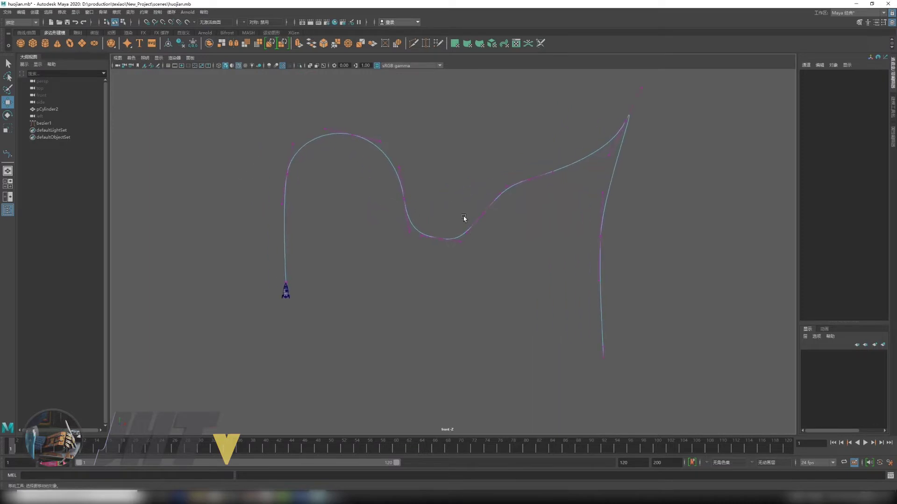
scroll(443, 220, up, 3)
Step: Level the tangent at the curve's lower dip and leave control-point editing
click(448, 260)
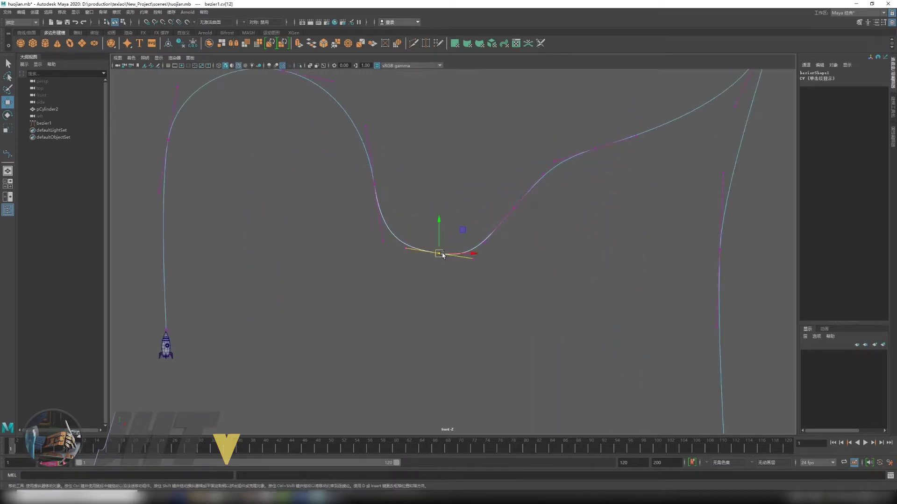
click(521, 208)
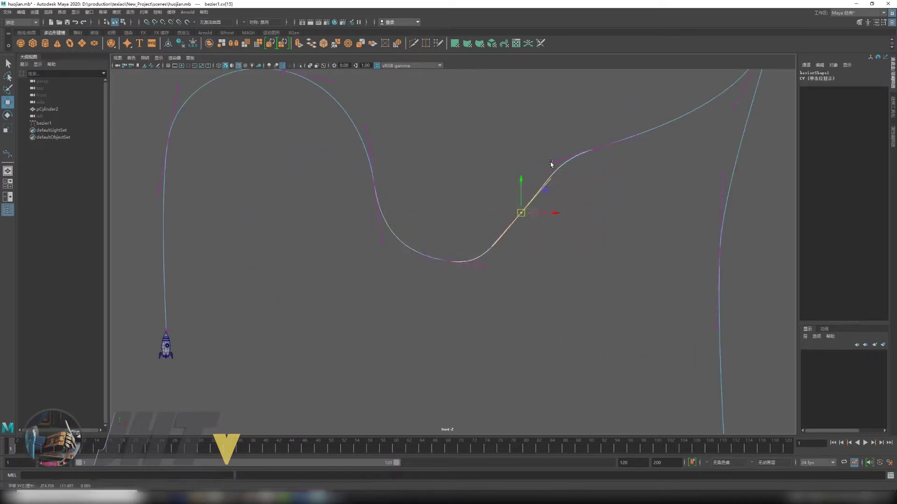
click(594, 148)
alt+middle_drag(579, 189, 527, 228)
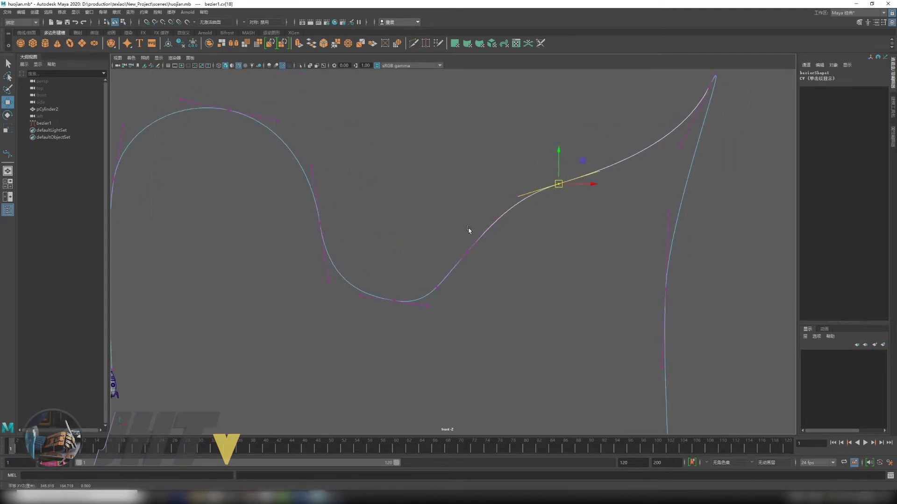
click(467, 252)
click(394, 302)
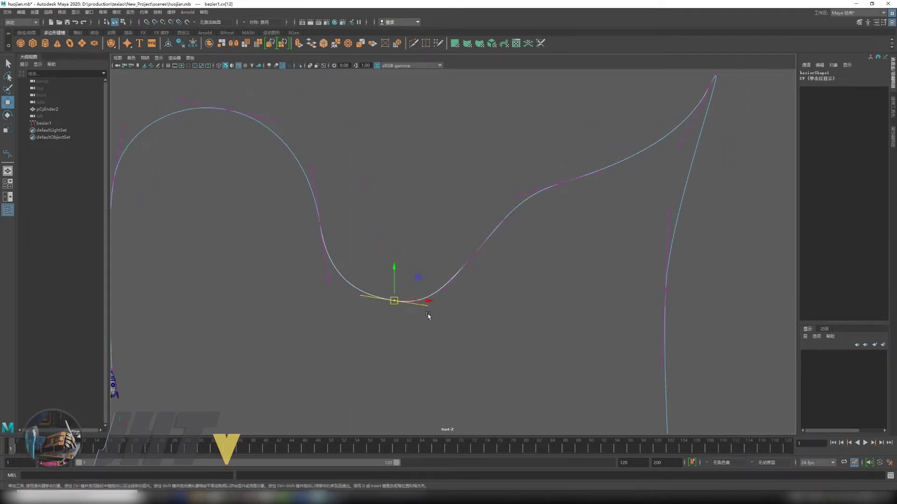
click(428, 306)
drag(428, 305, 428, 301)
scroll(428, 301, down, 2)
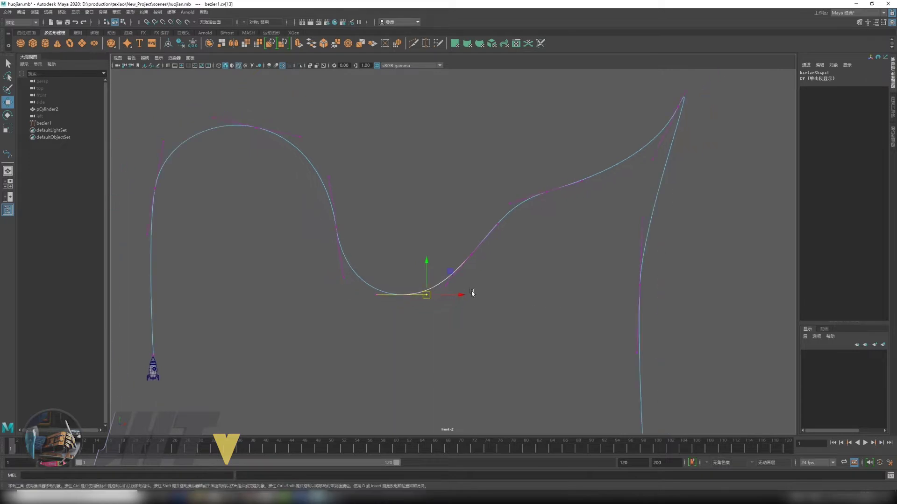
alt+middle_drag(423, 191, 455, 236)
right_click(416, 175)
Step: Return to object mode and select the rocket together with the Bezier path
click(565, 189)
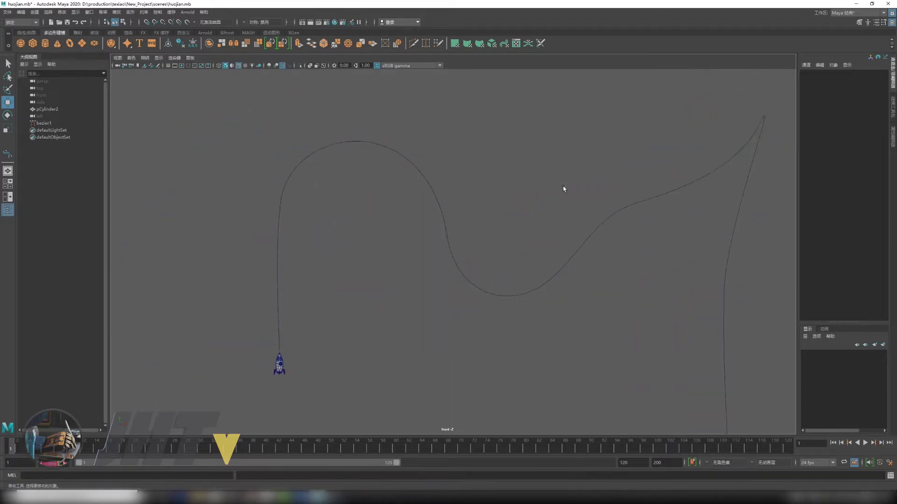
mouse_move(565, 188)
alt+middle_down()
mouse_move(420, 216)
mouse_move(392, 212)
alt+middle_up()
scroll(478, 230, up, 3)
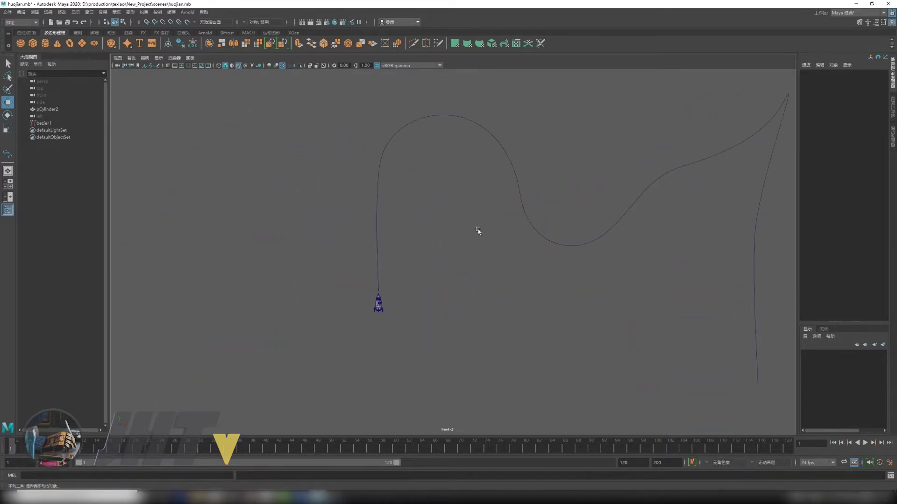
scroll(536, 330, up, 2)
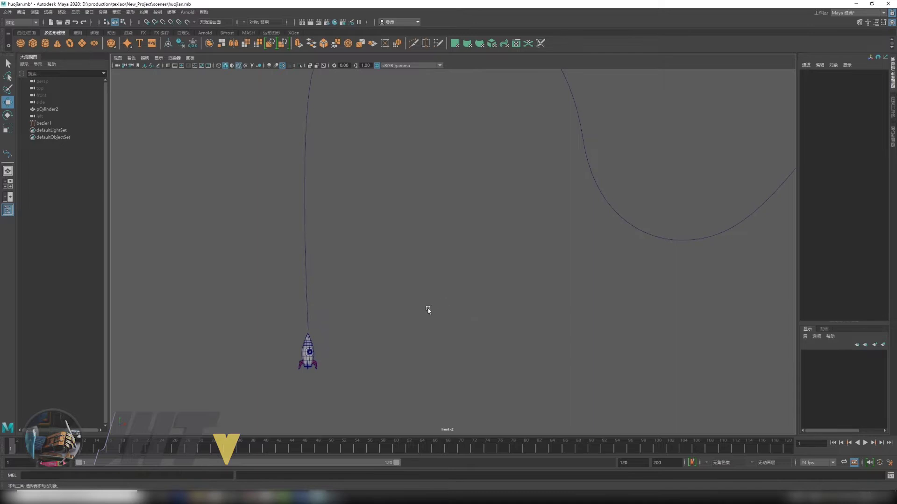
scroll(428, 311, up, 1)
scroll(398, 316, up, 1)
scroll(422, 321, up, 1)
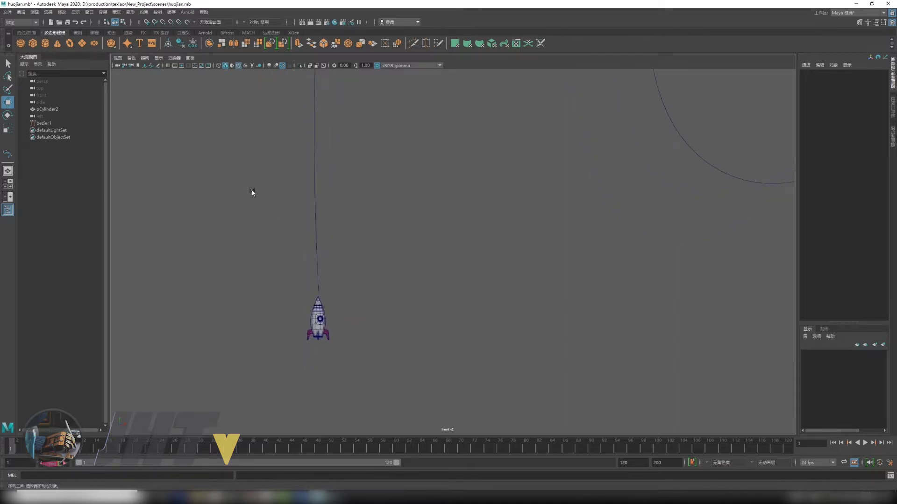
drag(251, 192, 438, 237)
click(316, 306)
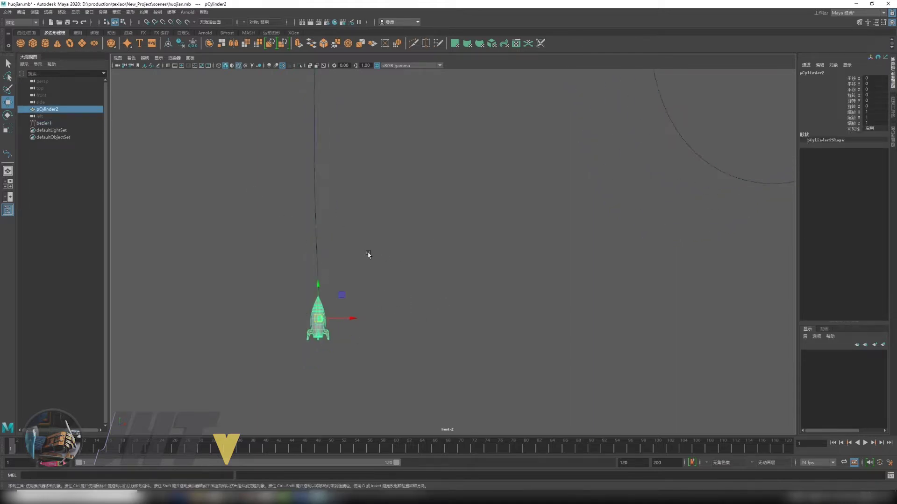
click(331, 271)
drag(296, 213, 427, 206)
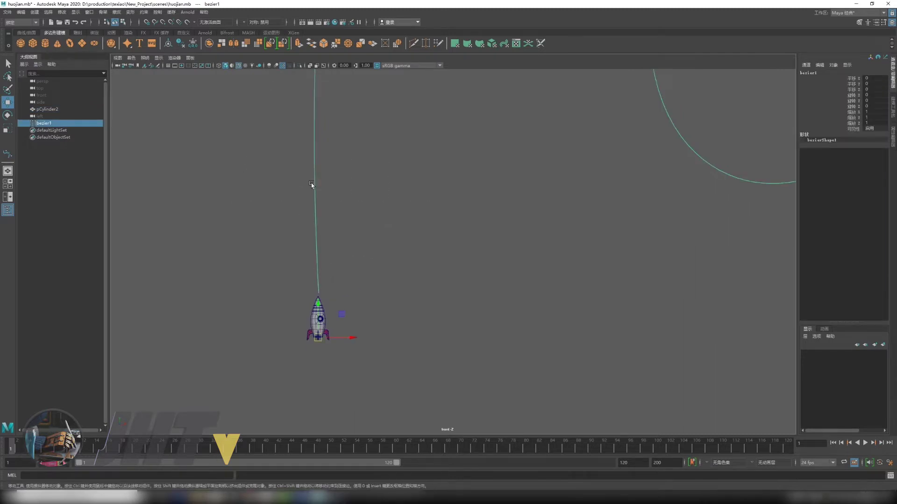
alt+middle_drag(312, 185, 314, 215)
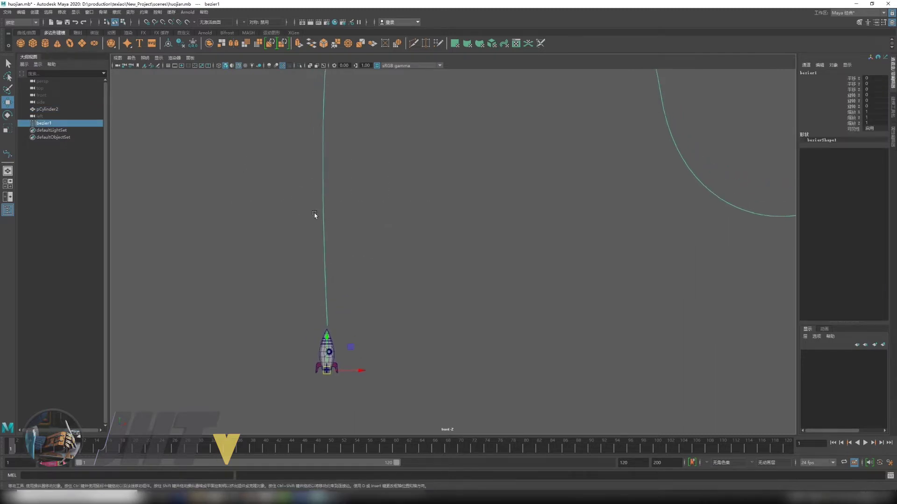
Step: Switch the menu set to Rigging and open the Constrain menu
click(27, 23)
click(21, 22)
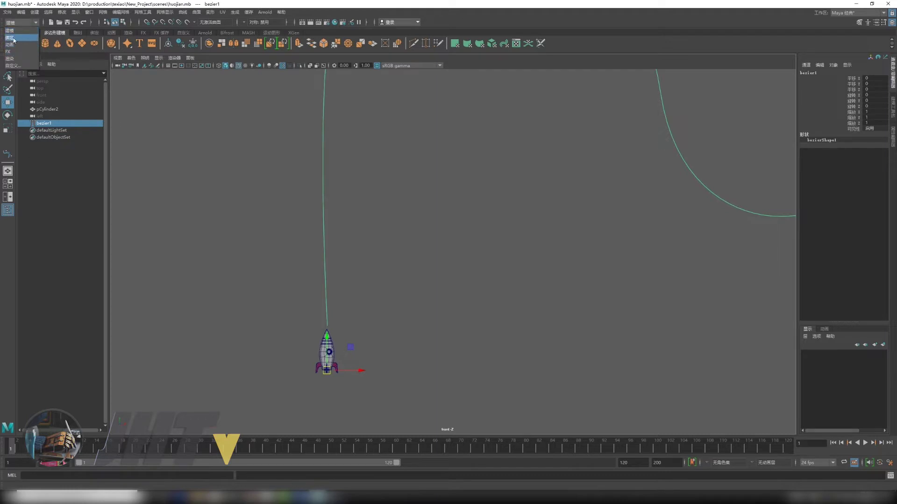
click(20, 38)
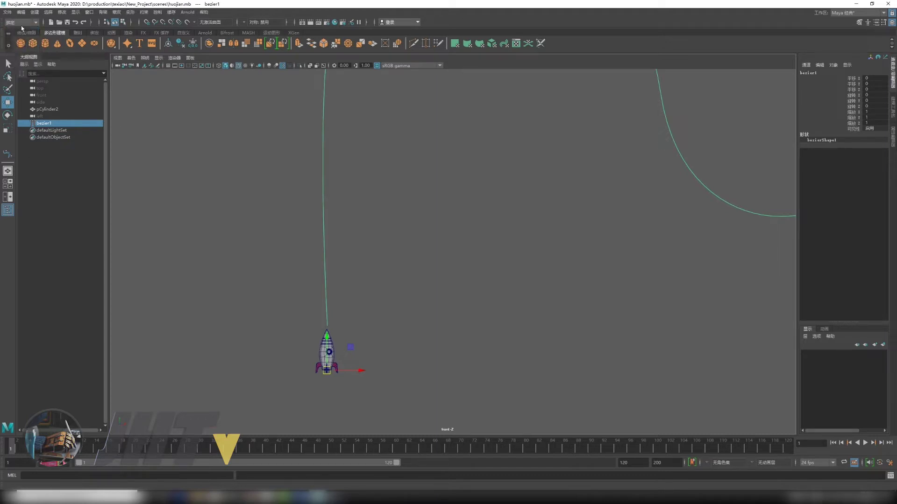
click(145, 12)
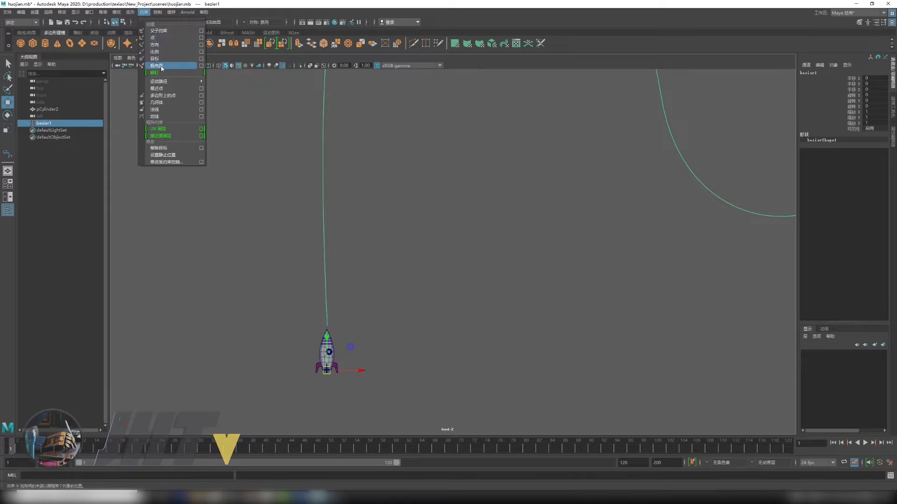
mouse_move(162, 81)
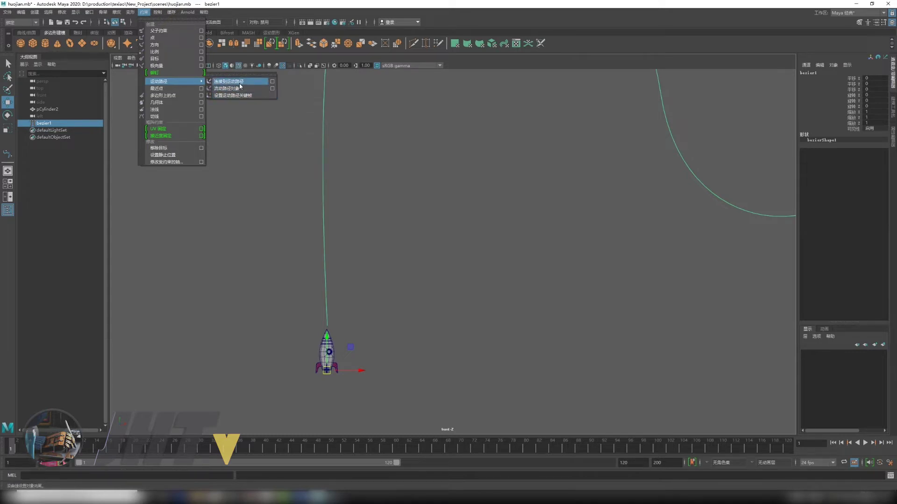
Step: Attach the rocket to the Bezier path, then begin editing the 120 end-frame field
click(240, 84)
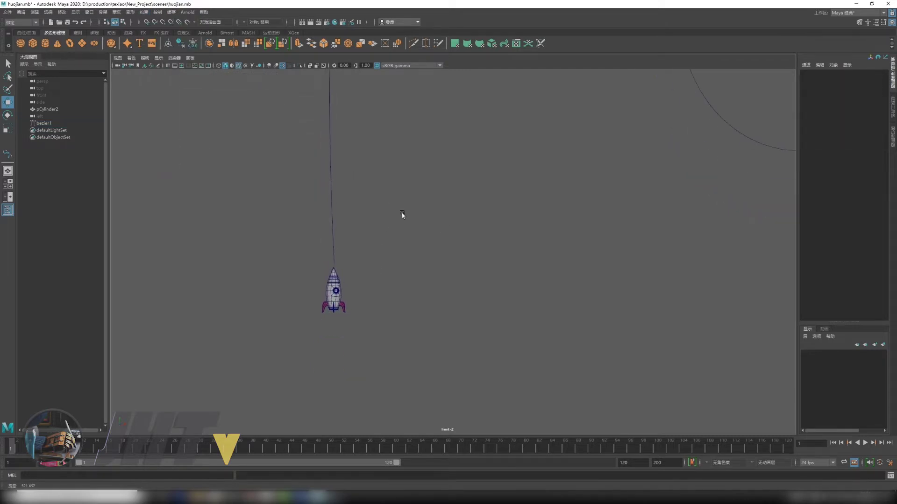
click(323, 177)
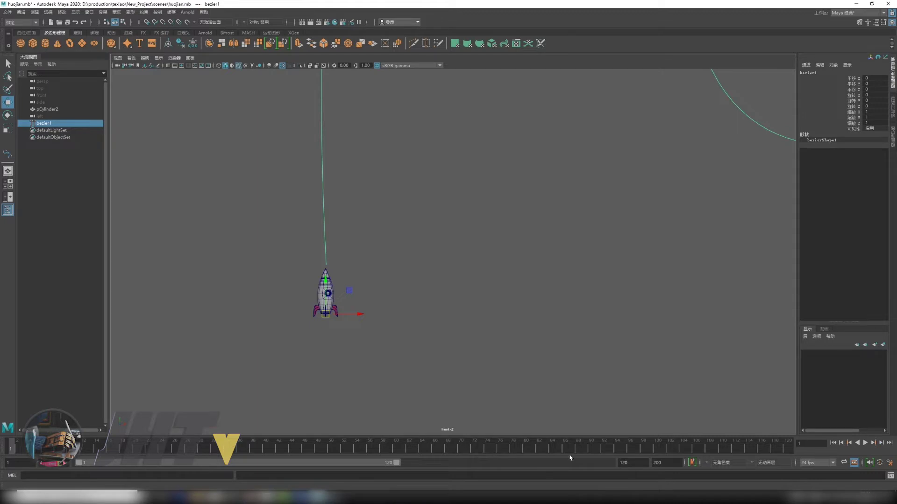
scroll(421, 364, down, 2)
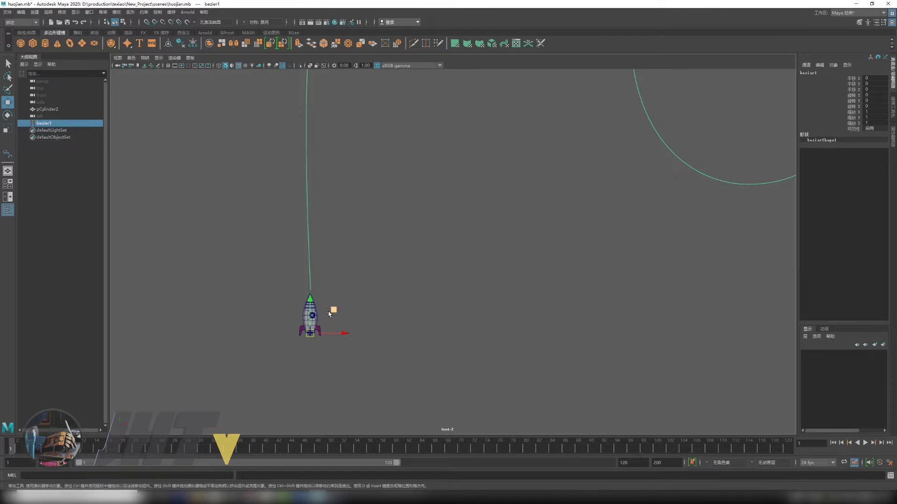
alt+middle_drag(371, 284, 329, 288)
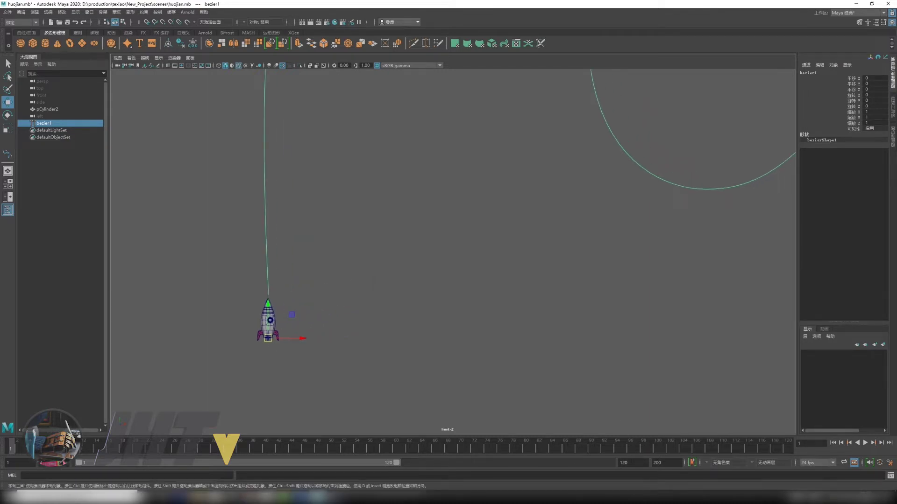
double_click(625, 462)
text(1)
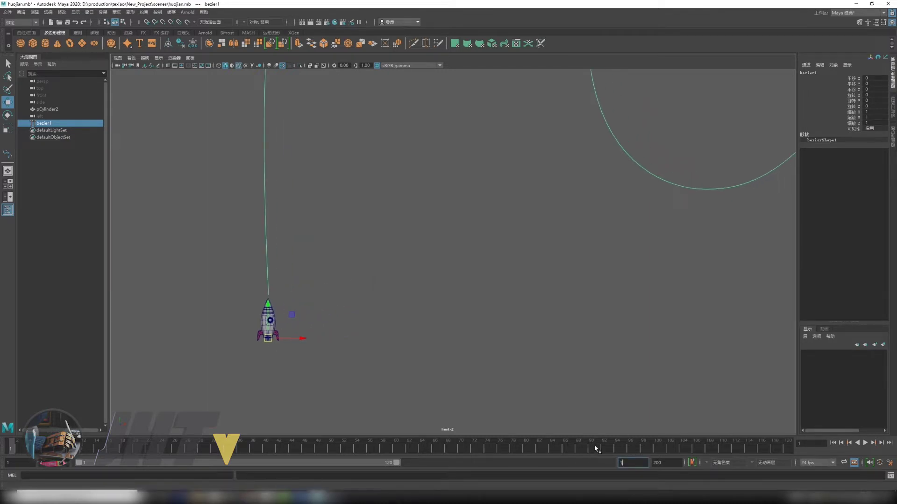
Step: Set the animation end frame to 150 and frame the curve
text(50)
key(Return)
key(f)
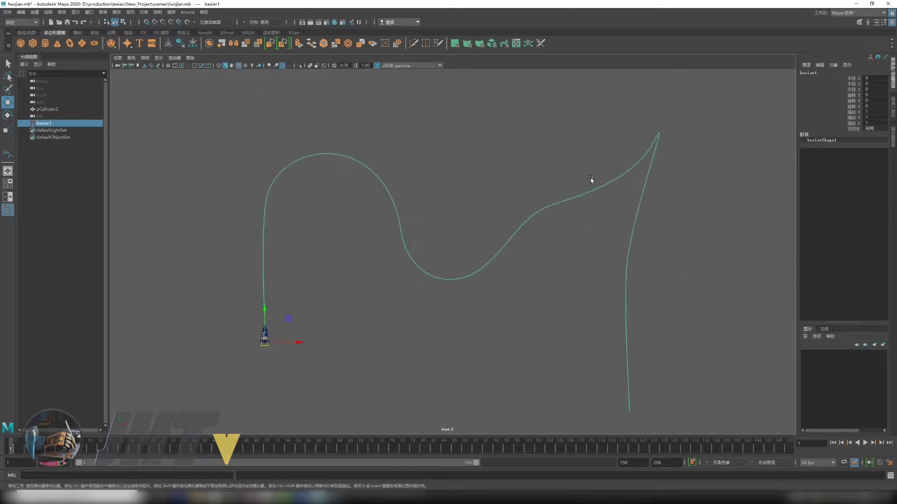
alt+middle_drag(484, 274, 505, 219)
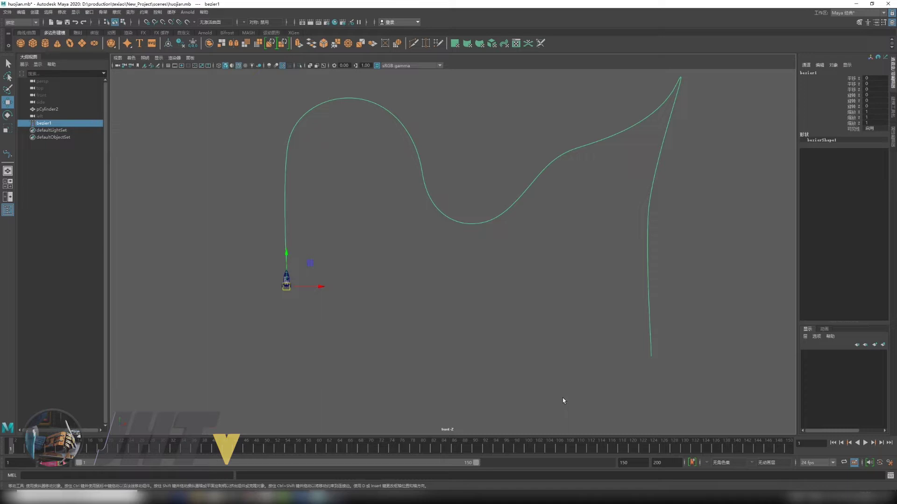
click(626, 462)
Step: Zoom in and marquee-select the rocket
scroll(362, 335, up, 1)
scroll(461, 359, up, 1)
scroll(420, 355, up, 1)
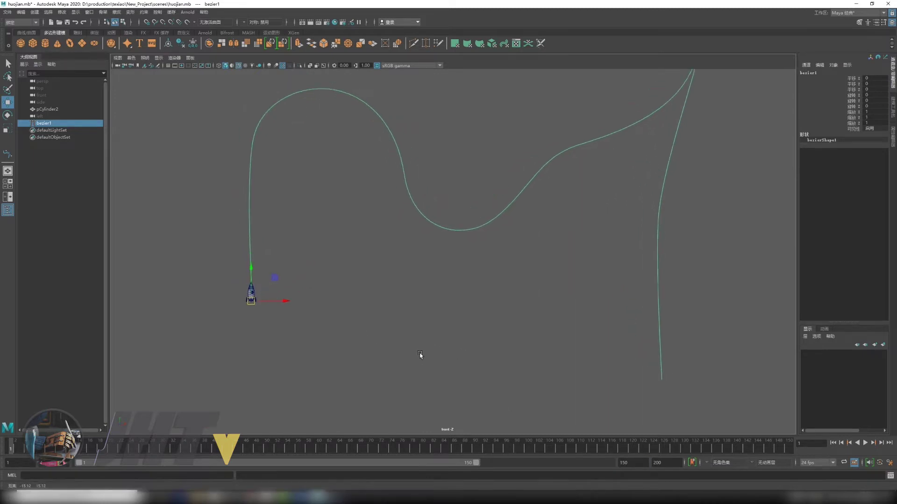
scroll(420, 355, up, 1)
scroll(592, 341, up, 2)
mouse_move(592, 341)
alt+mouse_down()
mouse_move(327, 321)
mouse_move(369, 310)
alt+mouse_up()
scroll(380, 310, up, 2)
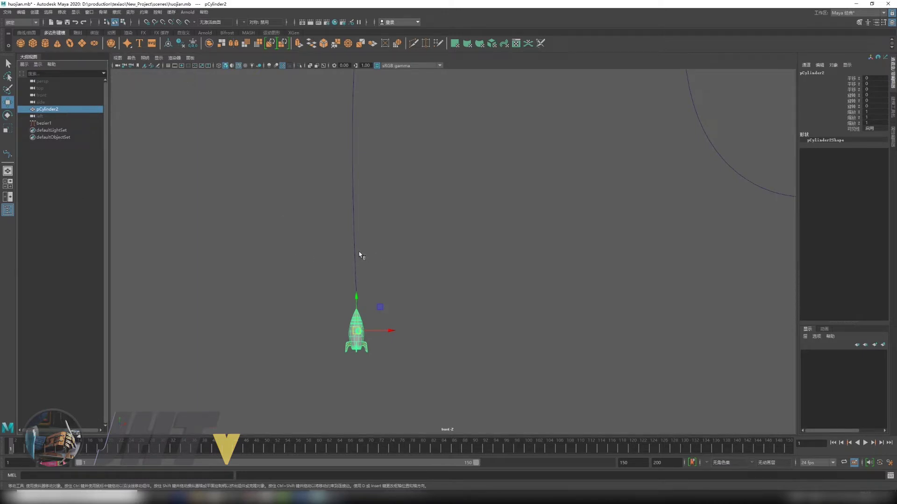
Step: Add bezier1 to the rocket selection and open the Attach to Motion Path options from Constrain
shift+drag(296, 222, 394, 248)
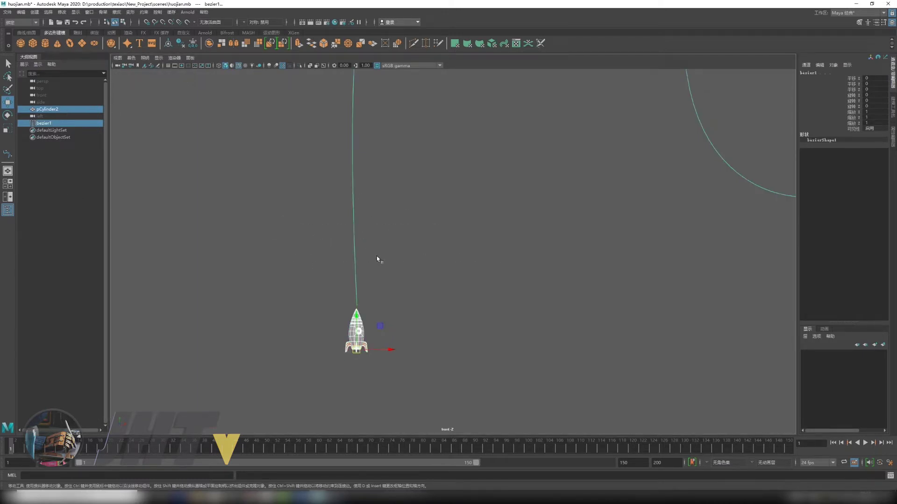
alt+middle_drag(376, 256, 363, 218)
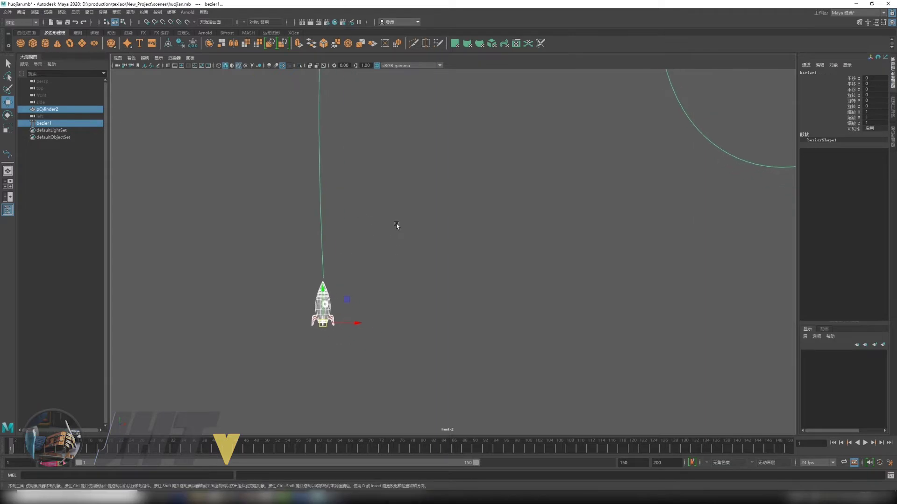
click(145, 13)
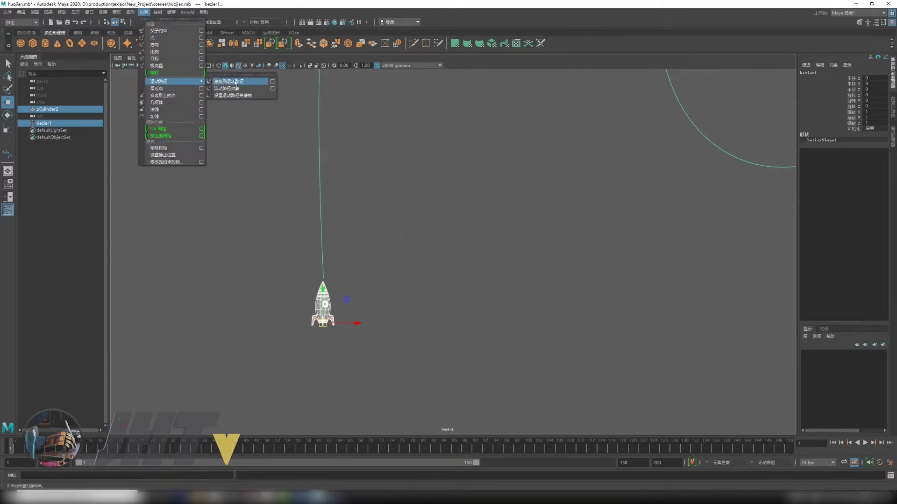
click(273, 81)
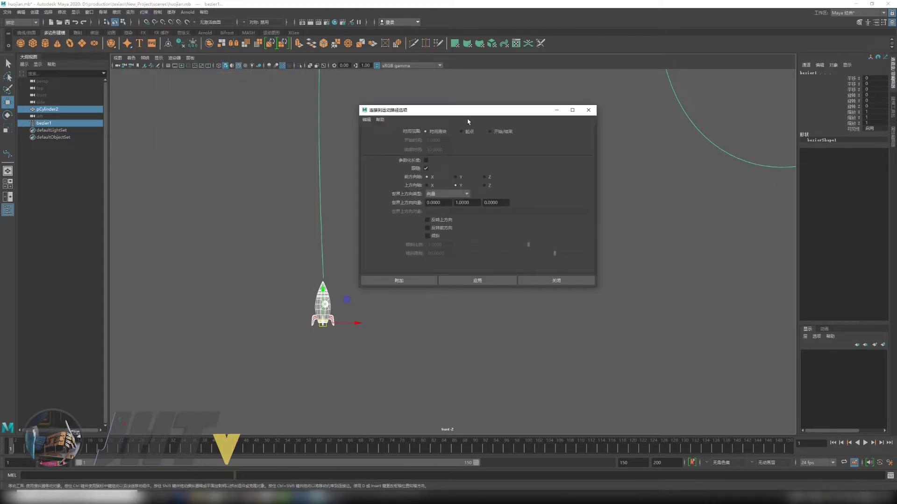
Step: Apply Attach to Motion Path with the default settings, then close the options
drag(470, 115, 508, 104)
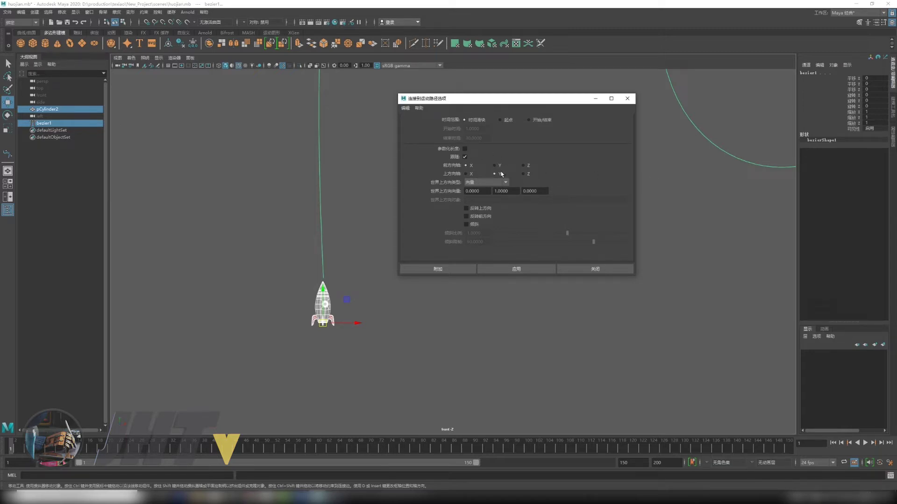
click(405, 108)
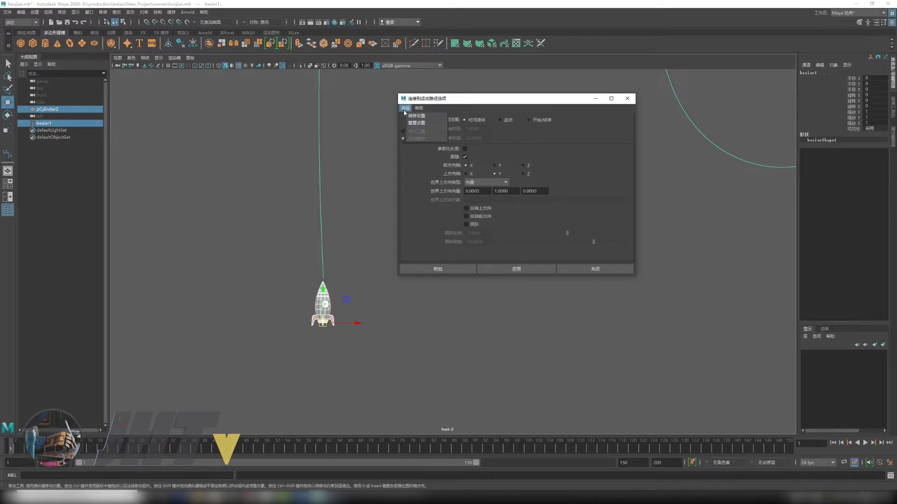
click(418, 122)
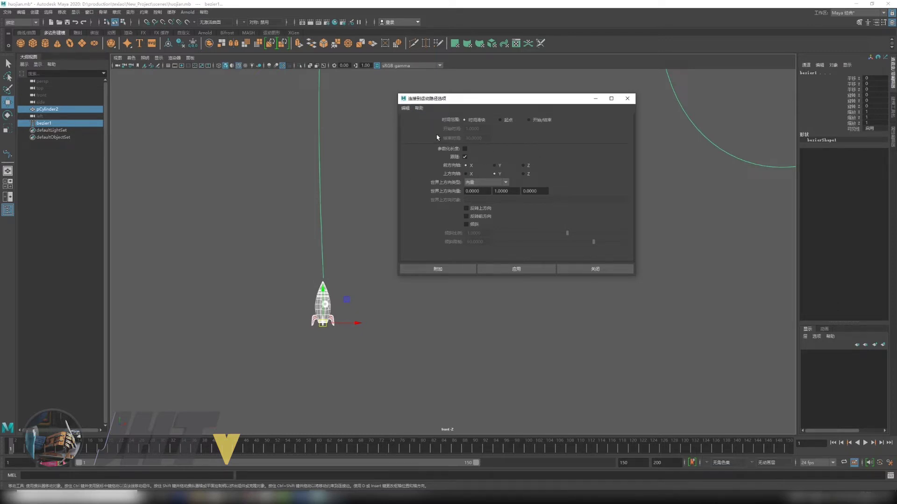
click(525, 270)
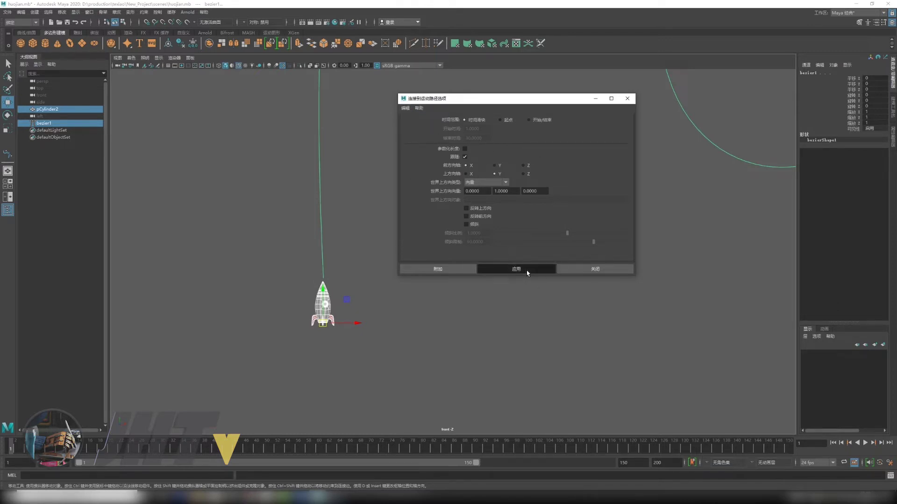
click(589, 270)
Step: Play back the animation to preview the rocket moving along the path
scroll(333, 351, down, 2)
scroll(331, 264, down, 2)
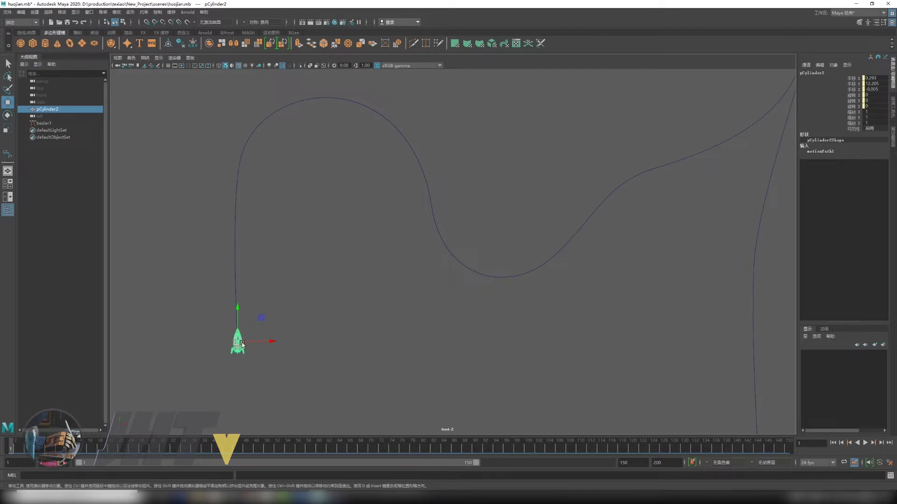
scroll(350, 356, up, 2)
scroll(154, 402, up, 1)
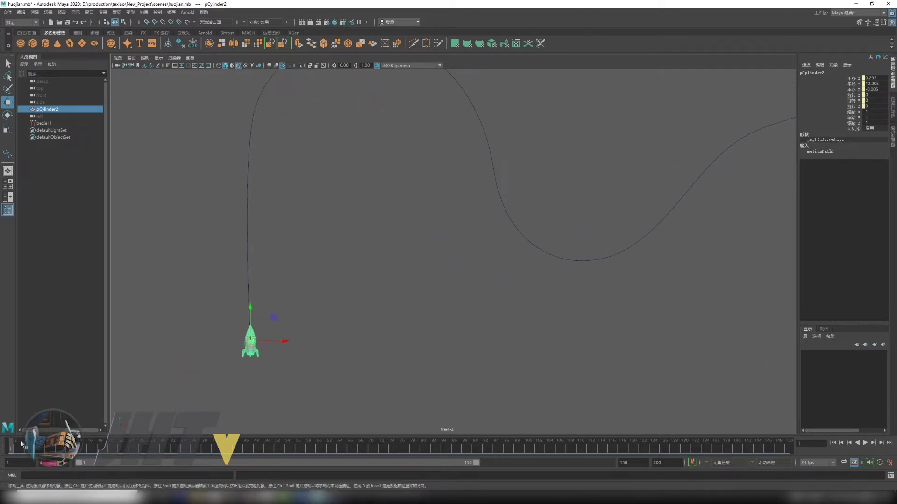
key(alt+v)
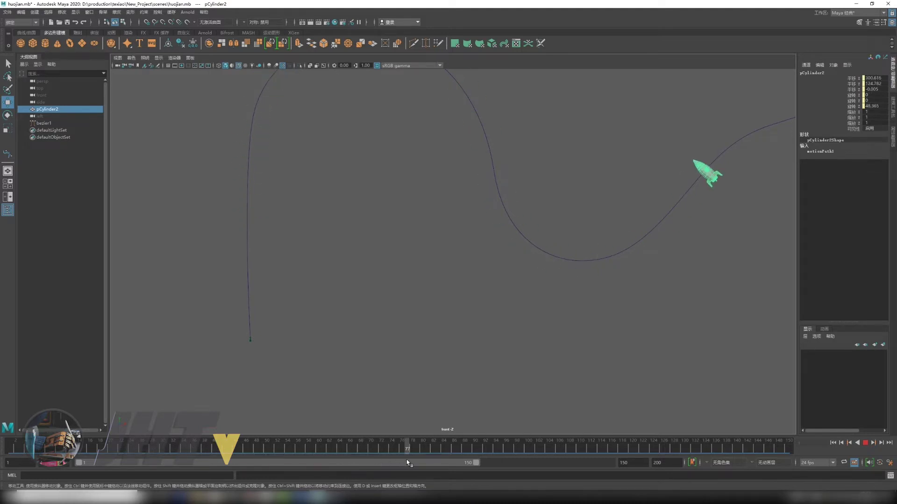
key(alt+v)
key(f)
scroll(367, 351, down, 2)
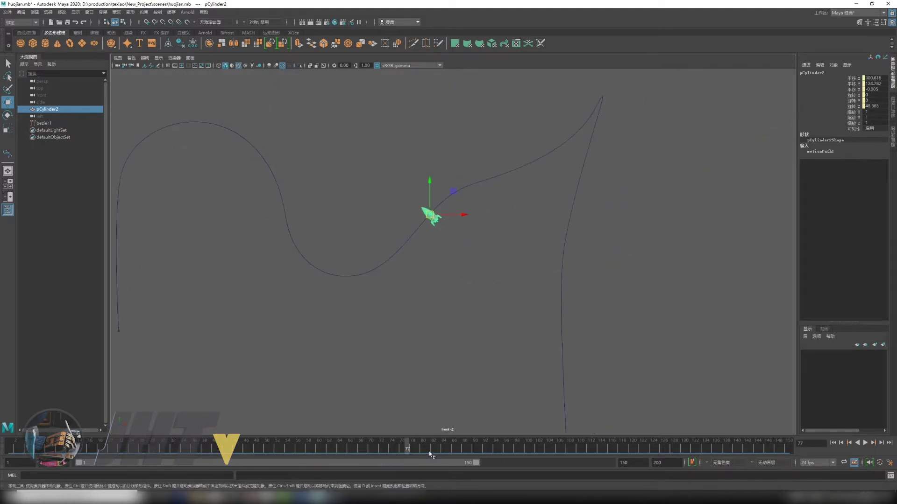
key(alt+v)
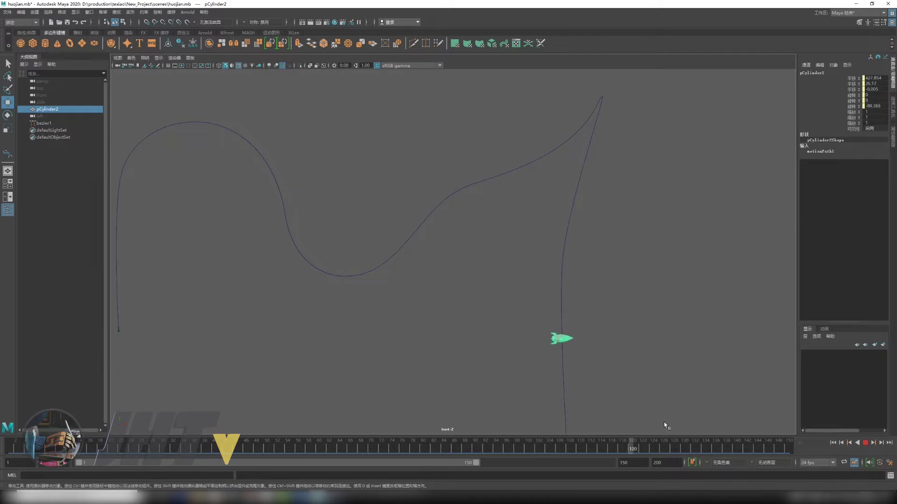
Step: Rewind to the first frame, replay, and scrub the rocket to frame 33
drag(527, 427, 356, 424)
alt+middle_drag(356, 424, 407, 379)
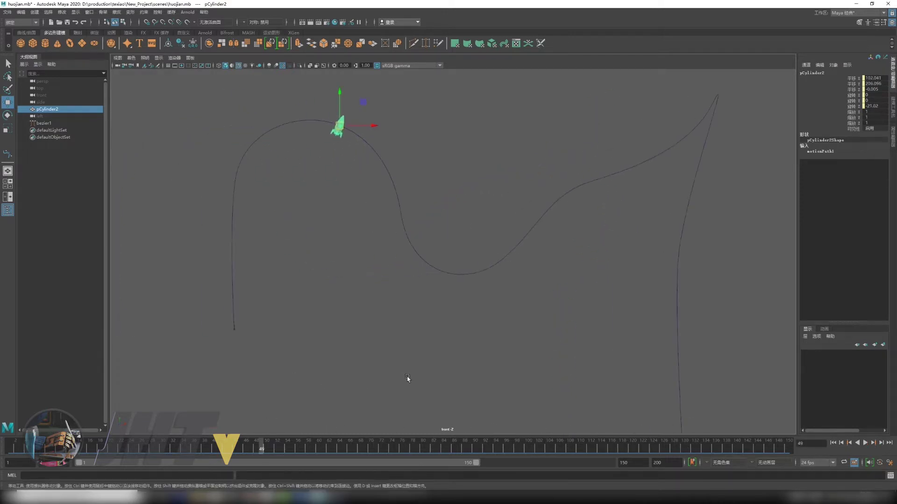
key(alt+shift+v)
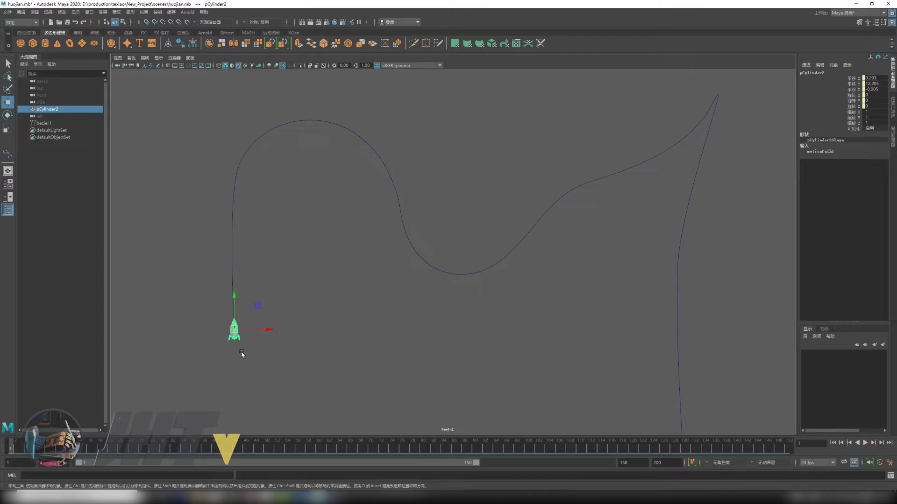
key(alt+v)
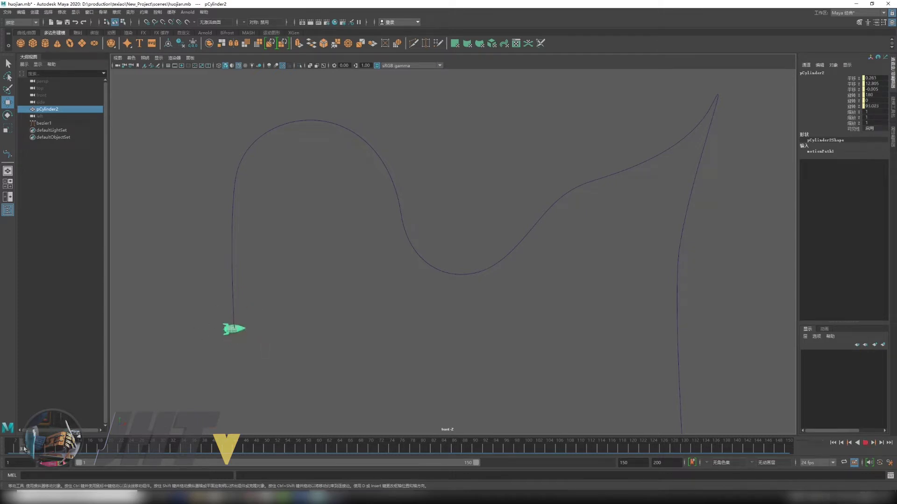
mouse_move(94, 449)
mouse_down()
mouse_move(176, 424)
mouse_move(418, 448)
mouse_move(492, 441)
mouse_move(533, 424)
mouse_move(610, 432)
mouse_move(439, 436)
mouse_up()
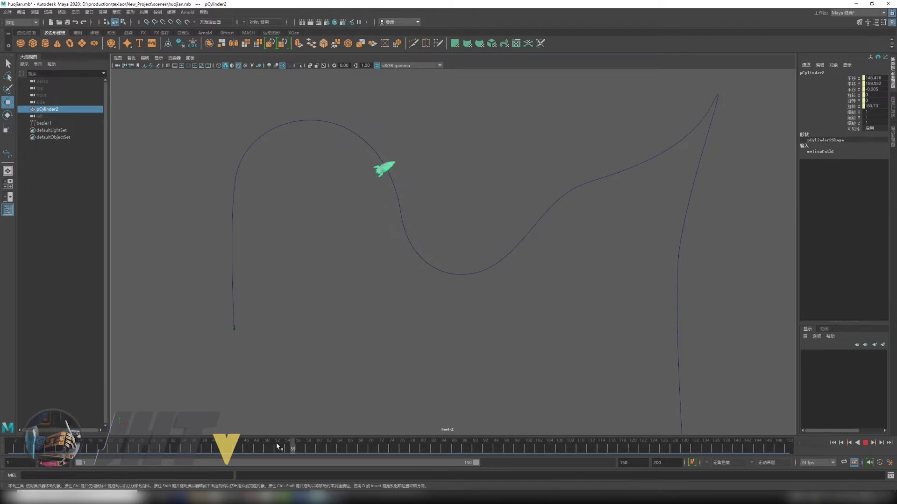
Step: Select the bezier1 path, show its motionPath1 attributes, and preview playback
alt+right_drag(186, 390, 411, 372)
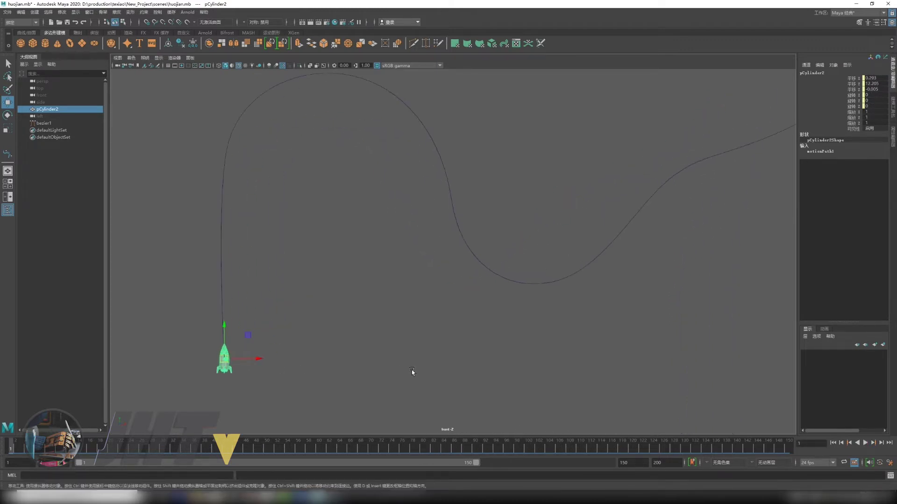
drag(184, 208, 271, 240)
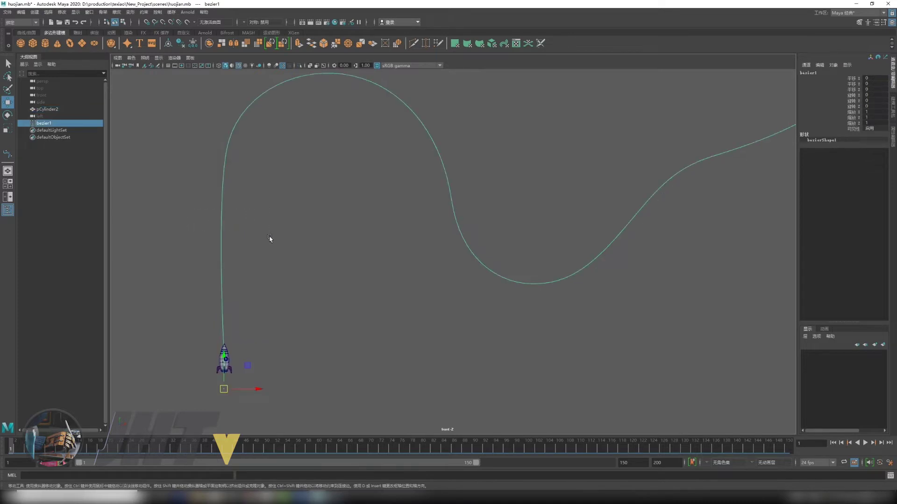
middle_drag(248, 265, 234, 240)
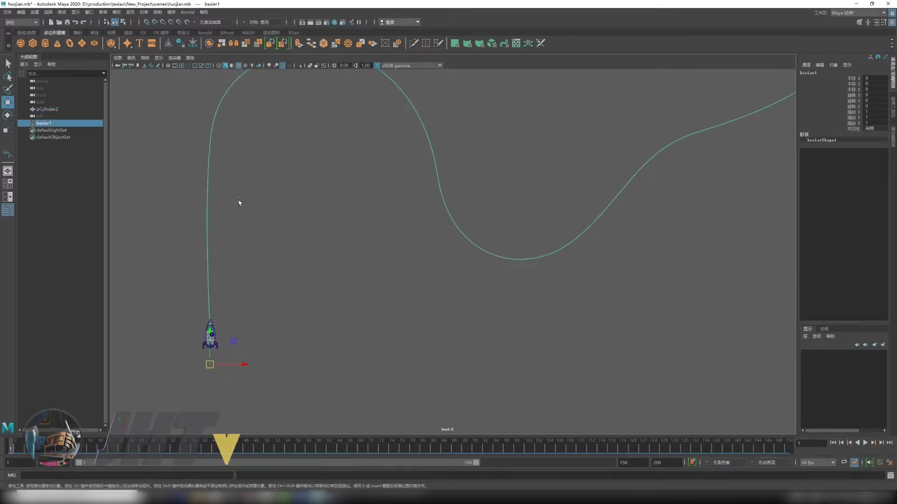
alt+middle_drag(234, 189, 147, 130)
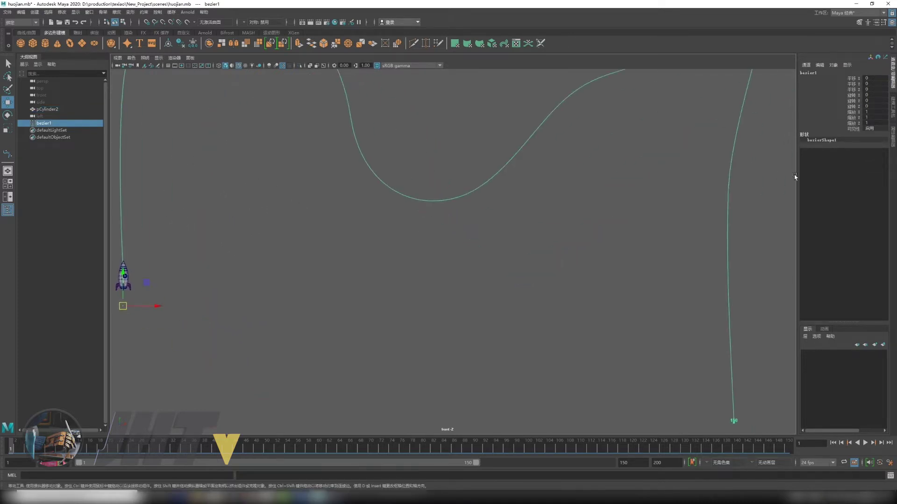
click(894, 138)
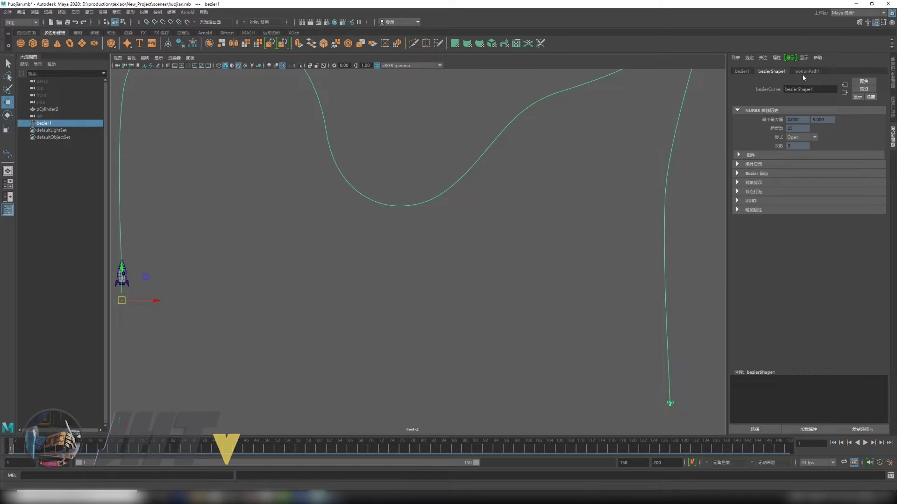
click(806, 72)
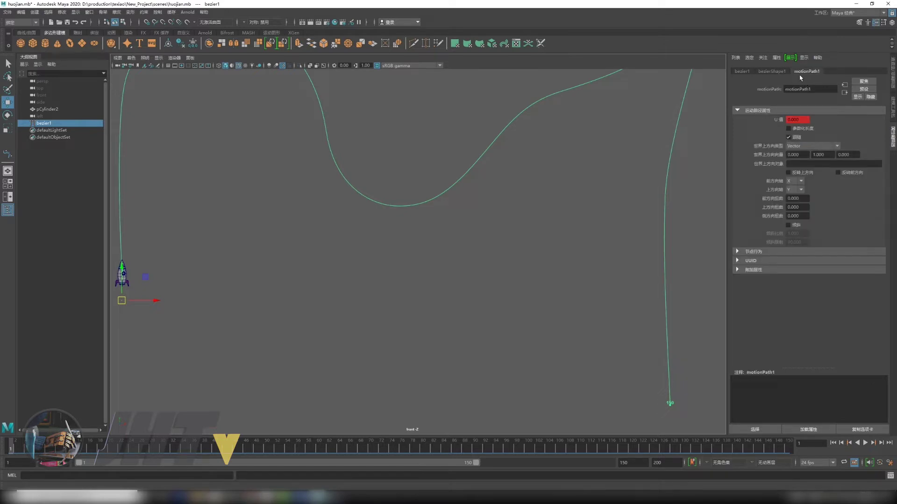
mouse_move(539, 222)
alt+middle_down()
mouse_move(453, 247)
mouse_move(747, 212)
alt+middle_up()
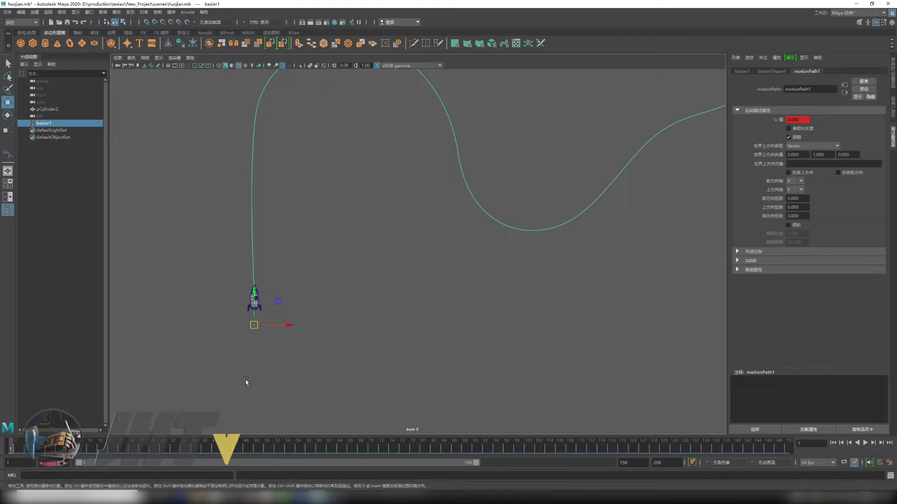
key(alt+v)
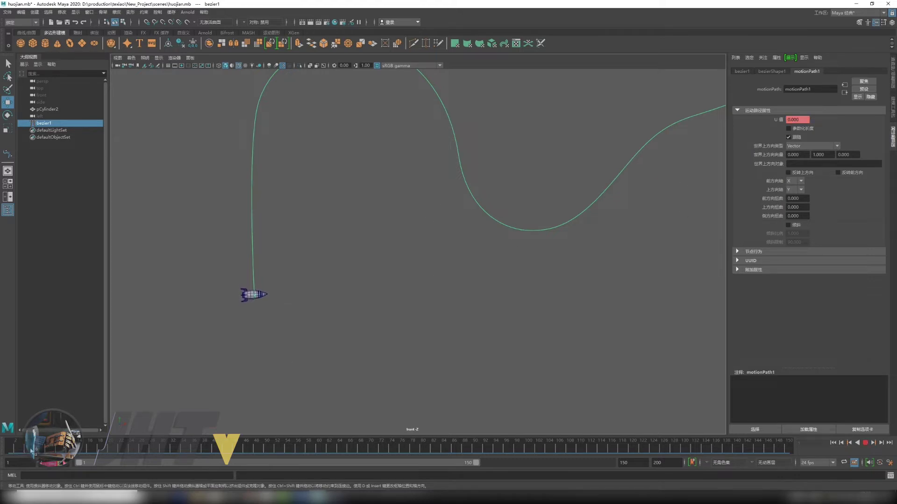
key(alt+v)
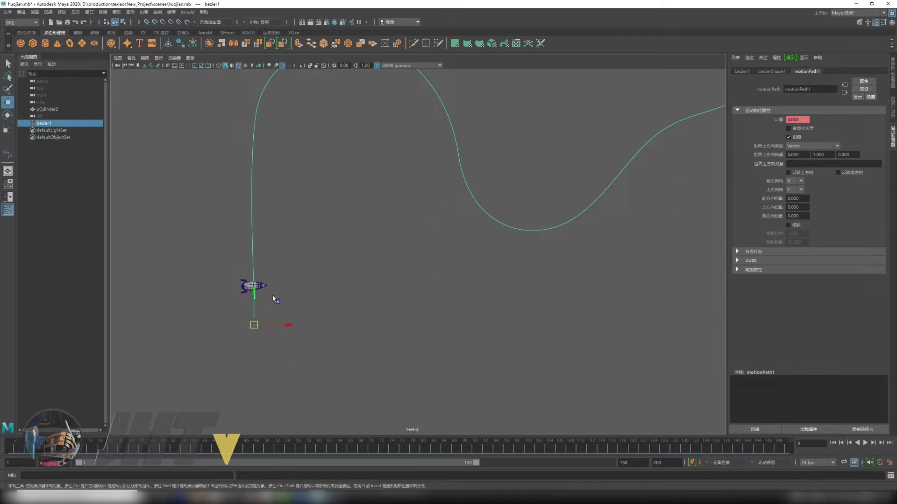
alt+middle_drag(298, 297, 369, 263)
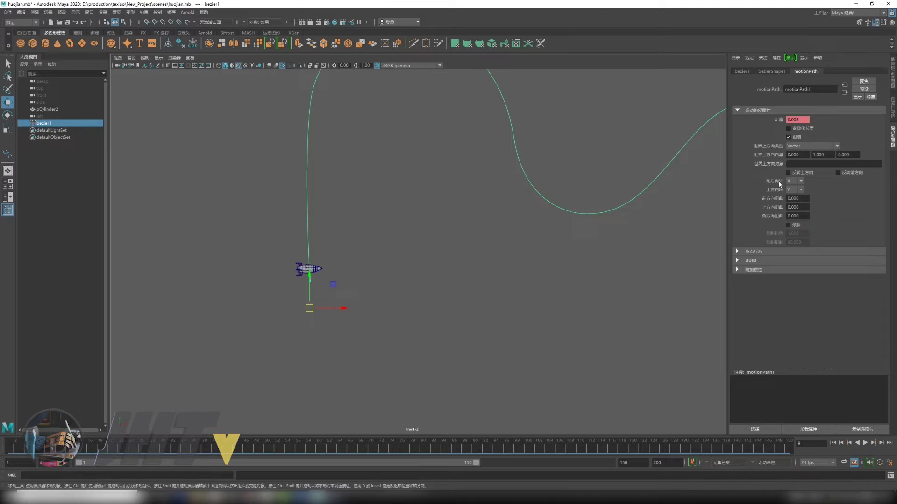
Step: Set the motion path Front Axis to Y, play back, and scrub to frame 39
click(791, 182)
click(793, 192)
scroll(307, 352, down, 2)
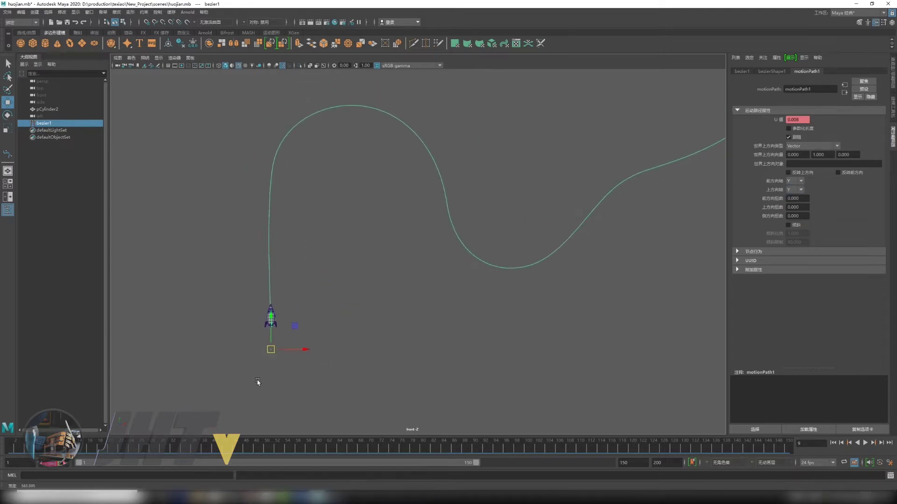
key(alt+v)
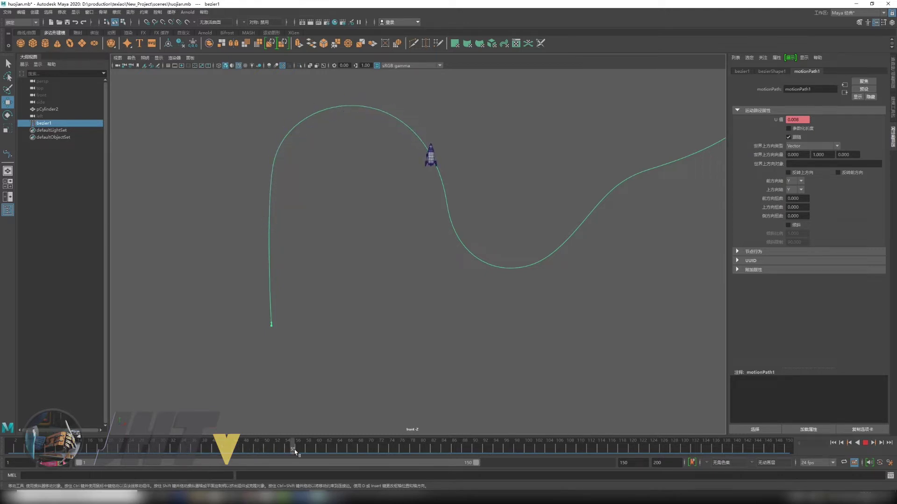
drag(456, 464, 209, 423)
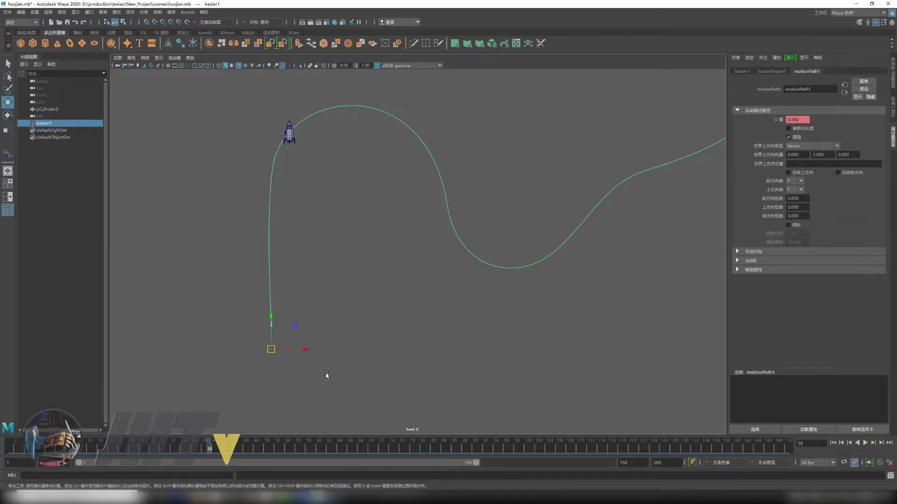
Step: Set the motionPath1 Up Axis to Z
scroll(485, 419, up, 3)
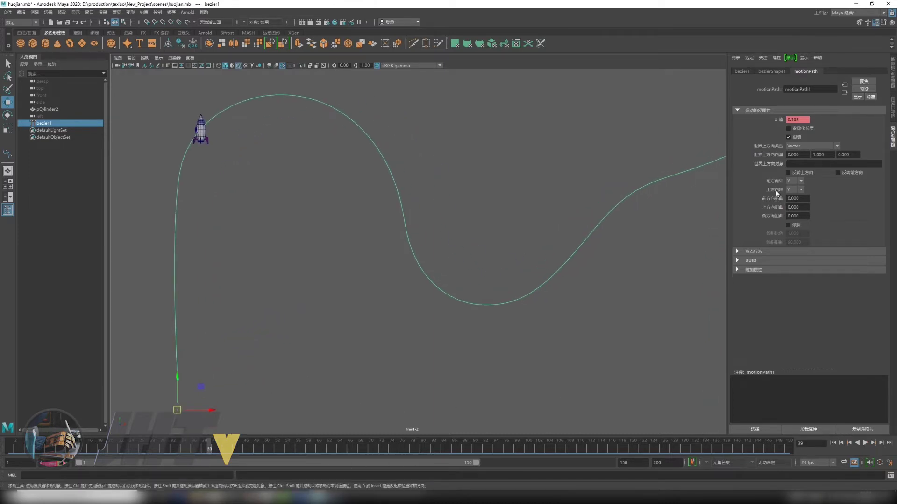
click(801, 190)
click(794, 212)
scroll(436, 250, down, 2)
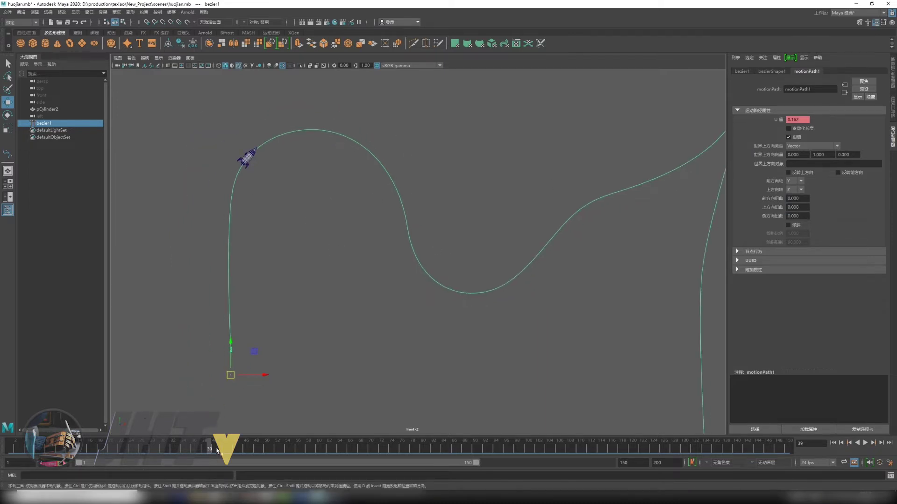
Step: Play back to check the rocket's banking, then rewind to frame 1
key(alt+v)
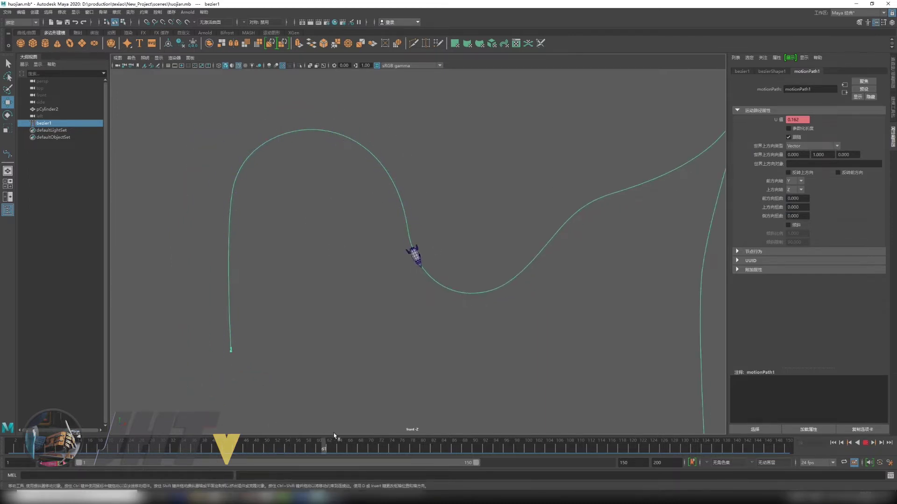
key(alt+v)
mouse_move(520, 444)
alt+middle_down()
mouse_move(340, 416)
mouse_move(299, 458)
alt+middle_up()
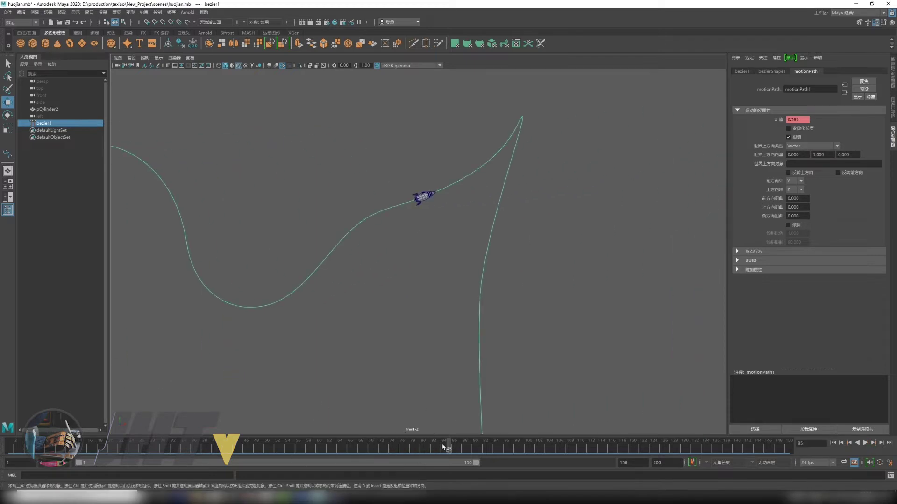
key(alt+v)
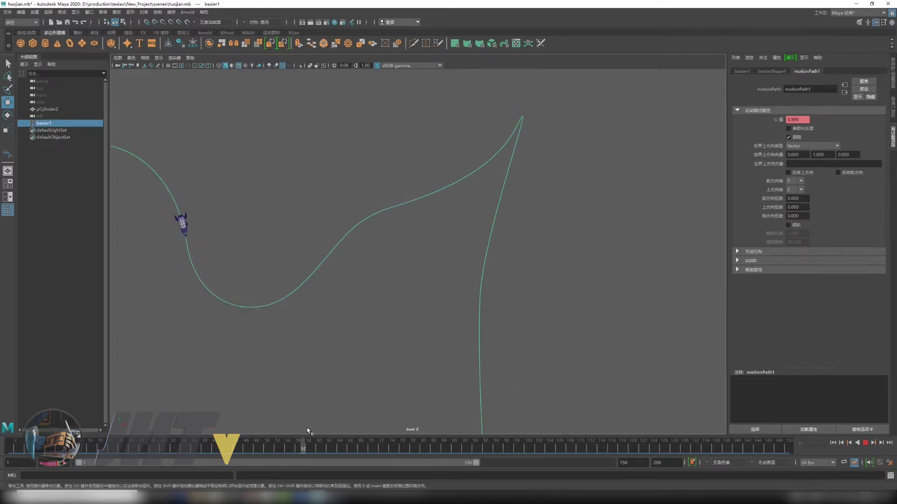
key(Escape)
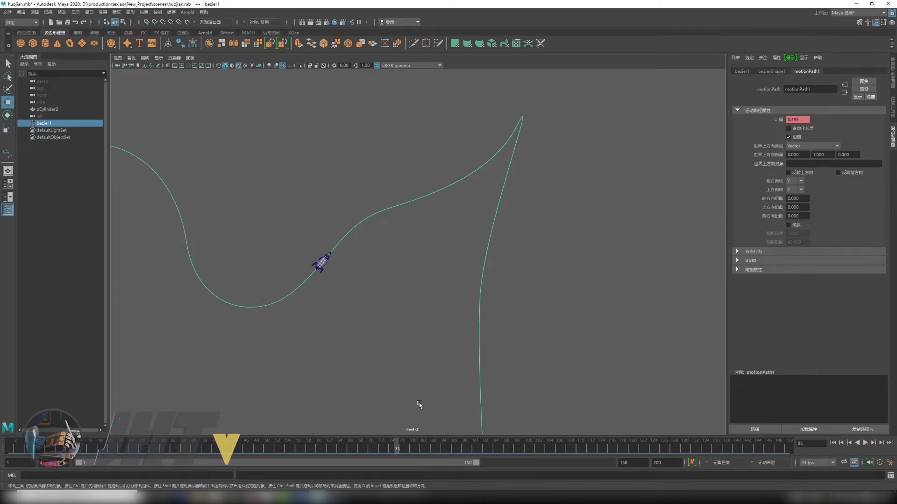
key(f)
mouse_move(397, 451)
mouse_down()
mouse_move(9, 467)
mouse_move(214, 441)
mouse_move(370, 436)
mouse_move(516, 386)
mouse_move(488, 388)
mouse_move(508, 384)
mouse_move(494, 393)
mouse_move(527, 389)
mouse_move(518, 406)
mouse_move(481, 399)
mouse_move(523, 386)
mouse_move(632, 424)
mouse_move(588, 421)
mouse_move(748, 441)
mouse_move(21, 444)
mouse_up()
Step: Pan the front view toward the rocket, then switch the panel to the Perspective view
alt+middle_drag(218, 316, 409, 320)
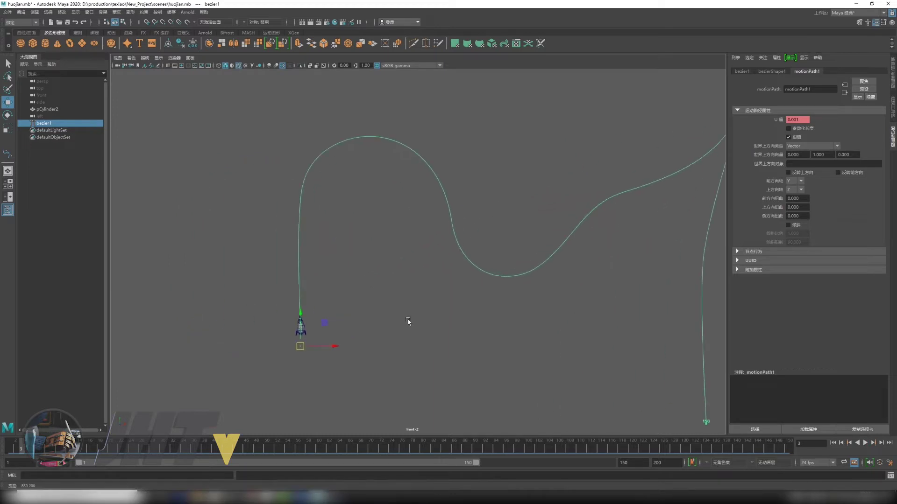
scroll(373, 318, up, 2)
alt+drag(340, 316, 235, 255)
key(space)
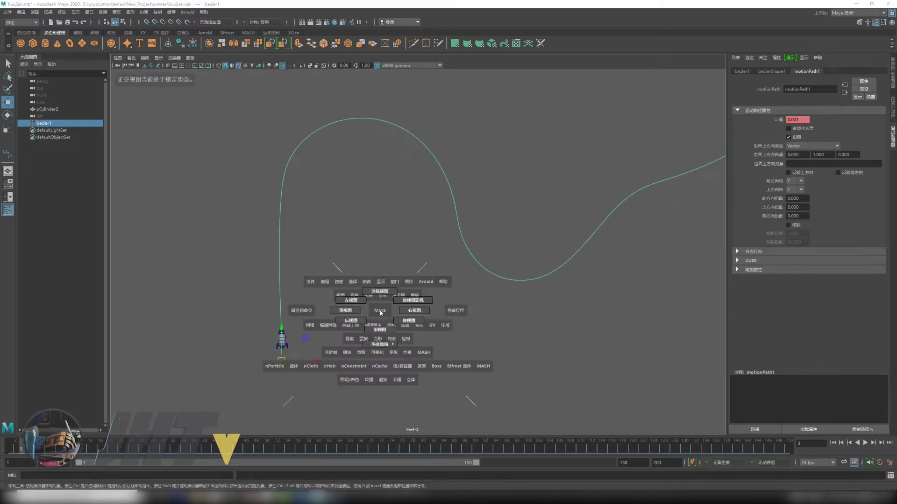
click(371, 312)
Step: Orbit around the path and play the rocket's flight, stopping at frame 22
scroll(363, 300, down, 2)
mouse_move(342, 327)
alt+mouse_down()
mouse_move(326, 336)
mouse_move(343, 362)
mouse_move(421, 373)
alt+mouse_up()
alt+drag(231, 384, 350, 359)
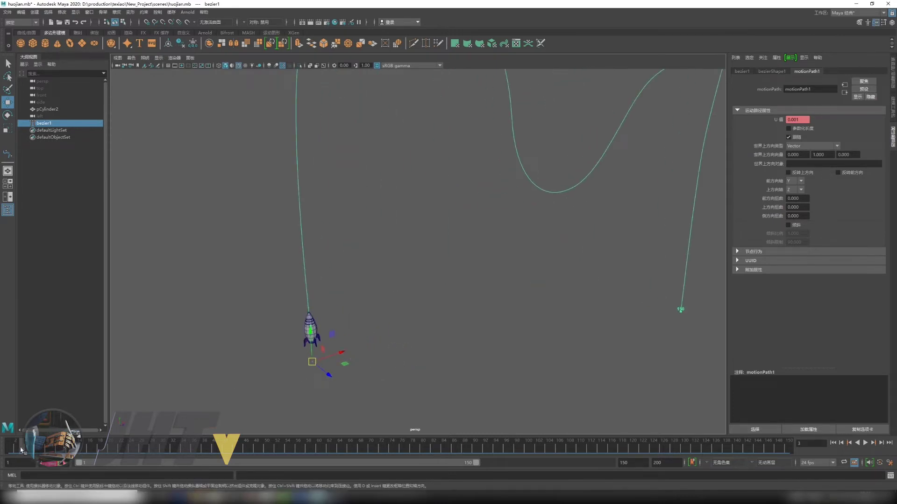
drag(20, 450, 6, 453)
mouse_move(384, 363)
alt+mouse_down()
mouse_move(404, 338)
mouse_move(311, 334)
alt+mouse_up()
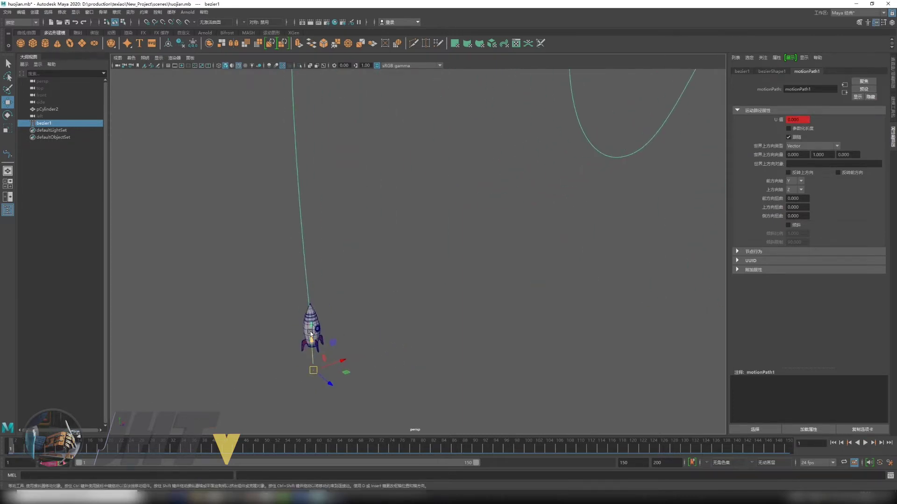
key(alt+v)
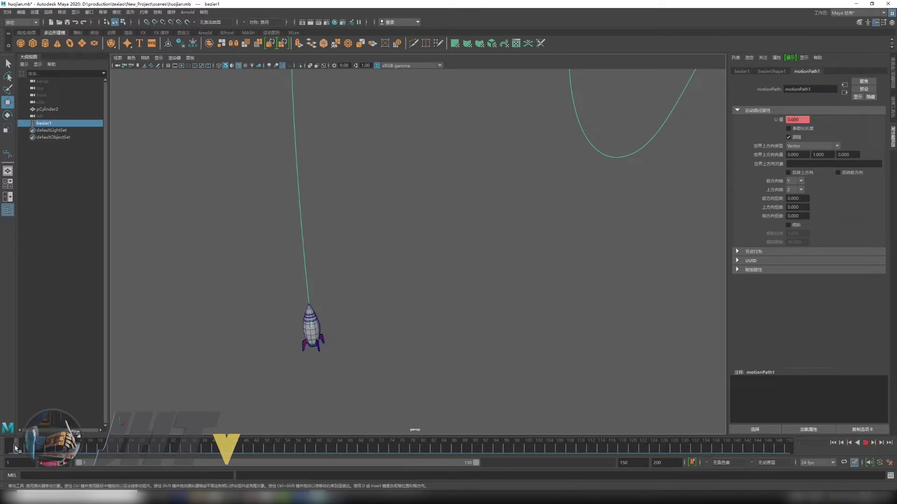
click(121, 448)
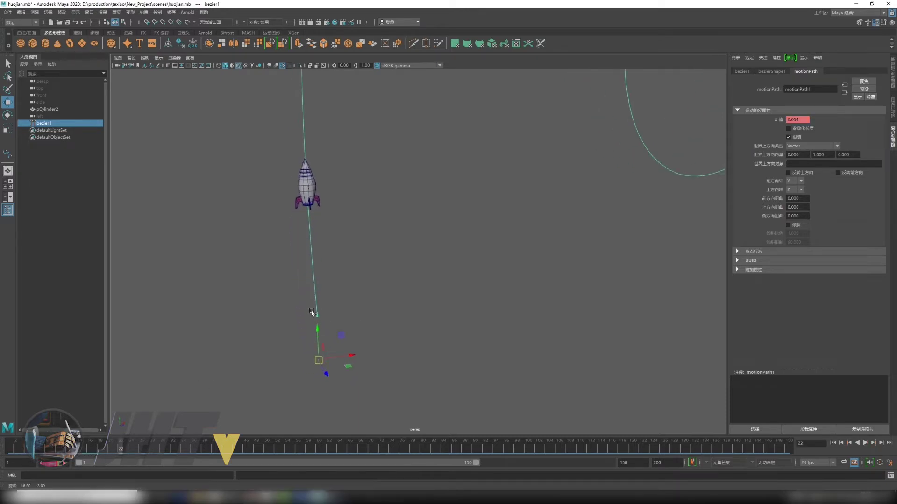
alt+drag(299, 327, 226, 304)
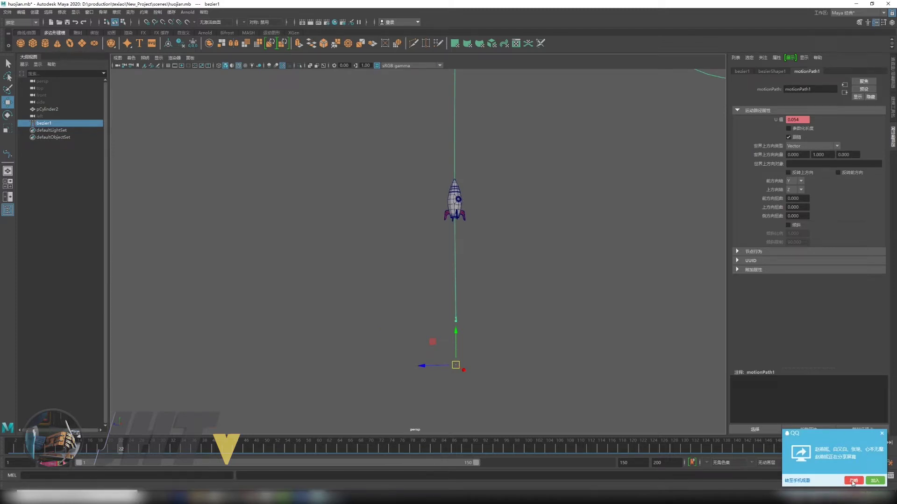
Step: Rewind to frame 1 and orbit until the whole Bezier curve and its end are visible
click(853, 480)
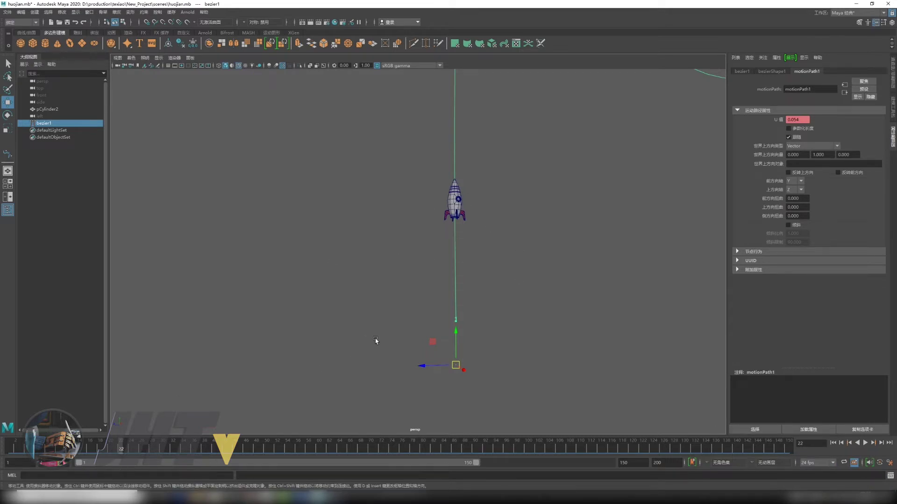
alt+drag(376, 341, 289, 398)
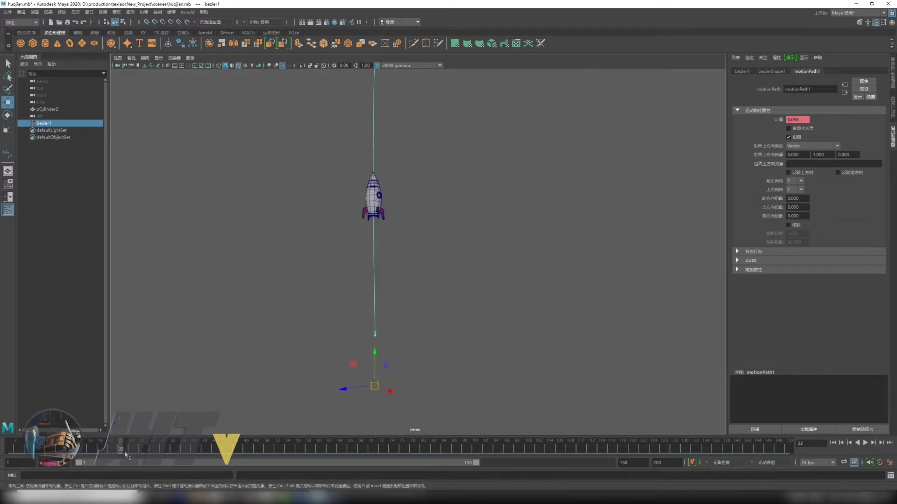
drag(125, 454, 10, 449)
mouse_move(522, 321)
alt+mouse_down()
mouse_move(373, 322)
mouse_move(420, 327)
mouse_move(376, 314)
mouse_move(323, 324)
alt+mouse_up()
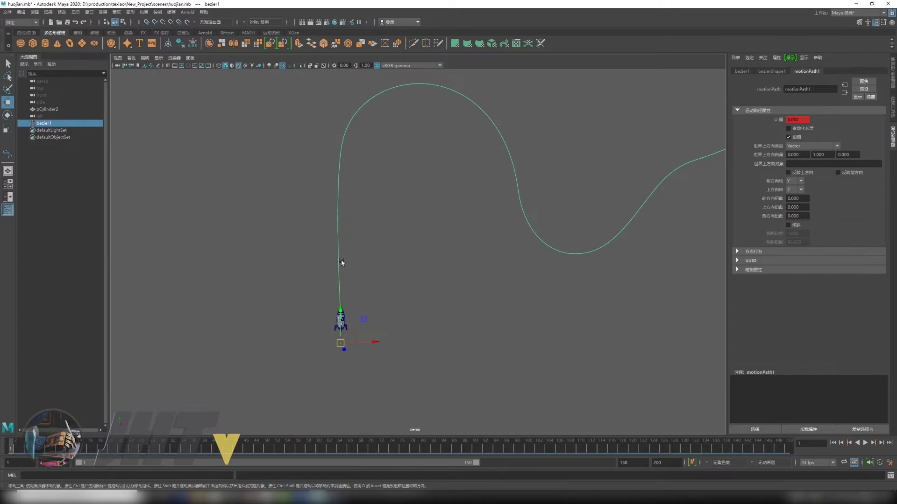
mouse_move(395, 170)
alt+mouse_down()
mouse_move(383, 236)
mouse_move(439, 185)
alt+mouse_up()
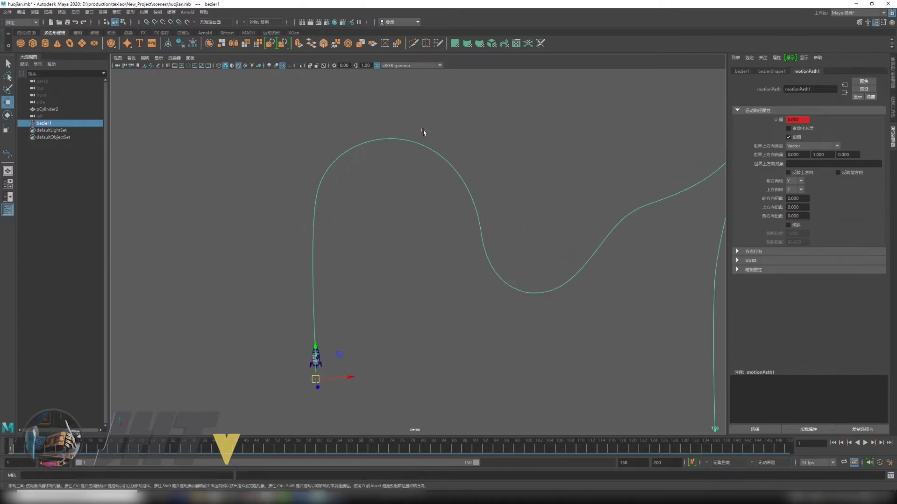
drag(424, 131, 502, 259)
alt+middle_drag(541, 283, 486, 269)
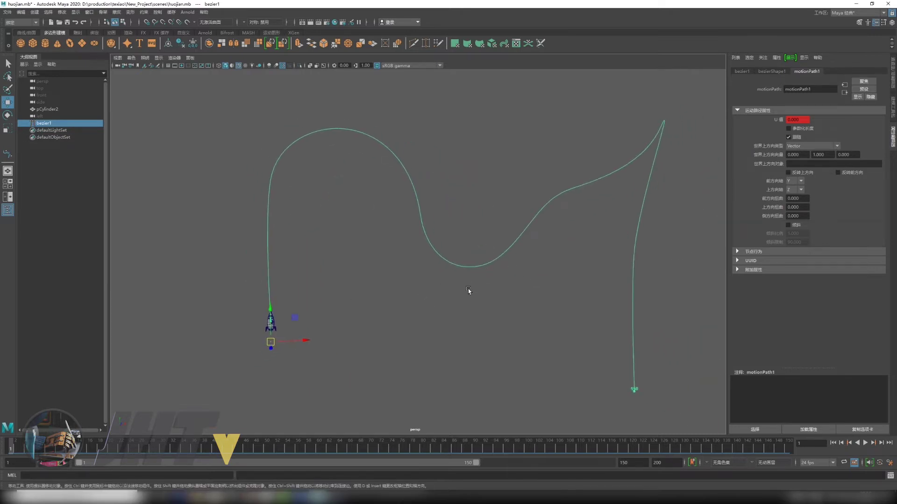
scroll(425, 283, down, 2)
scroll(444, 286, down, 2)
Step: Create locator1 via Create > Locator and frame it beside the rocket, reselecting it
scroll(456, 293, down, 1)
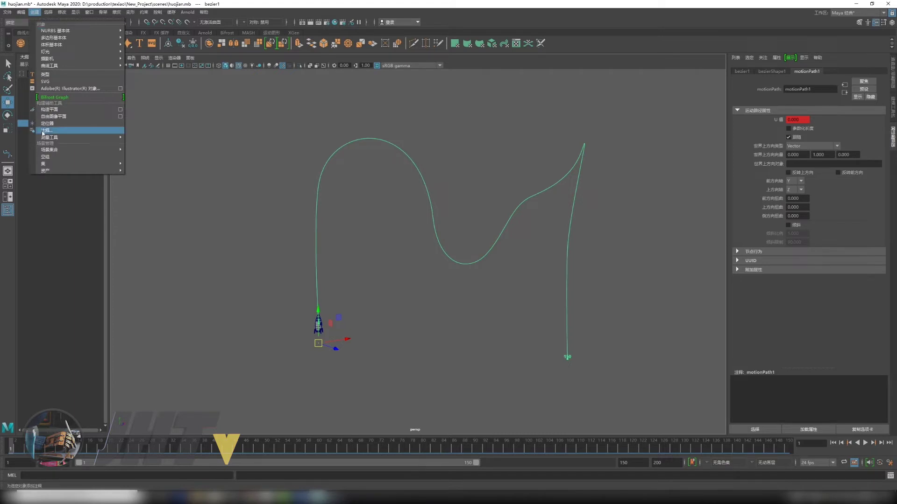
click(67, 124)
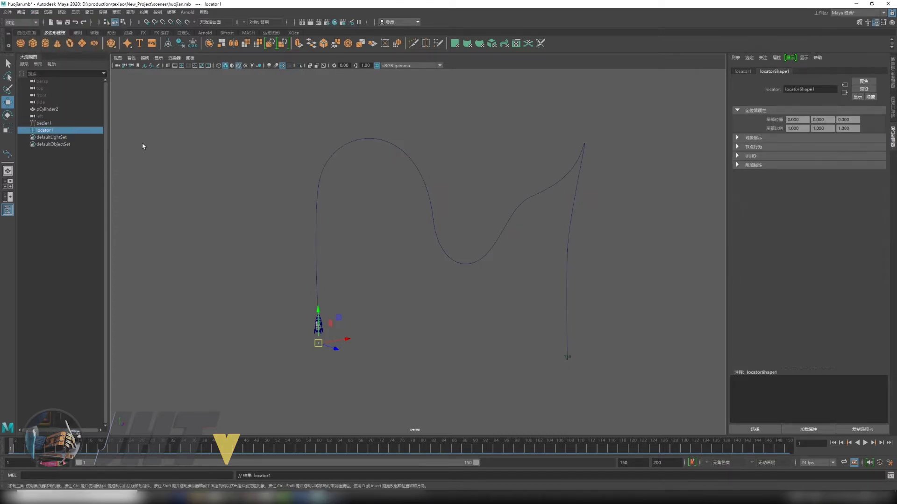
alt+right_drag(352, 262, 538, 294)
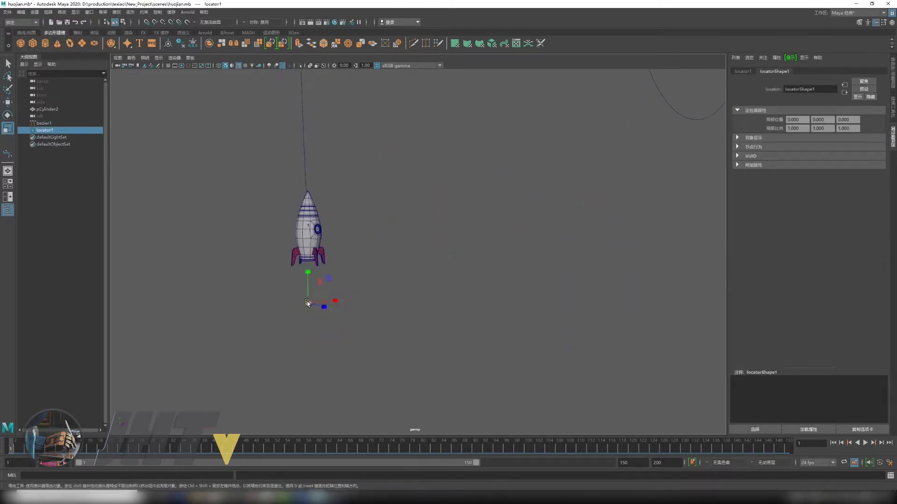
drag(351, 308, 396, 283)
alt+right_drag(396, 283, 364, 286)
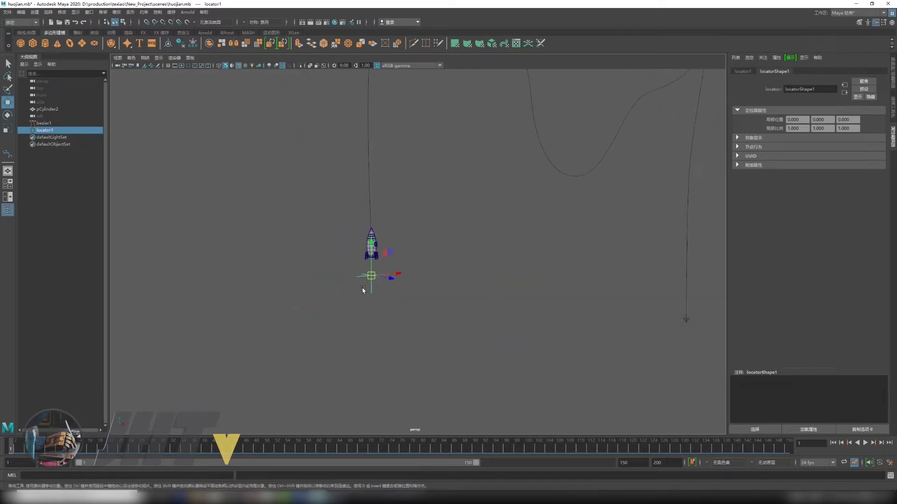
mouse_move(364, 286)
alt+mouse_down()
mouse_move(394, 290)
mouse_move(458, 267)
mouse_move(485, 270)
mouse_move(377, 256)
mouse_move(380, 227)
mouse_move(391, 224)
alt+mouse_up()
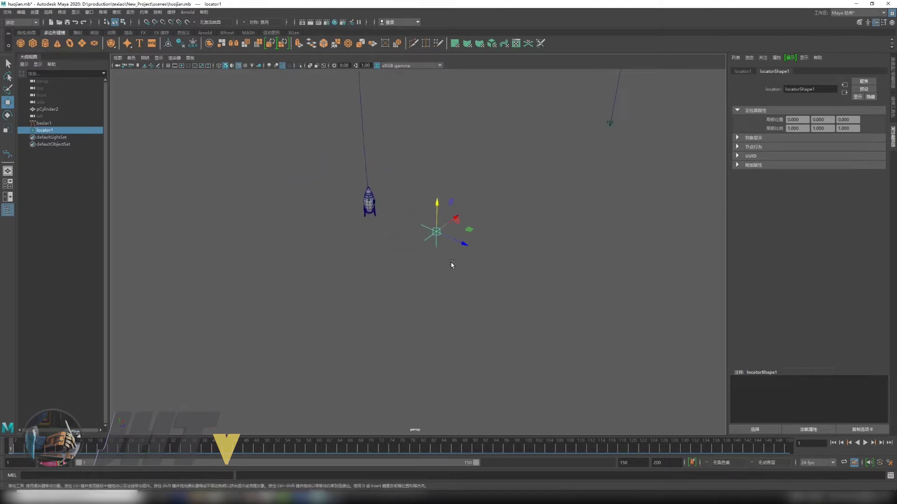
drag(490, 198, 422, 281)
drag(491, 195, 421, 276)
drag(390, 134, 290, 148)
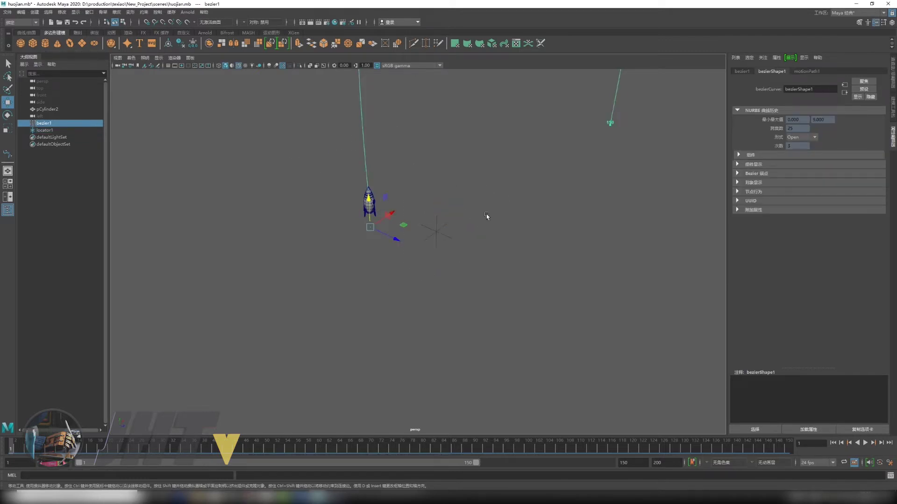
drag(487, 216, 404, 273)
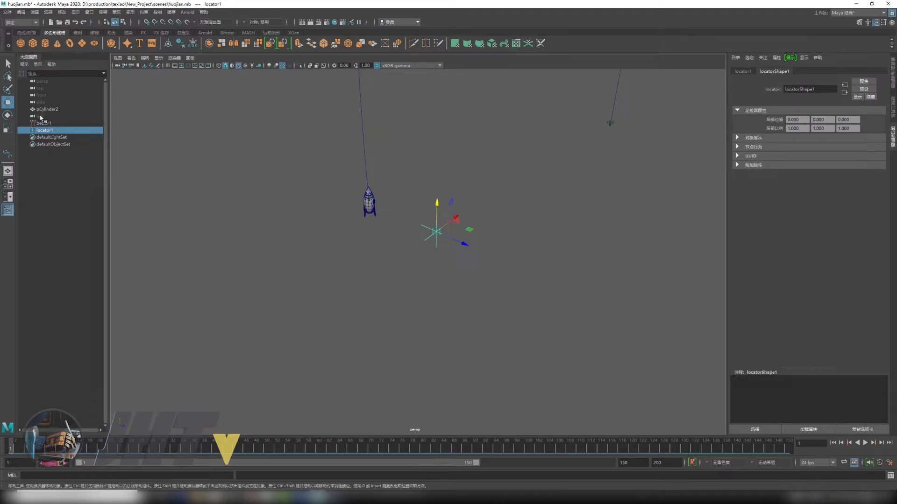
Step: Rename locator1 to 'zuobiaoweizhi' in the Outliner
double_click(48, 133)
text(zuob)
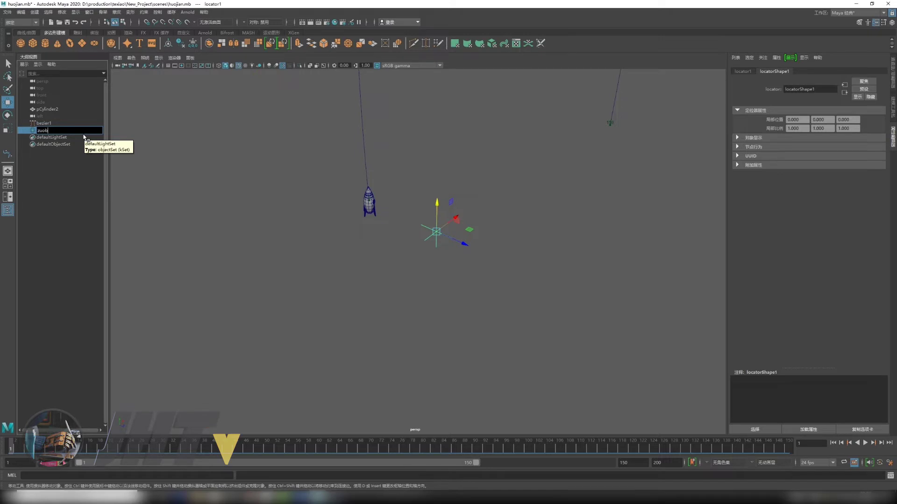
text(iaoweizhi)
key(Return)
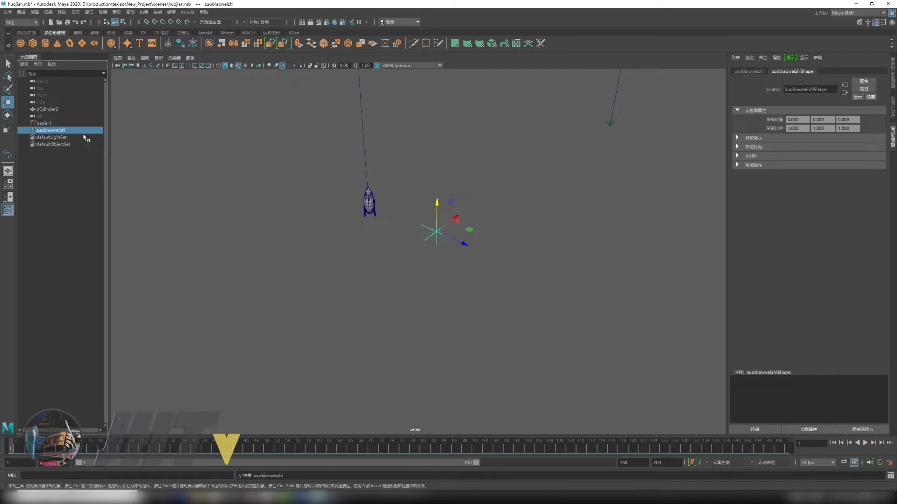
double_click(61, 131)
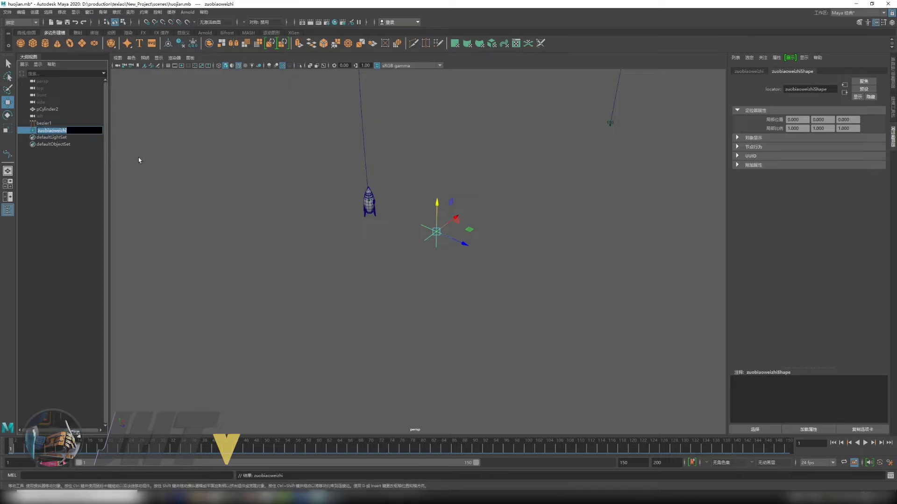
click(226, 190)
Step: Select the bezier1 curve and bring up its motionPath1 attributes
mouse_move(226, 190)
alt+mouse_down()
mouse_move(324, 224)
mouse_move(300, 166)
alt+mouse_up()
alt+middle_drag(300, 166, 320, 223)
click(320, 222)
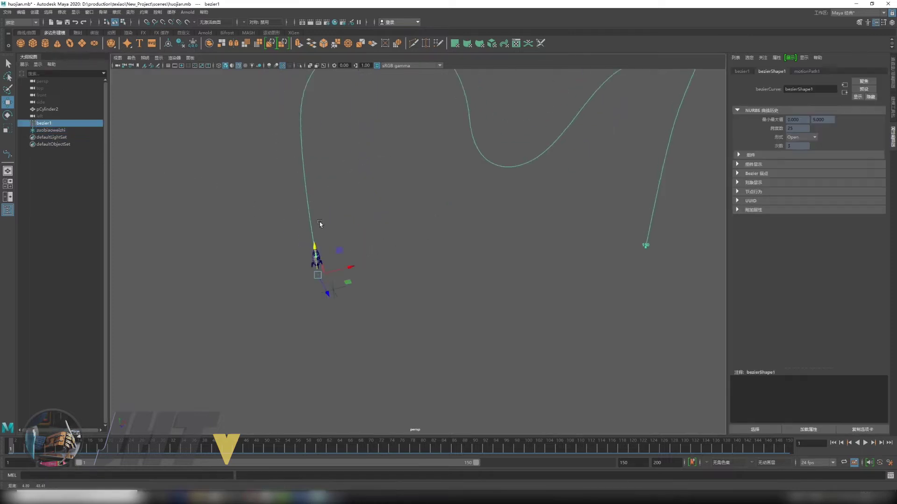
mouse_move(319, 222)
alt+mouse_down()
mouse_move(328, 198)
mouse_move(395, 234)
alt+mouse_up()
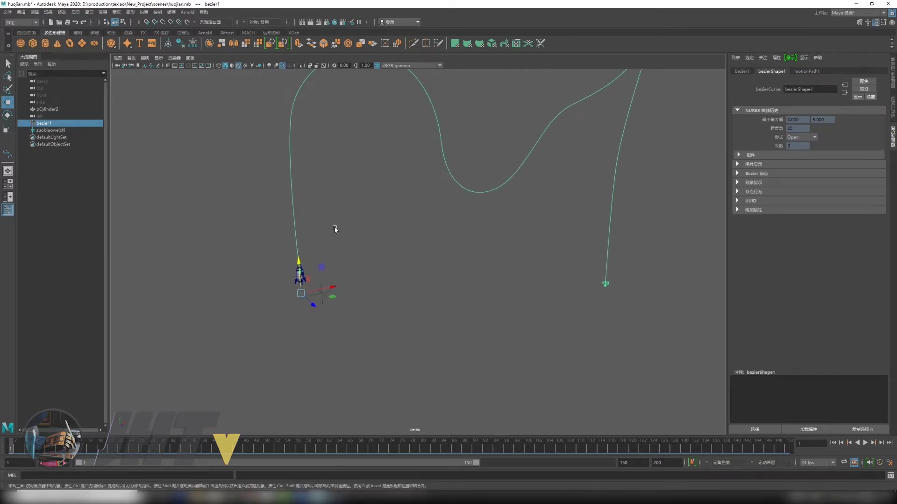
mouse_move(335, 227)
alt+mouse_down()
mouse_move(355, 224)
mouse_move(320, 212)
alt+mouse_up()
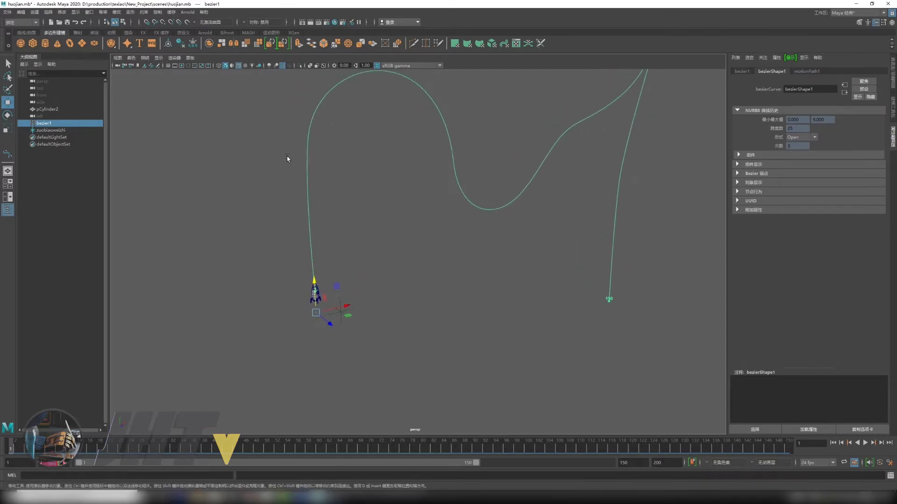
click(807, 71)
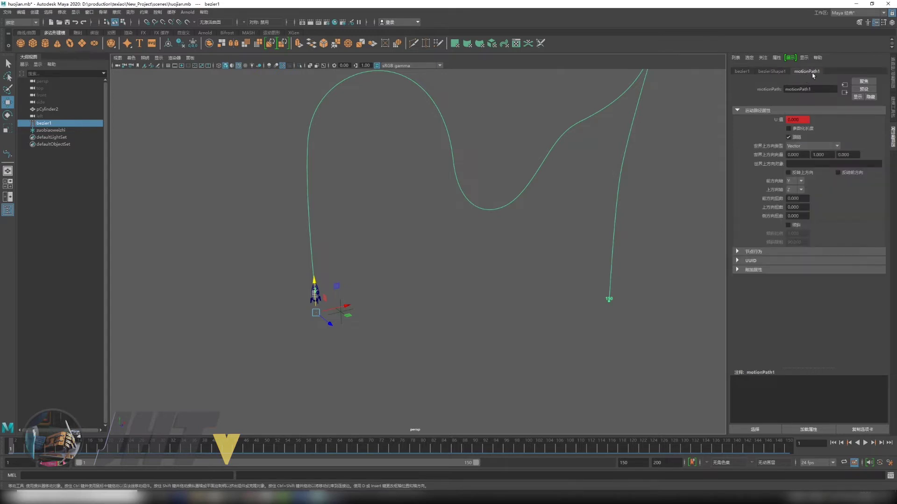
Step: Set World Up Type to Object Up with zuobiaoweizhi as the World Up Object
click(812, 145)
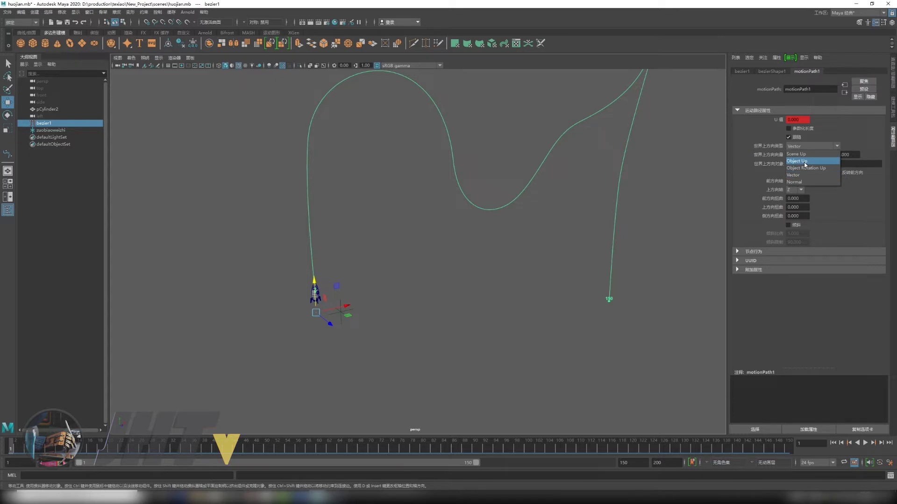
click(806, 163)
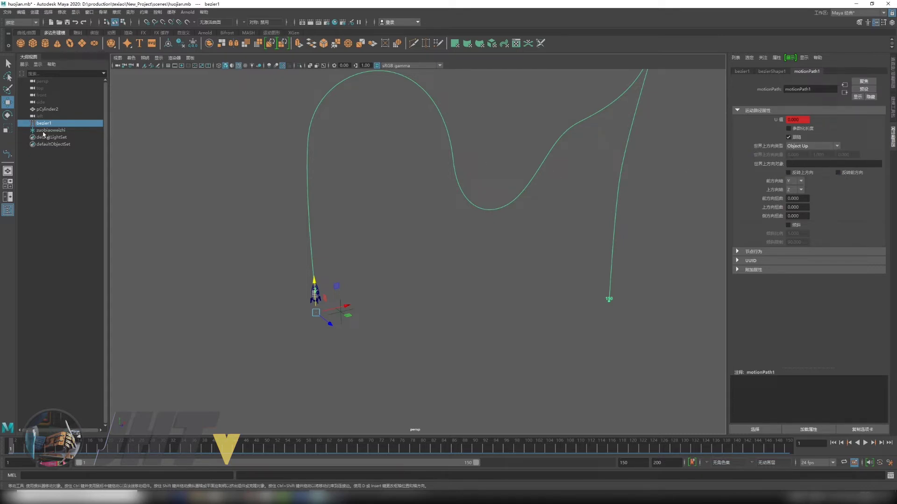
click(794, 163)
text(zuobiaoweizhi)
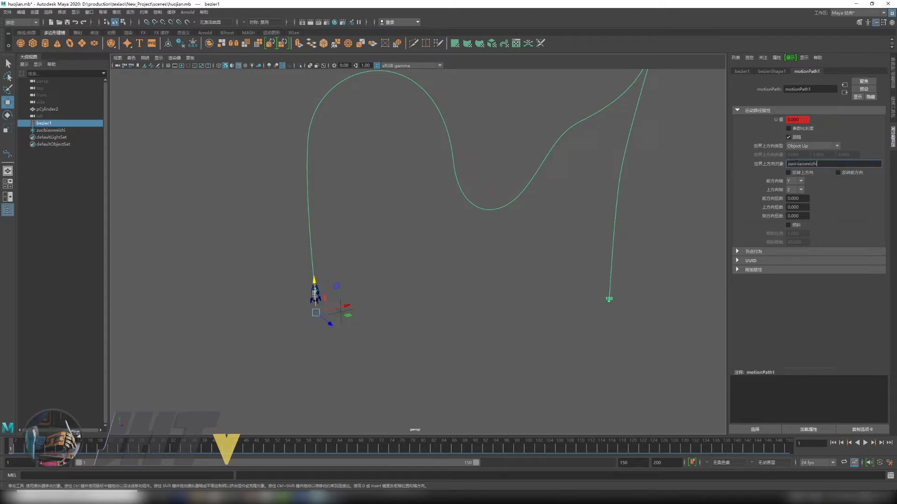
key(Return)
alt+right_drag(362, 274, 547, 286)
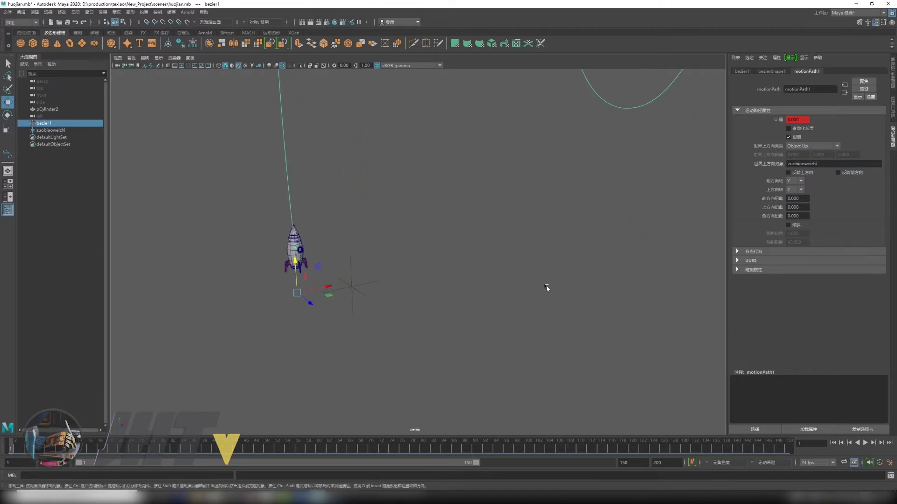
click(355, 296)
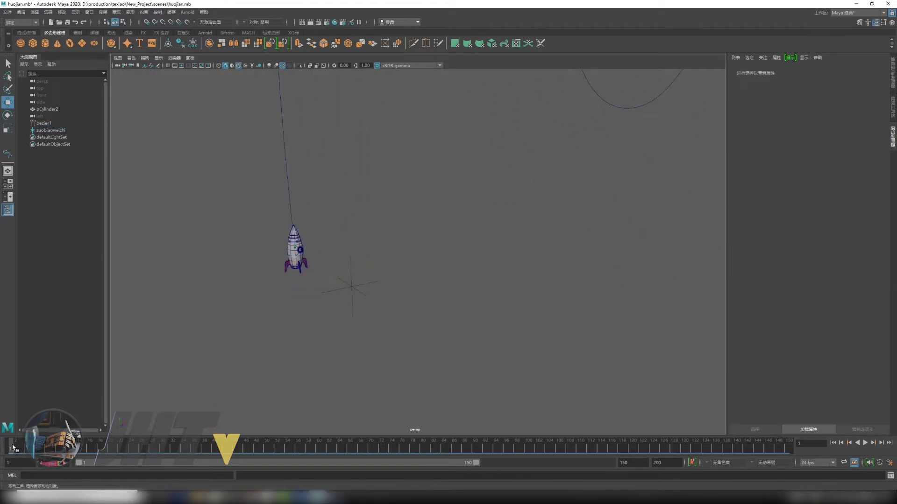
Step: Move the zuobiaoweizhi locator beside the rocket, play to check orientation, and undo a bad move
click(348, 291)
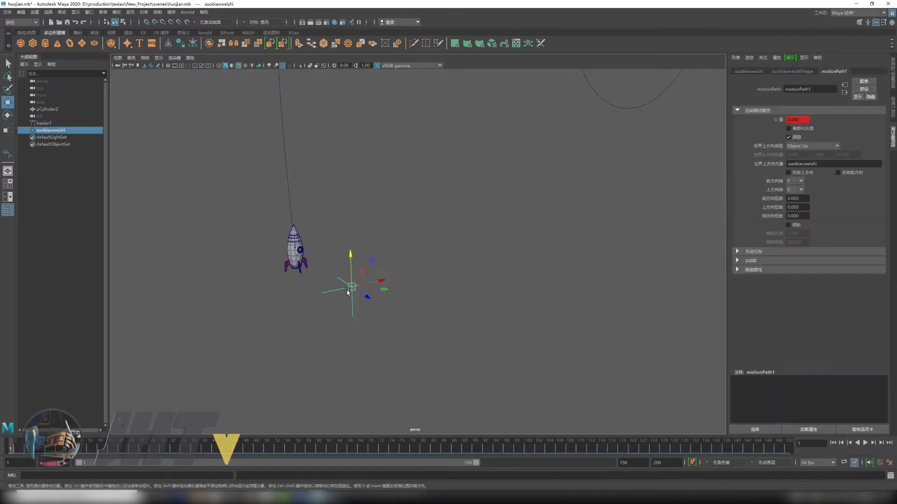
mouse_move(348, 292)
mouse_down()
mouse_move(237, 250)
mouse_move(351, 308)
mouse_up()
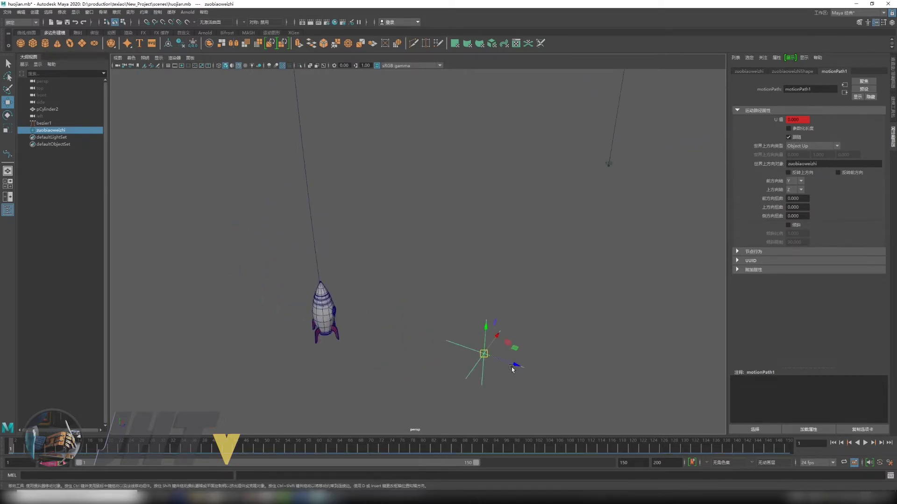
drag(512, 369, 363, 327)
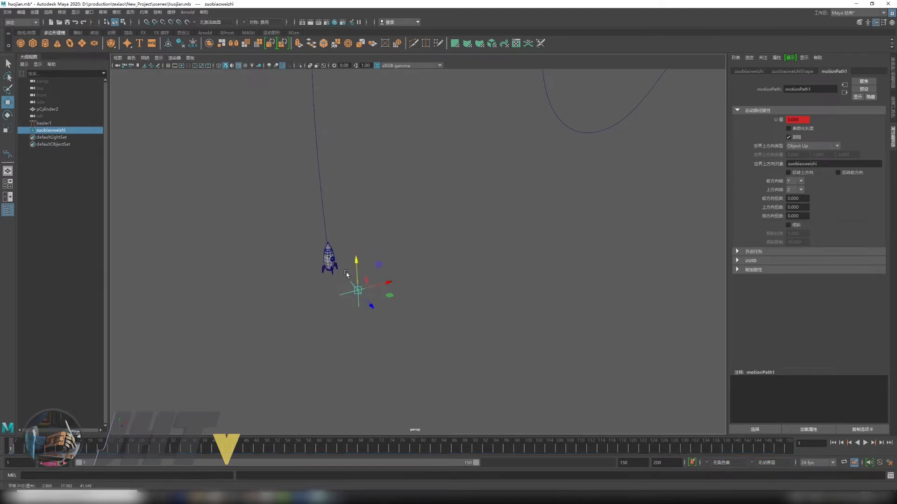
key(alt+v)
key(alt+v)
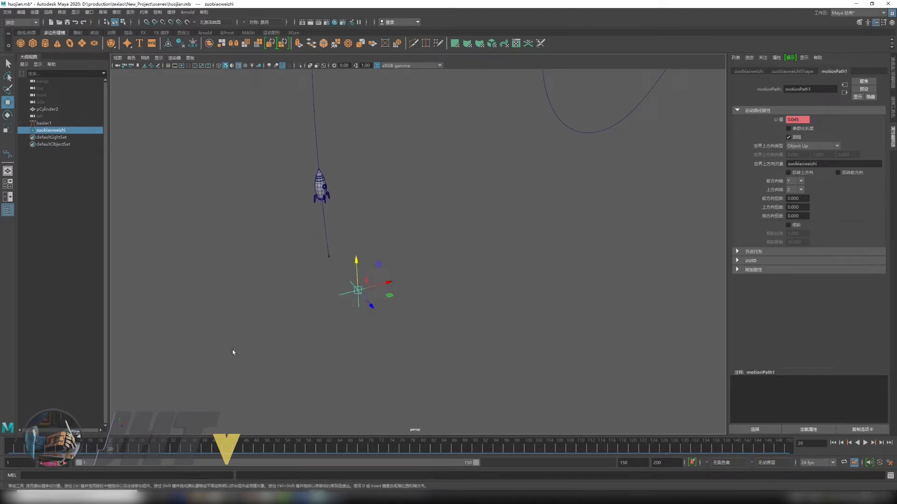
mouse_move(370, 287)
mouse_down()
mouse_move(336, 251)
mouse_move(284, 236)
mouse_move(359, 251)
mouse_move(425, 214)
mouse_move(336, 246)
mouse_move(230, 245)
mouse_move(394, 226)
mouse_move(317, 229)
mouse_move(397, 231)
mouse_move(390, 224)
mouse_up()
key(ctrl+z)
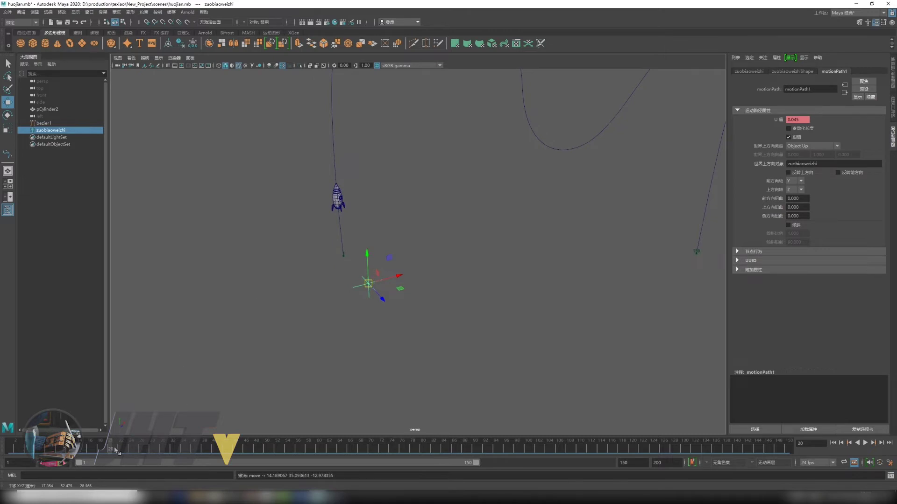
Step: At frame 36, frame the whole path and move the locator up next to the rocket
drag(114, 450, 11, 449)
mouse_move(285, 326)
alt+mouse_down()
mouse_move(326, 350)
mouse_move(368, 353)
mouse_move(340, 344)
alt+mouse_up()
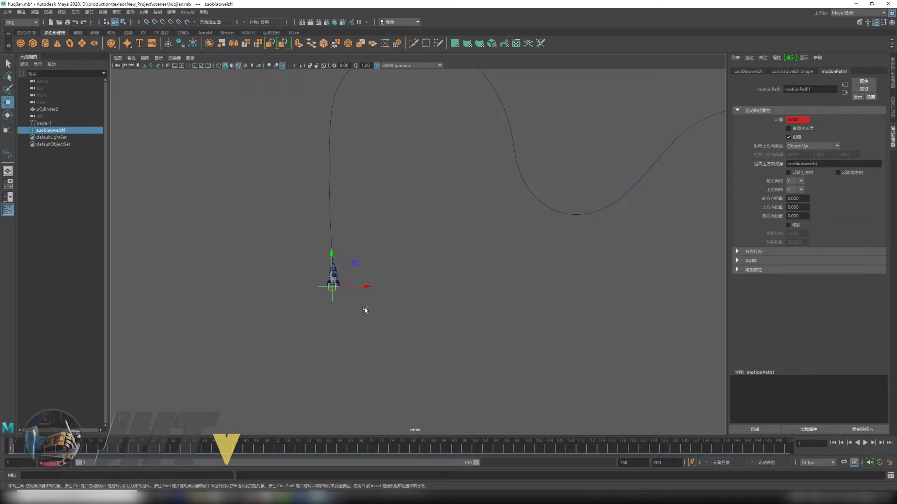
mouse_move(365, 309)
alt+mouse_down()
mouse_move(346, 336)
mouse_move(376, 341)
mouse_move(367, 355)
alt+mouse_up()
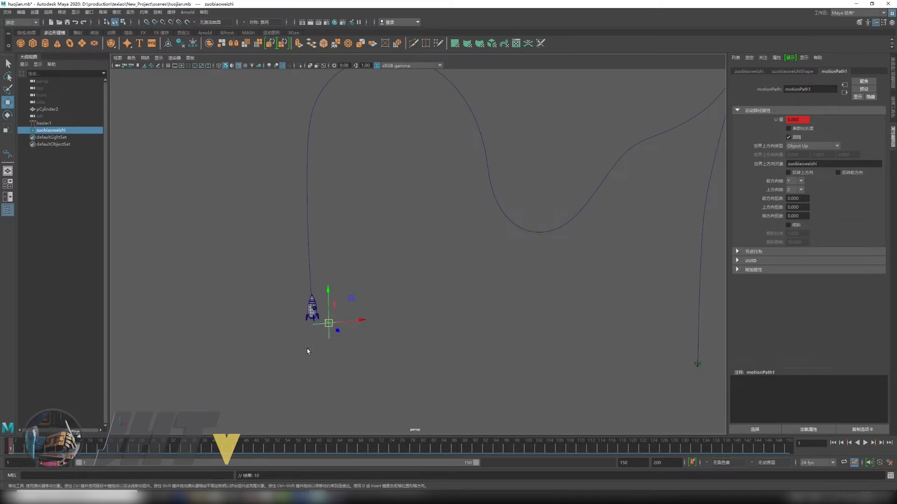
alt+drag(307, 349, 356, 324)
drag(21, 443, 199, 444)
key(a)
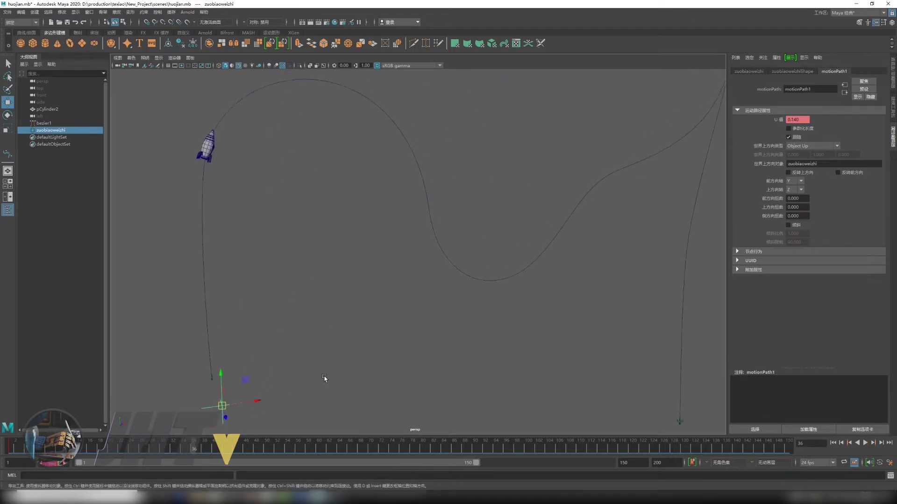
mouse_move(263, 345)
mouse_down()
mouse_move(287, 146)
mouse_move(287, 171)
mouse_up()
mouse_move(279, 243)
alt+mouse_down()
mouse_move(321, 246)
mouse_move(337, 215)
mouse_move(398, 210)
mouse_move(460, 188)
alt+mouse_up()
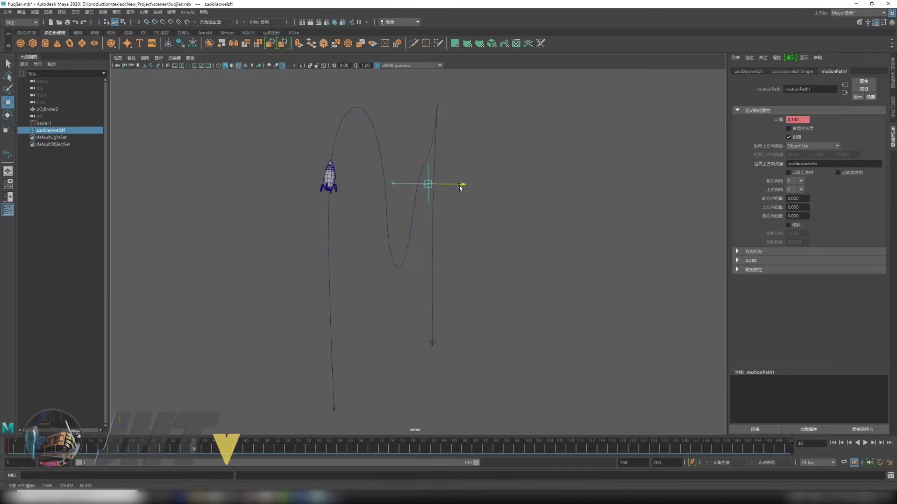
mouse_move(432, 160)
alt+mouse_down()
mouse_move(364, 238)
mouse_move(355, 273)
alt+mouse_up()
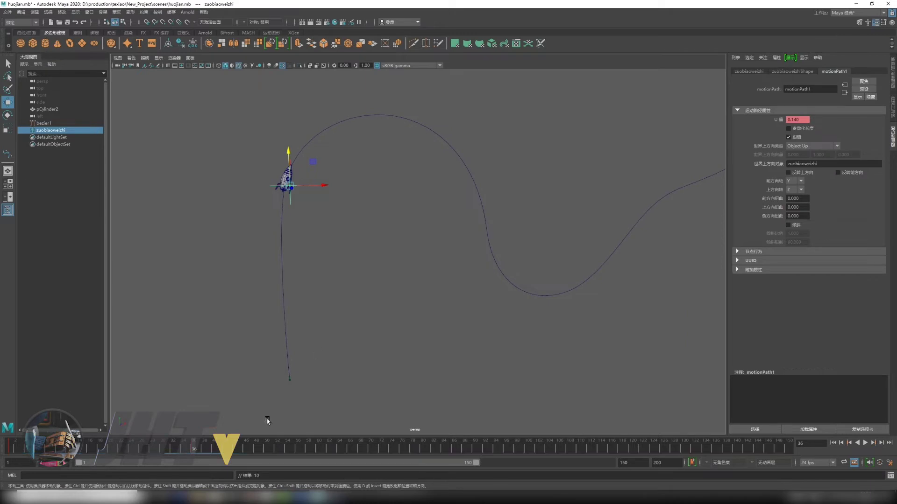
Step: Scrub ahead to frame 64, shifting the locator toward the upper right
drag(194, 449, 277, 448)
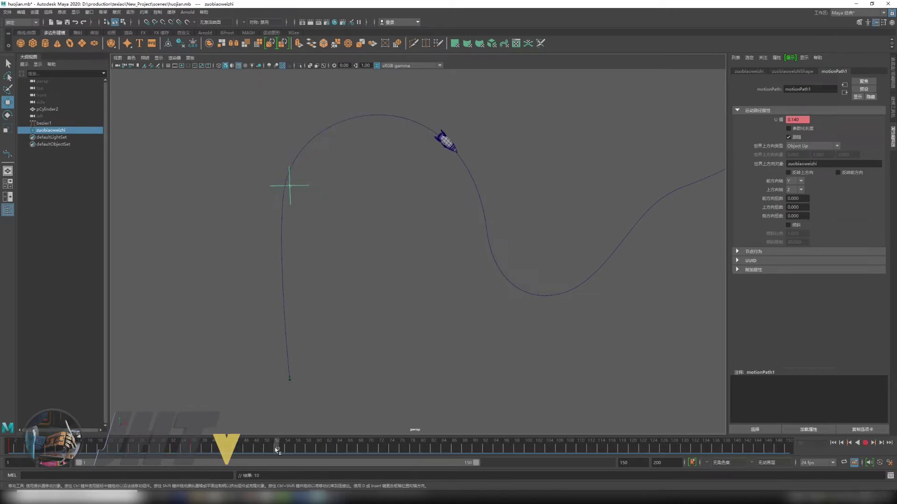
mouse_move(316, 164)
mouse_down()
mouse_move(495, 137)
mouse_move(484, 136)
mouse_move(435, 197)
mouse_move(481, 227)
mouse_up()
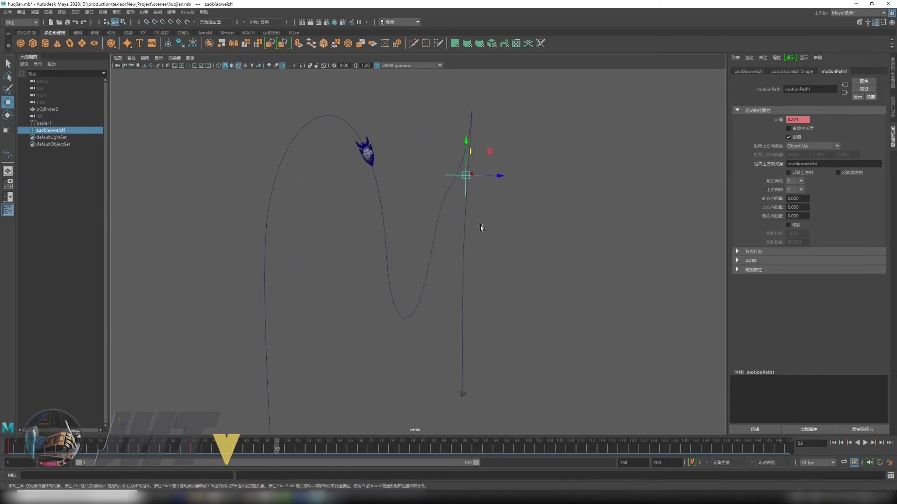
alt+drag(415, 161, 379, 162)
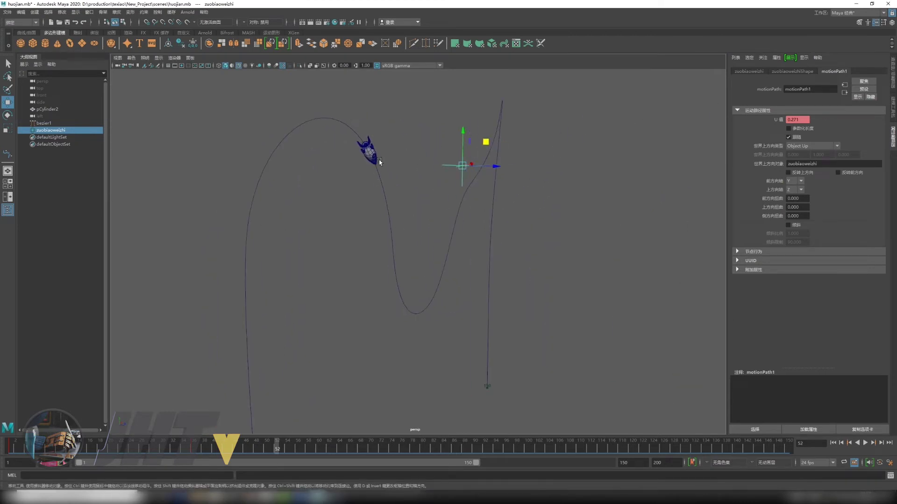
alt+drag(398, 203, 393, 279)
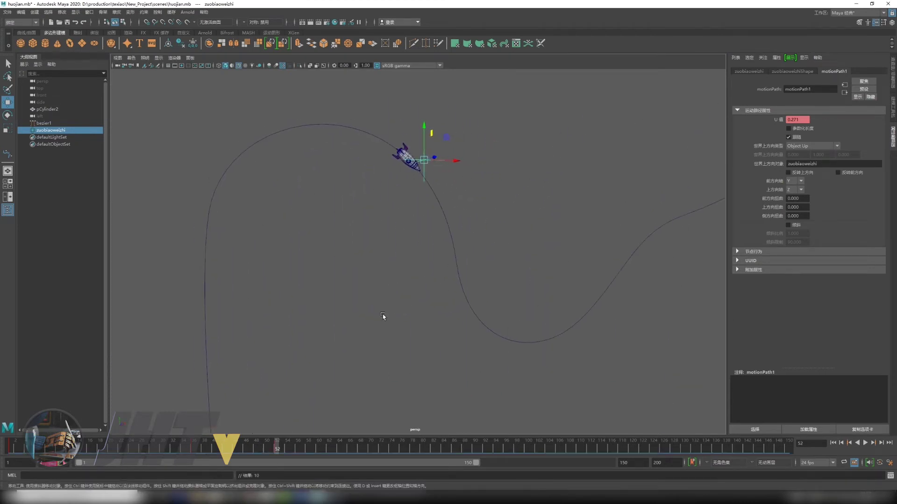
drag(282, 447, 340, 447)
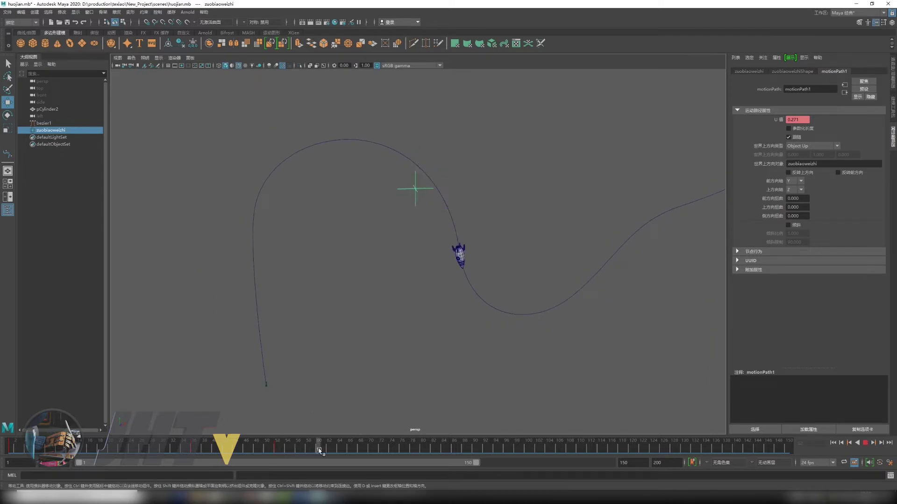
mouse_move(440, 165)
alt+mouse_down()
mouse_move(483, 278)
mouse_move(376, 273)
alt+mouse_up()
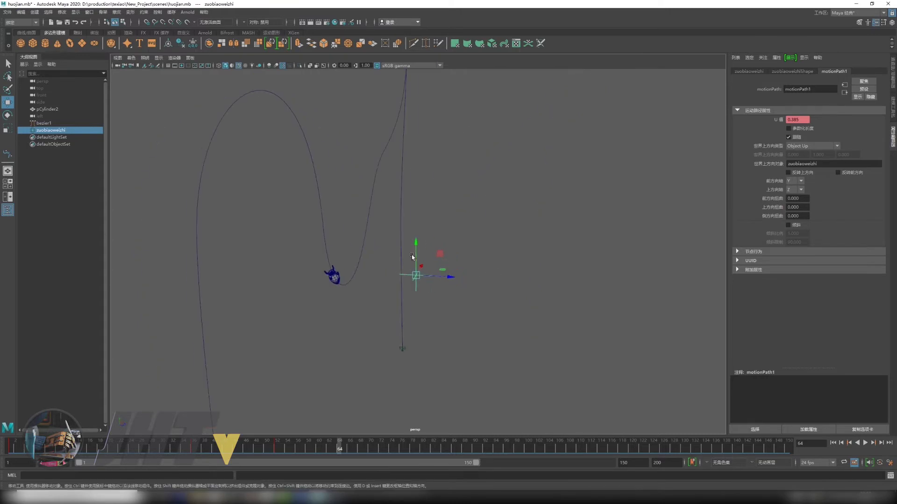
alt+right_drag(376, 273, 454, 256)
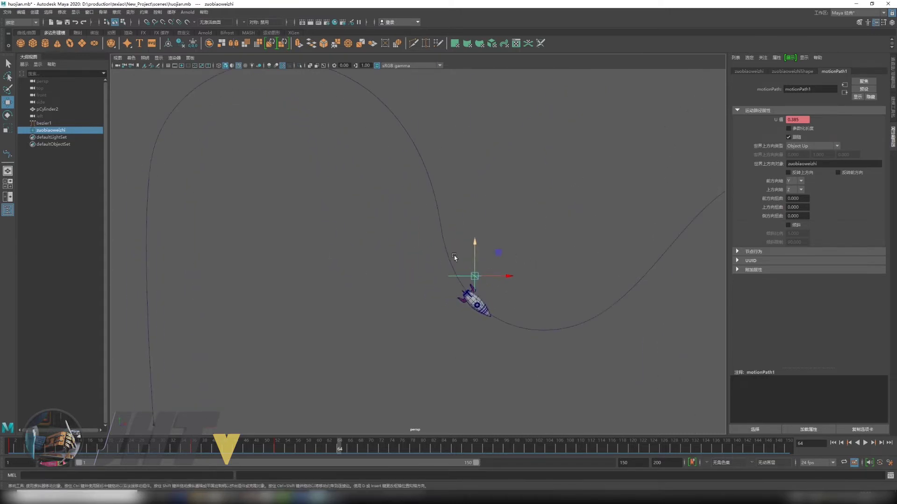
alt+right_drag(453, 309, 351, 430)
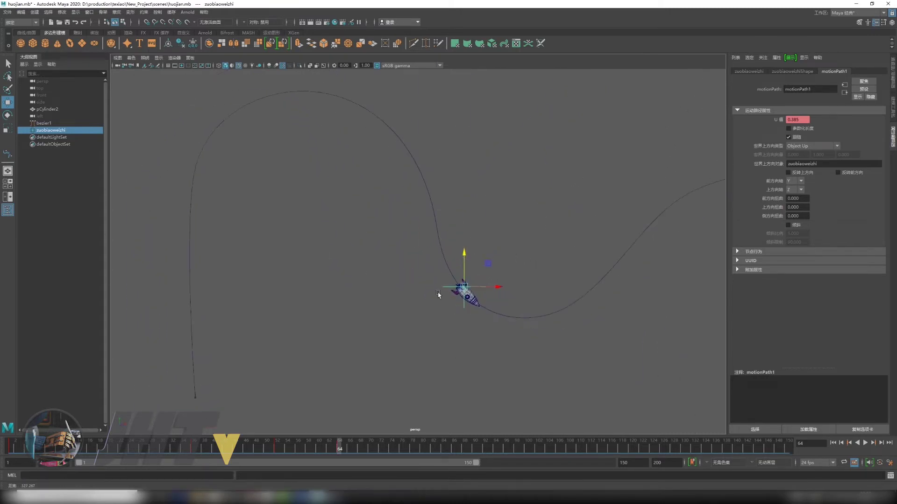
Step: At frame 77, move the locator up beside the rocket
drag(341, 449, 407, 448)
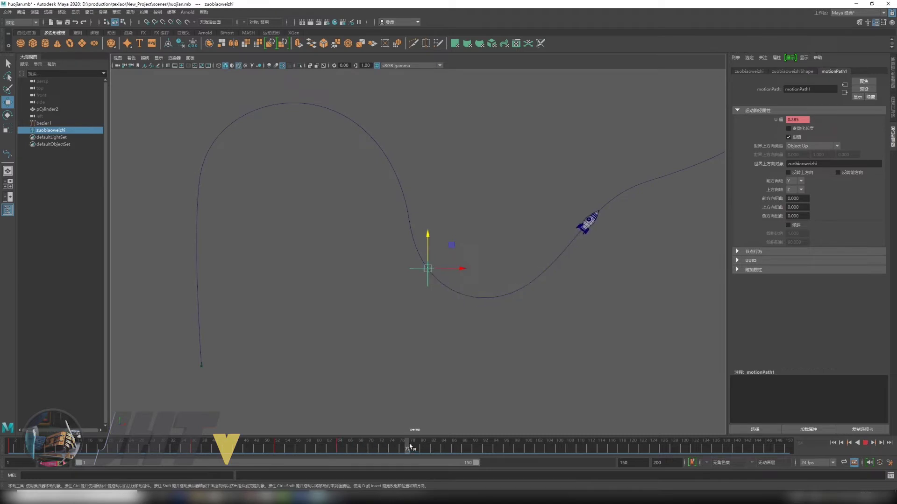
alt+middle_drag(463, 259, 423, 266)
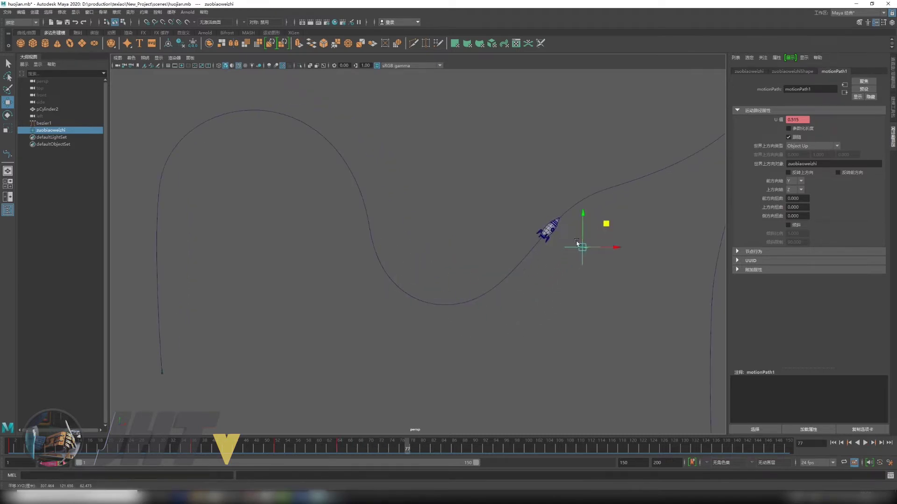
mouse_move(513, 261)
alt+mouse_down()
mouse_move(422, 274)
mouse_move(484, 194)
mouse_move(471, 195)
alt+mouse_up()
mouse_move(550, 324)
alt+mouse_down()
mouse_move(439, 330)
mouse_move(425, 430)
mouse_move(515, 443)
mouse_move(500, 443)
alt+mouse_up()
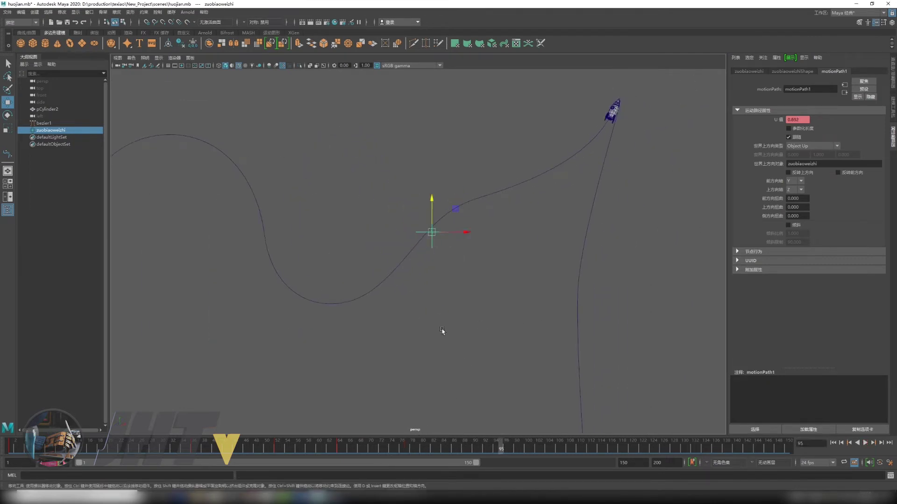
alt+drag(461, 248, 416, 273)
mouse_move(418, 235)
mouse_down()
mouse_move(482, 212)
mouse_move(576, 141)
mouse_up()
alt+drag(538, 302, 502, 139)
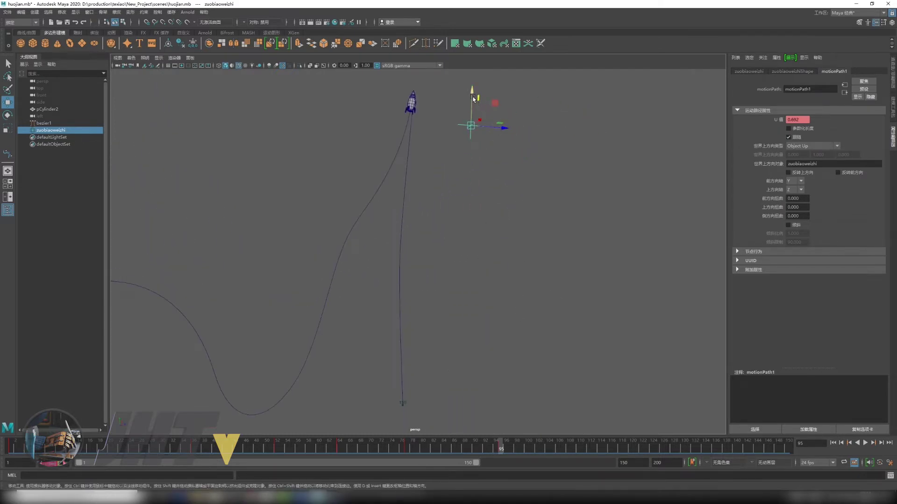
mouse_move(473, 99)
alt+mouse_down()
mouse_move(476, 182)
mouse_move(420, 215)
alt+mouse_up()
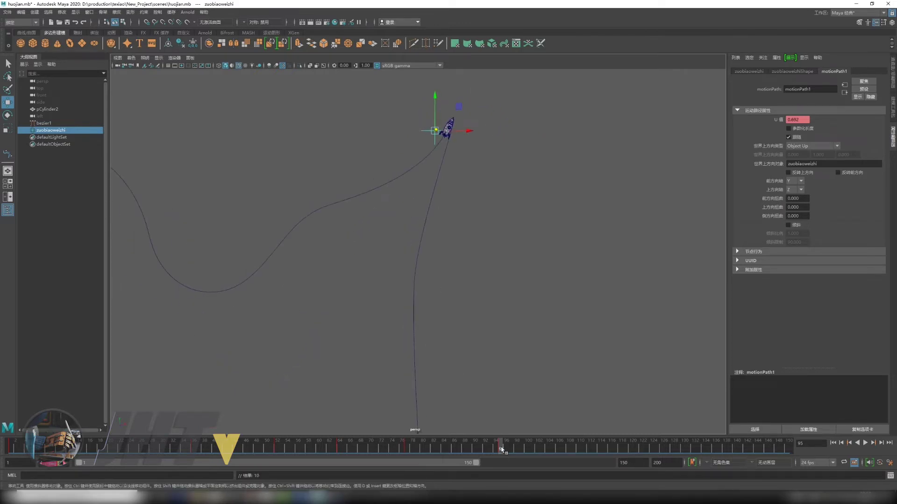
Step: Advance through frame 113 to the last frame, pushing the up locator down
drag(501, 450, 596, 449)
alt+middle_drag(479, 170, 454, 147)
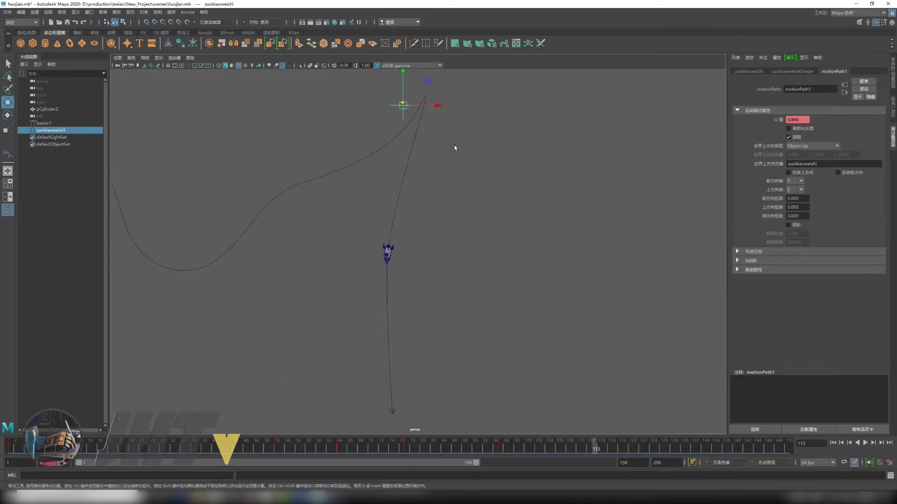
mouse_move(428, 87)
middle_down()
mouse_move(432, 193)
mouse_move(413, 230)
middle_up()
mouse_move(412, 230)
alt+mouse_down()
mouse_move(442, 298)
mouse_move(456, 280)
mouse_move(452, 268)
alt+mouse_up()
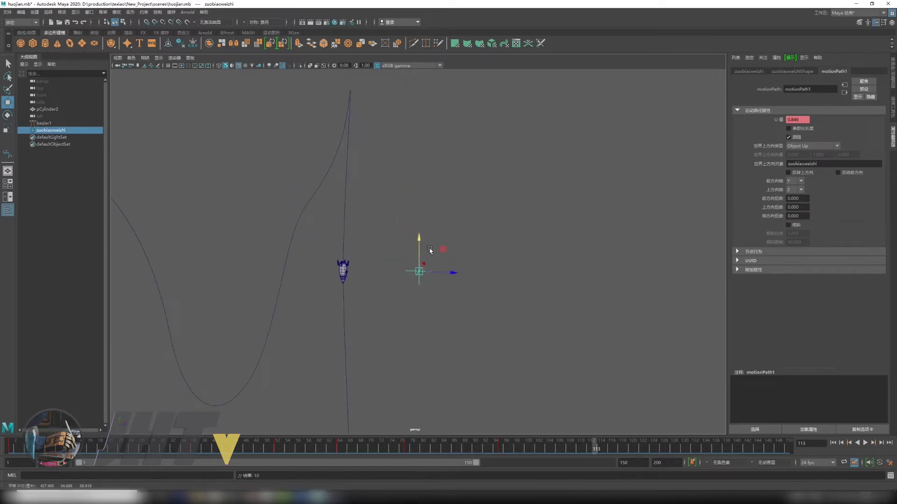
mouse_move(488, 323)
alt+mouse_down()
mouse_move(645, 475)
mouse_move(789, 452)
alt+mouse_up()
click(667, 452)
key(w)
alt+drag(574, 357, 415, 236)
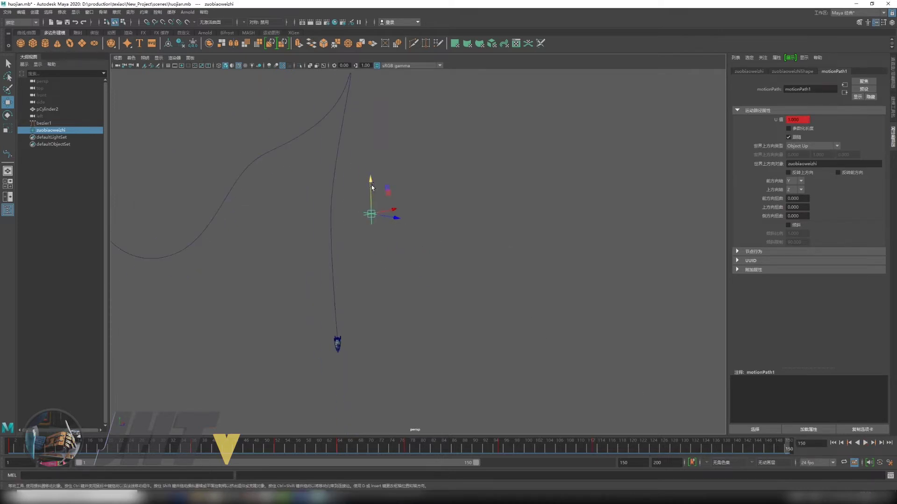
mouse_move(371, 185)
mouse_down()
mouse_move(369, 346)
mouse_move(375, 254)
mouse_move(411, 262)
mouse_move(414, 277)
mouse_move(443, 290)
mouse_up()
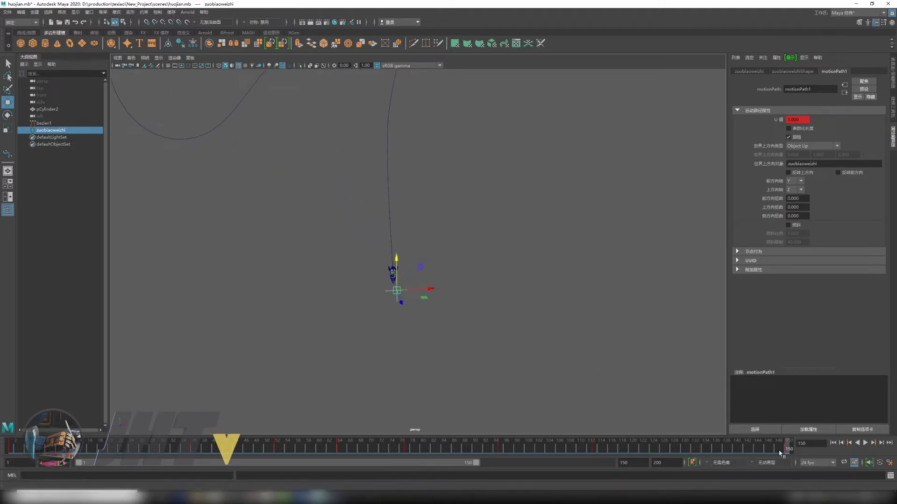
Step: Frame the whole curve and play the flight from frame 1, stopping at frame 102
drag(789, 449, 263, 397)
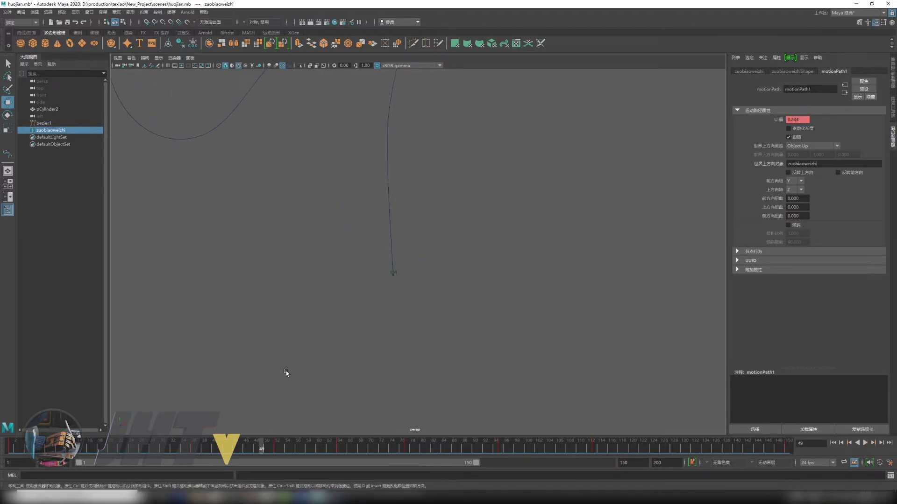
key(a)
key(alt+v)
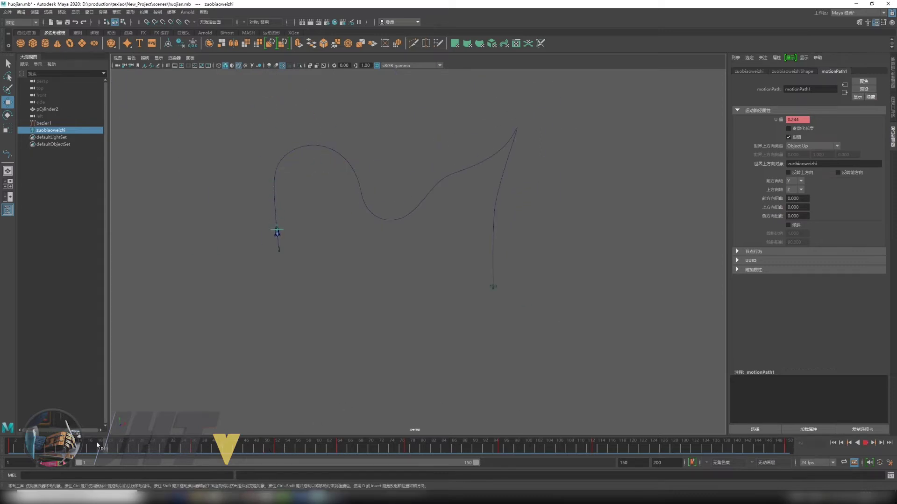
key(alt+v)
key(alt+shift+v)
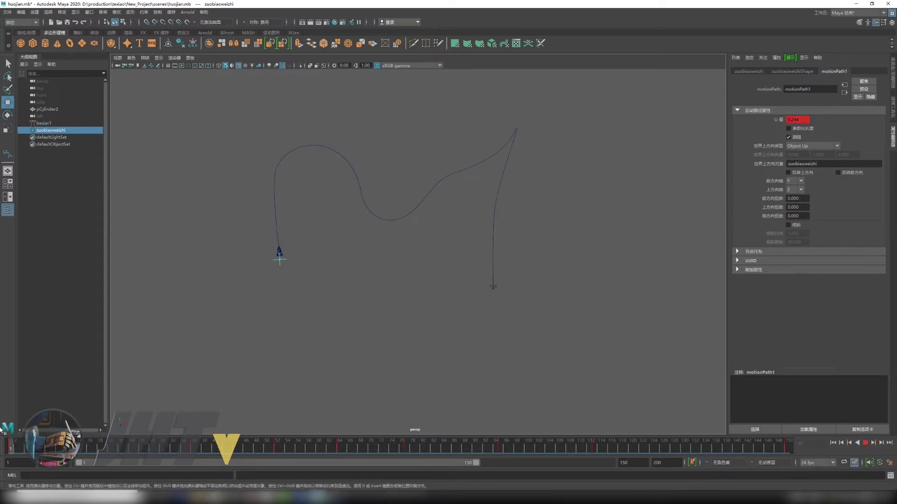
scroll(287, 366, up, 2)
scroll(392, 373, up, 2)
alt+middle_drag(392, 372, 446, 374)
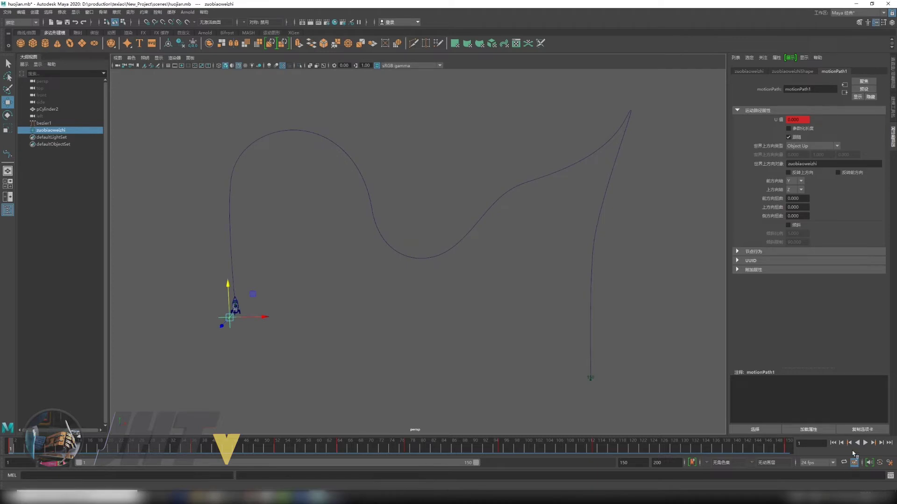
key(alt+v)
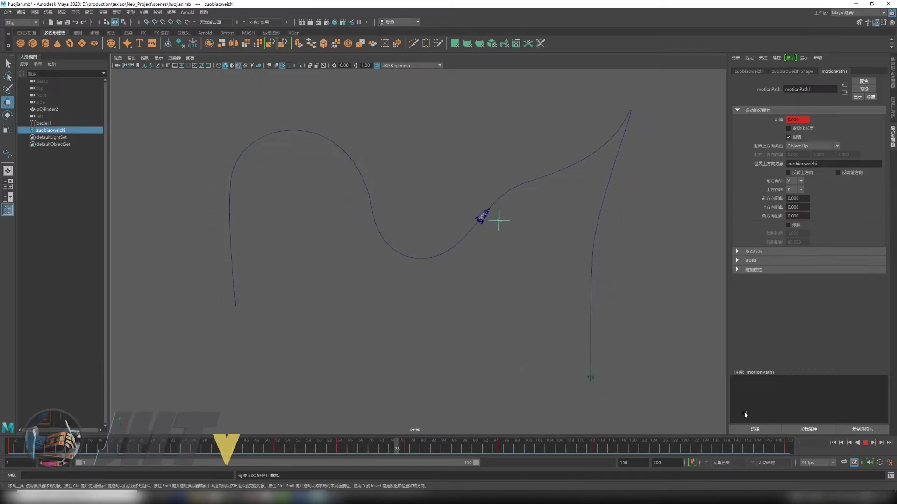
click(865, 442)
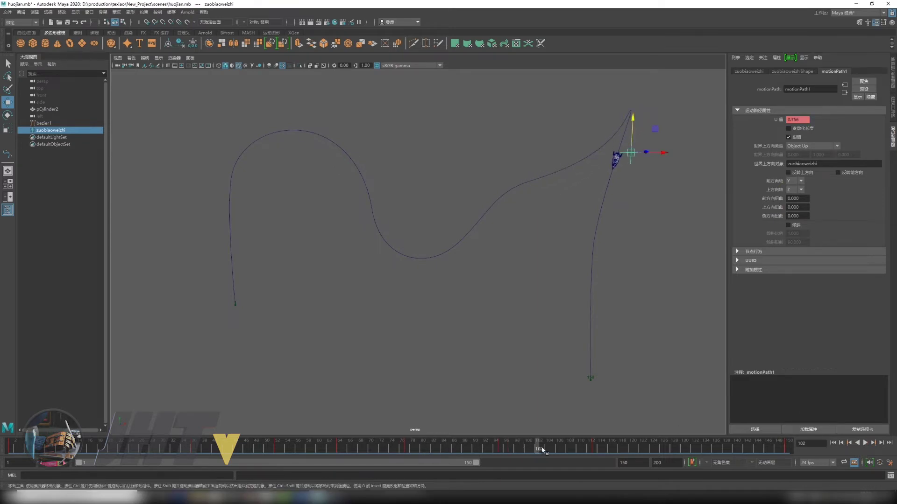
Step: Replay from around frame 50 and check the rocket's motion near frame 96
click(369, 448)
key(alt+v)
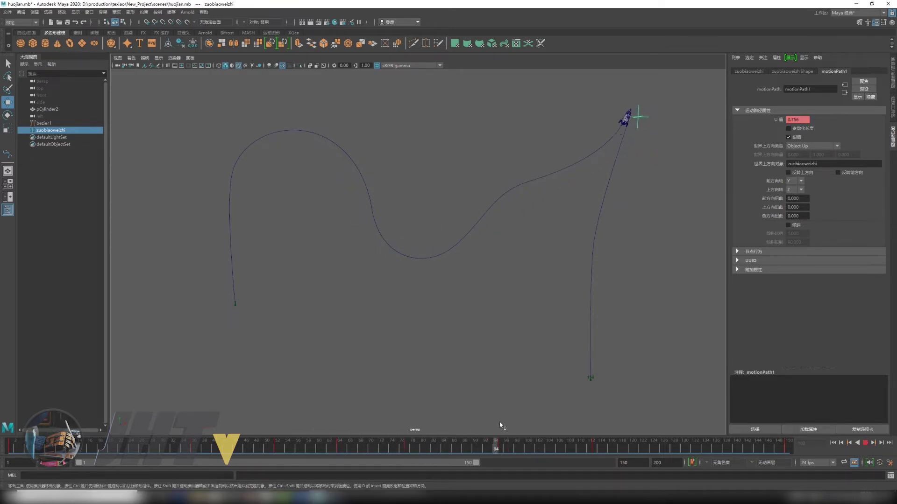
key(alt+v)
key(f)
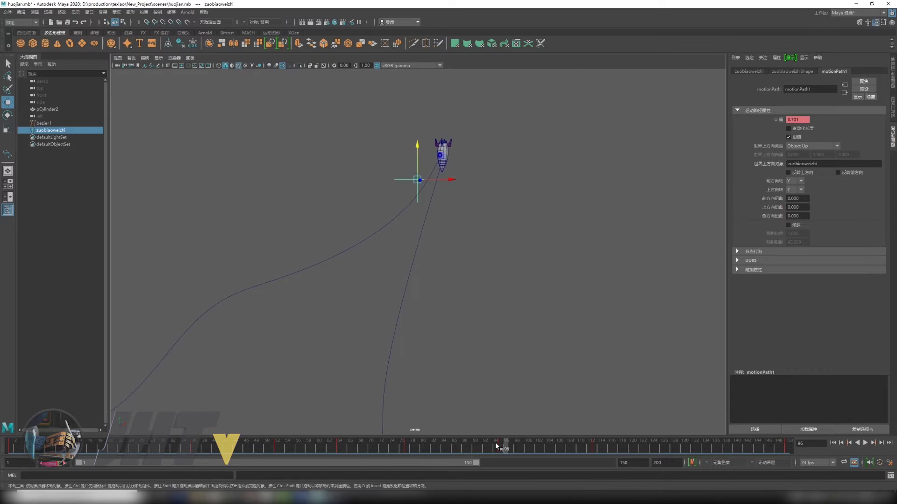
click(412, 449)
key(alt+v)
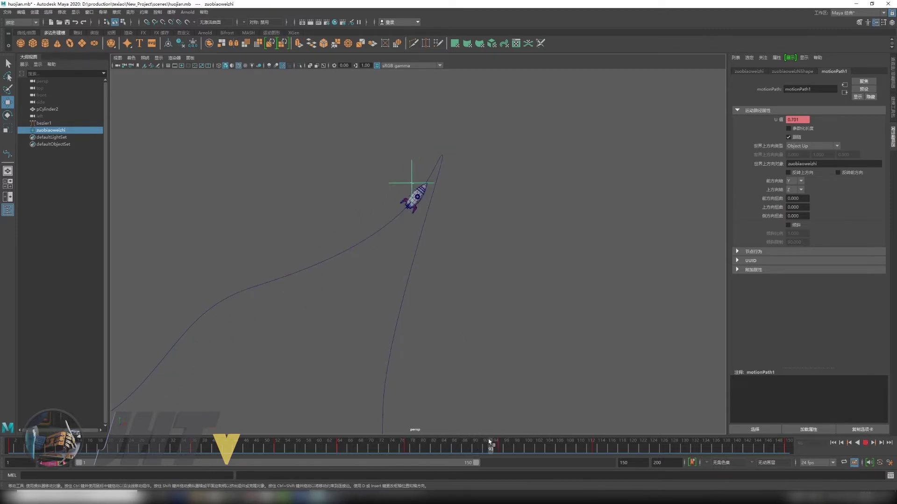
click(441, 449)
drag(443, 446, 506, 442)
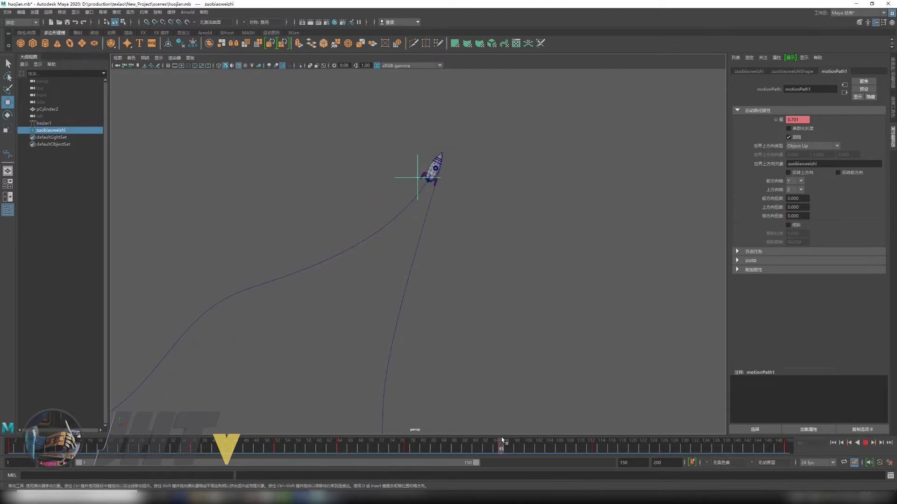
drag(507, 440, 505, 439)
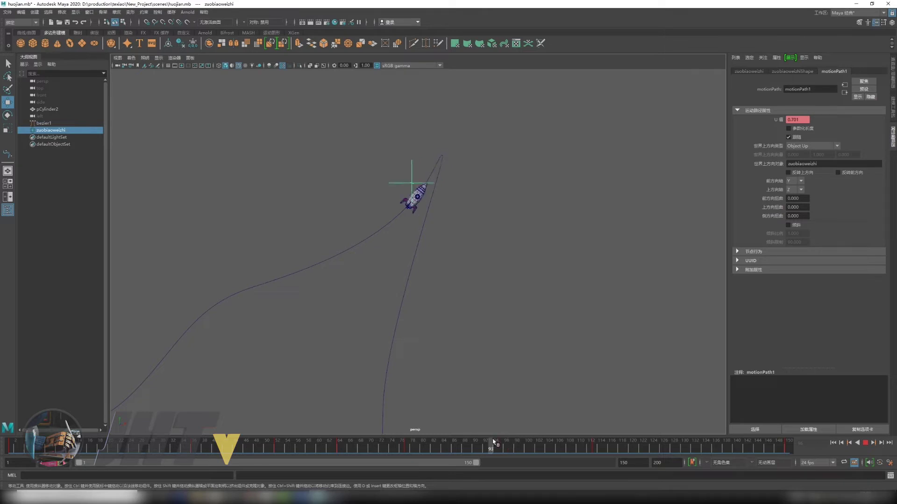
mouse_move(497, 446)
mouse_down()
mouse_move(541, 445)
mouse_move(457, 448)
mouse_move(510, 428)
mouse_move(469, 428)
mouse_move(505, 443)
mouse_up()
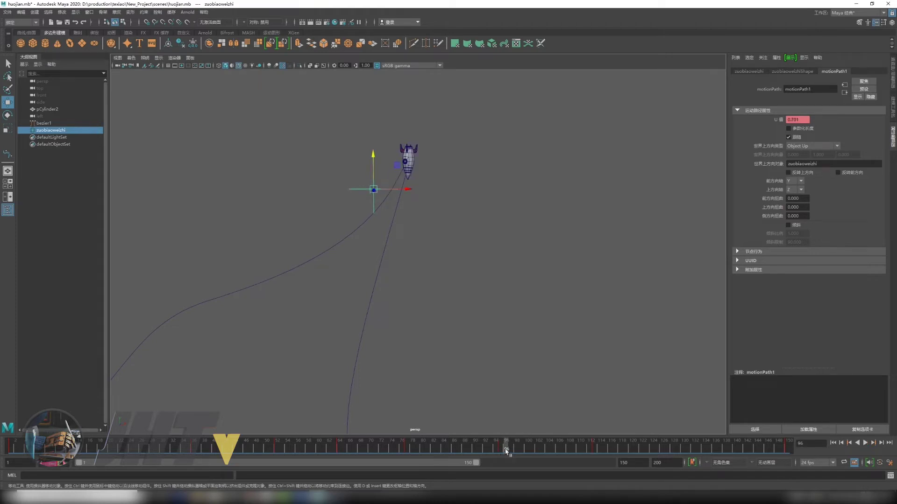
Step: Turn on motionPath1's Inverse Front at frame 96 and set a key on it
scroll(467, 298, up, 2)
scroll(483, 203, up, 2)
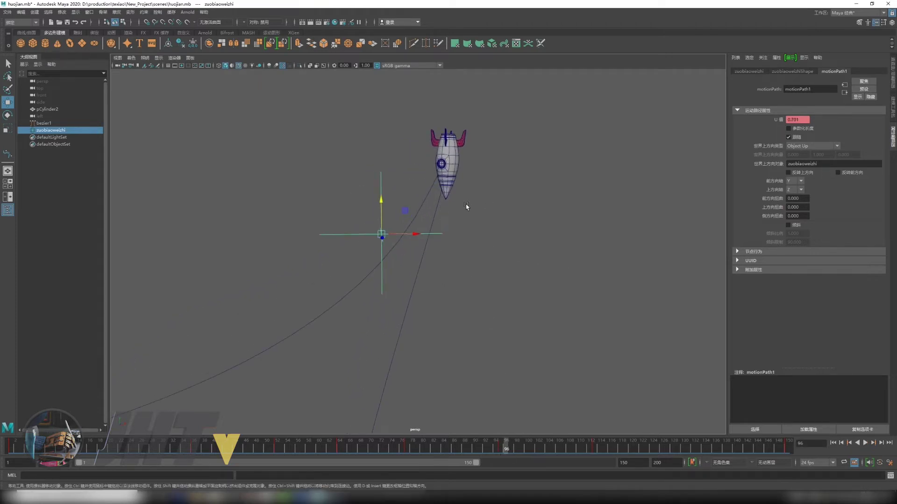
scroll(537, 229, up, 2)
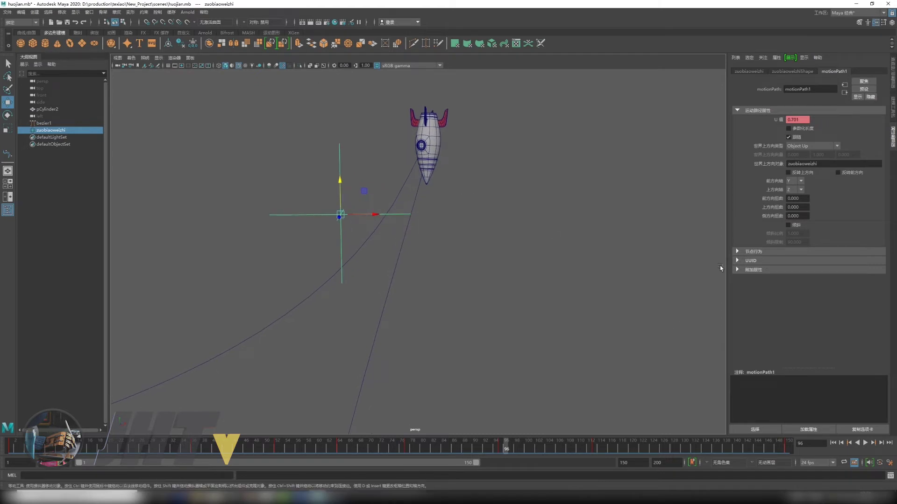
click(838, 173)
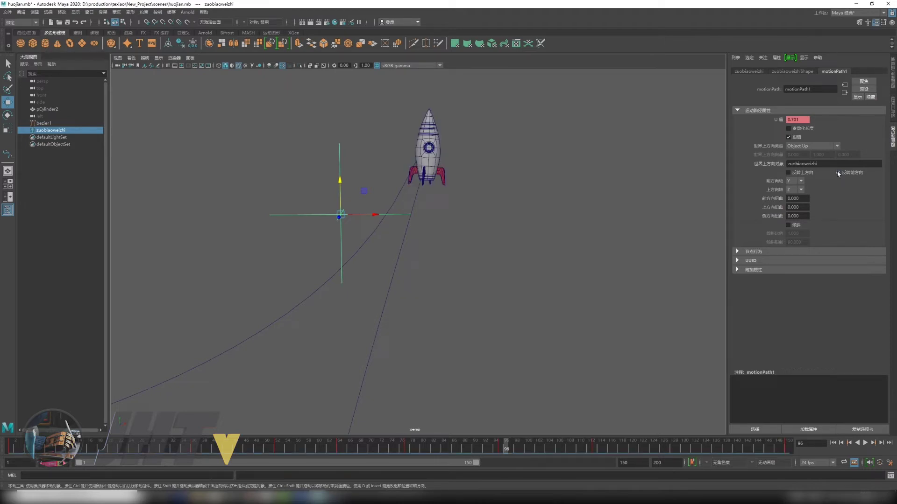
right_click(838, 173)
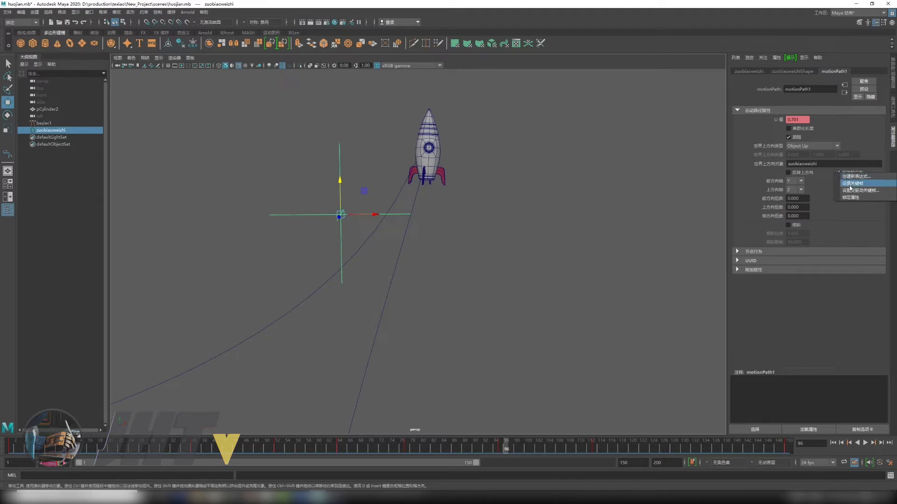
click(850, 184)
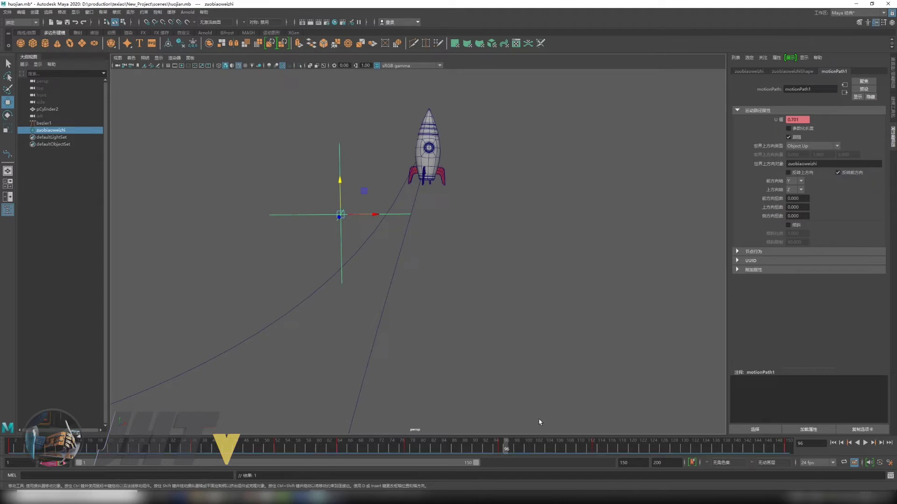
Step: Turn Inverse Front off at frame 95, then scrub to check the flip
mouse_move(510, 446)
mouse_down()
mouse_move(497, 449)
mouse_move(508, 451)
mouse_up()
drag(505, 450, 501, 449)
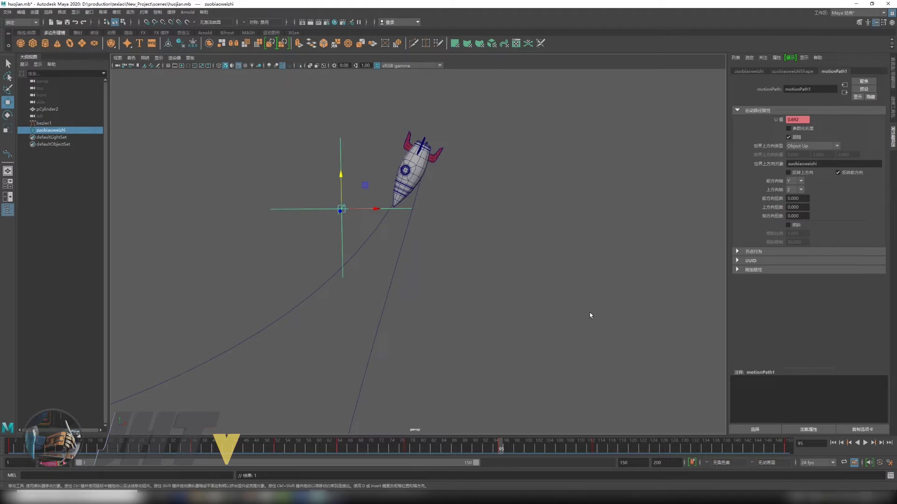
click(838, 172)
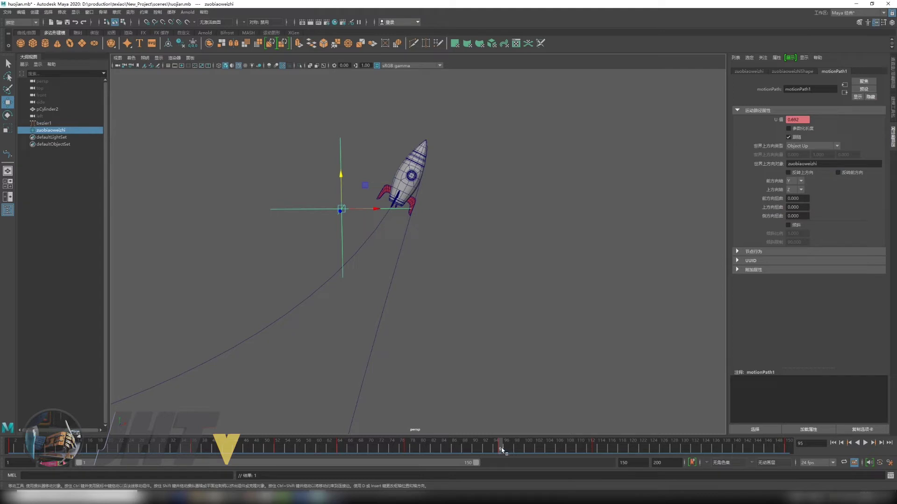
mouse_move(502, 449)
mouse_down()
mouse_move(529, 449)
mouse_move(490, 450)
mouse_move(531, 445)
mouse_move(486, 449)
mouse_up()
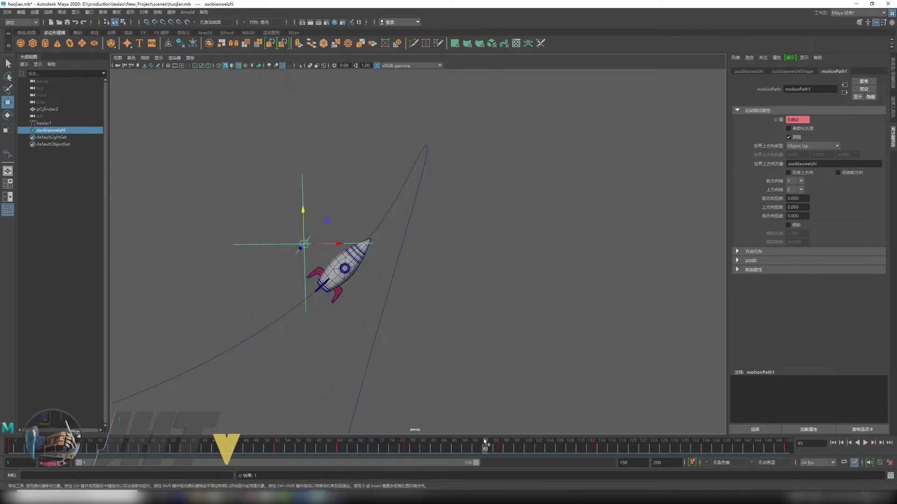
mouse_move(561, 318)
alt+mouse_down()
mouse_move(373, 293)
mouse_move(430, 242)
mouse_move(504, 320)
mouse_move(584, 364)
alt+mouse_up()
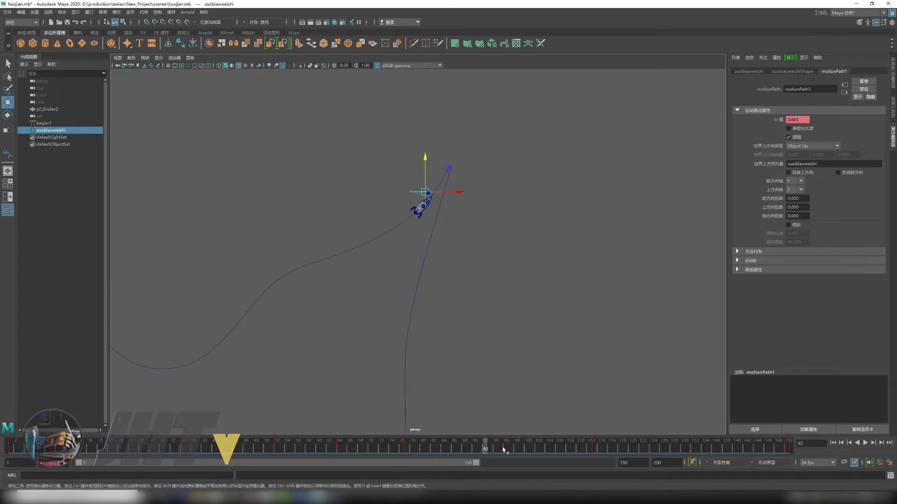
Step: Play the rocket's flight and stop at frame 26
click(865, 443)
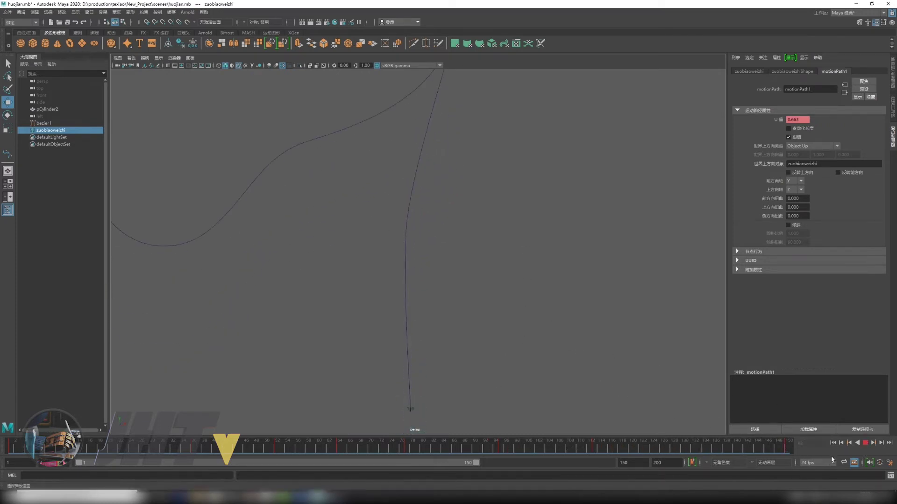
click(865, 443)
scroll(454, 286, down, 3)
scroll(464, 334, down, 2)
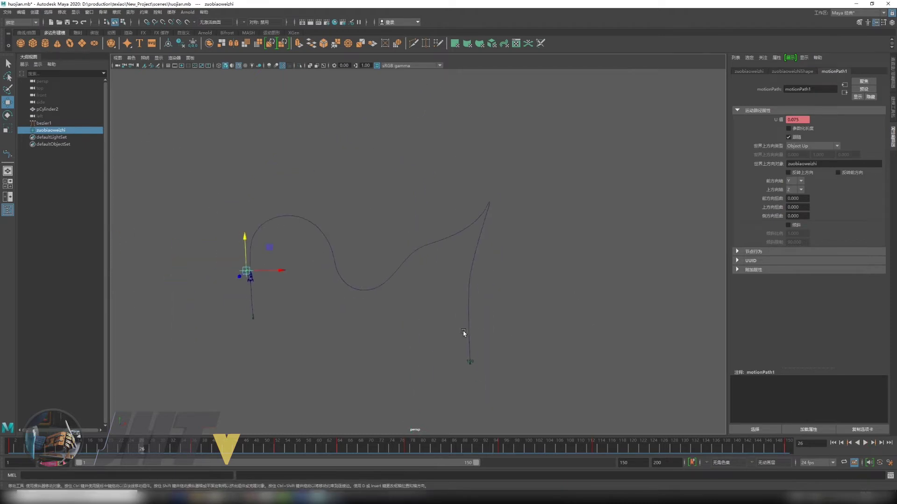
scroll(514, 343, up, 2)
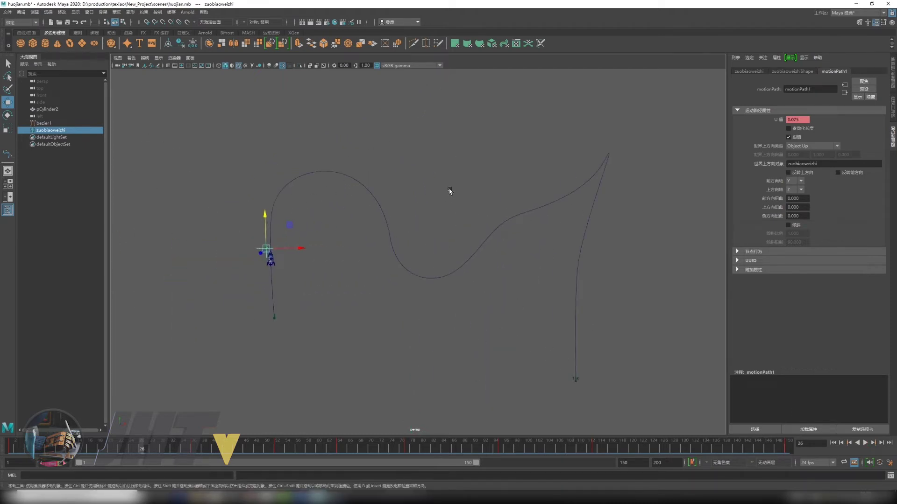
Step: Select the bezier1 curve and show the motionPath1 node's attributes
drag(447, 188, 519, 280)
alt+middle_drag(520, 280, 497, 285)
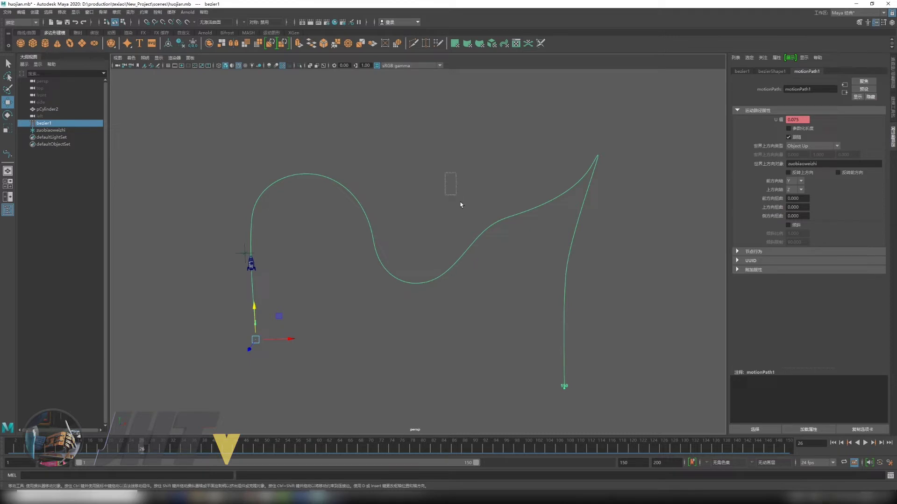
scroll(472, 259, up, 1)
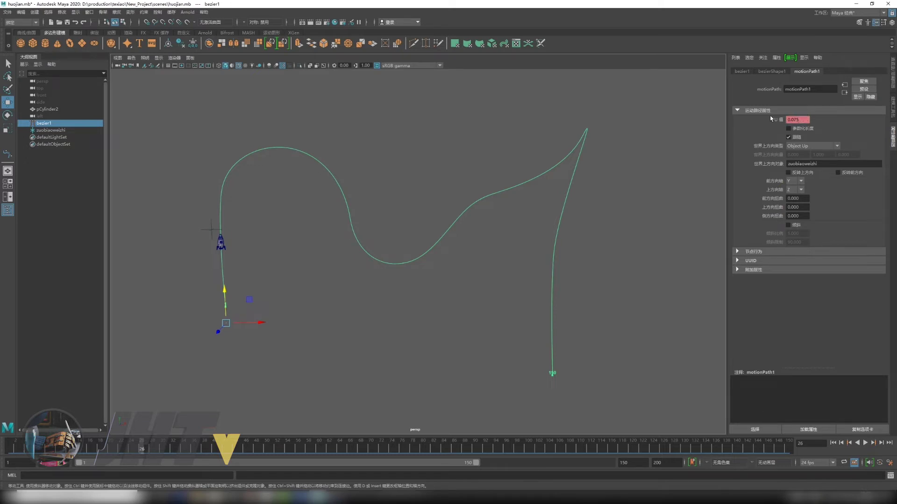
click(754, 431)
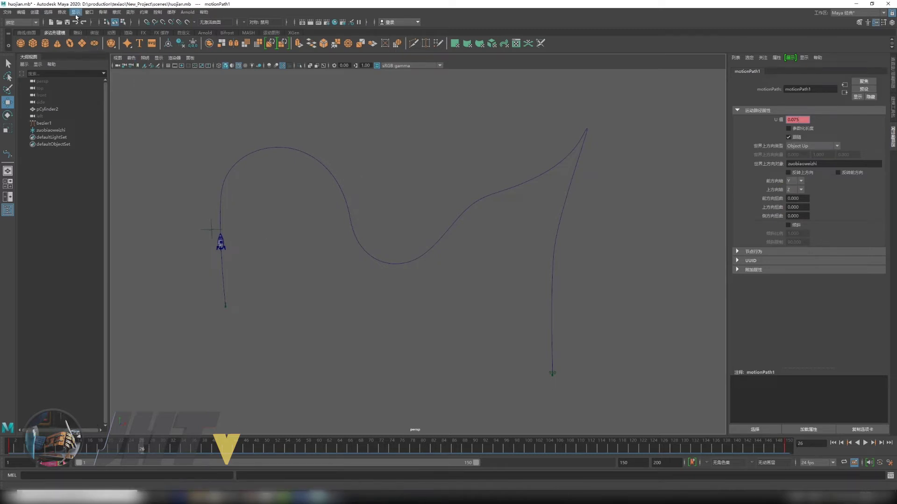
Step: Bring up motionPath1's U Value curve in the Graph Editor and fit it to the view
click(89, 12)
mouse_move(109, 52)
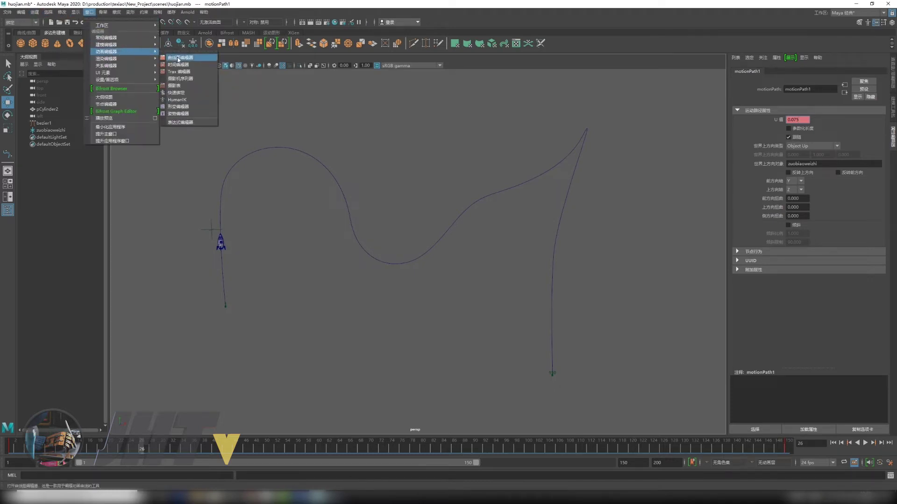
click(196, 61)
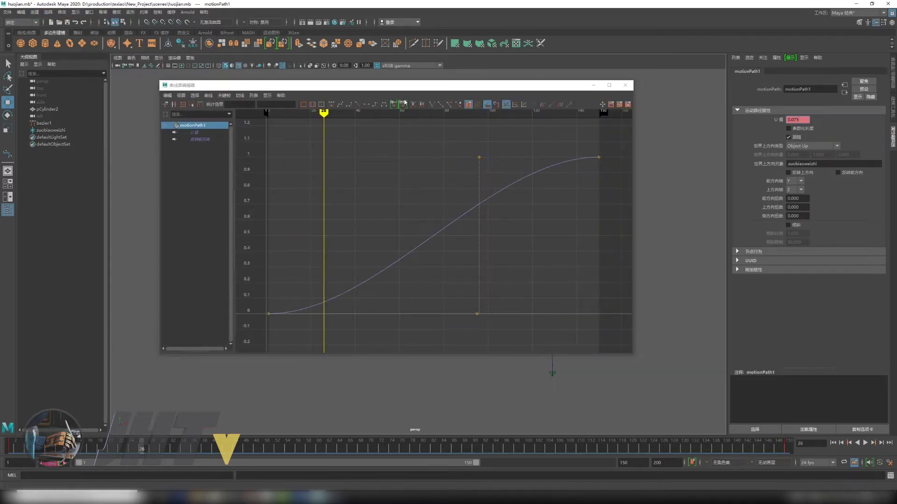
drag(400, 87, 357, 88)
alt+middle_drag(396, 178, 406, 178)
scroll(439, 202, down, 3)
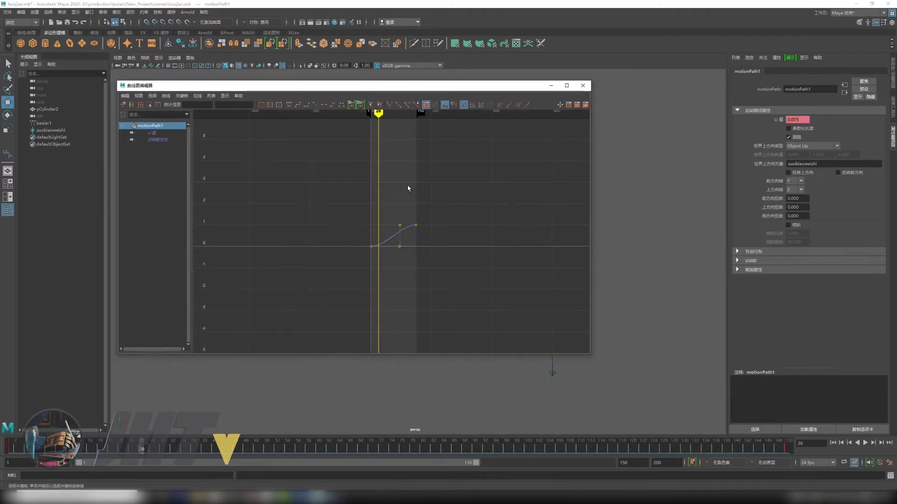
scroll(442, 204, up, 2)
alt+middle_drag(412, 208, 453, 212)
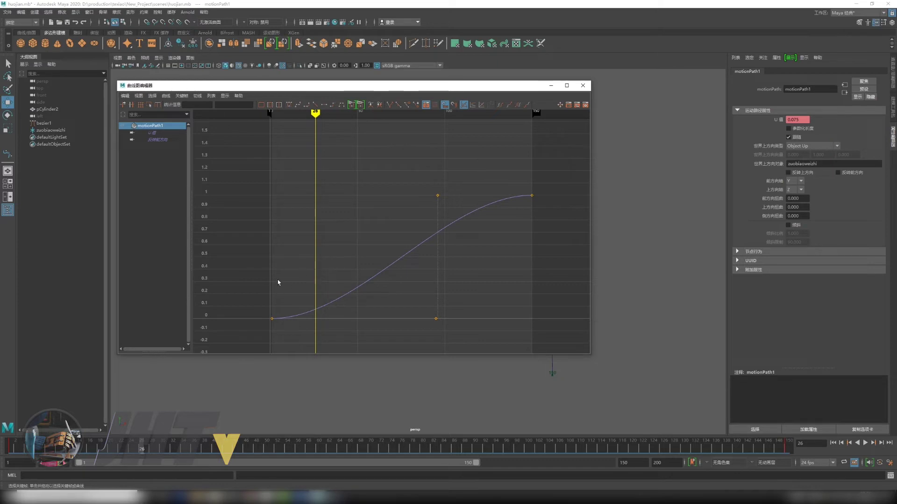
Step: Flatten the frame 1 key's outgoing tangent so the rocket eases in
drag(252, 287, 300, 329)
scroll(308, 301, up, 5)
scroll(310, 296, down, 2)
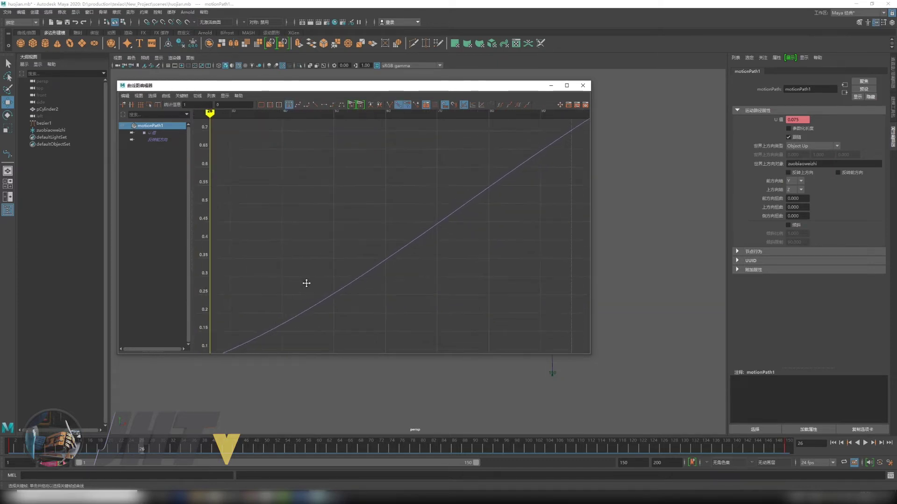
alt+middle_drag(306, 283, 487, 188)
click(304, 298)
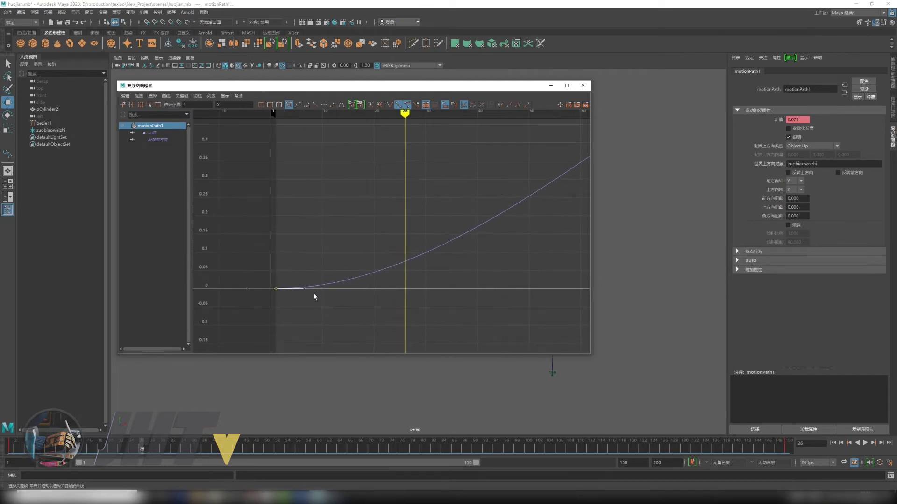
middle_drag(305, 292, 329, 291)
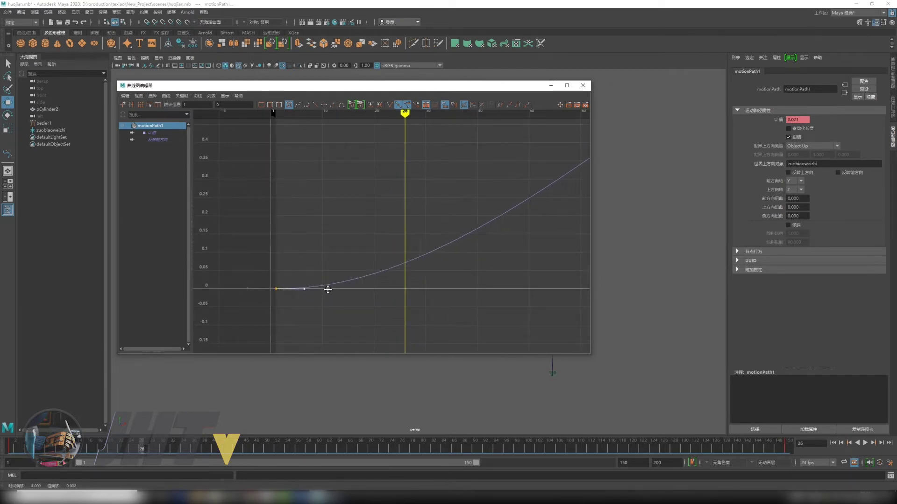
Step: Reshape the end key's incoming tangent so the U value settles gently
key(a)
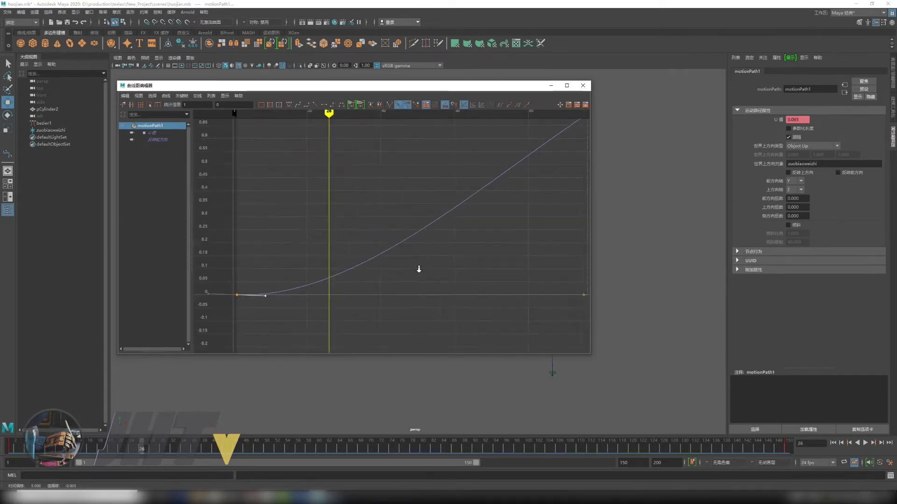
key(a)
alt+middle_drag(440, 234, 436, 240)
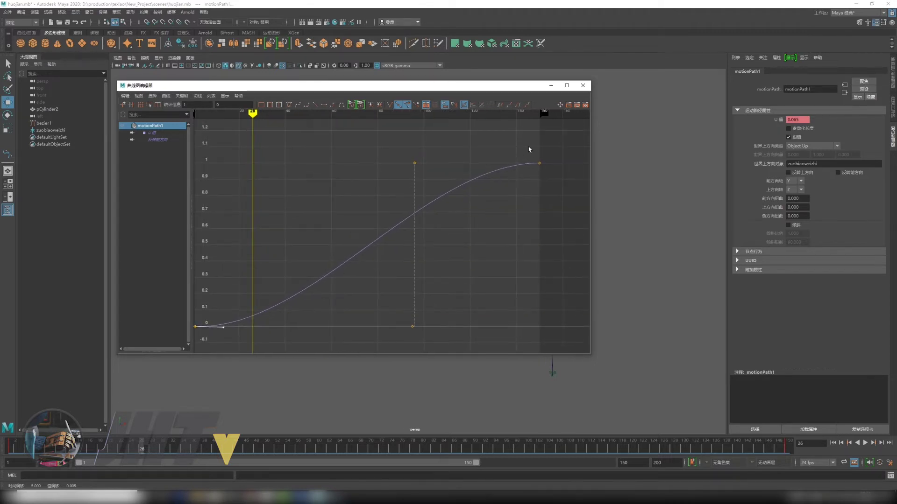
click(512, 164)
middle_drag(511, 162, 503, 159)
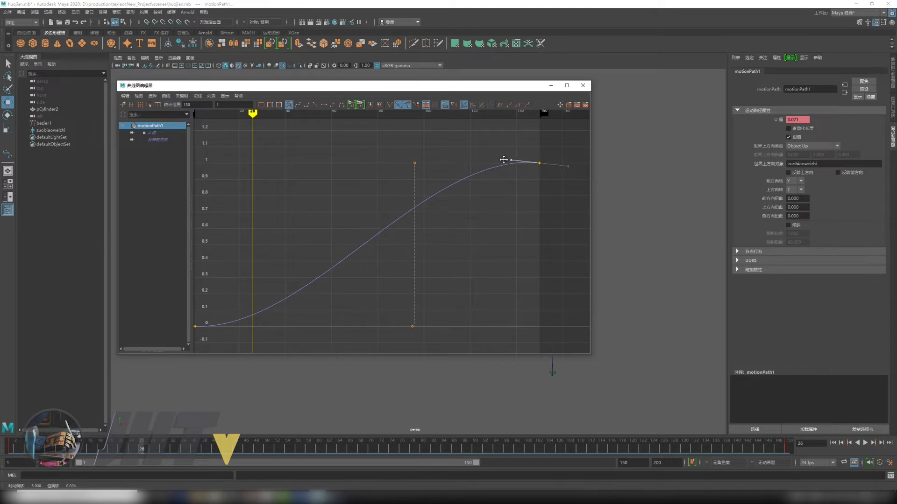
alt+middle_drag(486, 226, 480, 226)
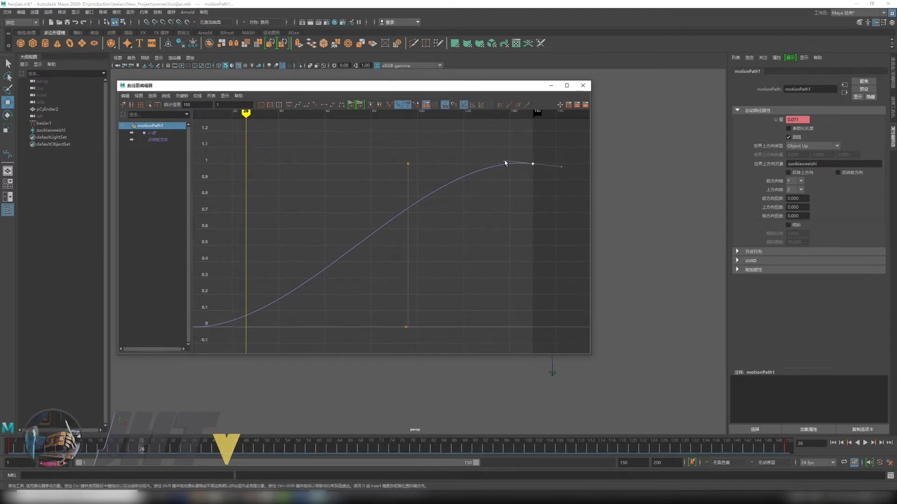
middle_drag(504, 163, 480, 163)
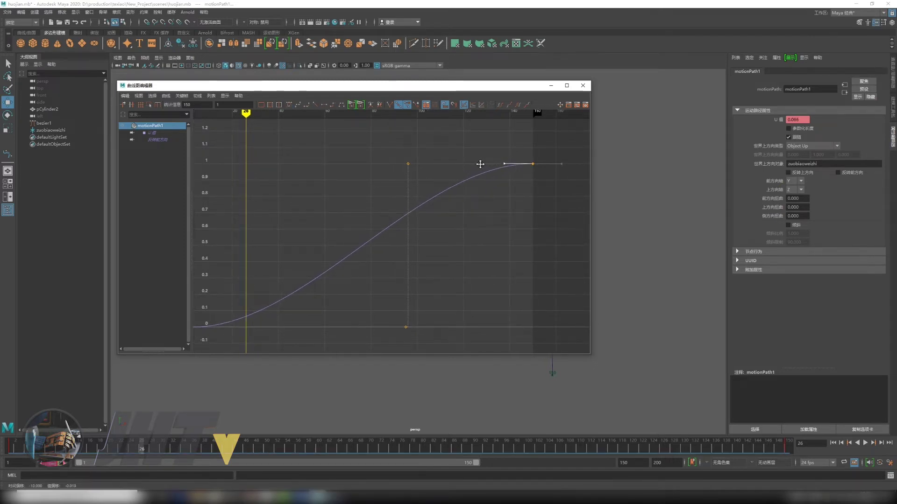
click(532, 163)
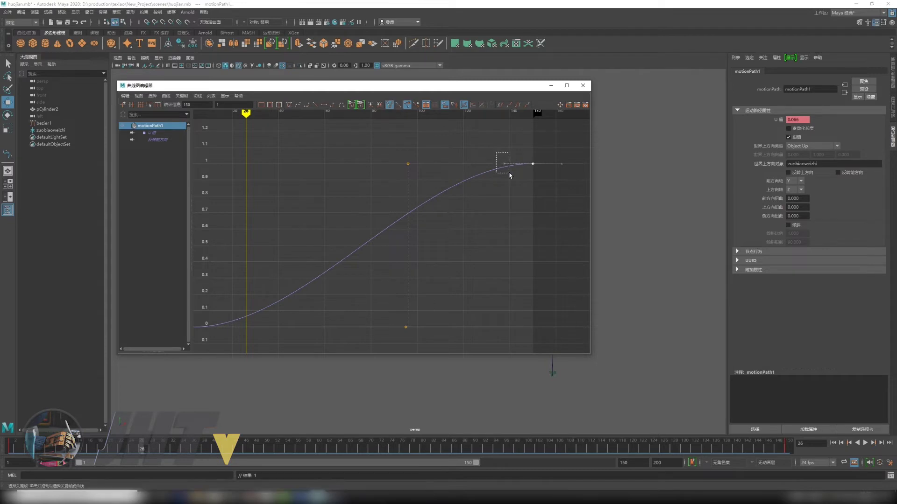
drag(509, 176, 508, 172)
mouse_move(483, 164)
middle_down()
mouse_move(467, 204)
mouse_move(458, 140)
mouse_move(457, 154)
middle_up()
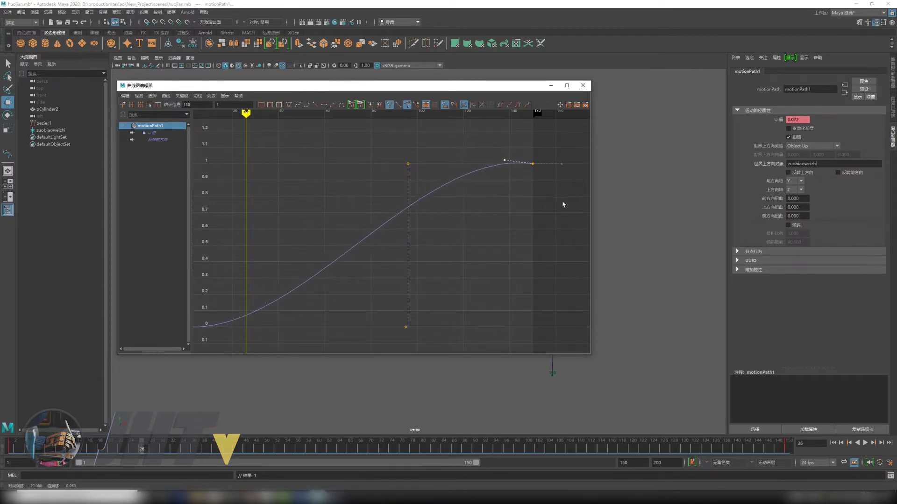
middle_drag(563, 204, 537, 201)
Step: Close the Graph Editor and return the timeline to the first frame
key(f)
scroll(408, 246, down, 5)
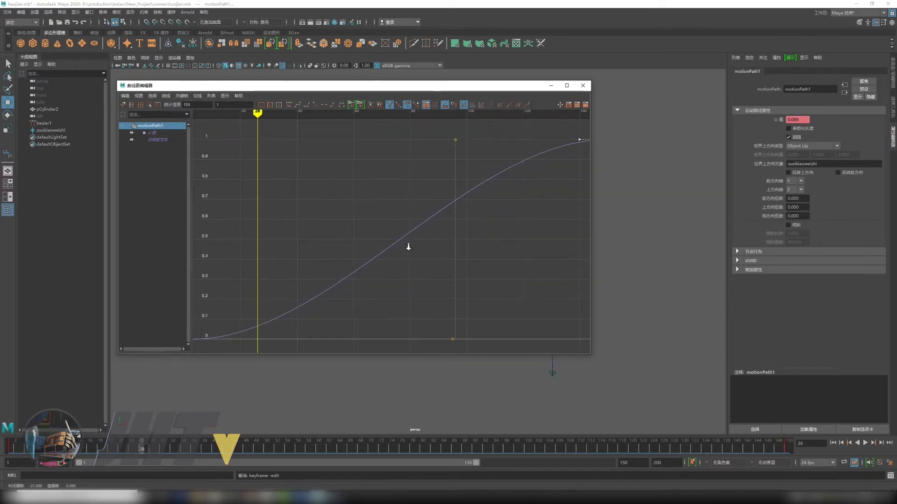
scroll(408, 246, down, 5)
click(320, 257)
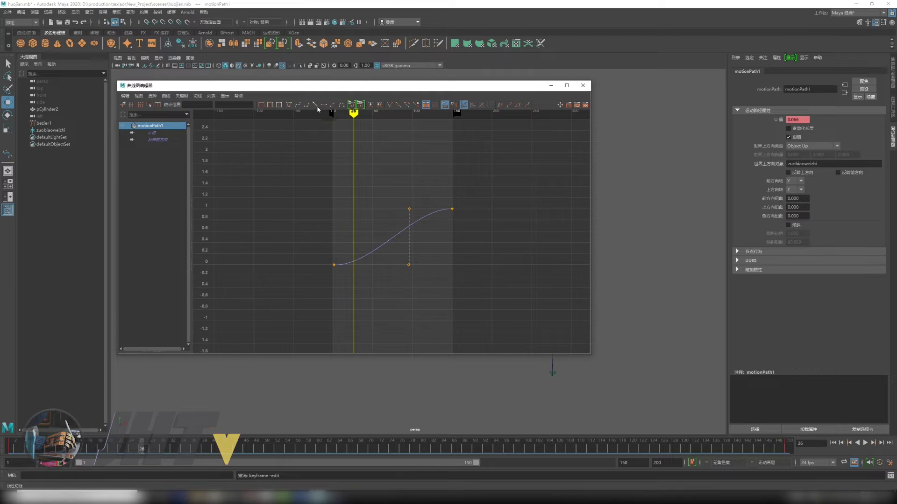
click(584, 87)
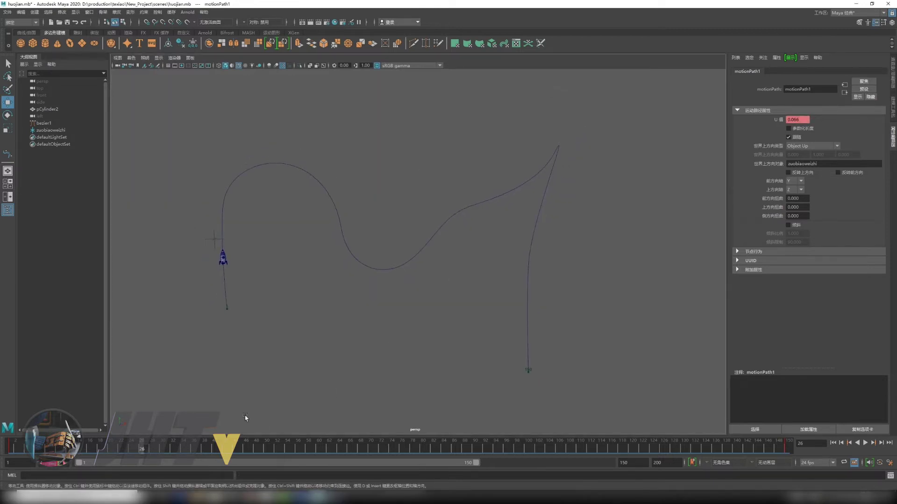
key(alt+shift+v)
Step: Play and scrub the rocket along its path, then select and frame it
key(alt+v)
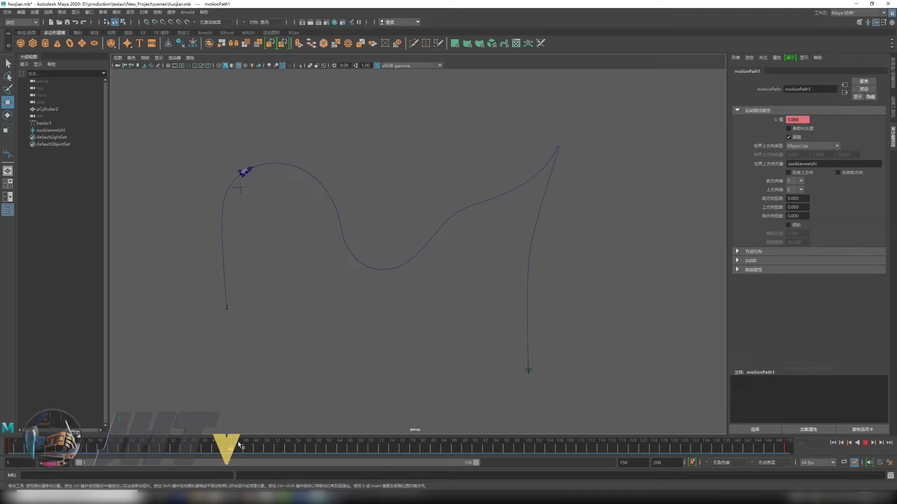
mouse_move(380, 453)
mouse_down()
mouse_move(731, 453)
mouse_move(248, 388)
mouse_move(70, 391)
mouse_up()
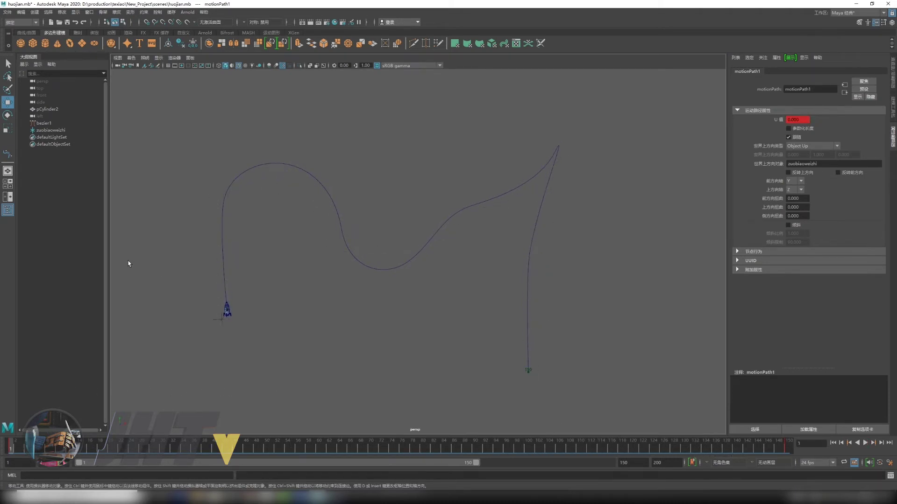
scroll(460, 327, up, 5)
alt+middle_drag(460, 327, 330, 267)
scroll(330, 266, up, 2)
click(328, 355)
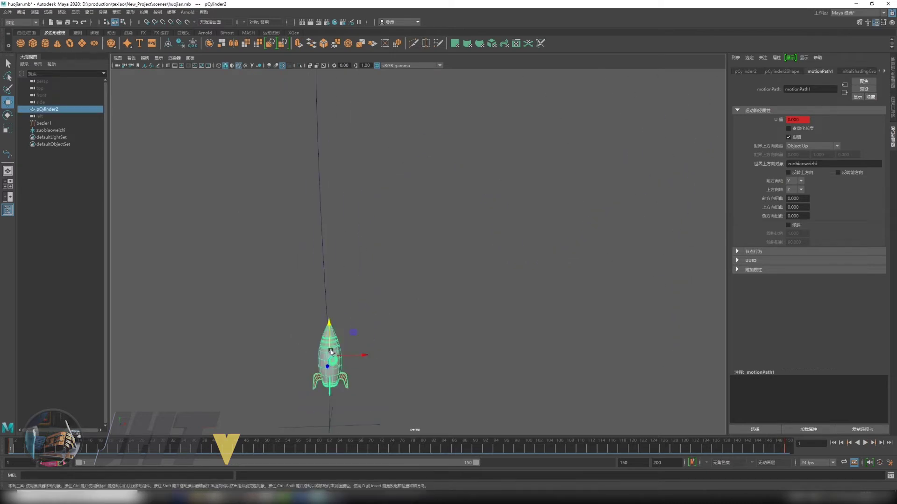
key(f)
Step: Orbit around the rocket and preview playback, then show the Deform menu's nonlinear deformers
scroll(329, 258, up, 3)
scroll(364, 275, up, 2)
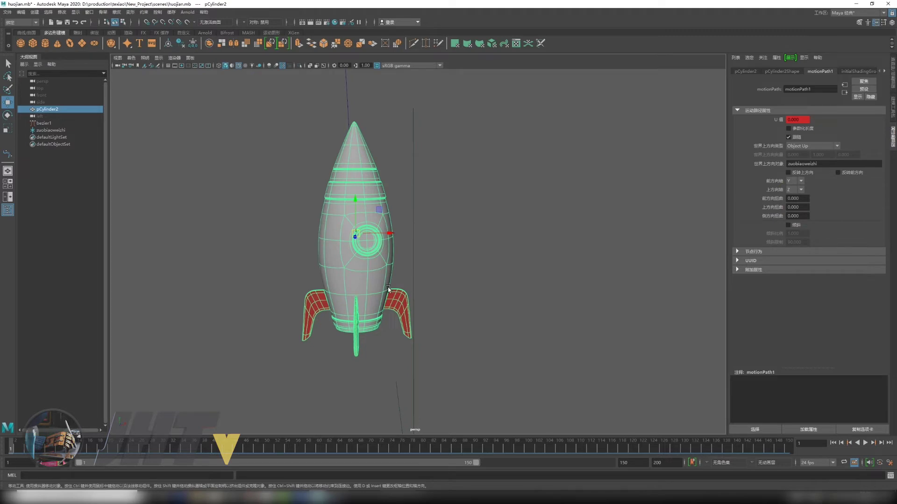
alt+drag(387, 288, 399, 274)
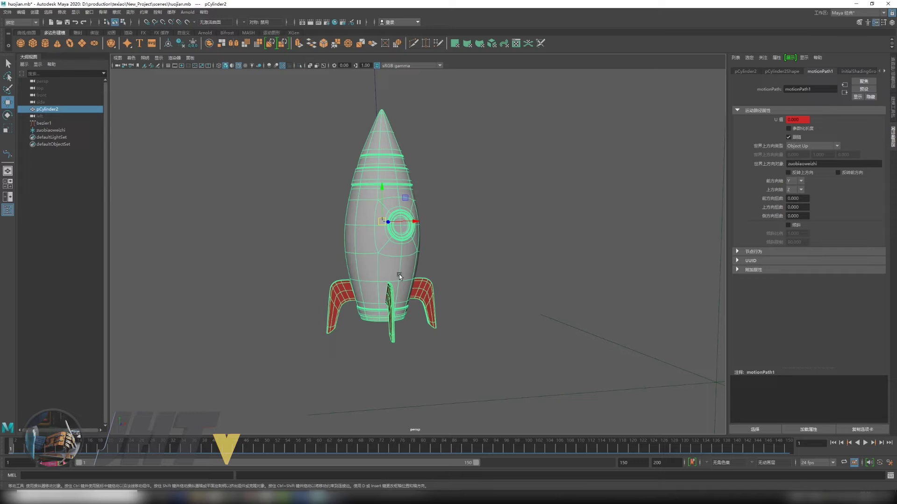
key(alt+v)
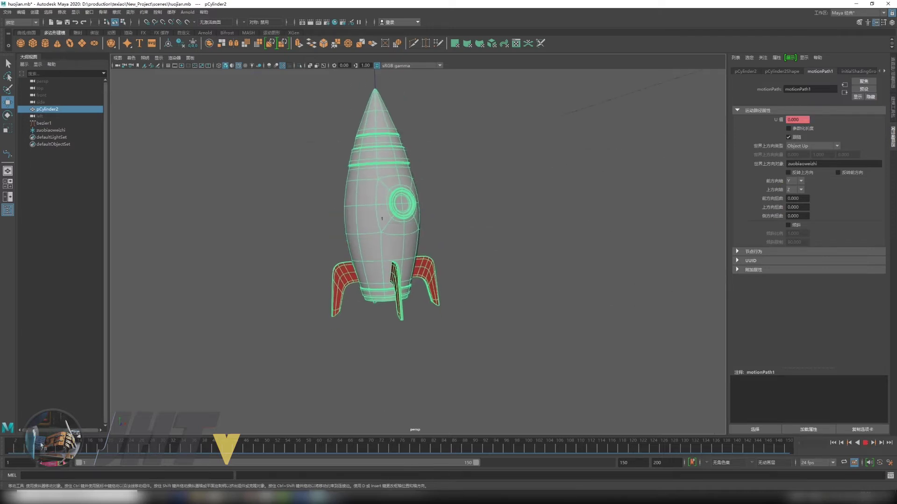
key(alt+v)
mouse_move(248, 260)
alt+mouse_down()
mouse_move(297, 270)
mouse_move(282, 270)
alt+mouse_up()
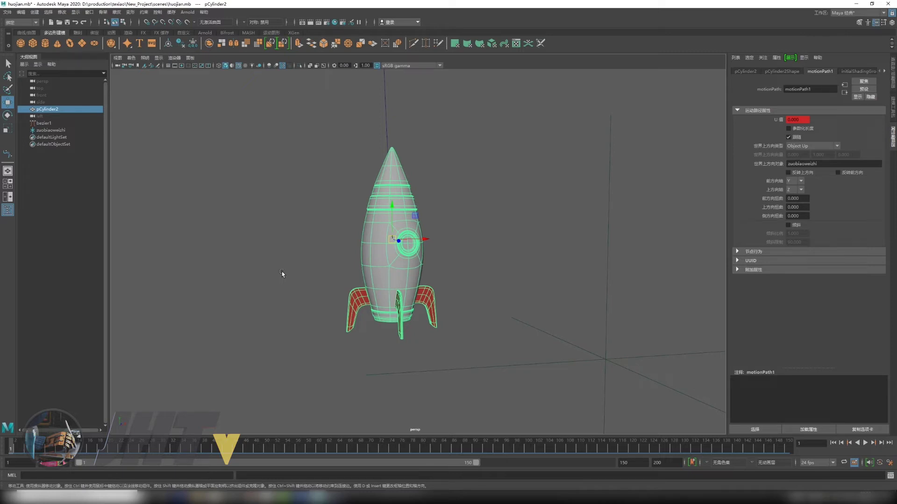
alt+drag(304, 276, 325, 280)
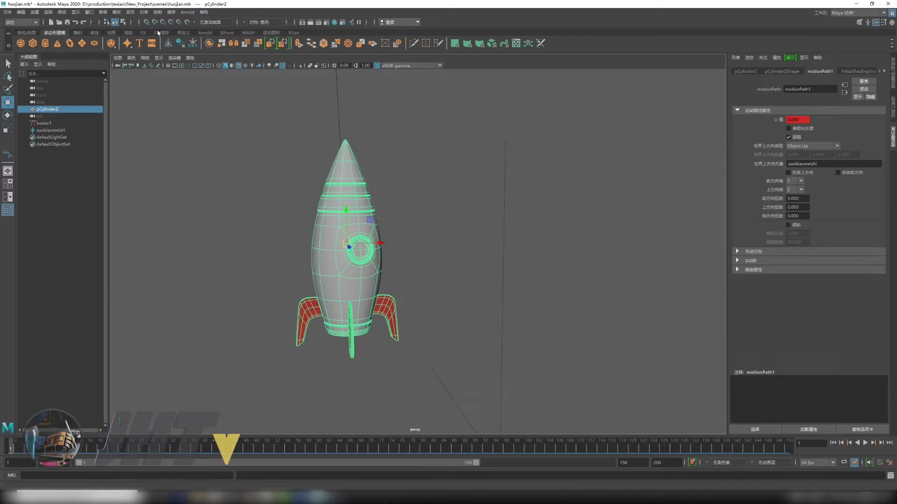
click(131, 13)
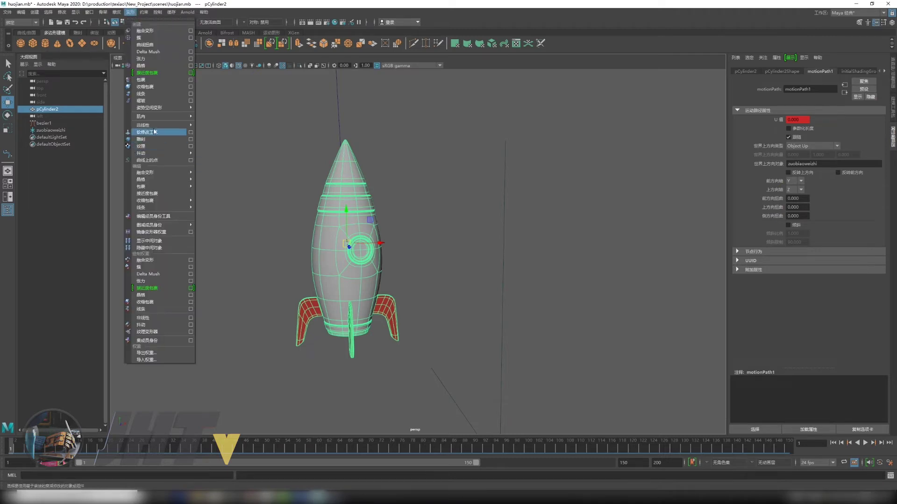
mouse_move(158, 124)
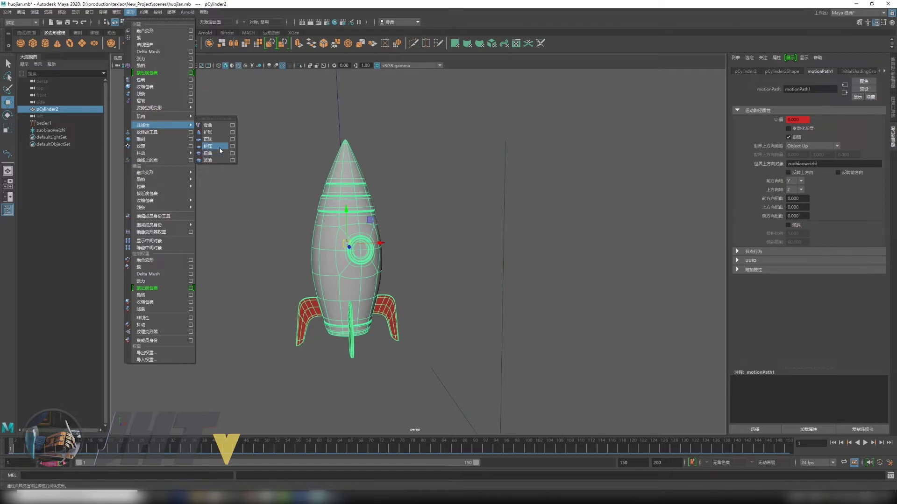
Step: Apply a Squash deformer to the rocket, test a negative factor, and undo back to 0
click(213, 151)
mouse_move(446, 219)
alt+mouse_down()
mouse_move(330, 214)
mouse_move(486, 219)
alt+mouse_up()
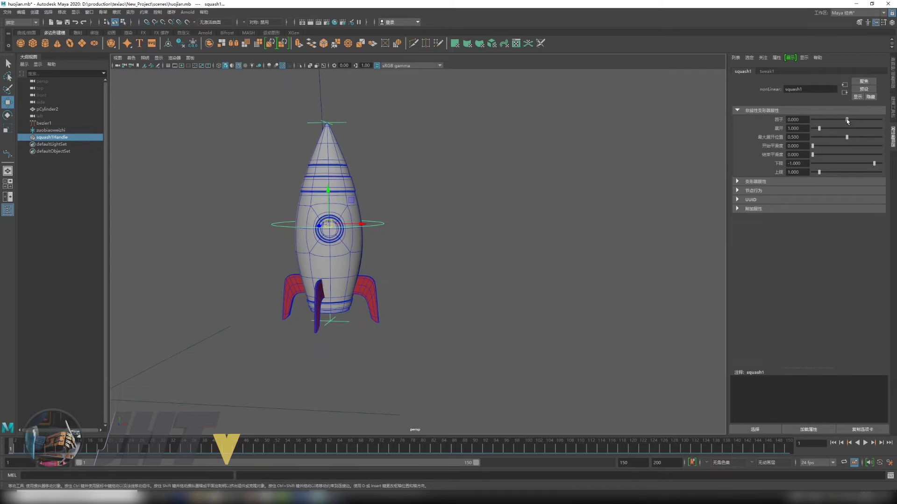
drag(847, 121, 842, 124)
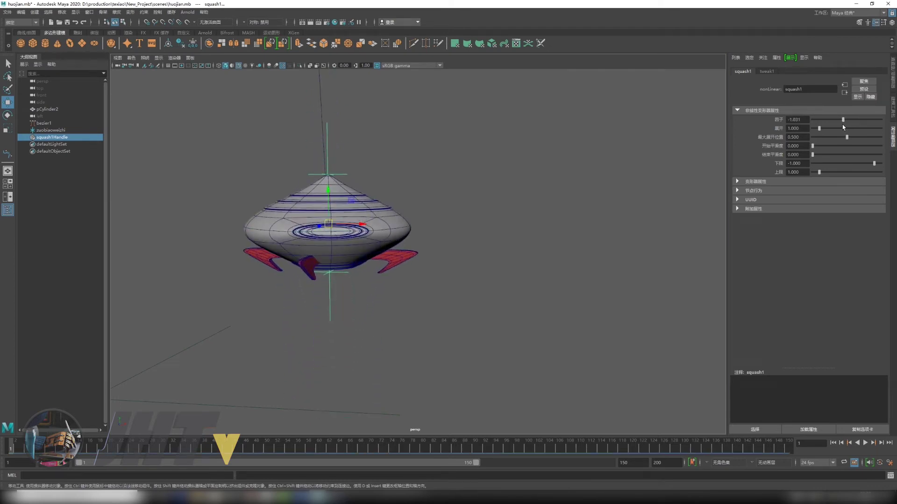
key(ctrl+z)
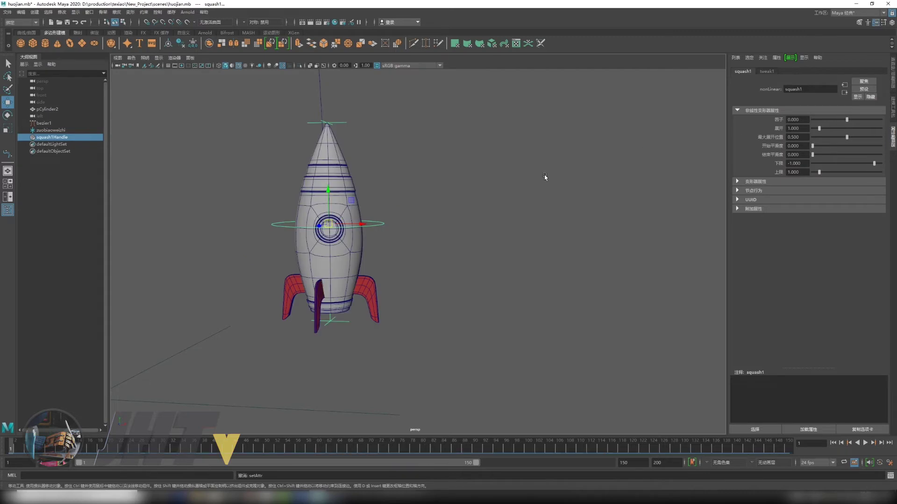
Step: Test stretching with the squash factor, undo it, and move the squash handle down the rocket
alt+middle_drag(404, 261, 430, 257)
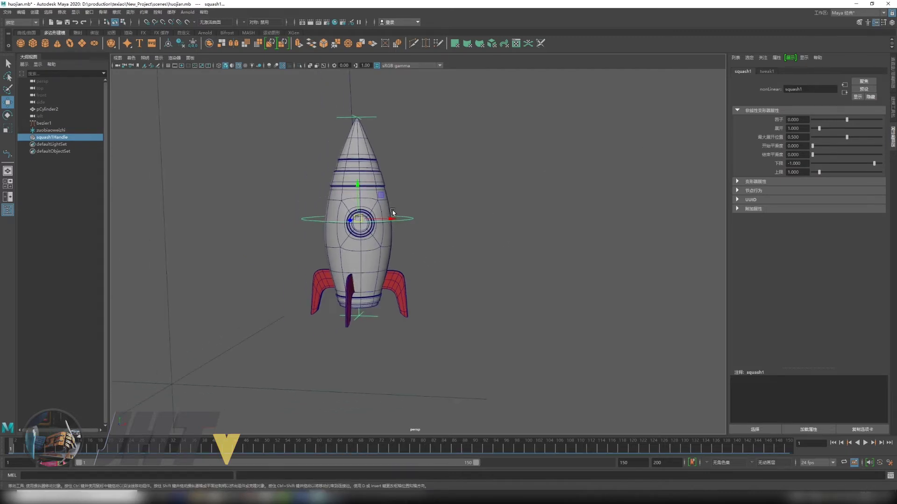
alt+drag(392, 212, 362, 217)
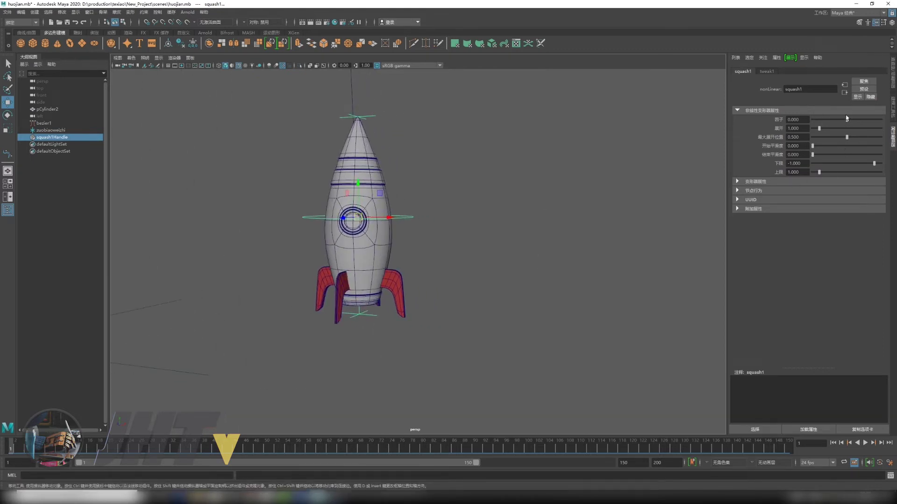
drag(846, 118, 836, 121)
key(ctrl+z)
key(ctrl+z)
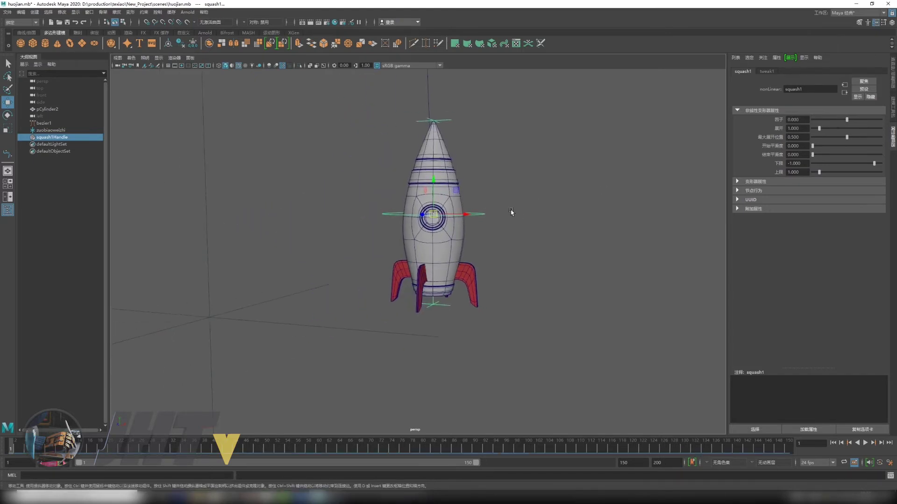
scroll(462, 196, up, 2)
mouse_move(436, 172)
mouse_down()
mouse_move(437, 223)
mouse_move(418, 309)
mouse_move(439, 277)
mouse_move(421, 275)
mouse_move(430, 262)
mouse_move(425, 273)
mouse_move(424, 240)
mouse_move(414, 236)
mouse_move(460, 252)
mouse_up()
key(r)
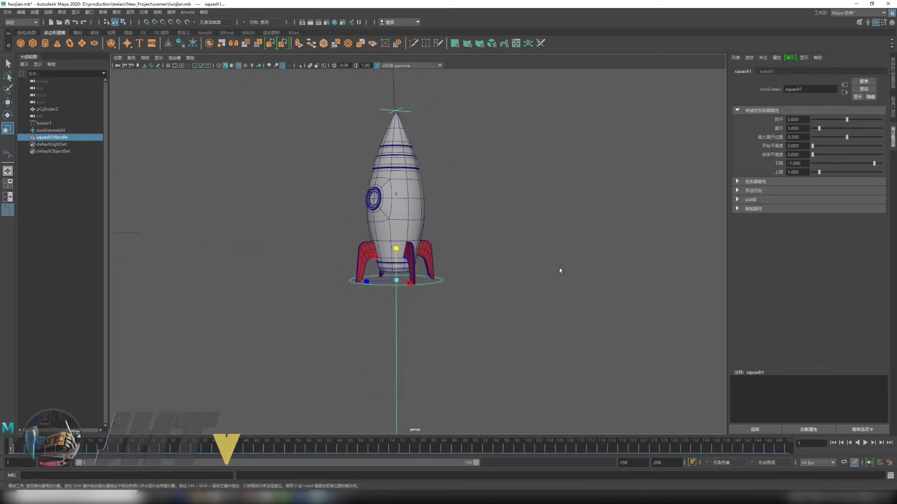
Step: Pull the view back and select the bezier1 path curve to show motionPath1
double_click(800, 120)
scroll(327, 318, down, 3)
alt+drag(286, 300, 360, 284)
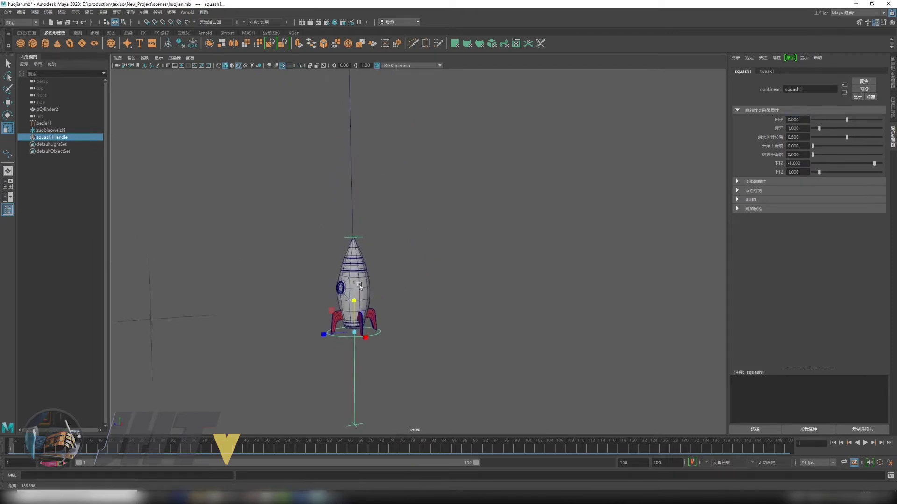
scroll(336, 201, down, 2)
click(368, 186)
mouse_move(368, 187)
alt+mouse_down()
mouse_move(381, 233)
mouse_move(726, 194)
alt+mouse_up()
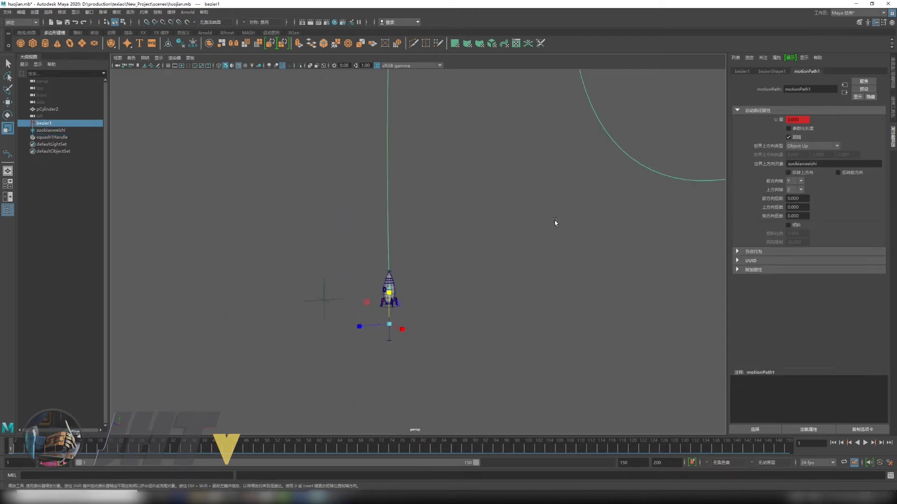
Step: Drag motionPath1's frame 1 key to about frame 20, check frame 31, and return to frame 1
alt+drag(557, 220, 287, 391)
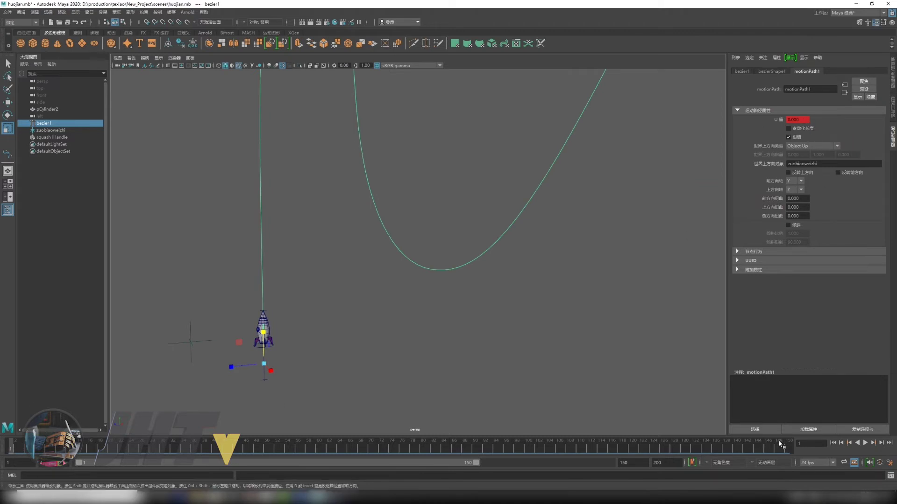
alt+drag(327, 319, 350, 340)
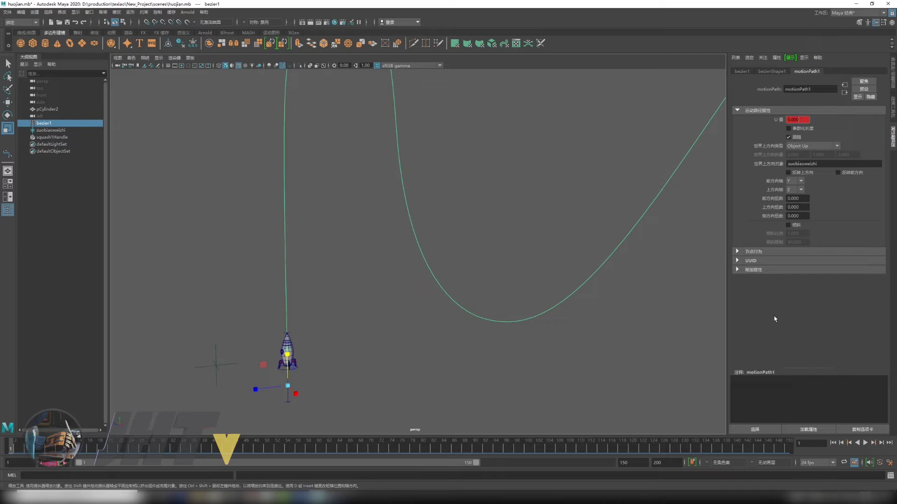
click(765, 430)
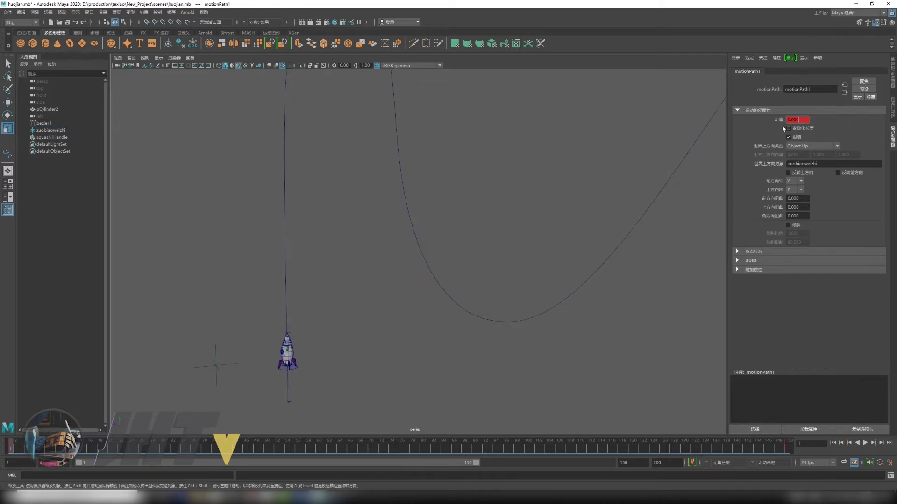
alt+middle_drag(332, 336, 408, 292)
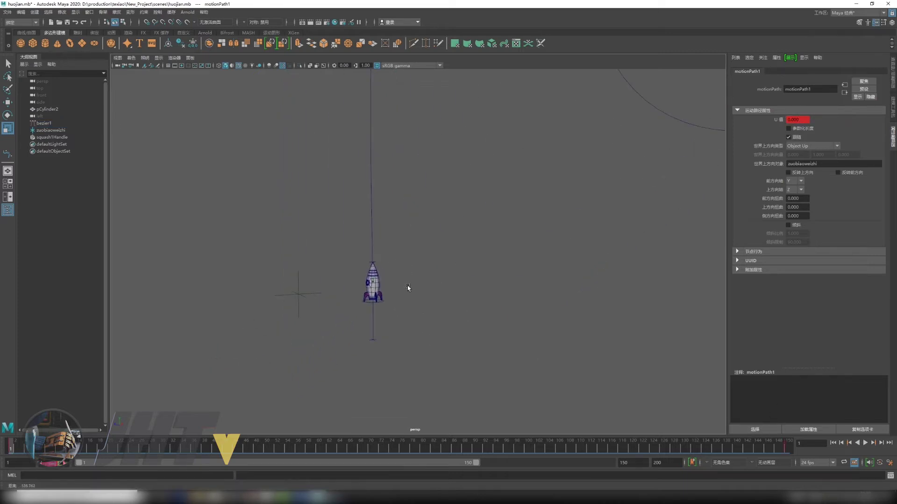
shift+click(10, 447)
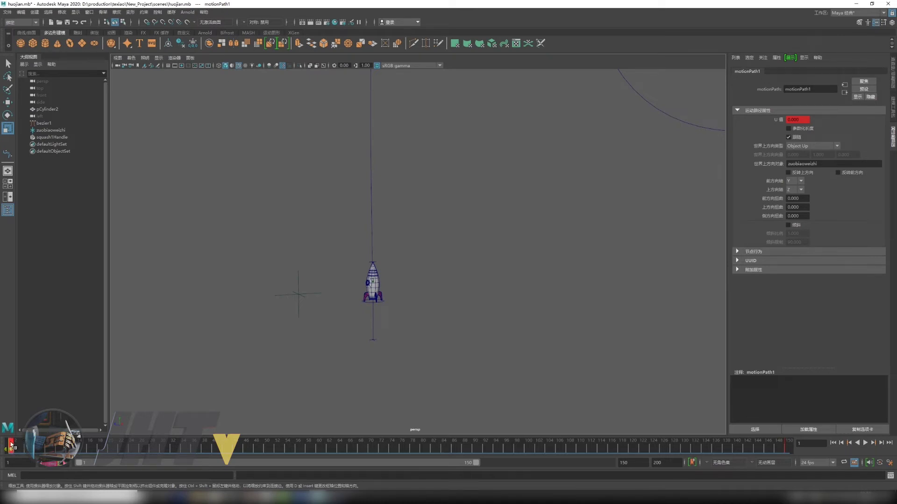
drag(11, 447, 110, 454)
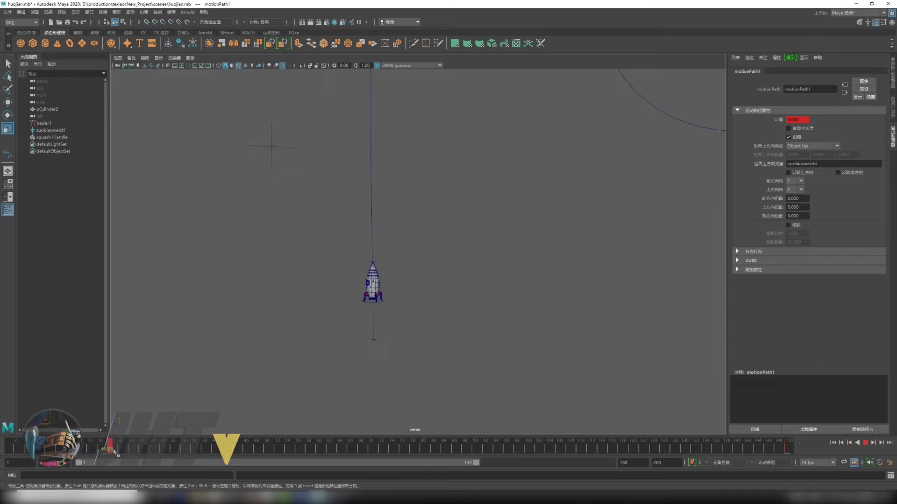
mouse_move(378, 321)
alt+mouse_down()
mouse_move(373, 301)
mouse_move(422, 297)
alt+mouse_up()
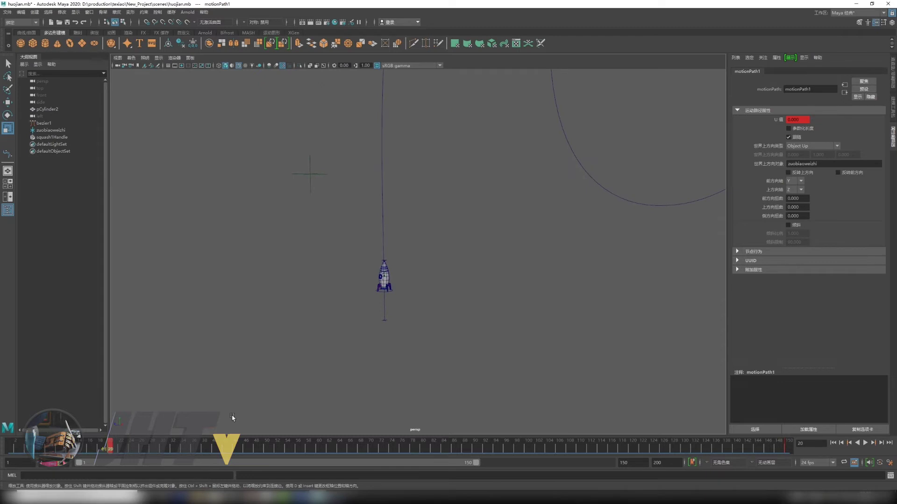
click(168, 449)
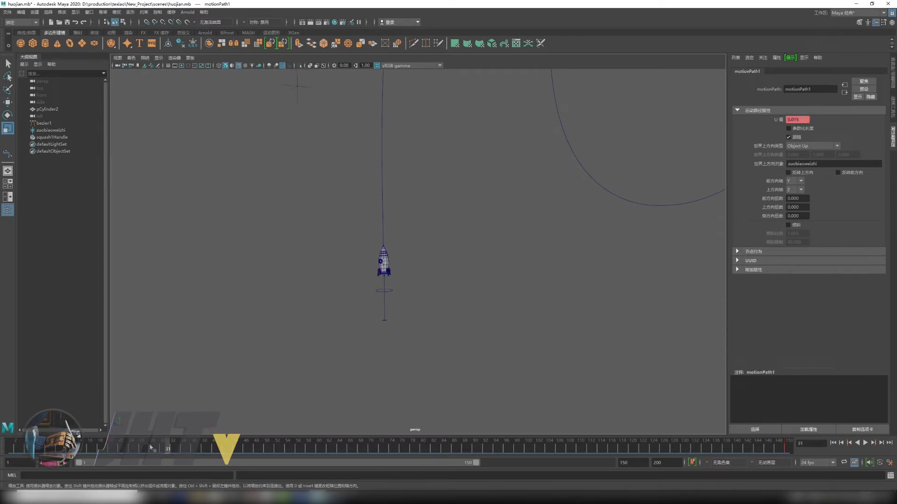
key(alt+shift+v)
alt+drag(395, 344, 375, 317)
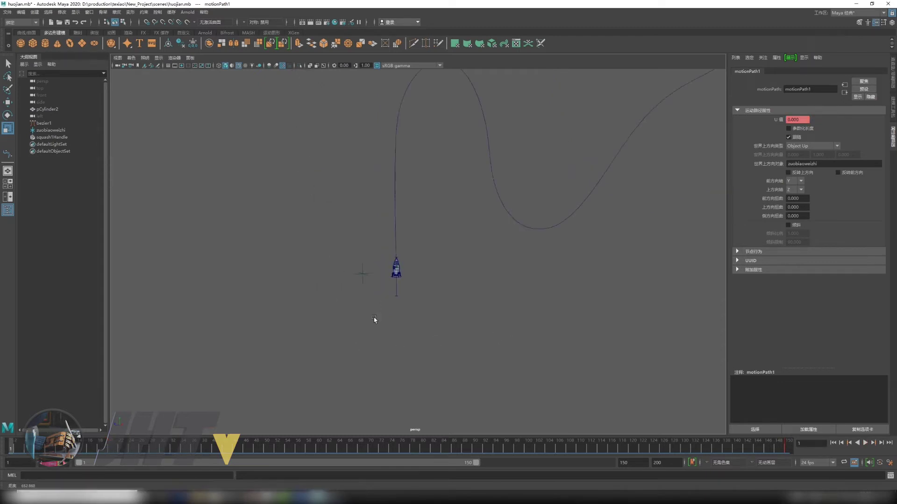
Step: Play and stop the rocket's flight along the S-shaped path a few times
click(366, 272)
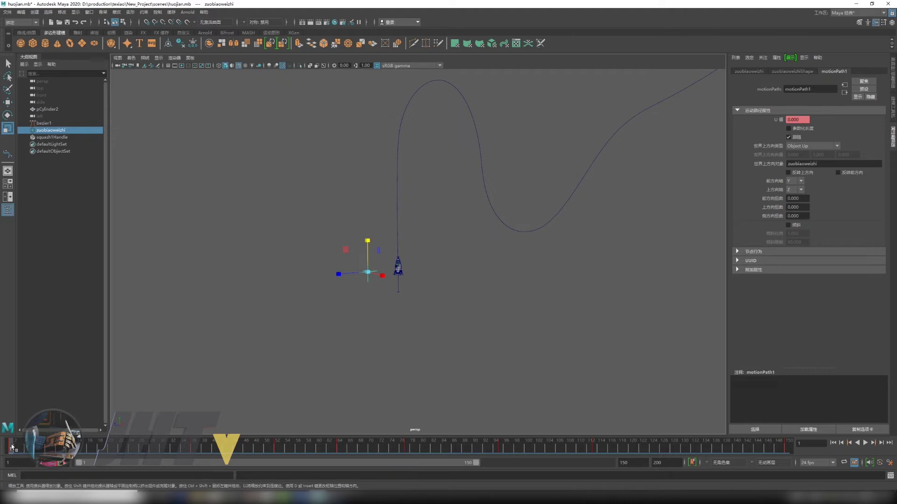
key(alt+v)
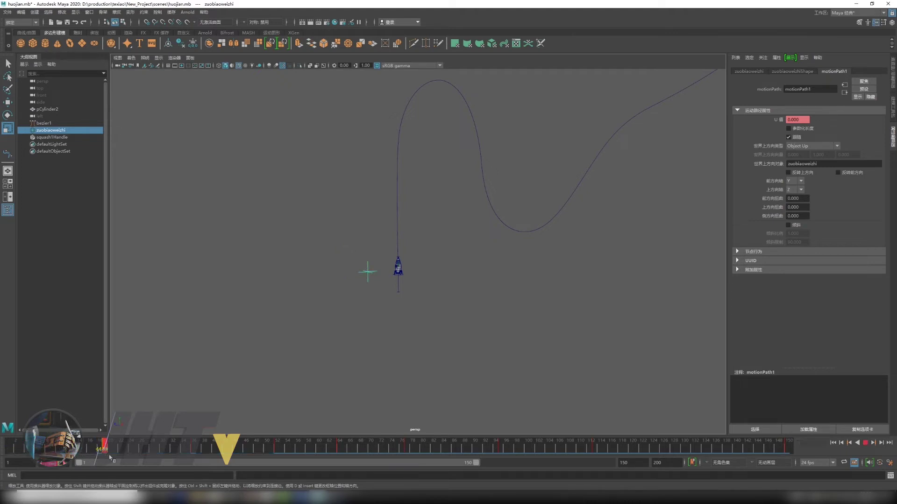
key(alt+v)
mouse_move(360, 355)
alt+mouse_down()
mouse_move(298, 358)
mouse_move(362, 355)
alt+mouse_up()
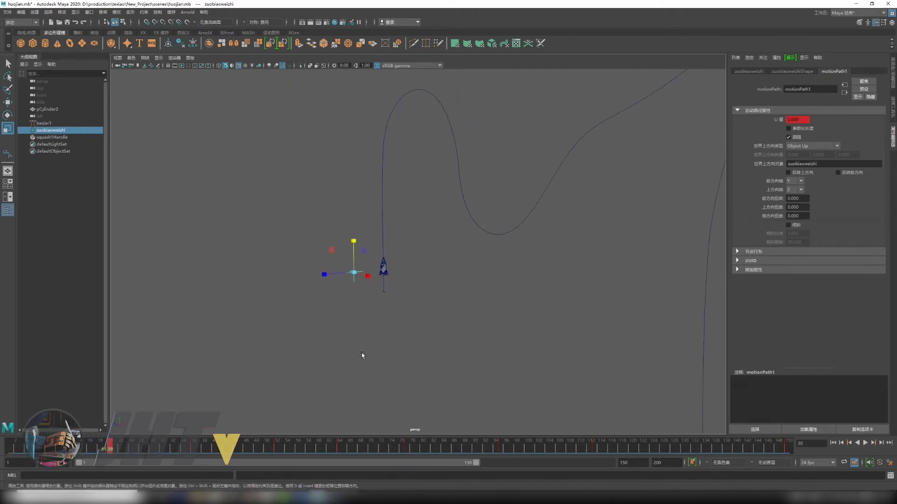
click(362, 355)
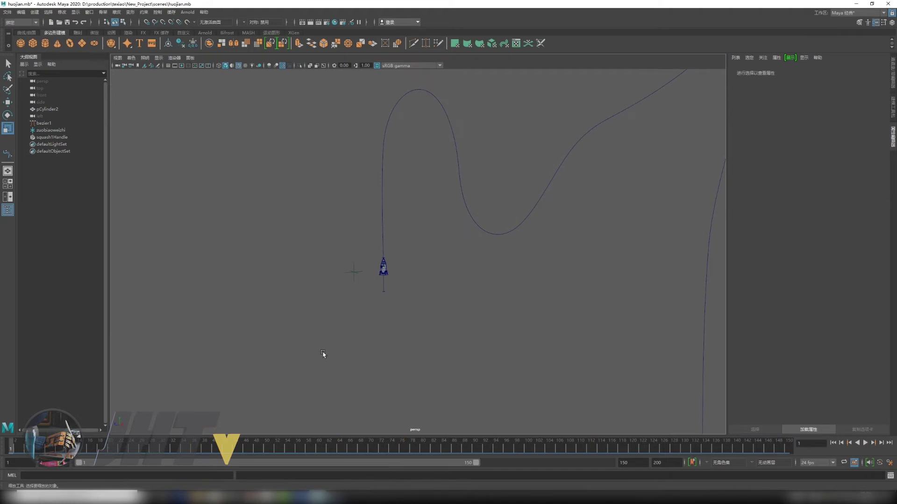
key(alt+v)
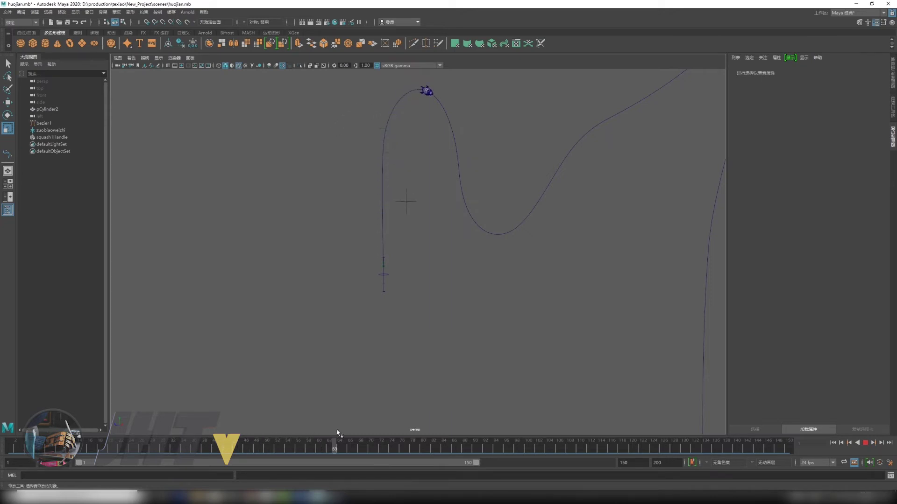
key(Escape)
scroll(373, 352, down, 5)
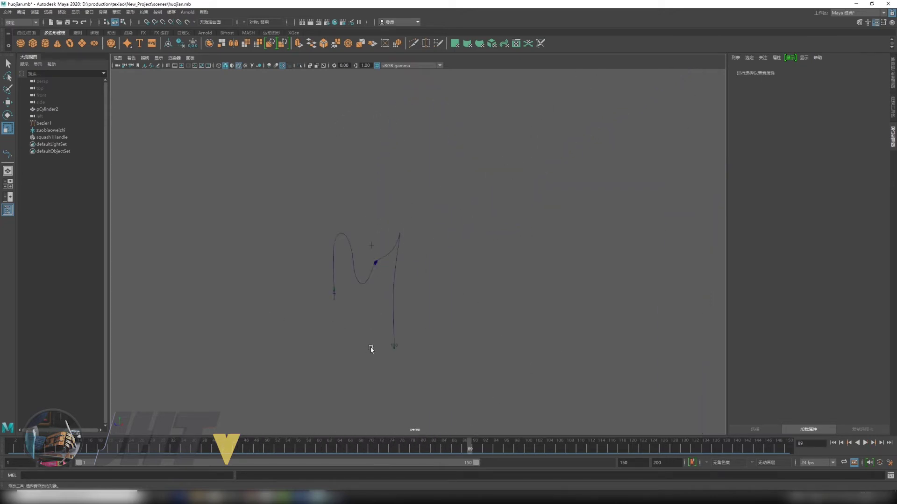
alt+drag(372, 353, 393, 375)
key(alt+v)
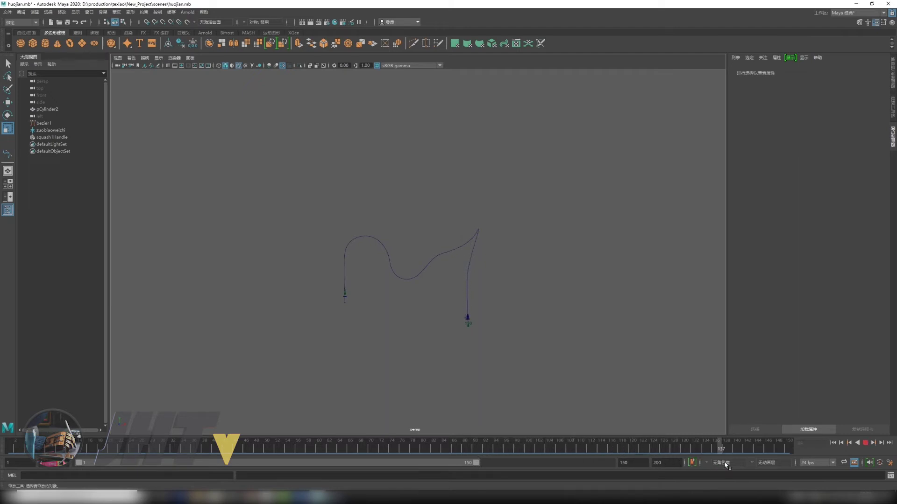
key(Escape)
alt+right_drag(278, 312, 491, 312)
Step: Return to frame 1 and select the squash1 deformer handle
key(alt+shift+v)
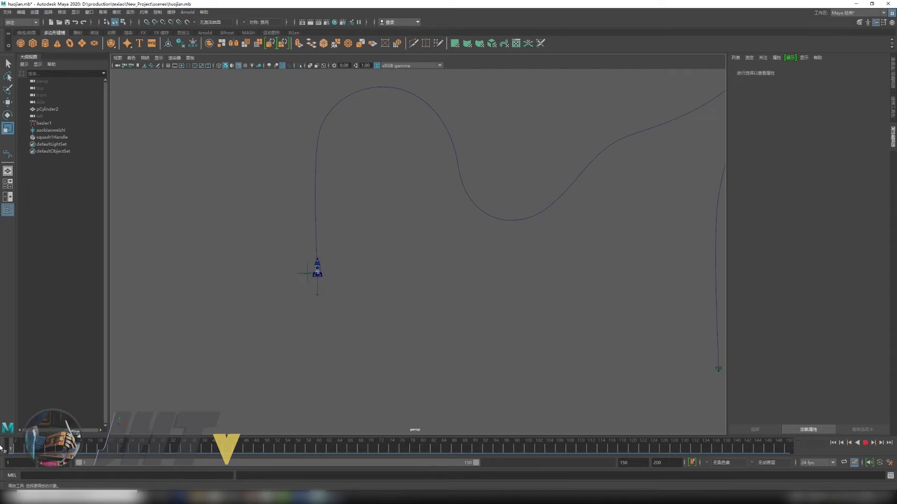
scroll(363, 297, up, 2)
scroll(291, 304, up, 5)
scroll(467, 283, up, 5)
scroll(467, 283, down, 5)
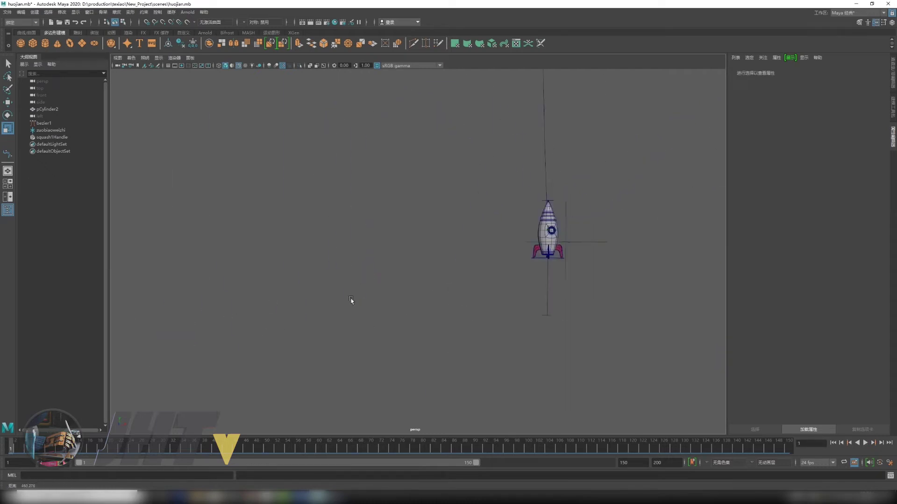
scroll(350, 301, down, 2)
click(369, 268)
Step: Frame the squash handle and set a key on squash1's Factor at 0 on frame 1
key(f)
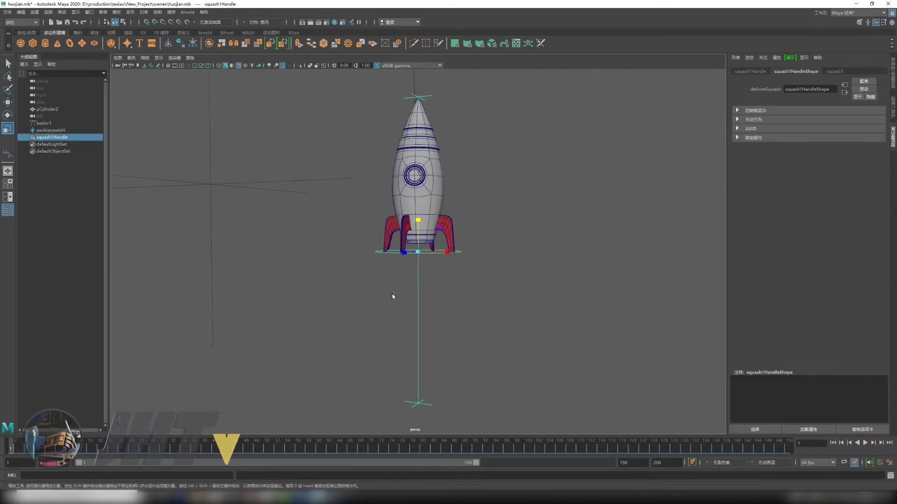
alt+drag(392, 293, 394, 327)
click(834, 71)
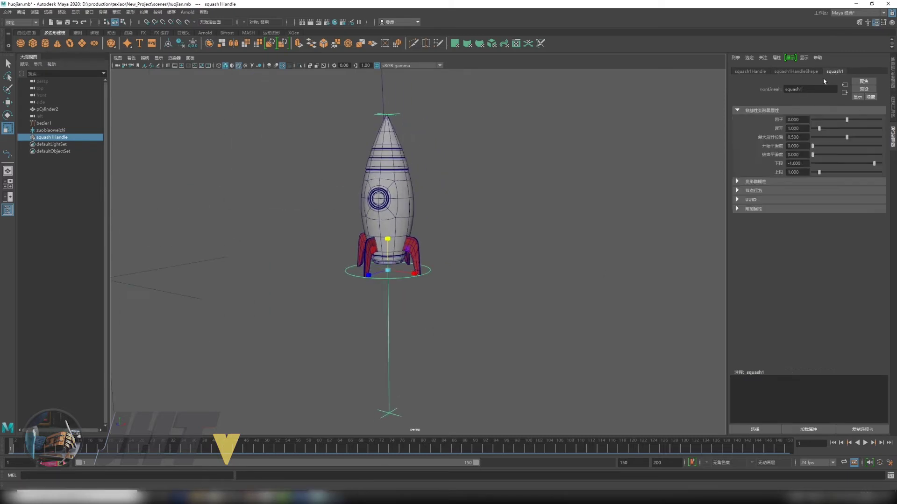
scroll(392, 270, up, 2)
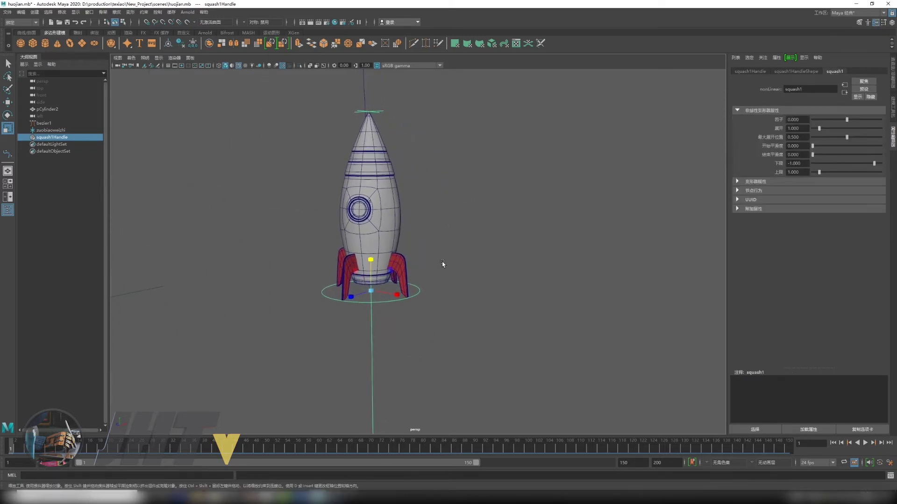
click(801, 120)
right_click(802, 120)
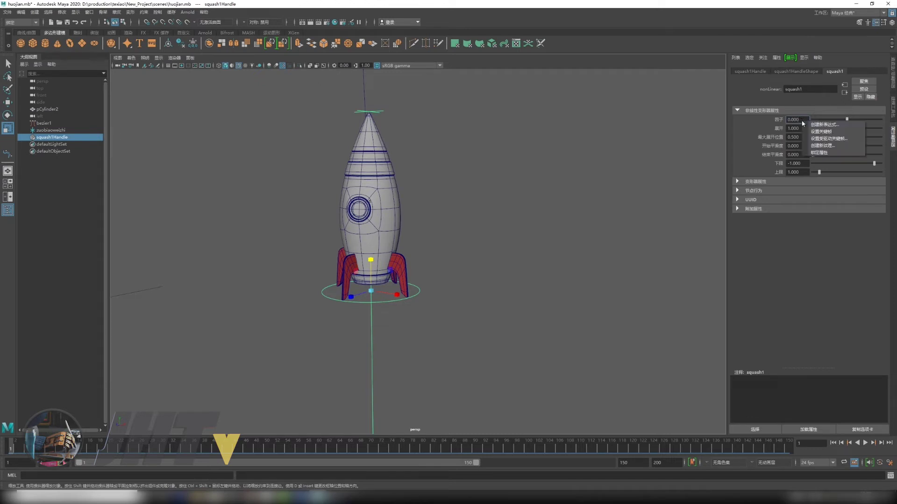
click(822, 128)
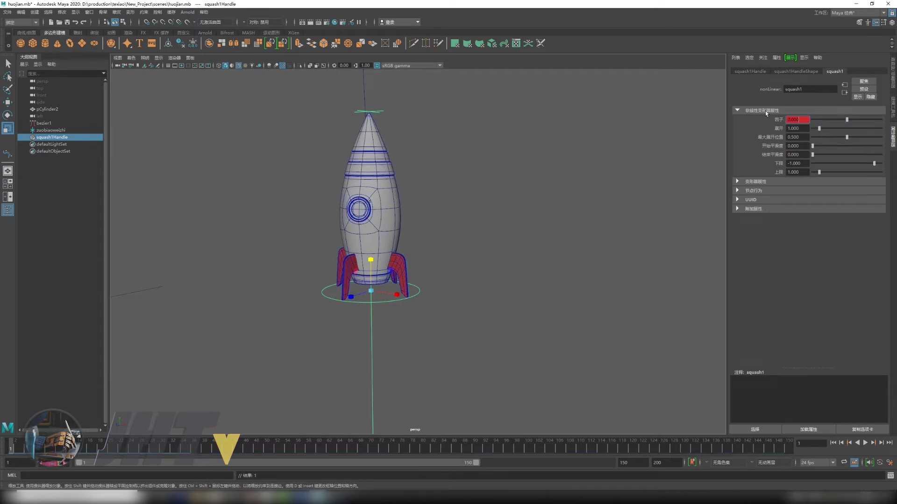
Step: Clear the selection and bring up the Time Slider preferences window
click(342, 364)
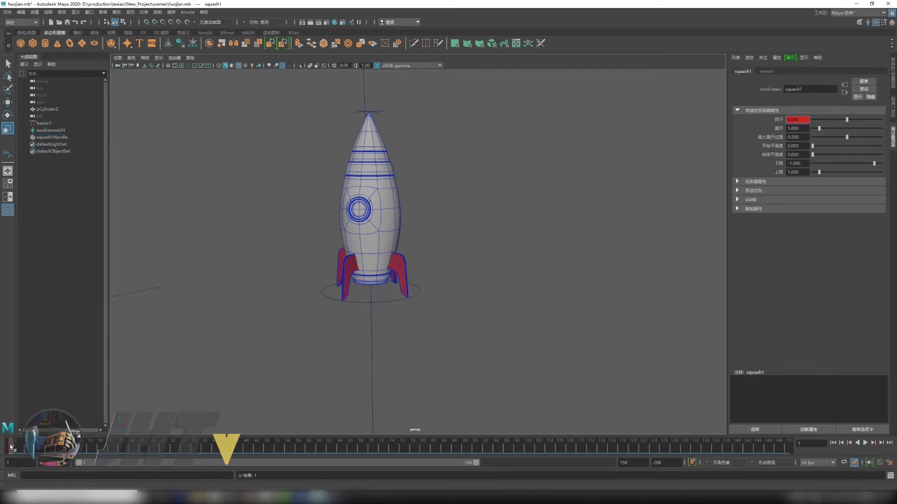
click(890, 464)
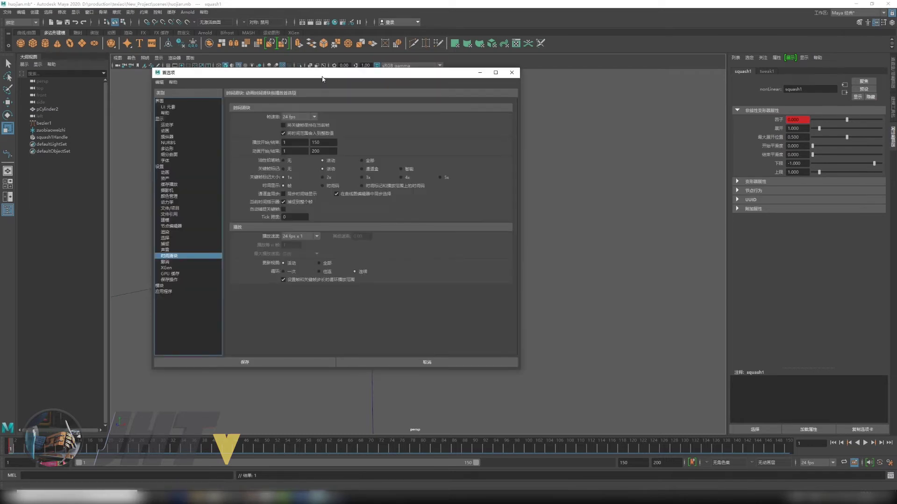
drag(322, 80, 388, 83)
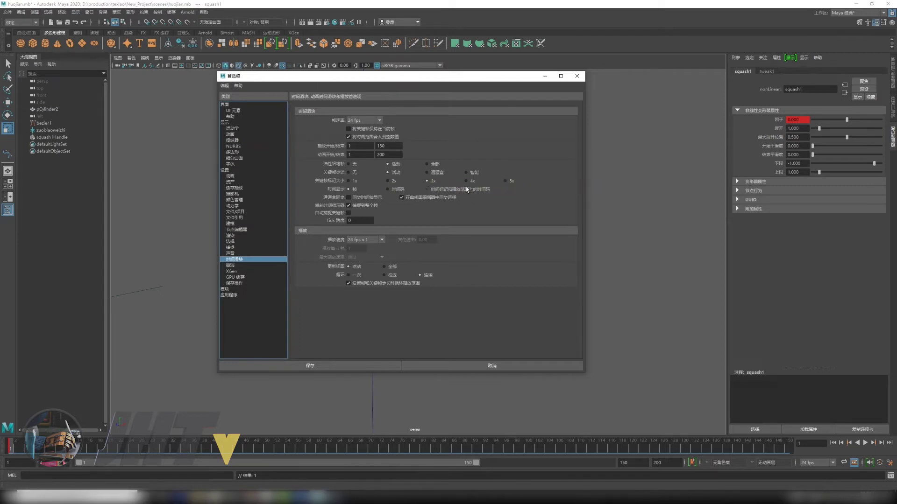
Step: Save the preferences, clear the selection and pick the squash deformer handle
click(381, 366)
click(588, 386)
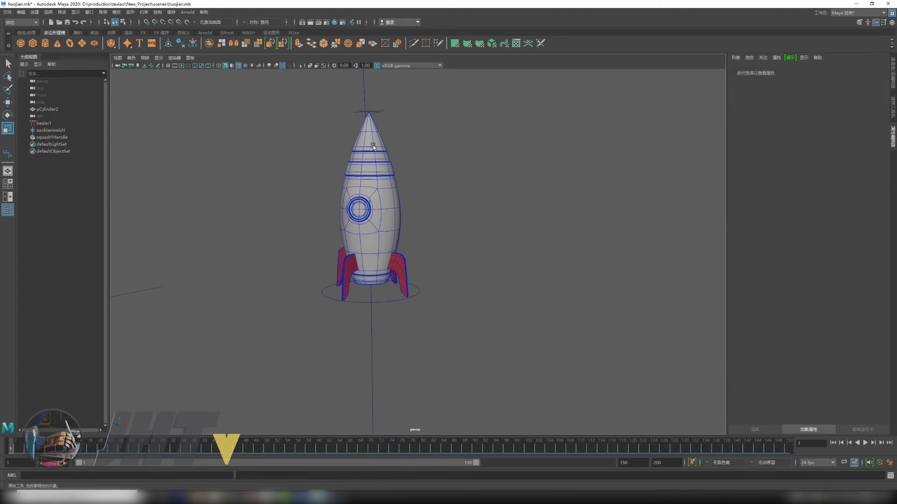
click(376, 304)
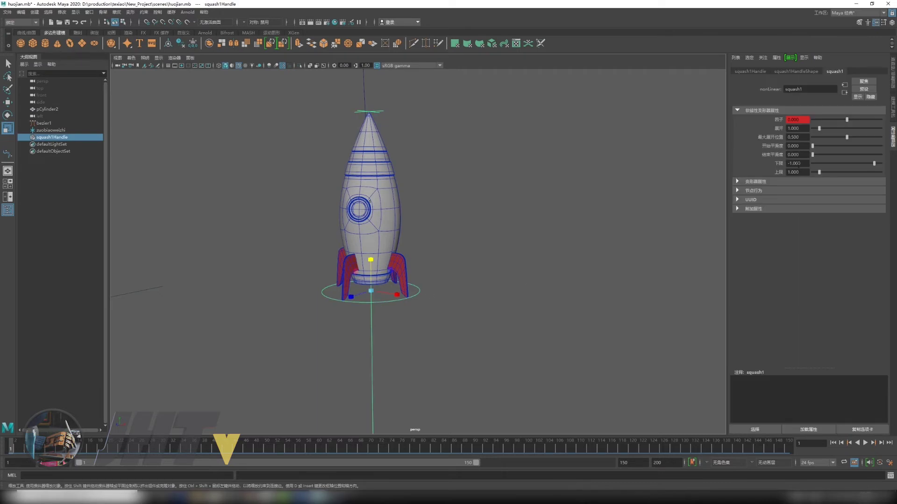
Step: Deselect the squash handle and reopen the Time Slider preferences (24 fps, playback 1–150)
click(396, 409)
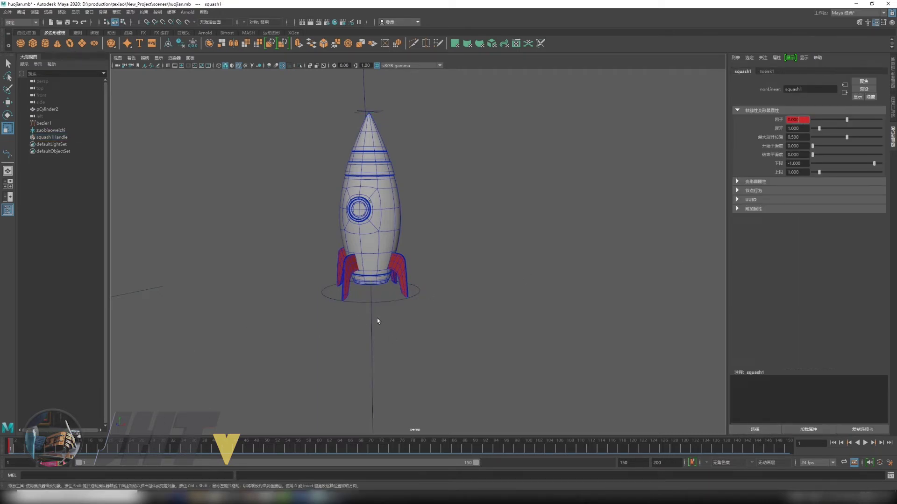
alt+drag(377, 318, 368, 353)
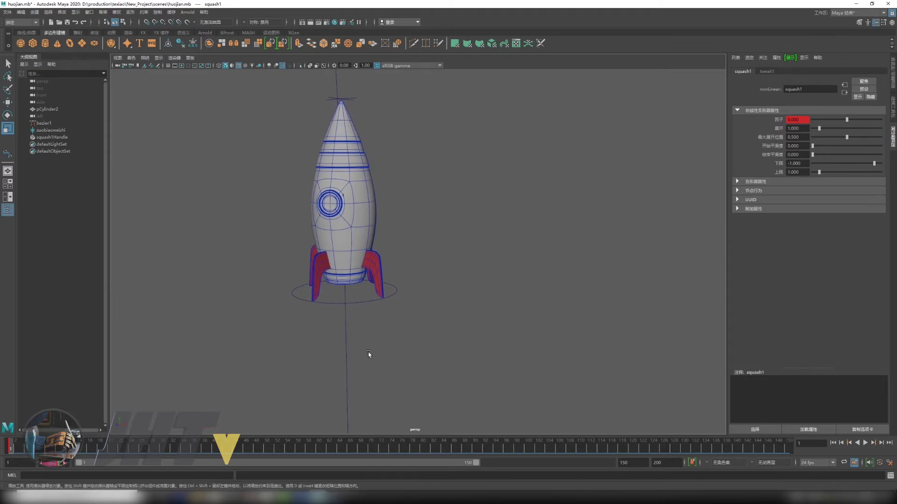
click(880, 462)
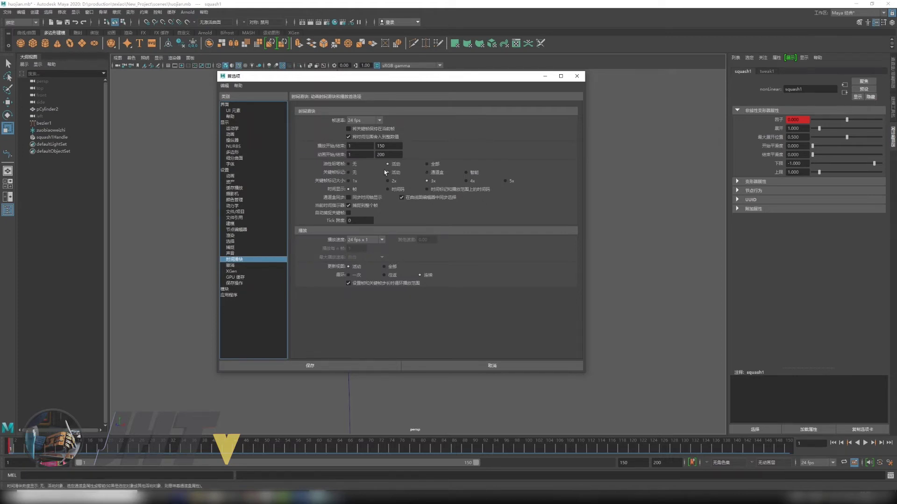
Step: Close Preferences, frame the rocket and squash handle, and preview the animation
click(490, 366)
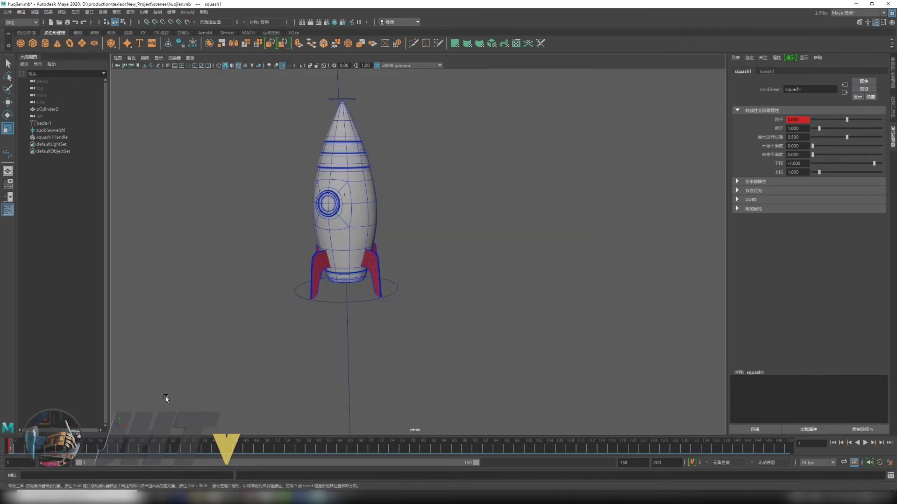
scroll(365, 321, up, 2)
key(f)
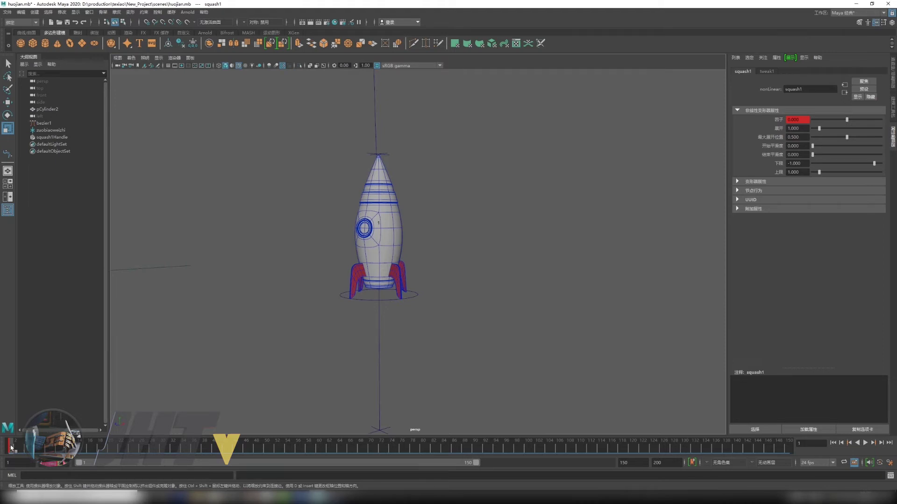
key(alt+v)
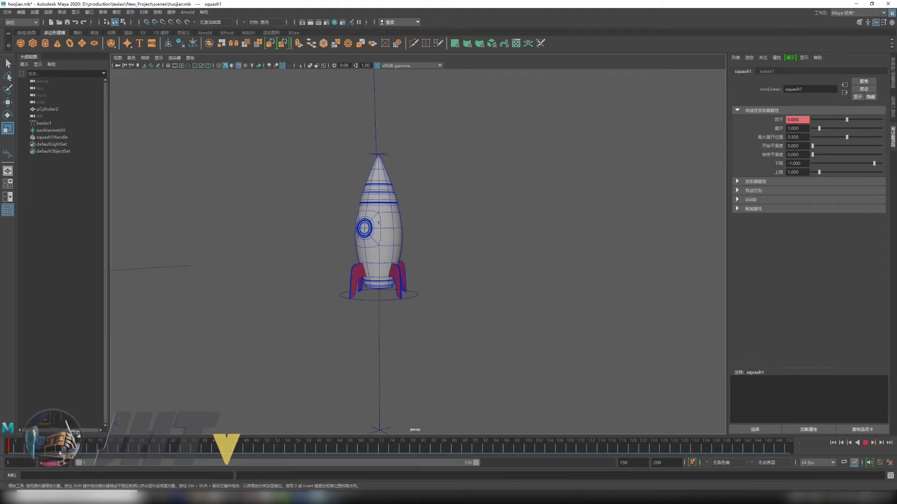
key(alt+v)
alt+drag(395, 286, 531, 223)
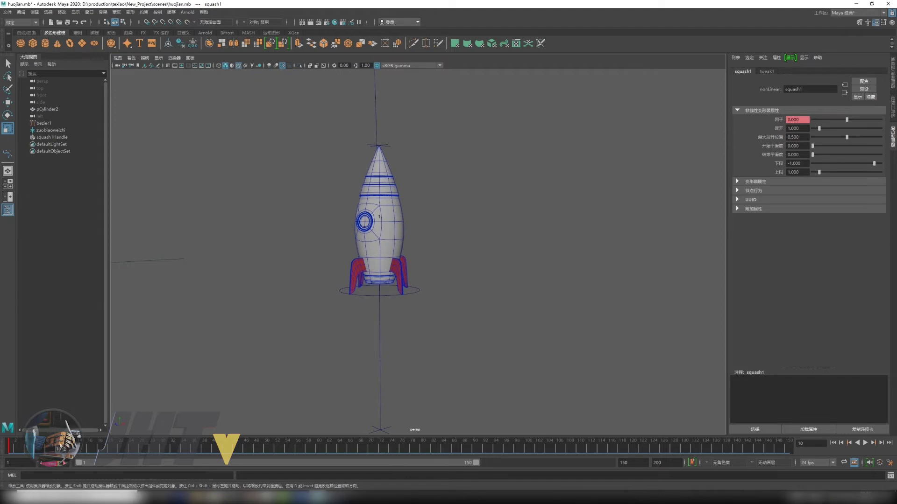
key(alt+v)
key(alt+v)
Step: Key squash1 Factor at 0 on frame 8, then key a negative Factor at frame 12
drag(58, 448, 47, 448)
right_click(800, 120)
click(815, 132)
key(alt+v)
drag(847, 119, 843, 123)
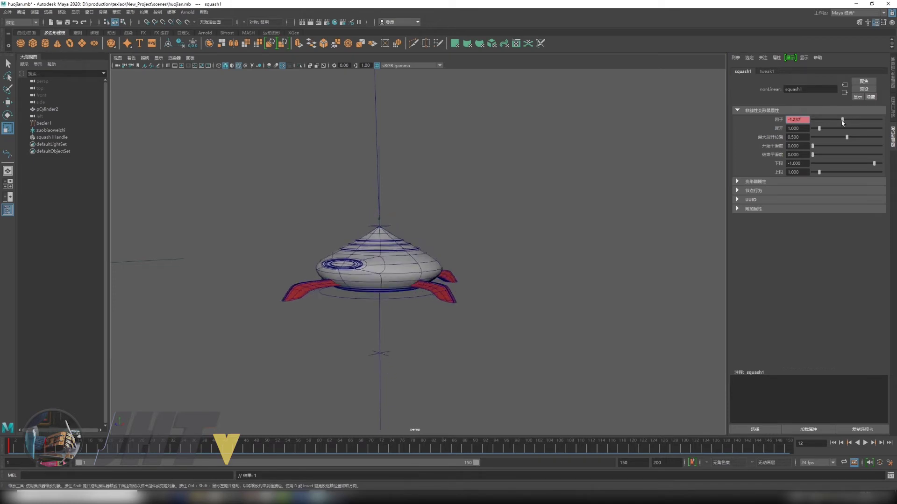
right_click(804, 120)
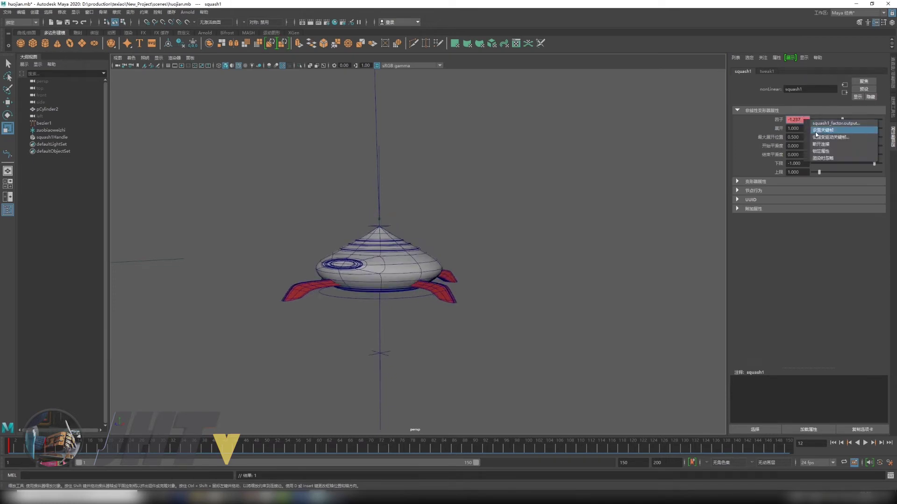
click(815, 127)
Step: Play back the flattening and set squash1 Factor to 0 at frame 20
key(alt+v)
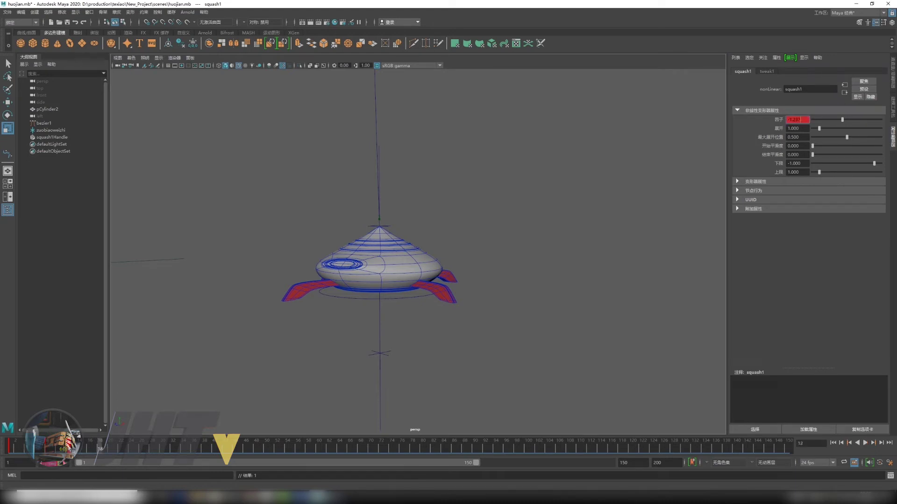
key(alt+v)
click(90, 447)
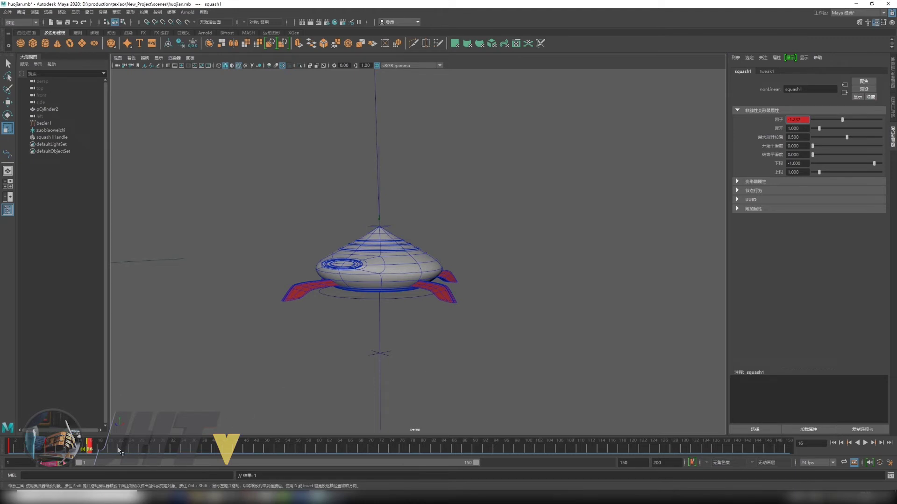
key(alt+v)
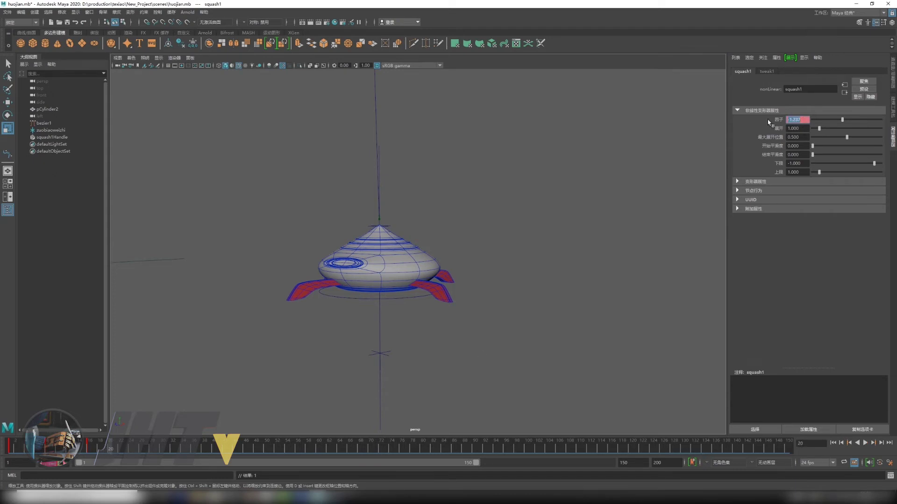
text(0)
key(Return)
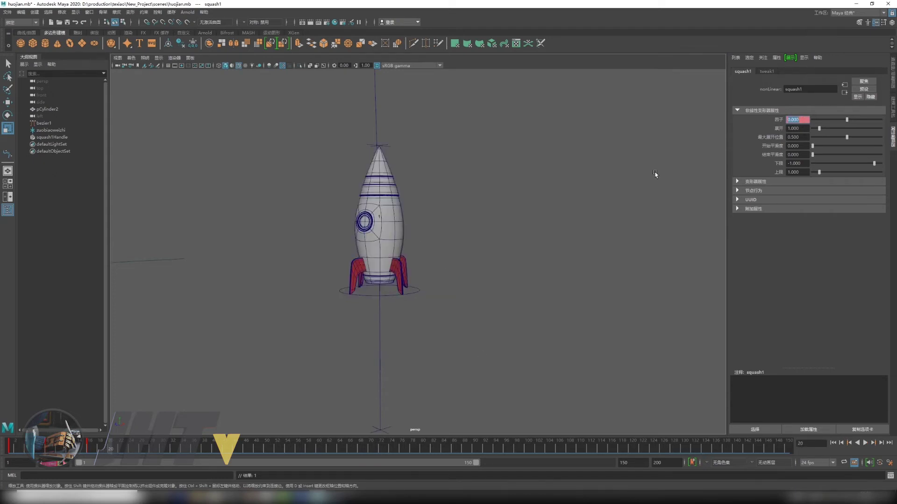
Step: Key squash1 Factor at 0 on frame 20 and play back the squash
right_click(805, 120)
click(817, 127)
key(alt+v)
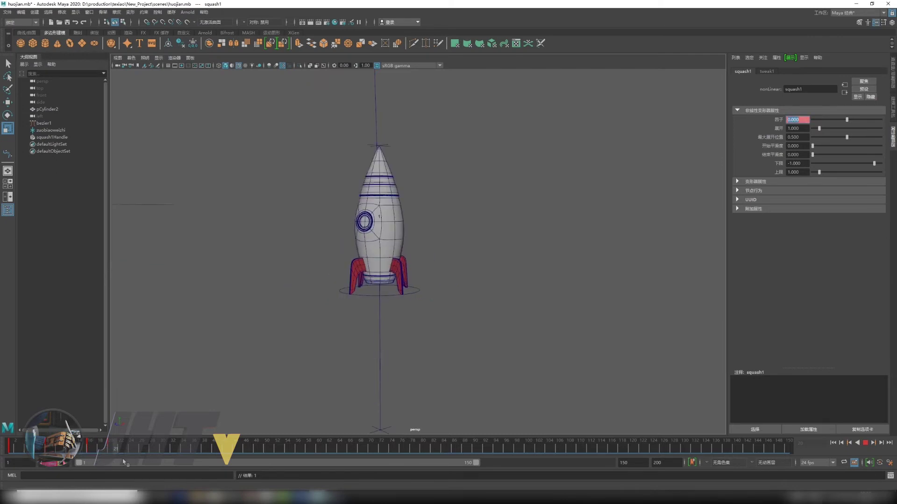
key(alt+v)
scroll(353, 344, down, 5)
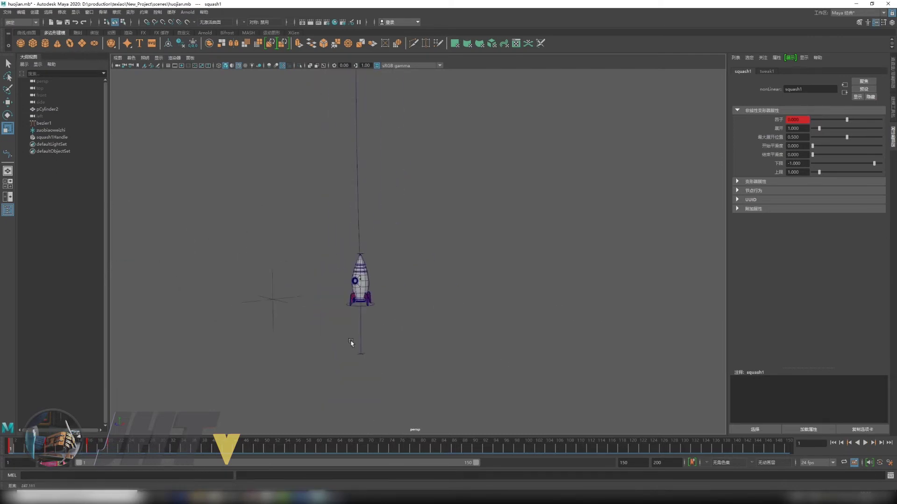
scroll(414, 317, up, 5)
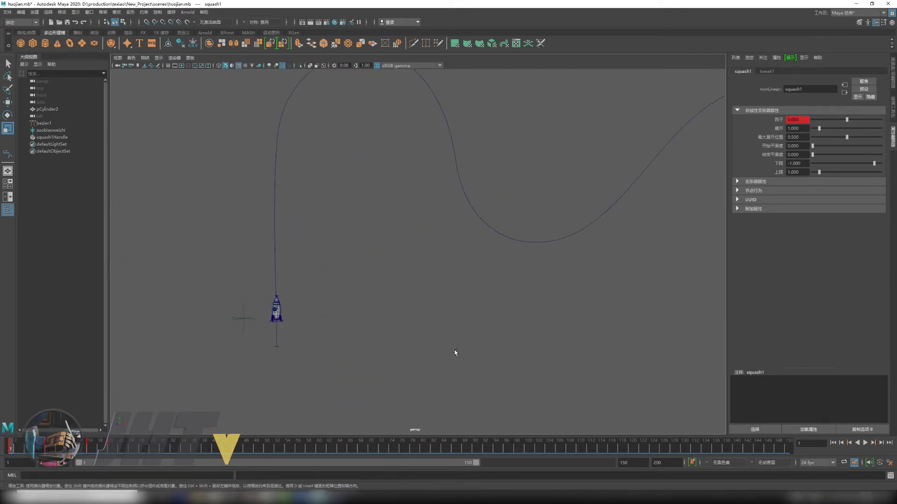
Step: Play the rocket's flight, then show bezier1's motionPath1 attributes and deselect the curve
click(865, 443)
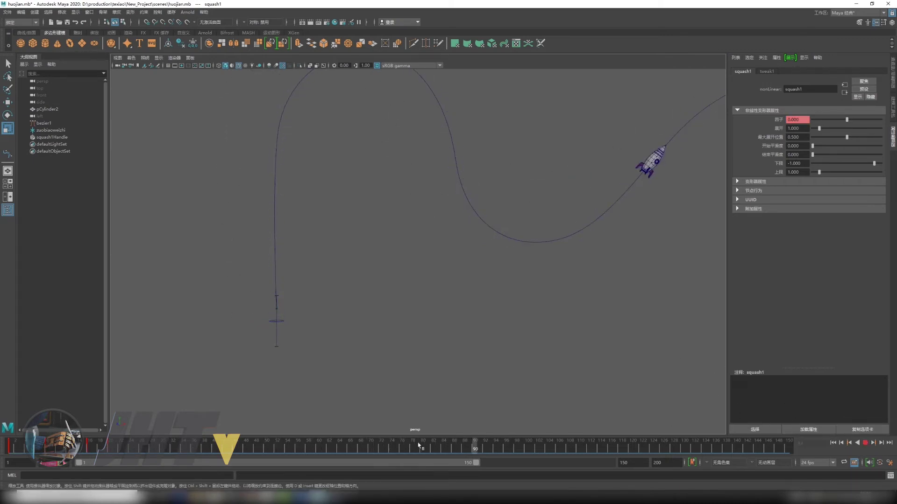
key(Escape)
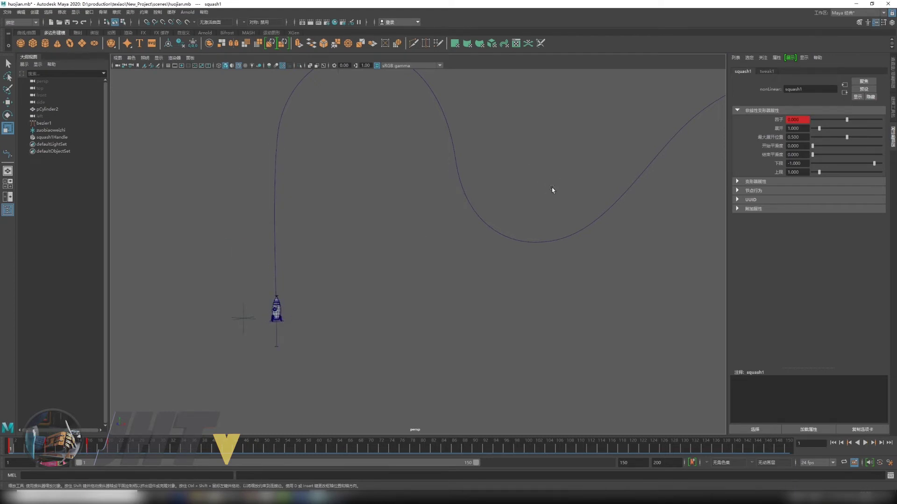
click(535, 257)
scroll(455, 256, down, 1)
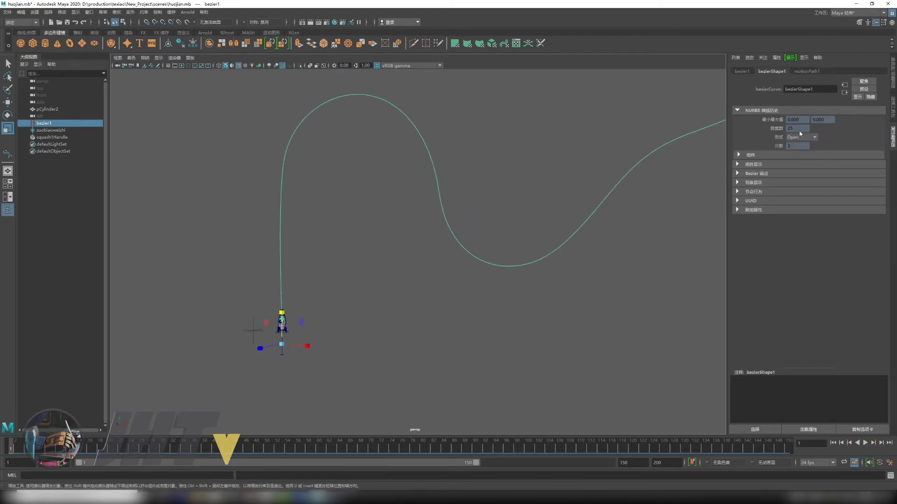
click(808, 72)
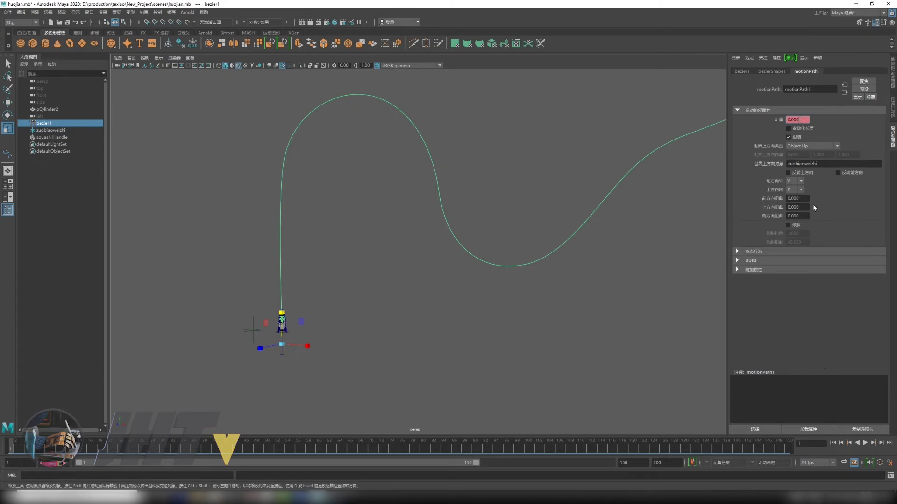
click(755, 429)
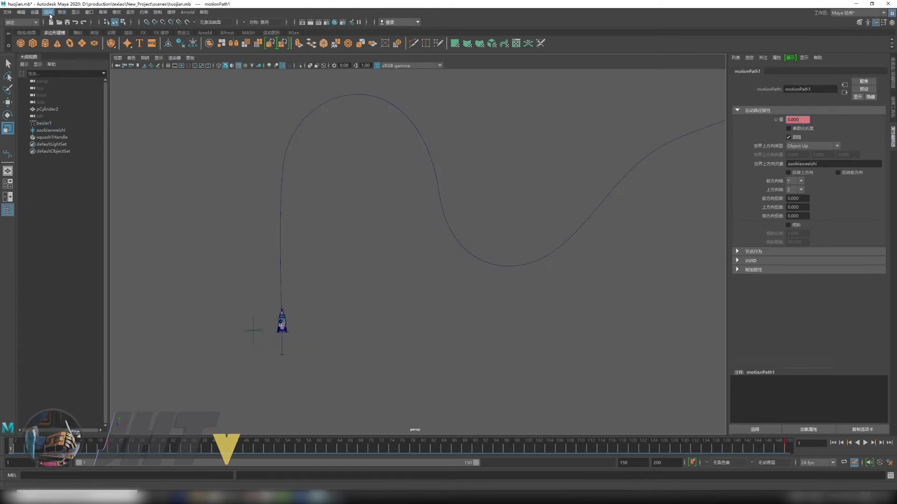
Step: In the Graph Editor, frame the motionPath1 U value curve and make the frame-20 key linear
click(89, 14)
mouse_move(112, 51)
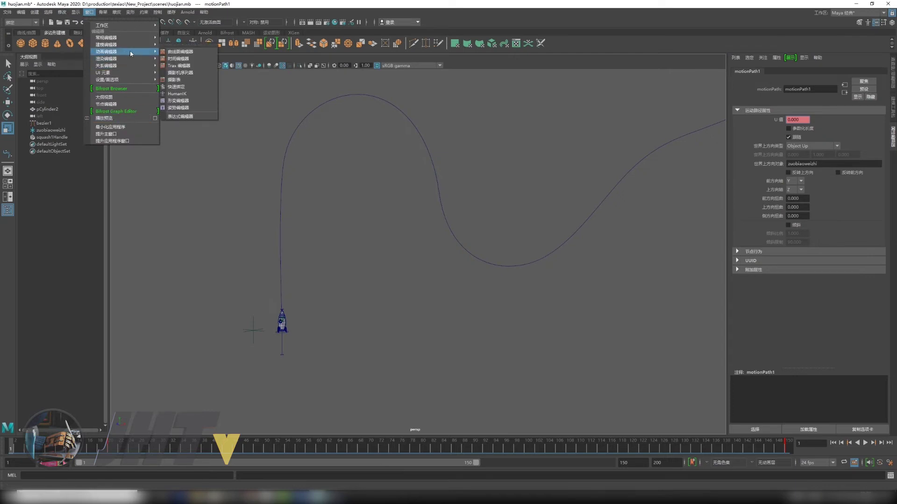
click(169, 52)
scroll(351, 257, down, 5)
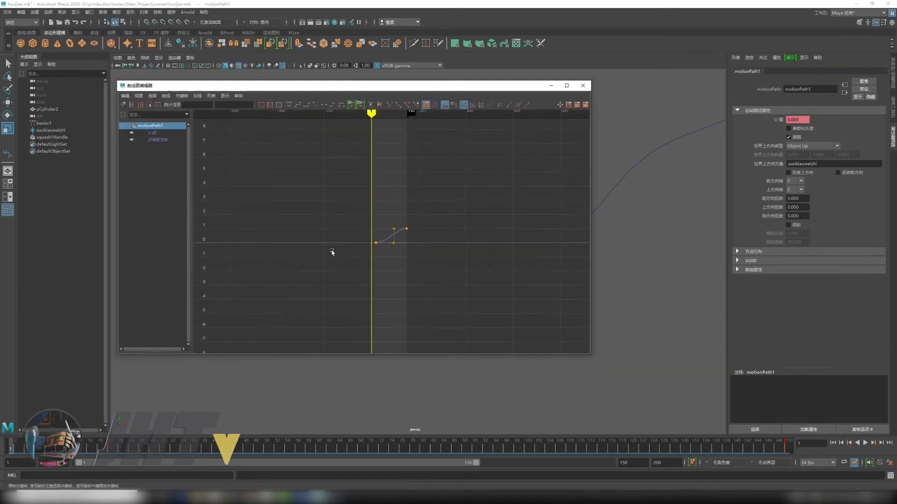
key(f)
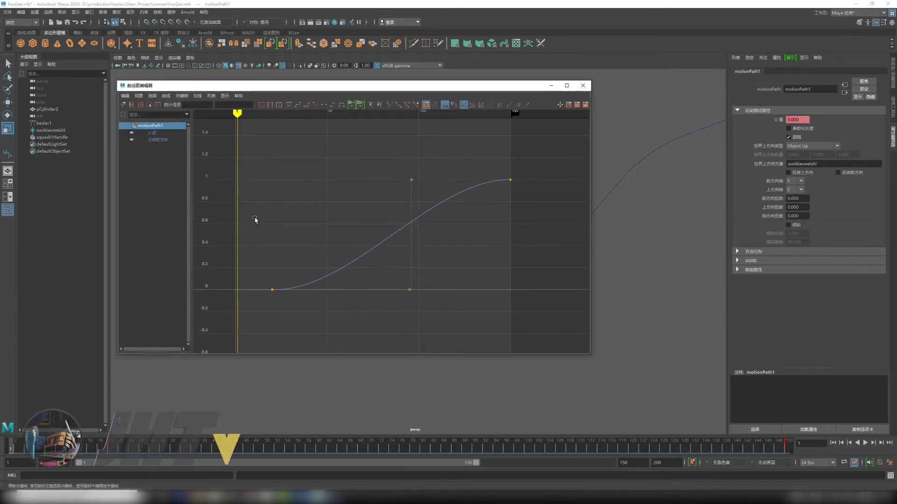
drag(255, 220, 330, 300)
drag(490, 219, 542, 175)
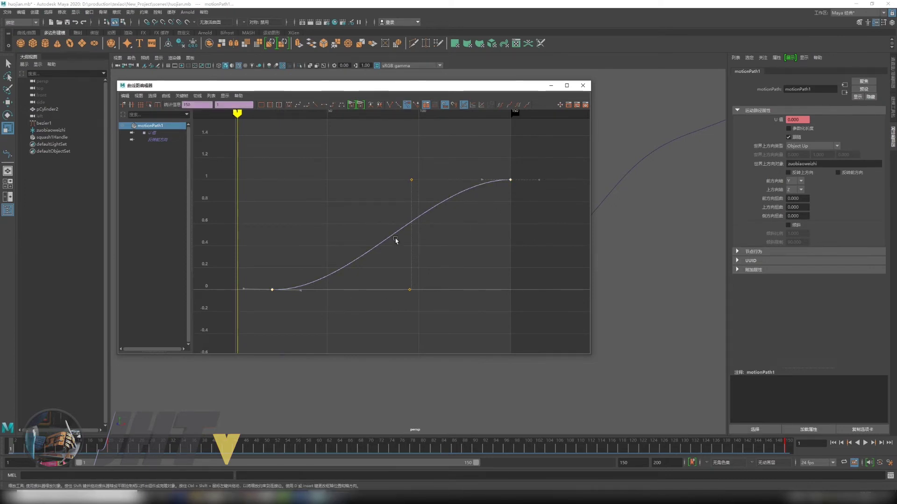
drag(311, 256, 309, 254)
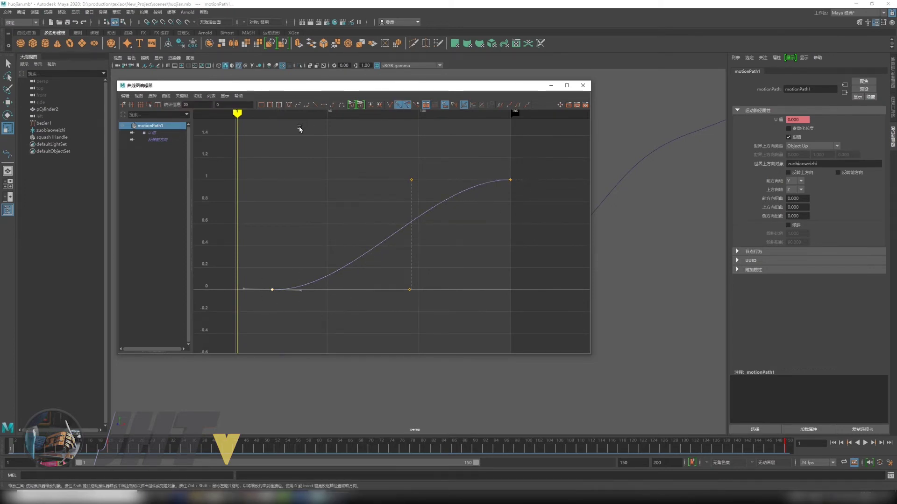
click(314, 104)
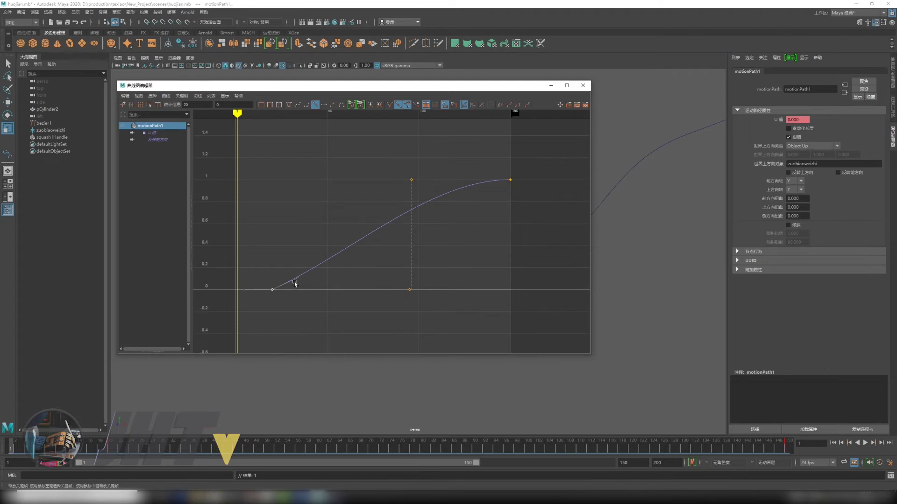
Step: Lengthen and flatten the frame-20 key's tangent, then fit the whole curve in view
scroll(278, 263, up, 5)
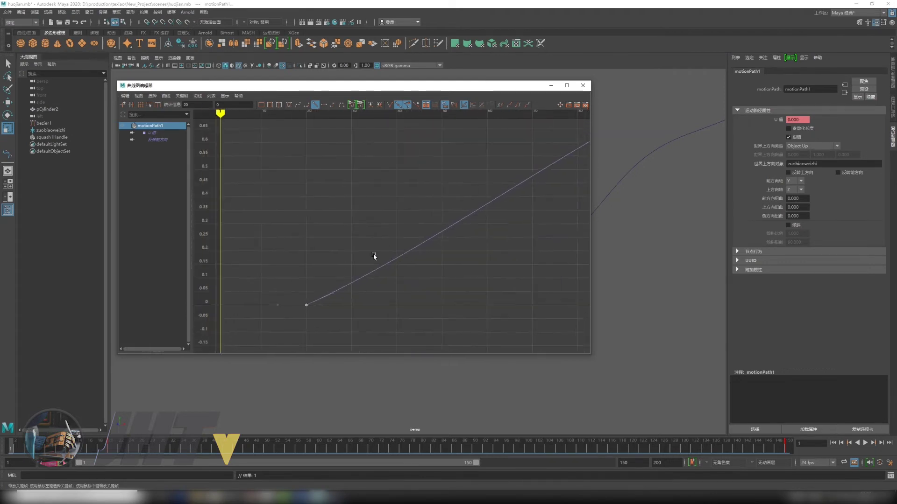
scroll(374, 256, up, 3)
alt+middle_drag(313, 315, 367, 260)
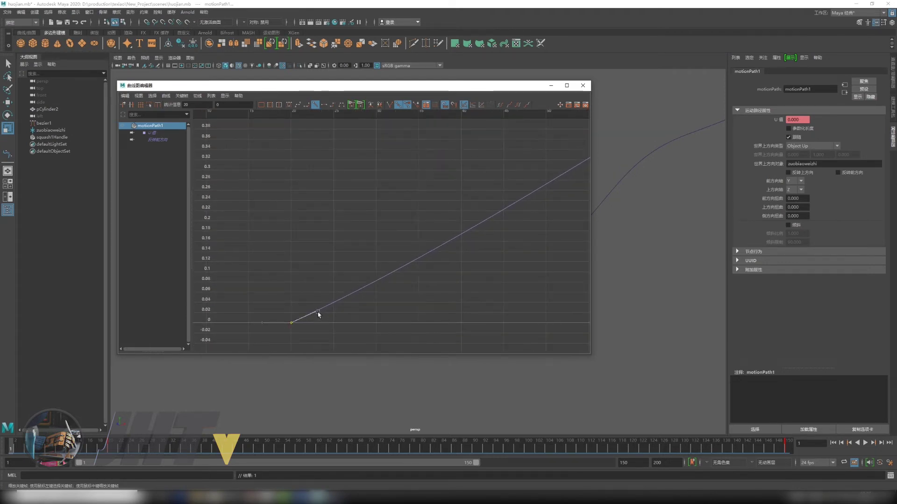
drag(316, 312, 322, 310)
key(a)
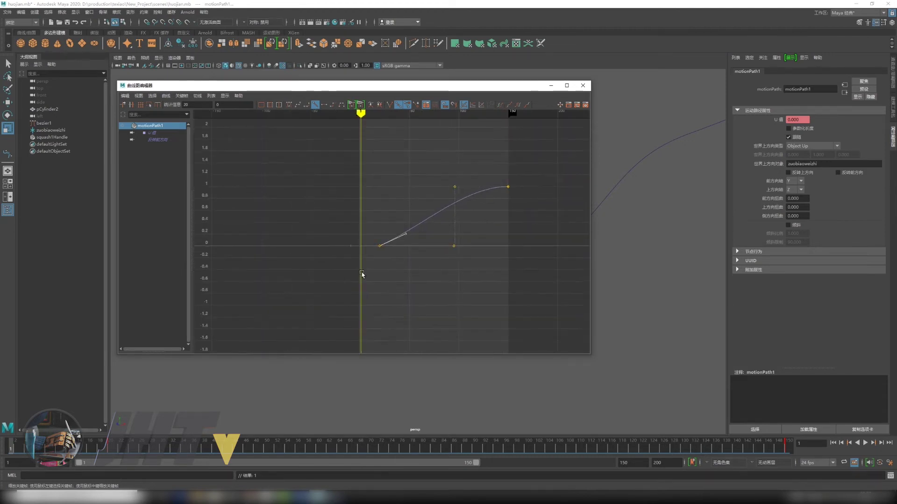
alt+middle_drag(360, 274, 395, 256)
key(a)
scroll(392, 276, down, 1)
scroll(425, 261, down, 1)
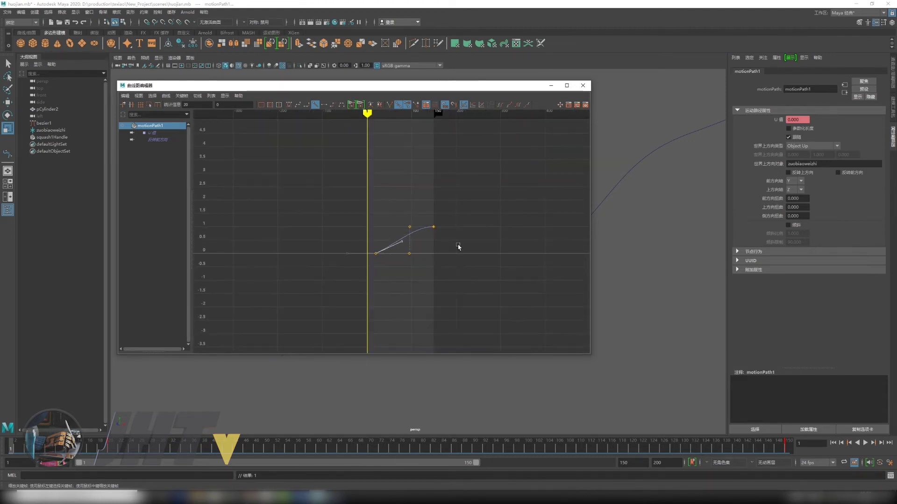
scroll(434, 248, up, 1)
scroll(413, 261, up, 2)
scroll(397, 266, down, 3)
Step: Move the frame-20 key's tangent to ease the curve's start, then close the Graph Editor
click(380, 258)
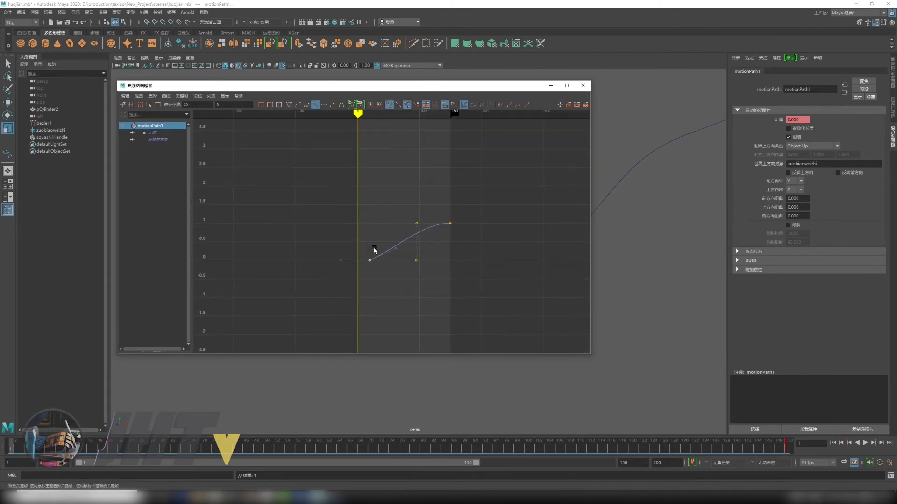
scroll(395, 269, up, 5)
scroll(390, 271, down, 2)
scroll(374, 267, down, 1)
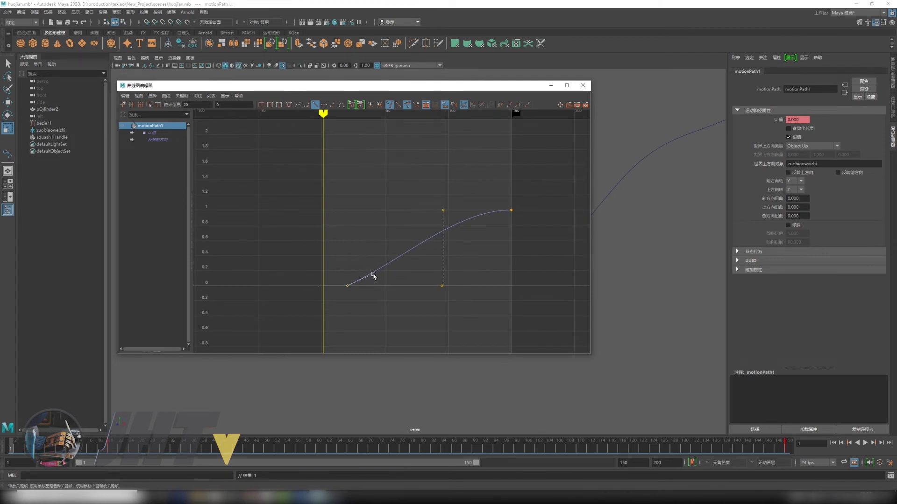
key(w)
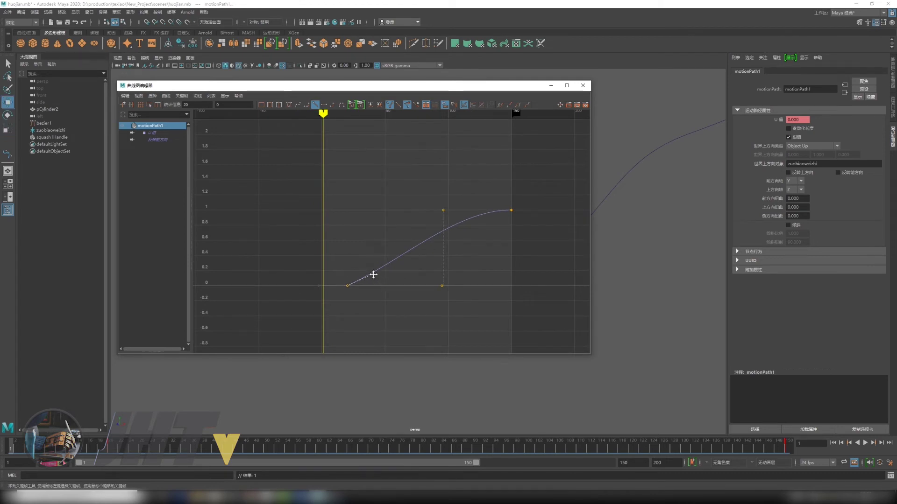
drag(374, 275, 369, 276)
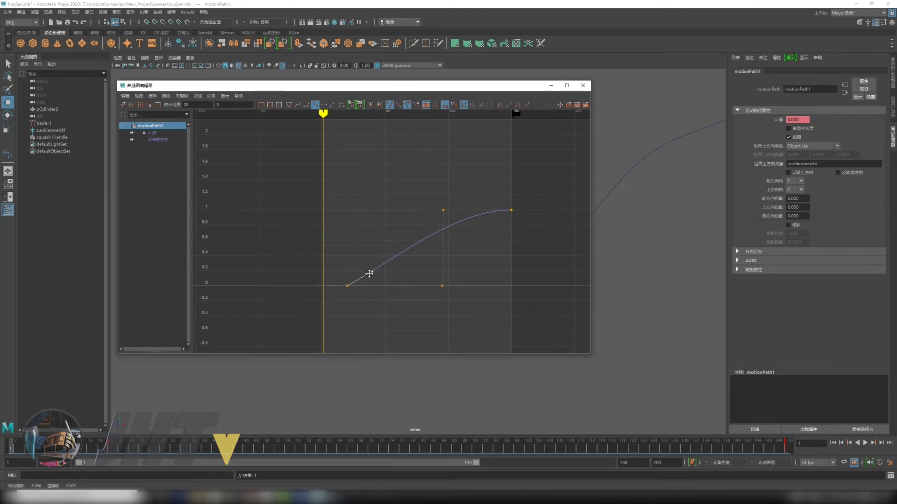
click(484, 237)
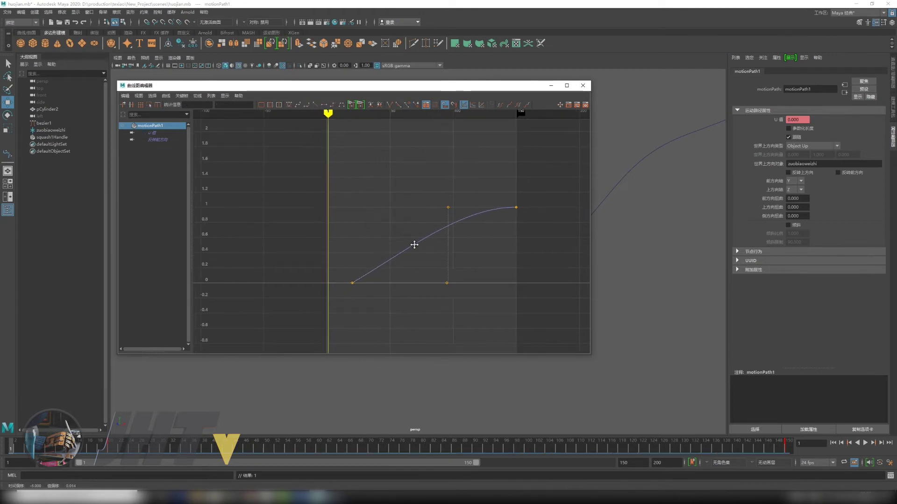
alt+right_drag(412, 245, 570, 134)
click(583, 87)
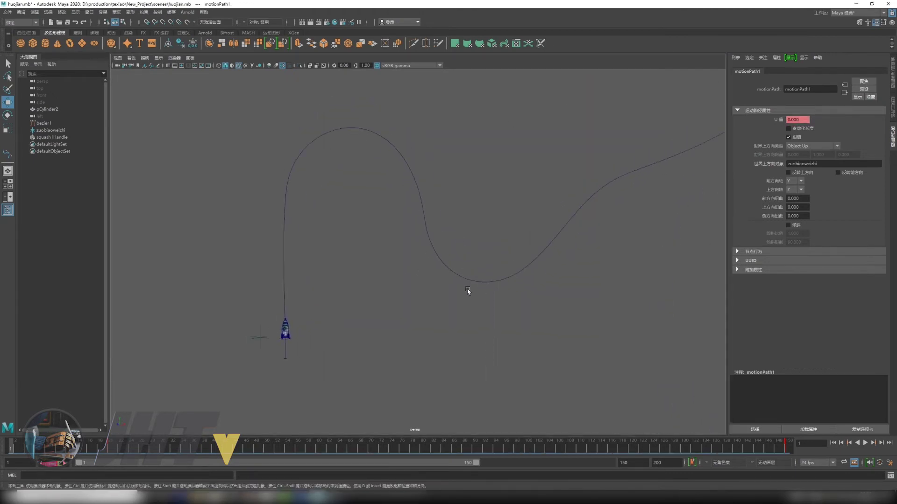
Step: Play and scrub the rocket through frames 88, 108, 134 and back to 90, zooming in close
click(865, 443)
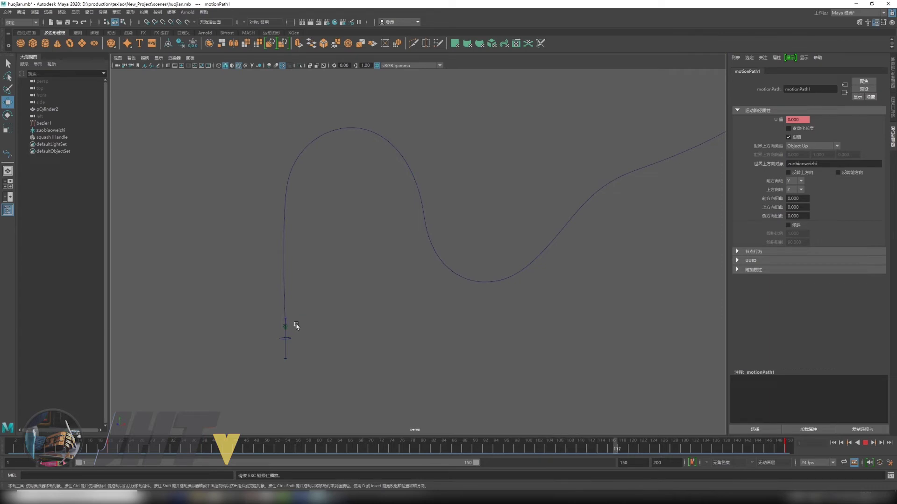
mouse_move(295, 325)
alt+mouse_down()
mouse_move(465, 326)
mouse_move(409, 330)
mouse_move(430, 331)
alt+mouse_up()
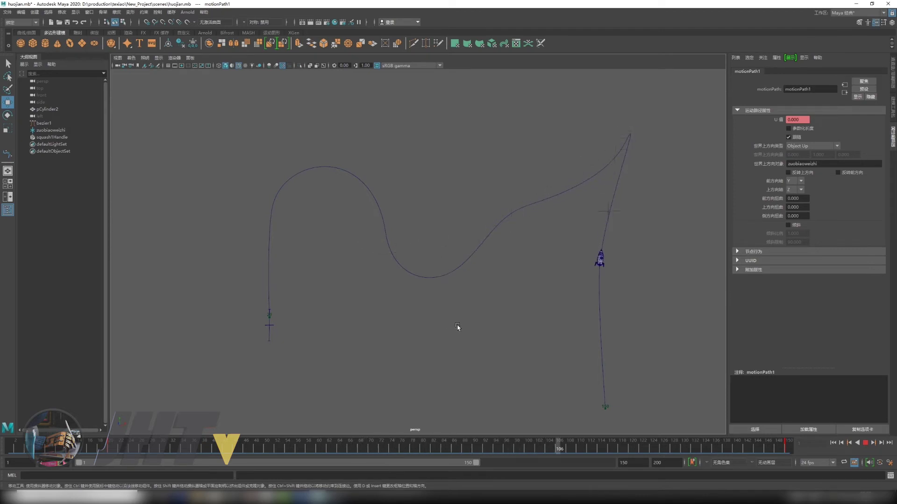
mouse_move(615, 446)
mouse_down()
mouse_move(462, 444)
mouse_move(473, 433)
mouse_move(570, 446)
mouse_up()
alt+middle_drag(724, 351, 633, 403)
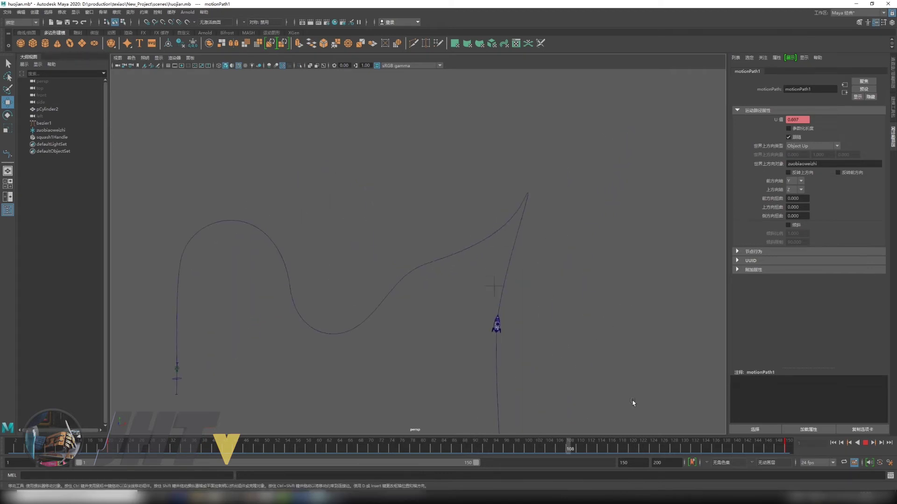
drag(571, 446, 706, 446)
alt+middle_drag(602, 334, 565, 351)
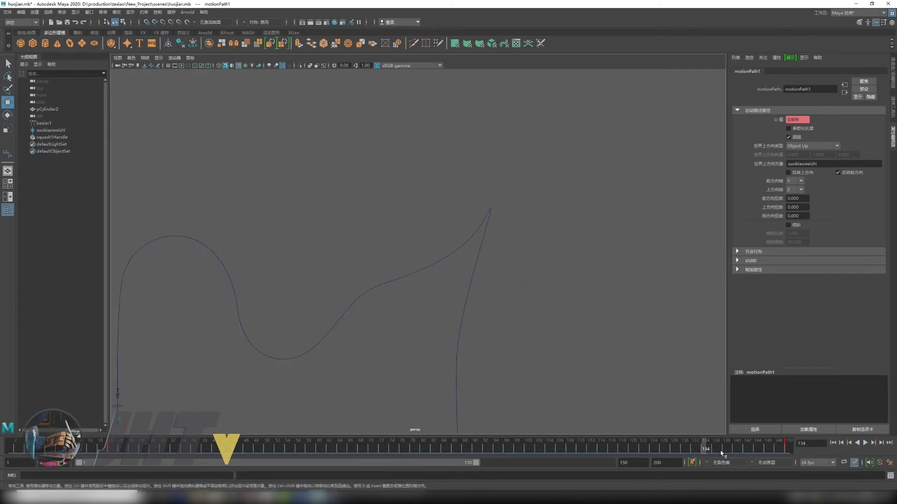
mouse_move(706, 449)
mouse_down()
mouse_move(436, 425)
mouse_move(475, 424)
mouse_move(471, 346)
mouse_up()
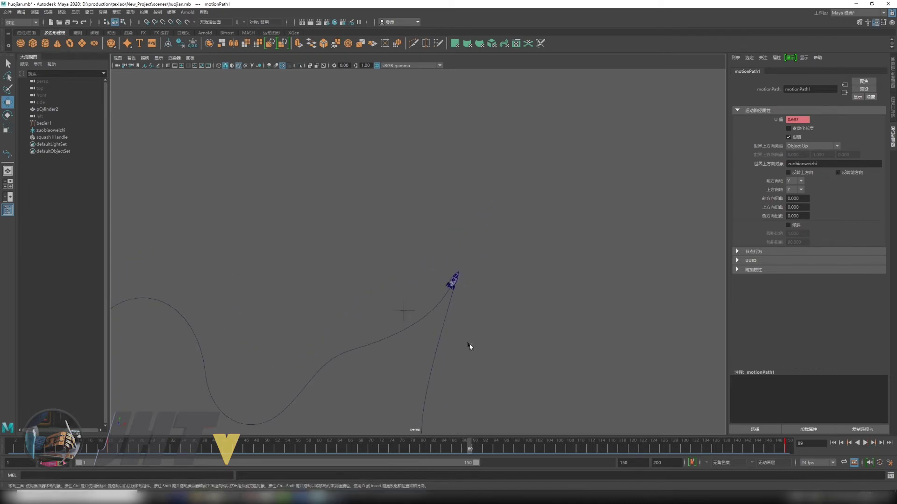
alt+right_drag(471, 347, 520, 335)
alt+middle_drag(520, 334, 494, 289)
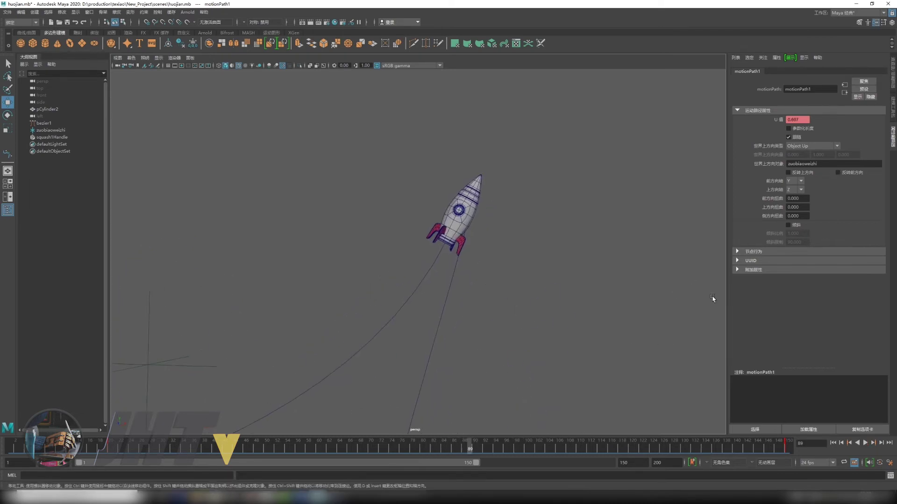
Step: Test Inverse Front on and off during playback, stopping at frame 95
key(alt+v)
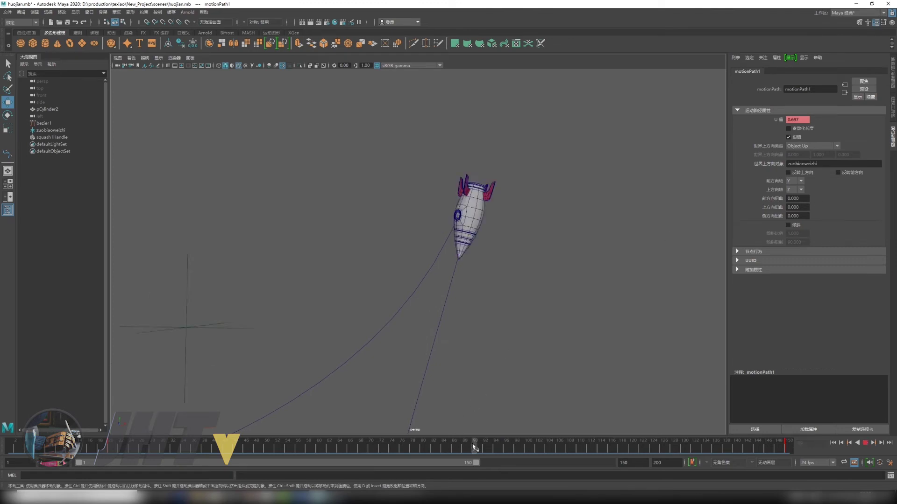
click(839, 173)
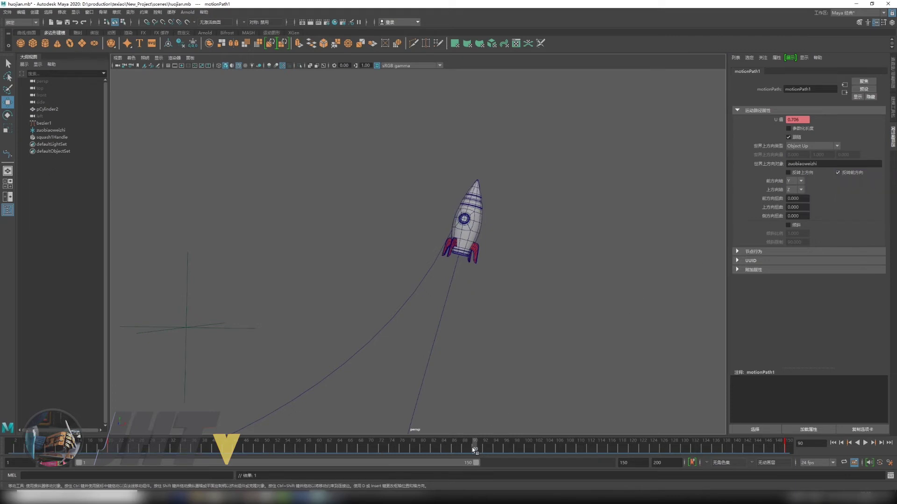
key(alt+v)
click(837, 173)
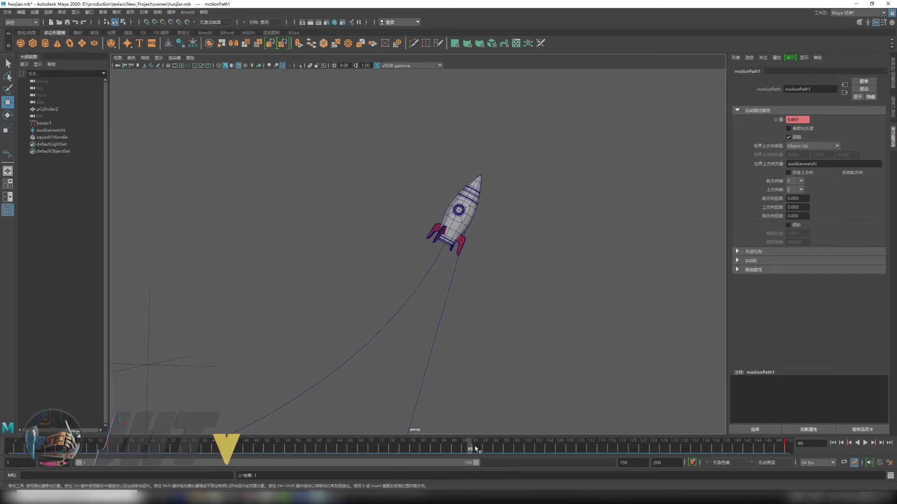
key(alt+v)
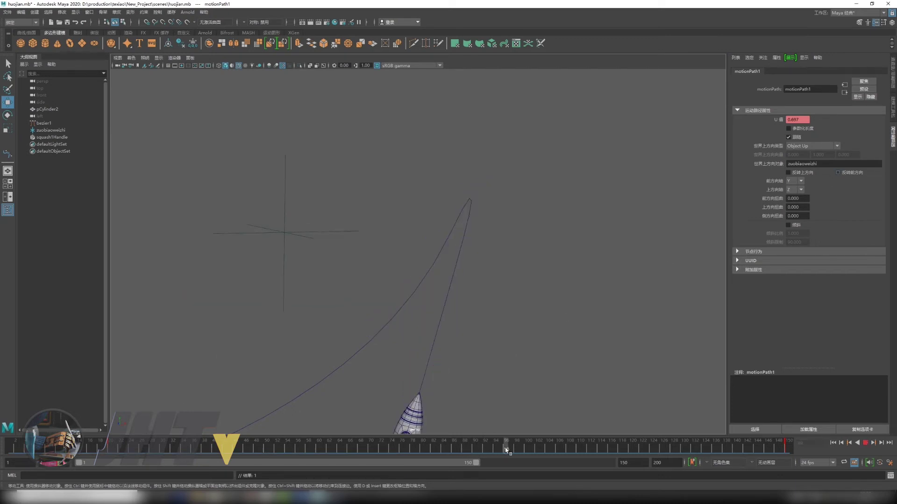
click(501, 451)
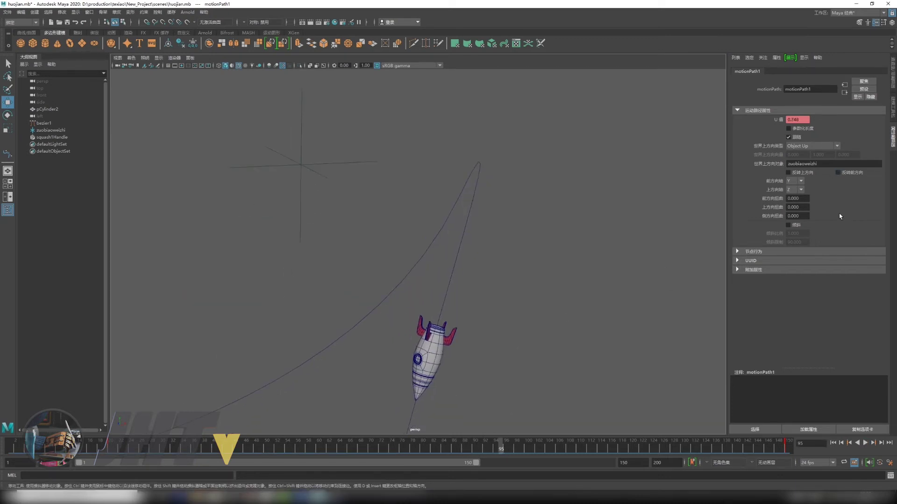
Step: Turn on Inverse Front and set a key on it at frame 95
alt+middle_drag(643, 366, 544, 296)
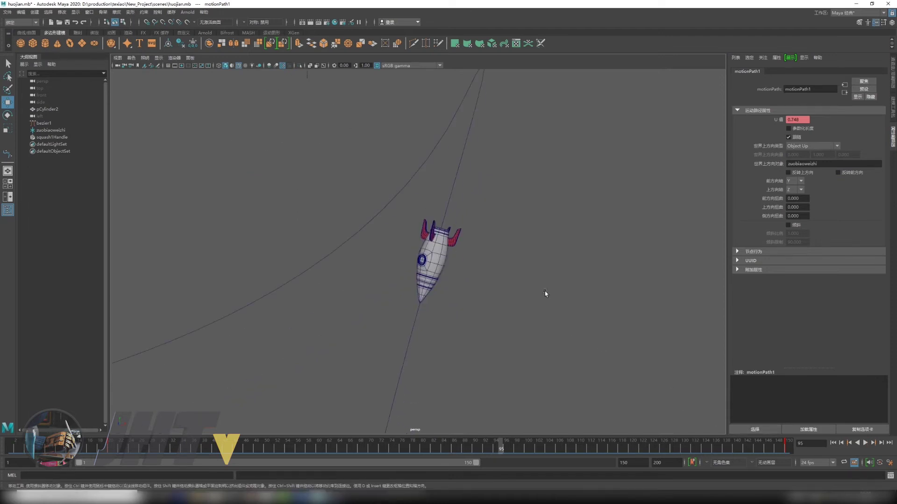
right_click(846, 175)
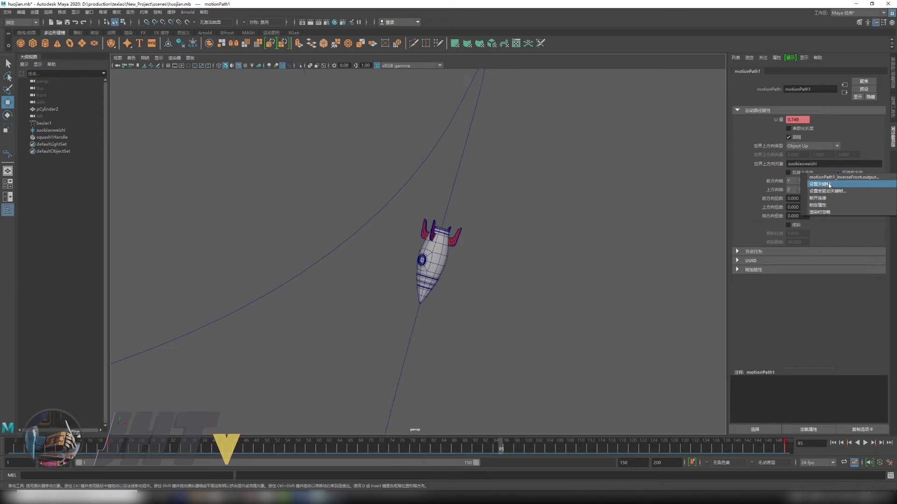
click(839, 173)
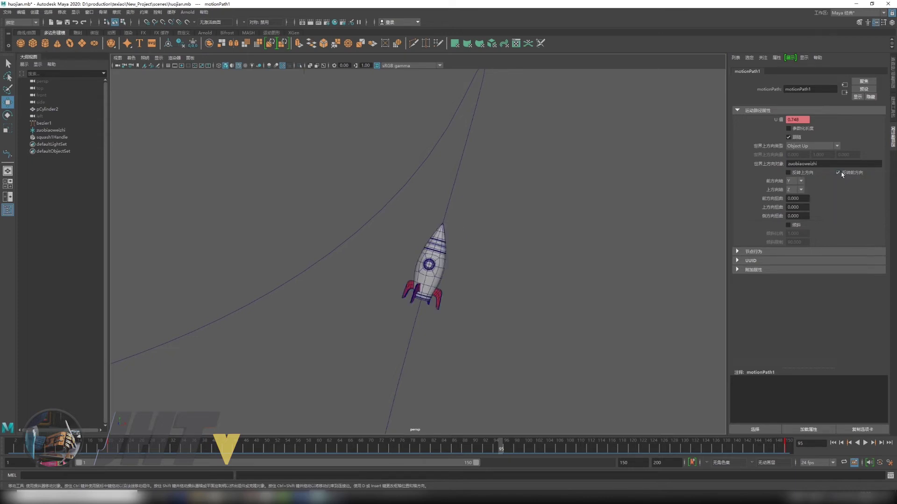
right_click(843, 175)
click(830, 186)
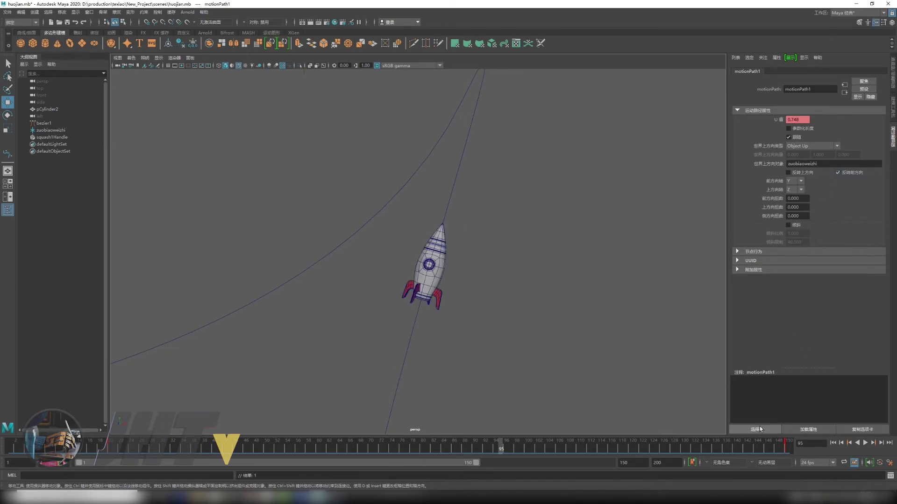
Step: Scrub from frame 90 to 126 and the path end to verify the rocket's flip
scroll(552, 308, down, 2)
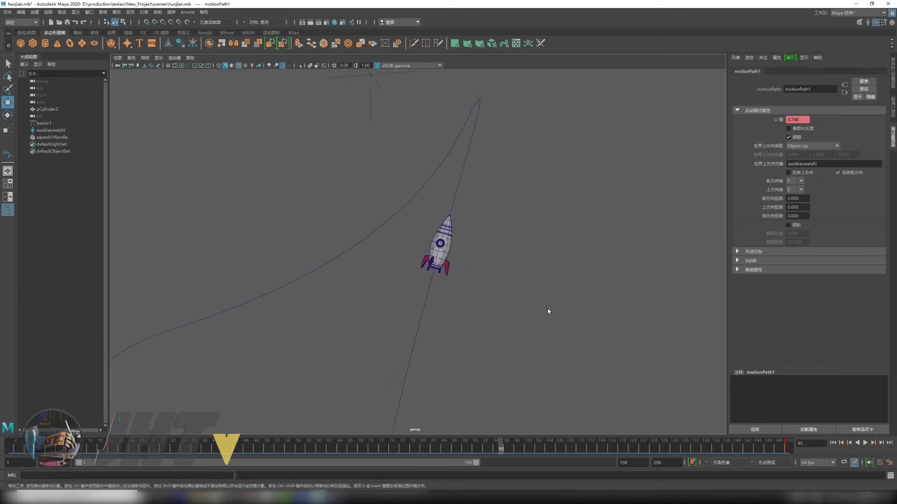
mouse_move(500, 447)
mouse_down()
mouse_move(486, 444)
mouse_move(530, 444)
mouse_move(473, 443)
mouse_up()
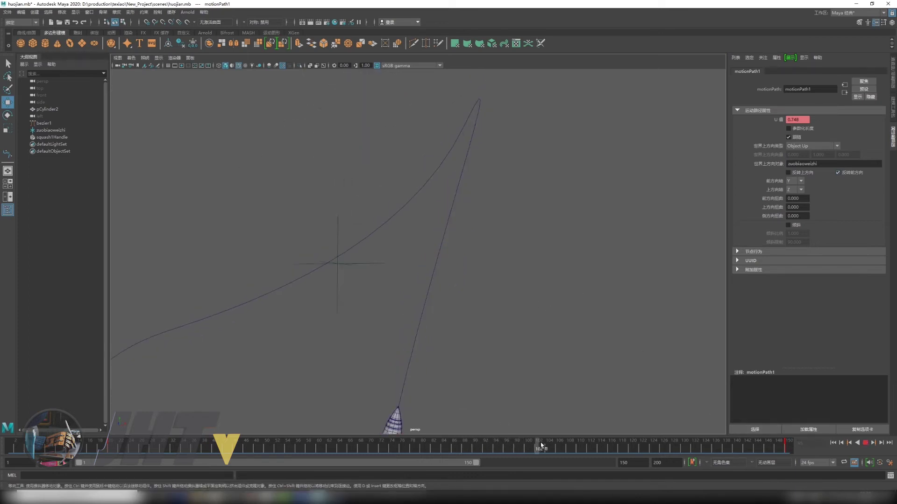
key(Escape)
alt+drag(481, 327, 504, 270)
drag(541, 448, 664, 446)
alt+drag(565, 396, 558, 312)
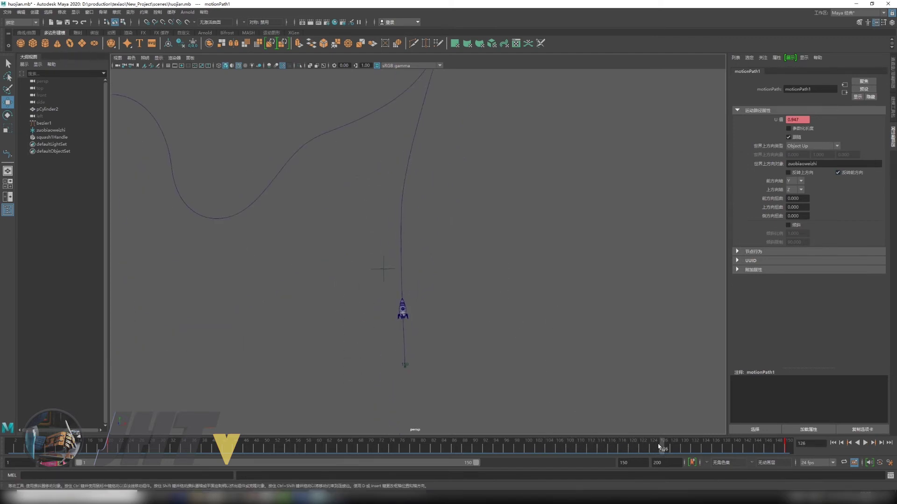
mouse_move(660, 448)
mouse_down()
mouse_move(743, 448)
mouse_move(95, 447)
mouse_up()
Step: Frame the whole motion path, return to frame 1, and play the full flight
scroll(355, 309, down, 5)
mouse_move(363, 308)
alt+mouse_down()
mouse_move(447, 310)
mouse_move(406, 321)
alt+mouse_up()
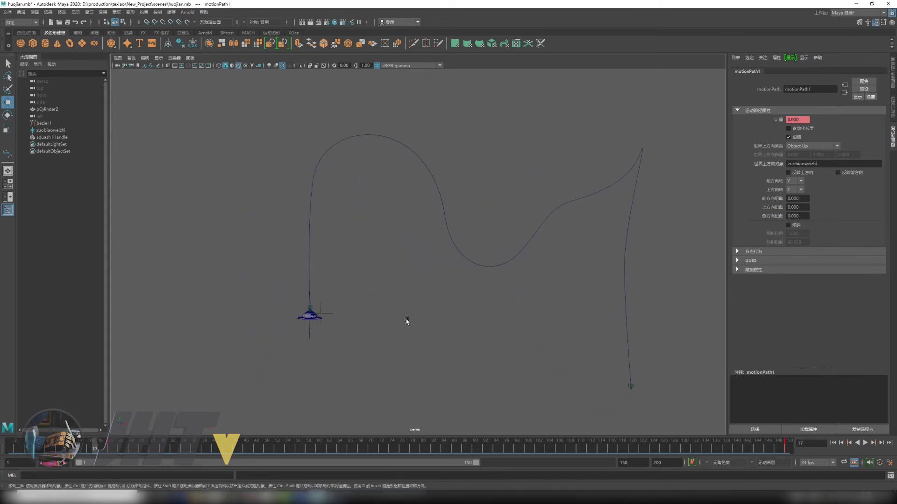
alt+right_drag(407, 321, 434, 320)
drag(87, 448, 1, 446)
key(alt+v)
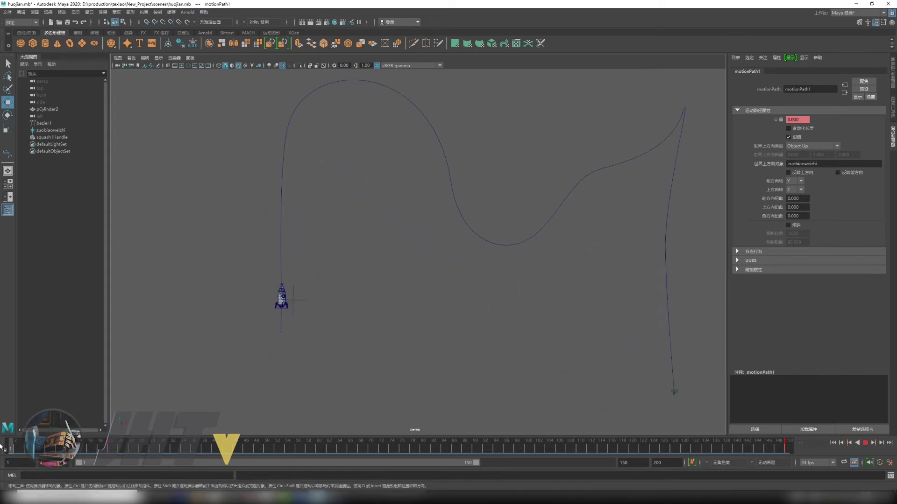
alt+drag(470, 338, 492, 352)
key(alt+v)
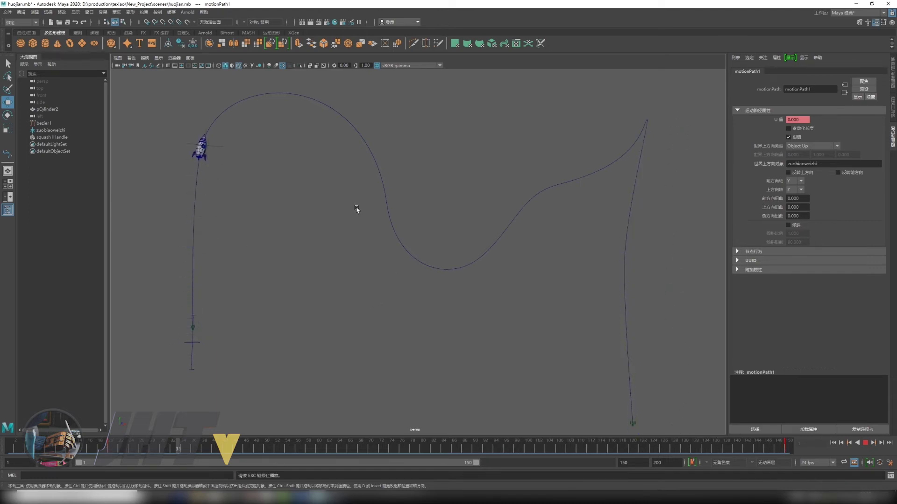
Step: Stop playback, scrub back to frame 1, and pull the view back to the whole path
click(866, 443)
mouse_move(490, 448)
mouse_down()
mouse_move(115, 446)
mouse_move(40, 415)
mouse_up()
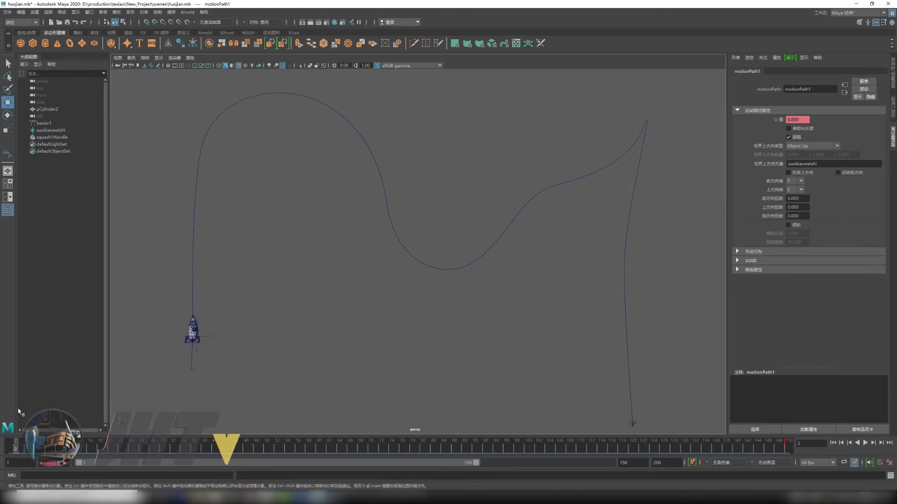
mouse_move(269, 373)
alt+mouse_down()
mouse_move(276, 328)
mouse_move(189, 420)
alt+mouse_up()
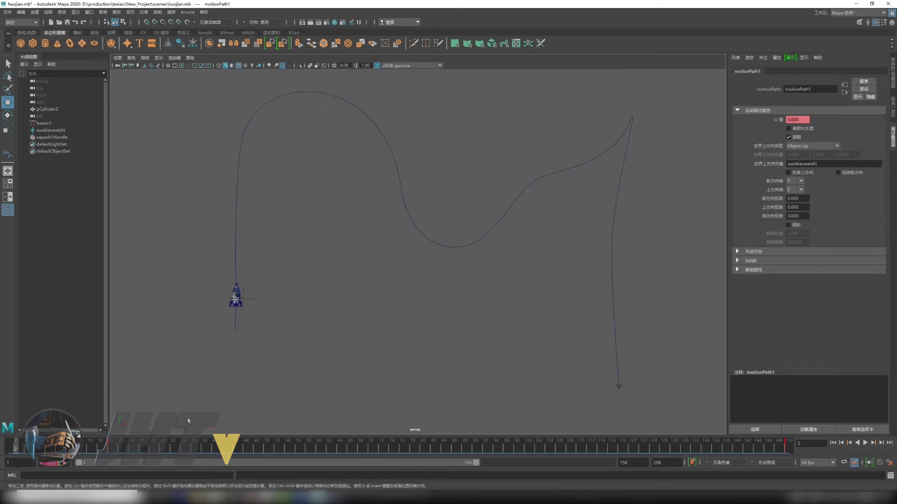
drag(20, 449, 7, 454)
alt+drag(306, 296, 326, 313)
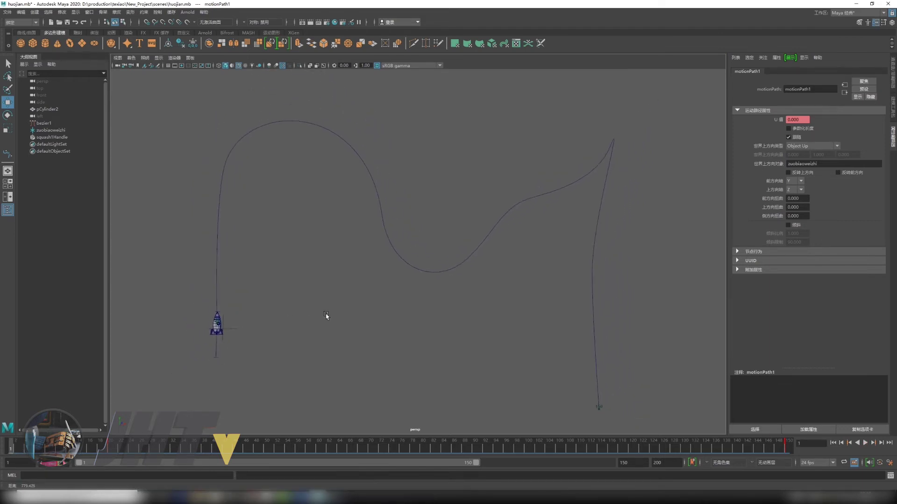
scroll(327, 312, down, 2)
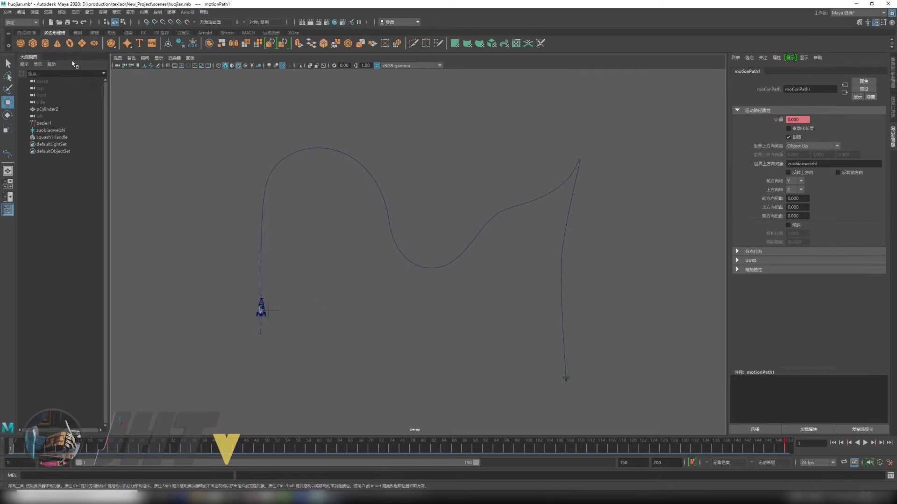
Step: Start a new scene without saving the rocket-scene changes and dismiss the error
click(7, 12)
click(45, 32)
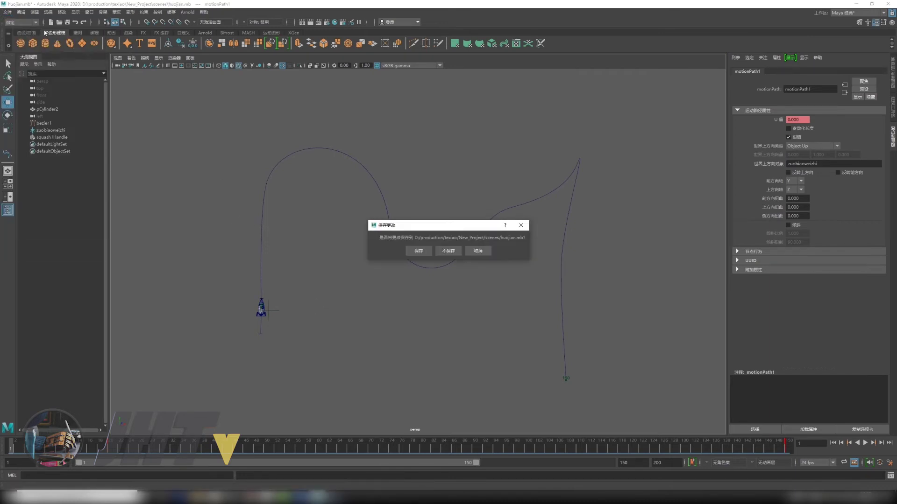
click(448, 251)
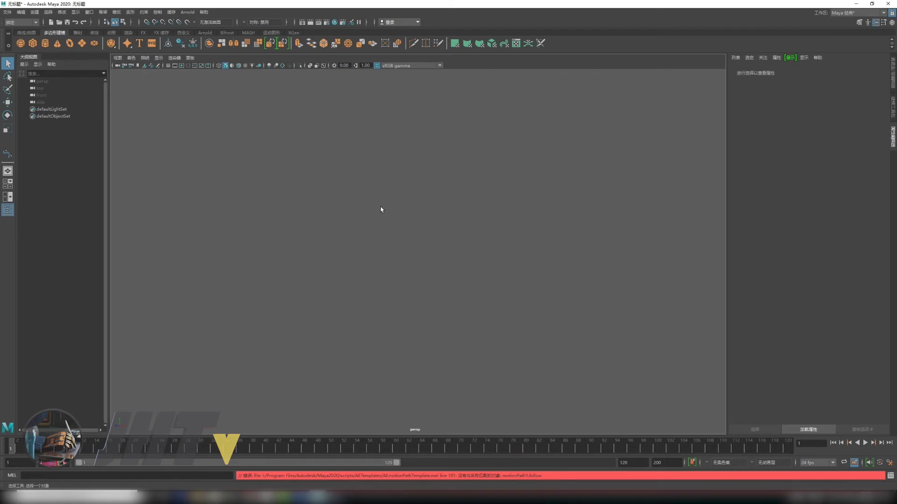
click(376, 220)
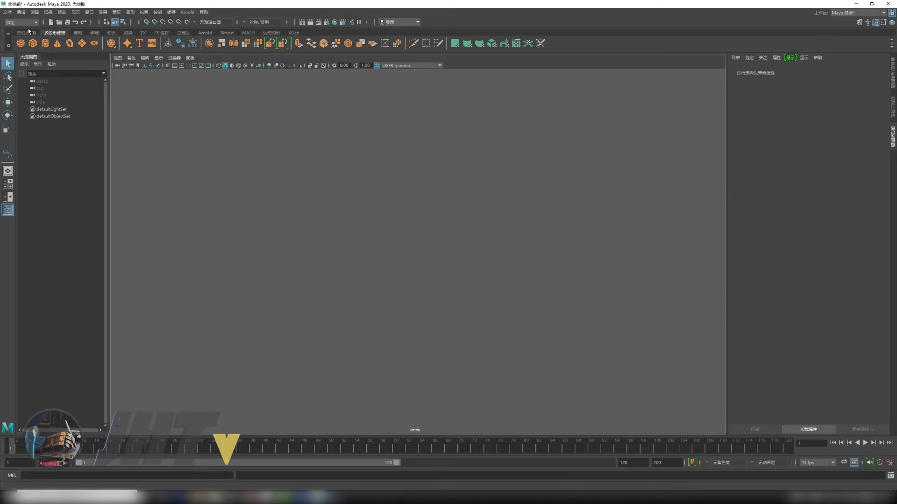
Step: Reopen huojian.mb from Recent Files without saving, and select the rocket model
click(8, 12)
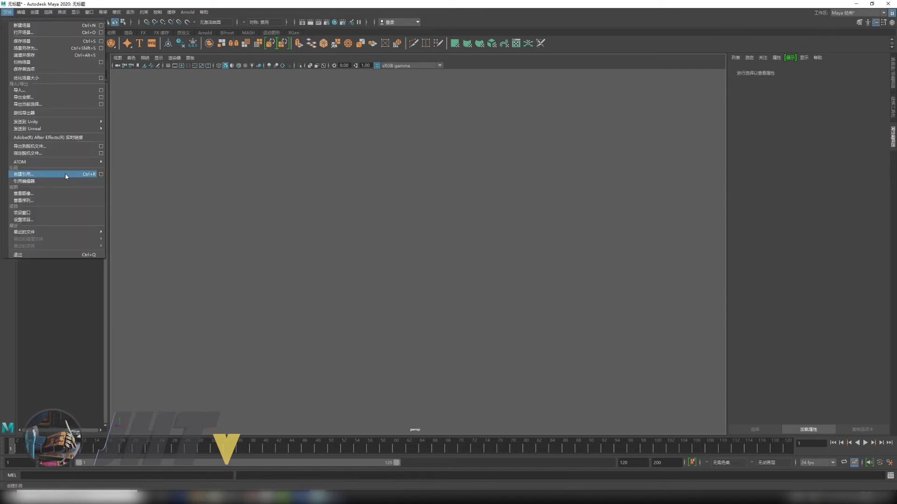
click(242, 135)
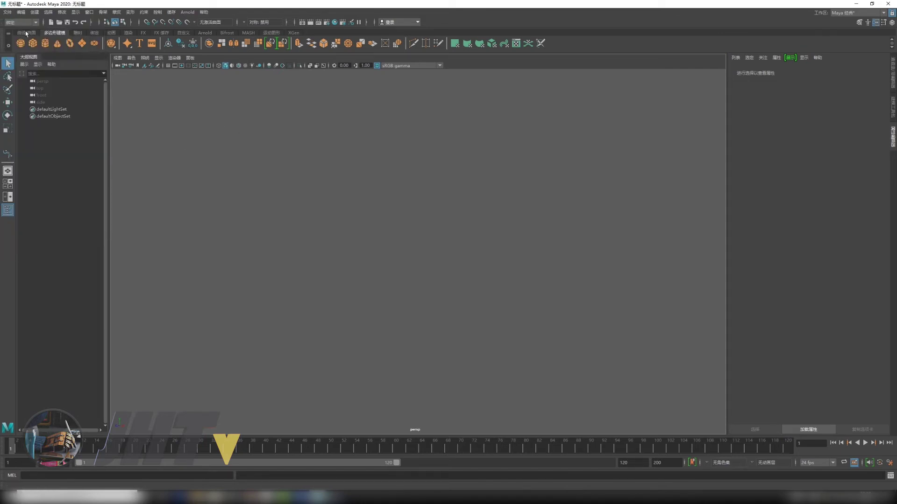
click(7, 13)
mouse_move(56, 232)
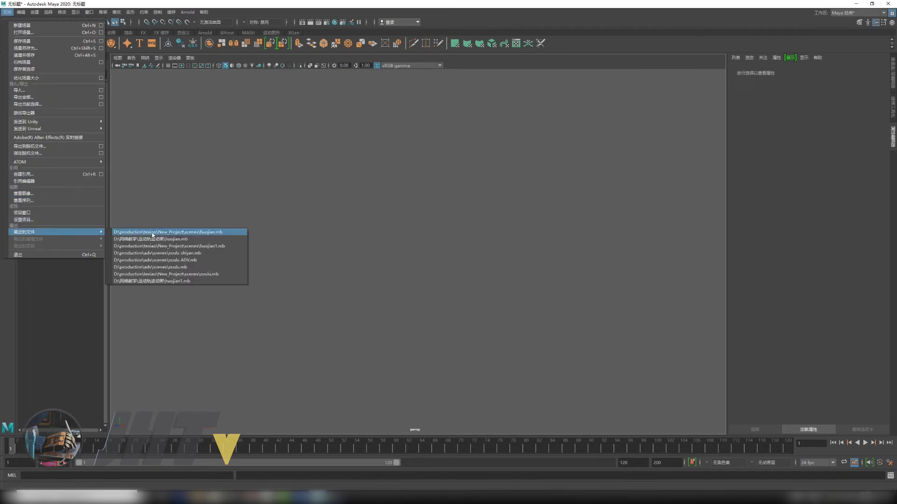
click(152, 232)
click(447, 252)
drag(287, 179, 445, 254)
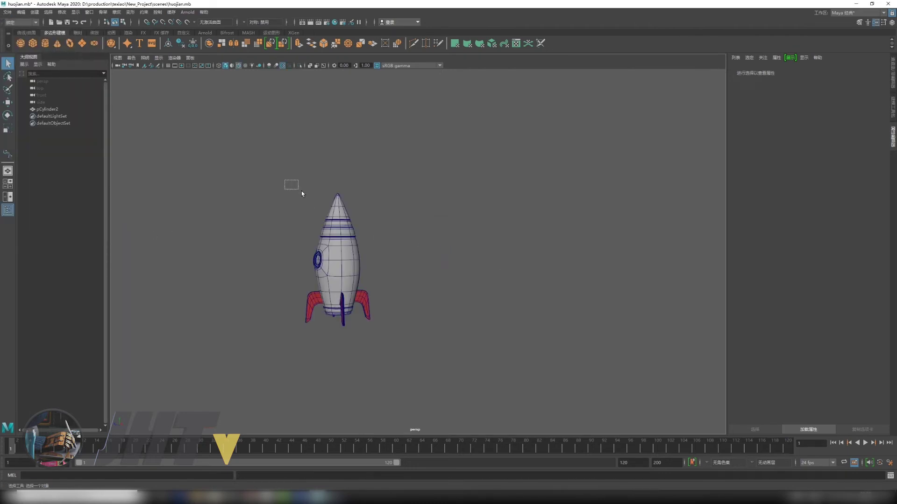
Step: Show pCylinder2's channel values, frame and pan around the rocket, then deselect it
click(894, 81)
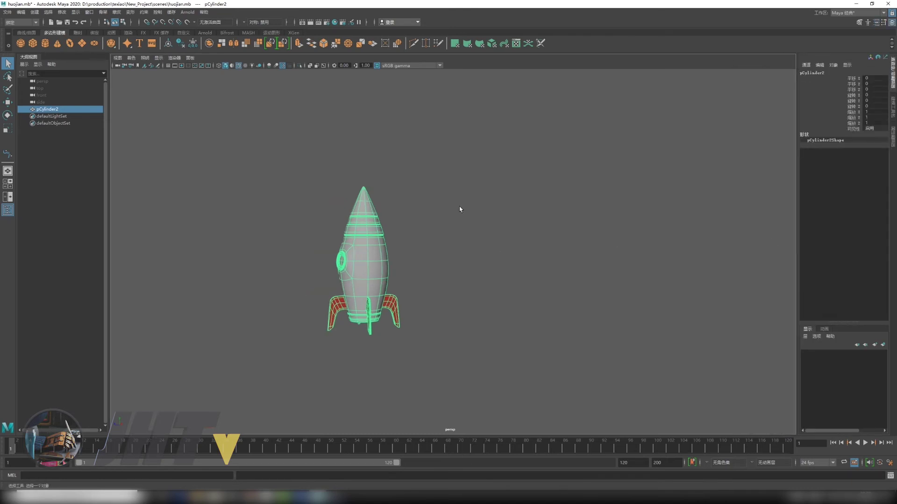
key(f)
alt+drag(518, 254, 543, 261)
key(w)
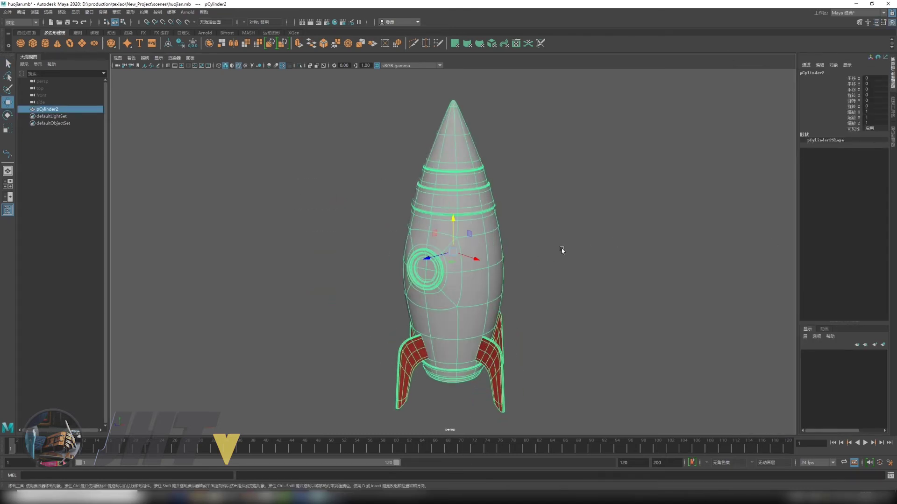
scroll(486, 241, down, 5)
alt+middle_drag(487, 241, 391, 259)
scroll(374, 269, down, 3)
click(466, 234)
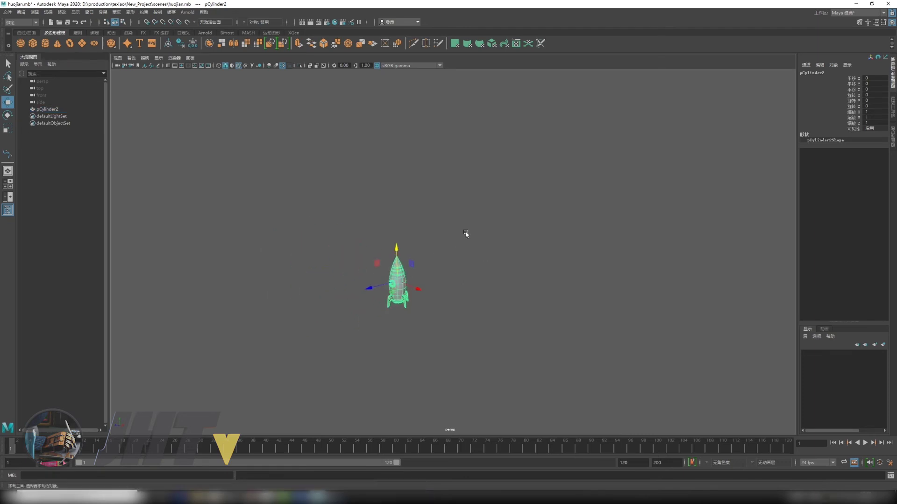
Step: Switch to the front view through the hotbox and centre the rocket in it
key(space)
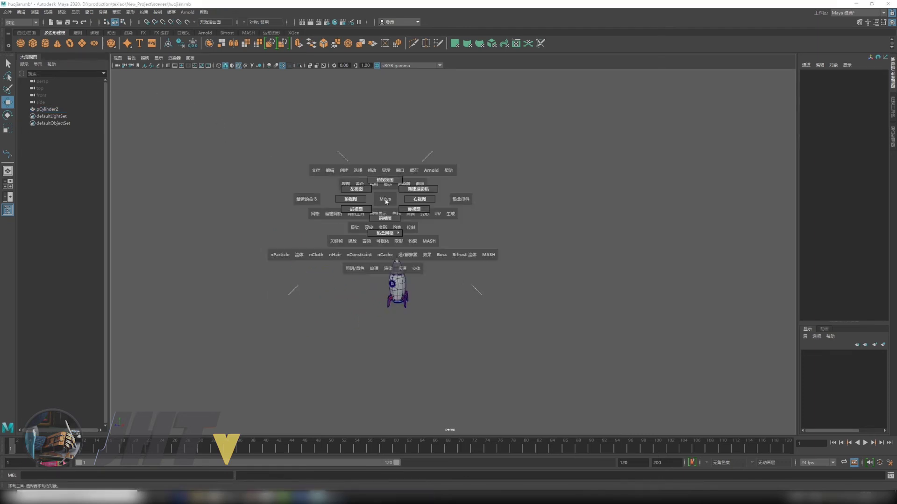
drag(372, 200, 380, 215)
scroll(321, 195, down, 5)
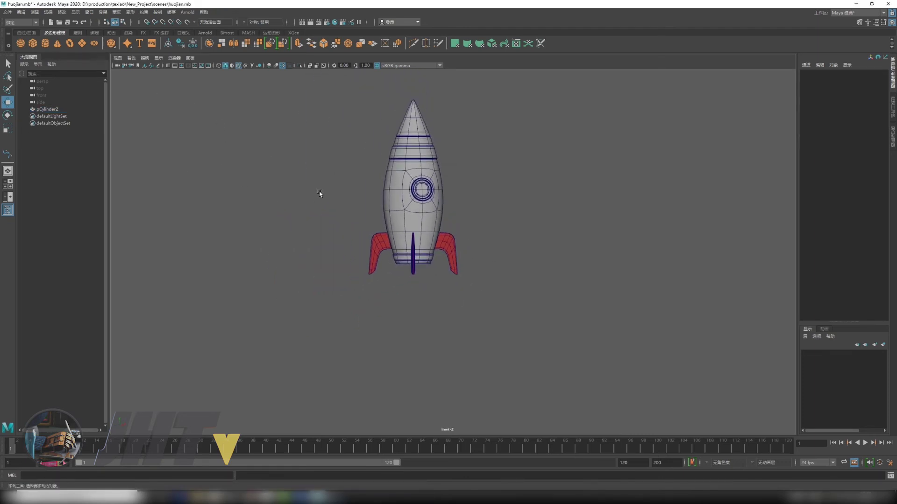
alt+middle_drag(296, 216, 355, 252)
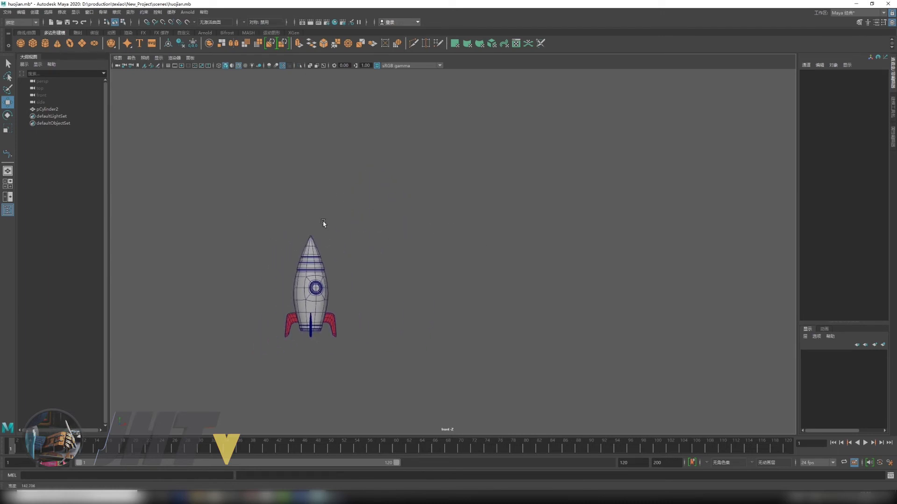
click(34, 13)
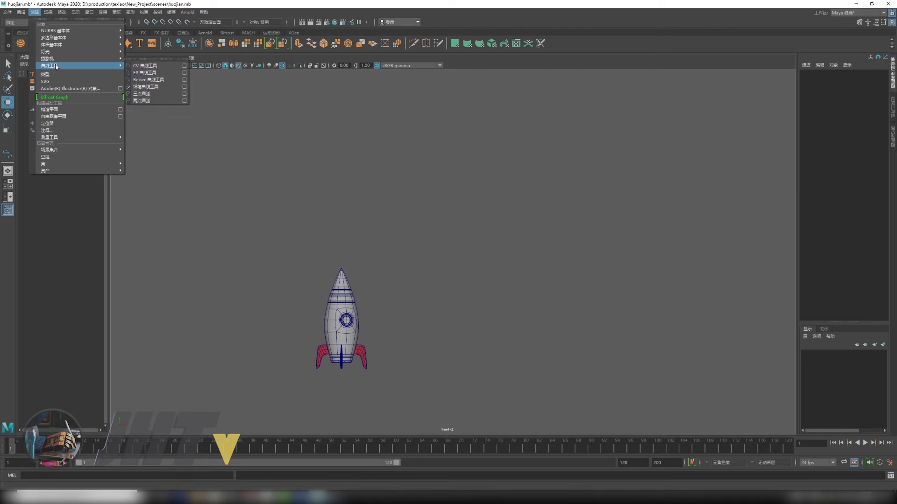
mouse_move(77, 65)
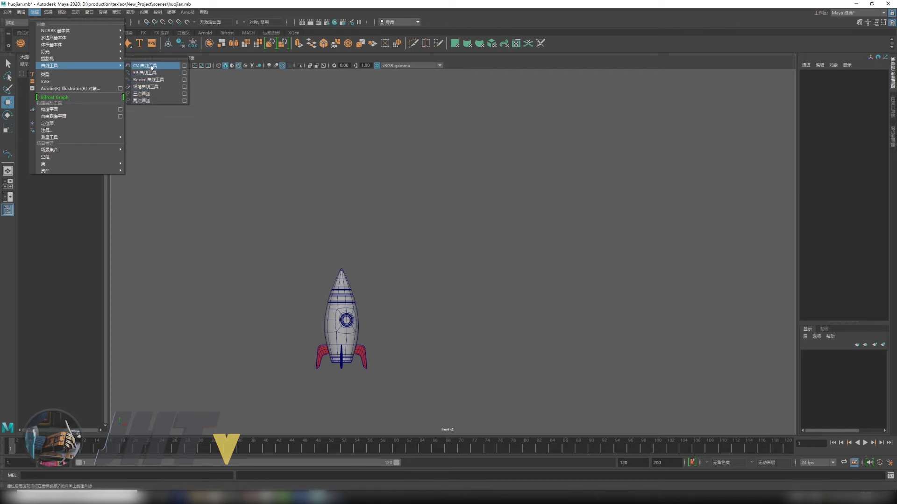
Step: Place CV curve points sweeping from the upper left down to the right in the front view
click(184, 68)
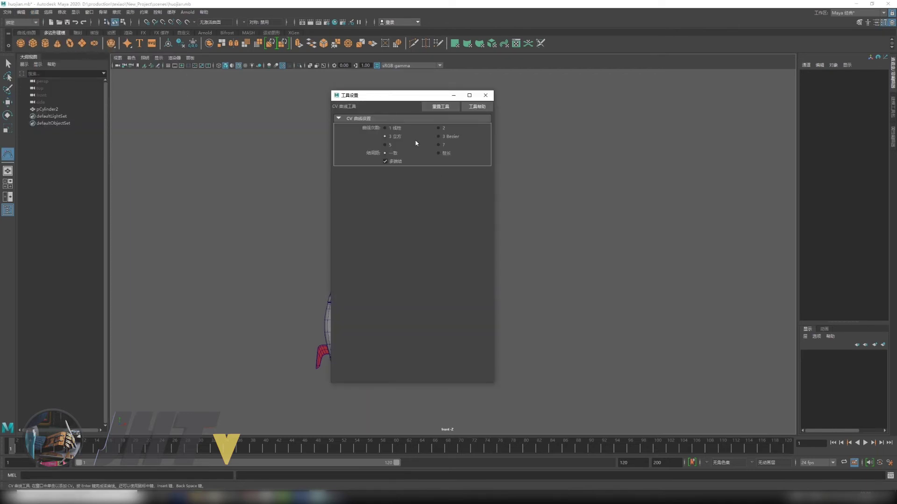
click(485, 95)
mouse_move(318, 190)
alt+middle_down()
mouse_move(258, 210)
mouse_move(324, 186)
alt+middle_up()
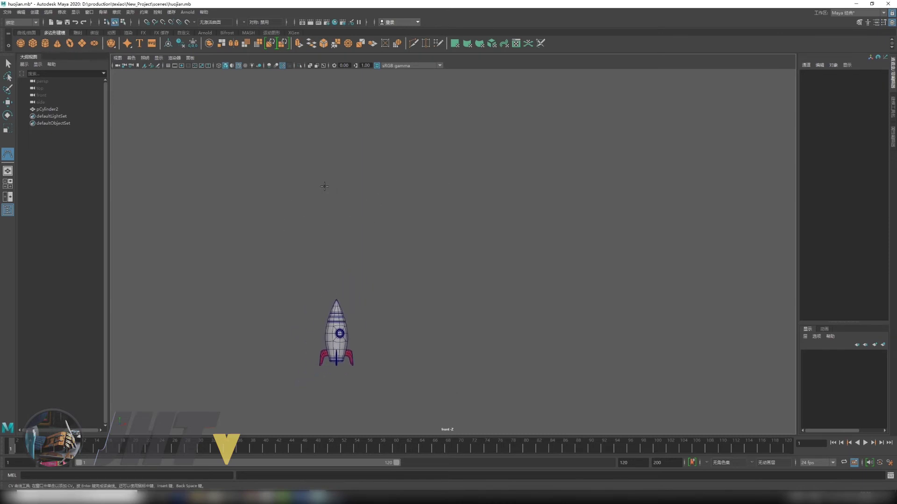
click(265, 101)
click(329, 133)
click(398, 206)
click(467, 267)
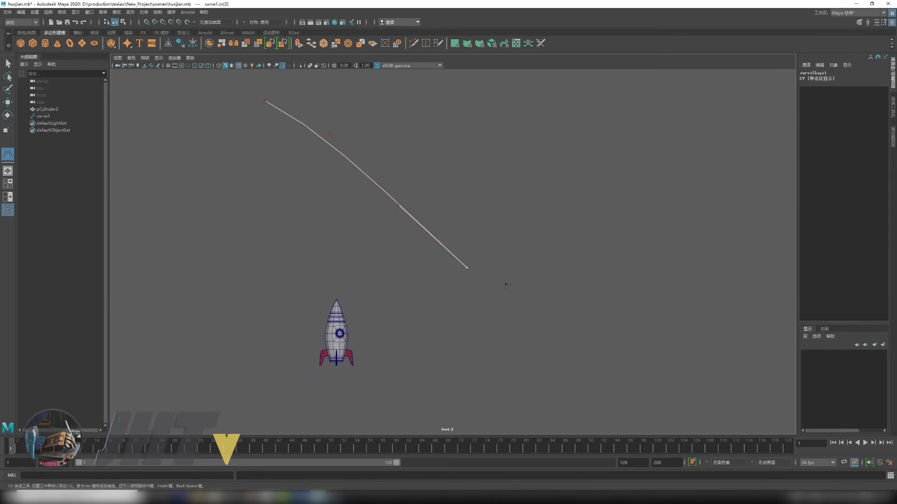
click(581, 310)
click(667, 325)
click(724, 321)
Step: Extend the curve along the bottom, end it rising to the right, and finish curve1
alt+middle_drag(729, 323, 530, 301)
scroll(444, 275, down, 2)
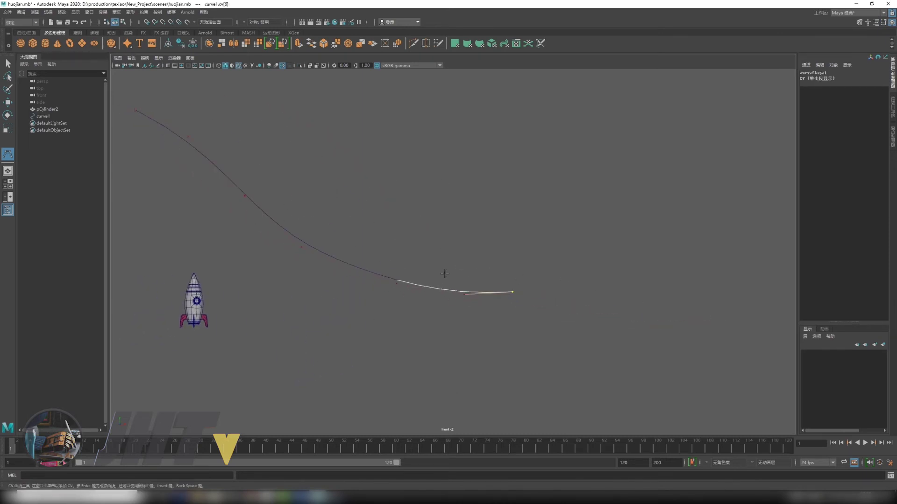
click(603, 298)
click(692, 286)
click(738, 256)
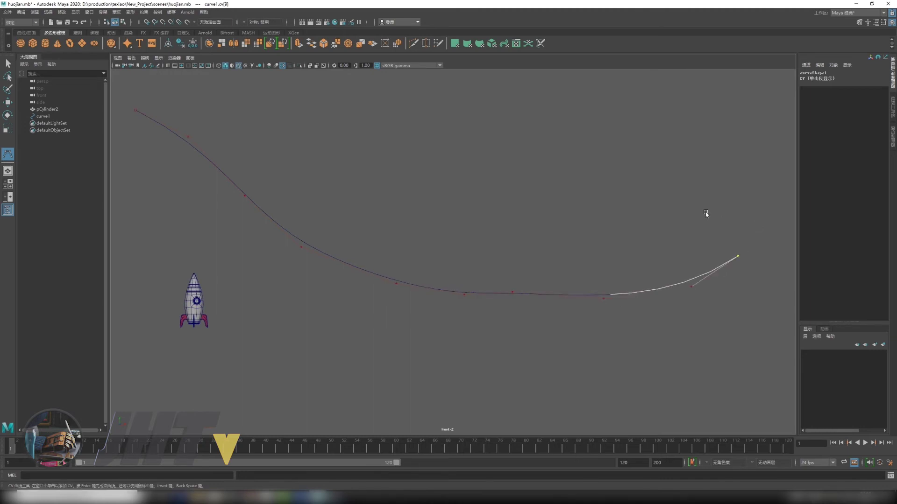
key(Return)
Step: Return to the perspective view and deselect curve1
key(w)
mouse_move(411, 230)
mouse_down()
mouse_move(458, 216)
mouse_move(290, 224)
mouse_move(440, 235)
mouse_move(407, 252)
mouse_move(413, 274)
mouse_move(496, 263)
mouse_move(427, 264)
mouse_move(457, 269)
mouse_move(430, 272)
mouse_move(358, 263)
mouse_up()
click(433, 231)
Step: Inspect curve1 in perspective and create a new camera, camera1
mouse_move(397, 238)
alt+mouse_down()
mouse_move(397, 259)
mouse_move(368, 261)
alt+mouse_up()
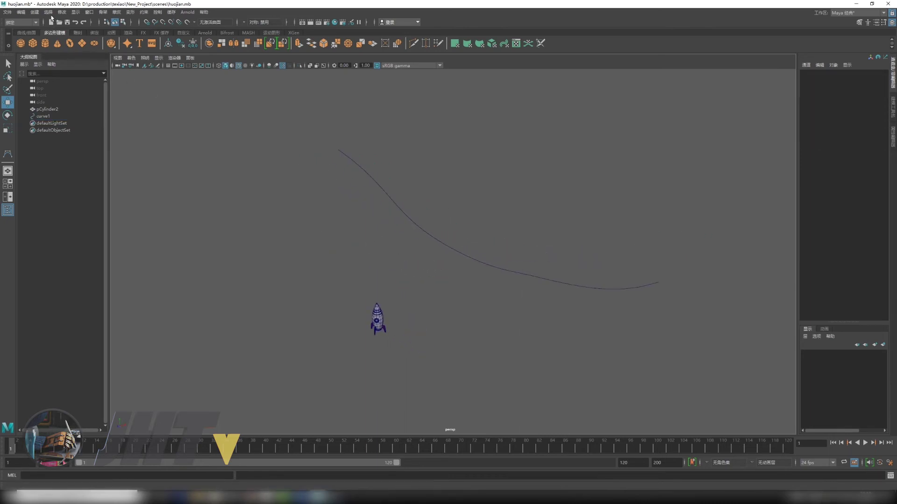
click(390, 210)
alt+drag(391, 212, 401, 217)
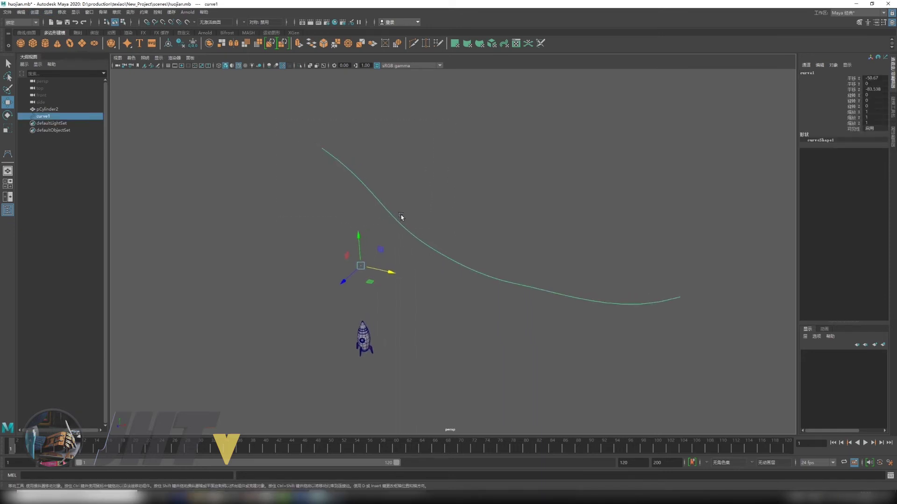
click(36, 13)
mouse_move(77, 59)
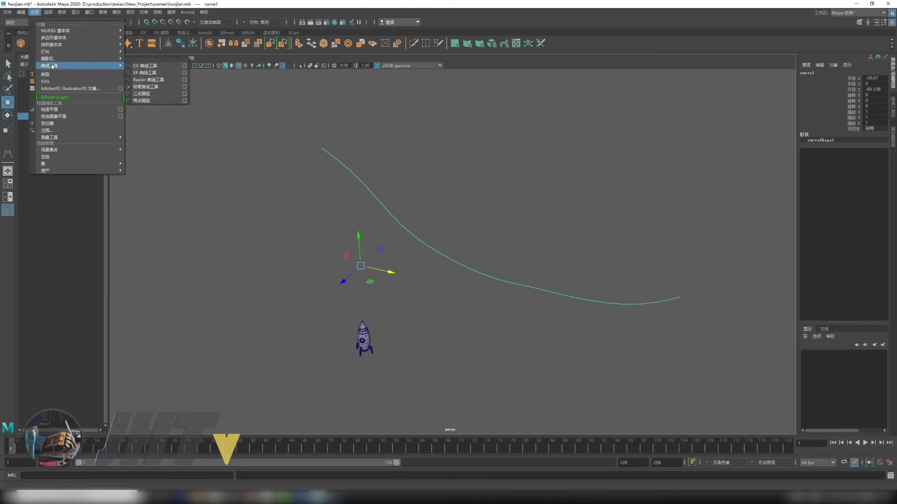
mouse_move(49, 58)
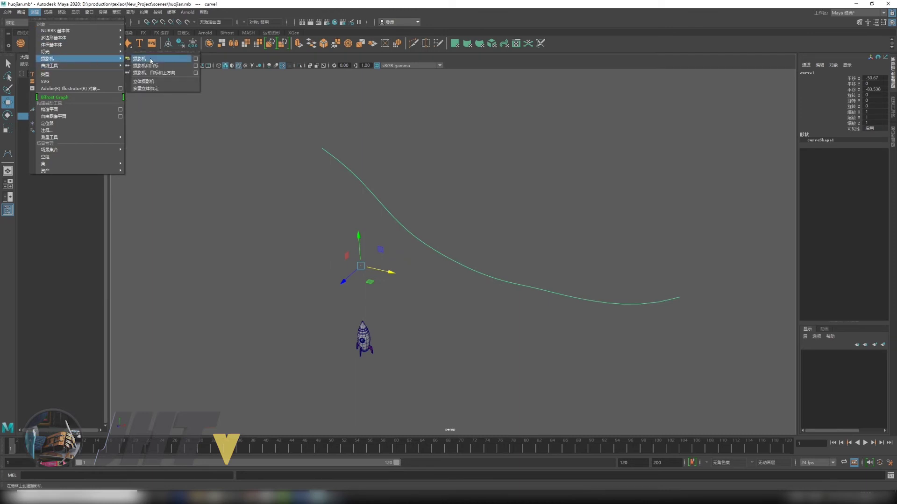
click(140, 59)
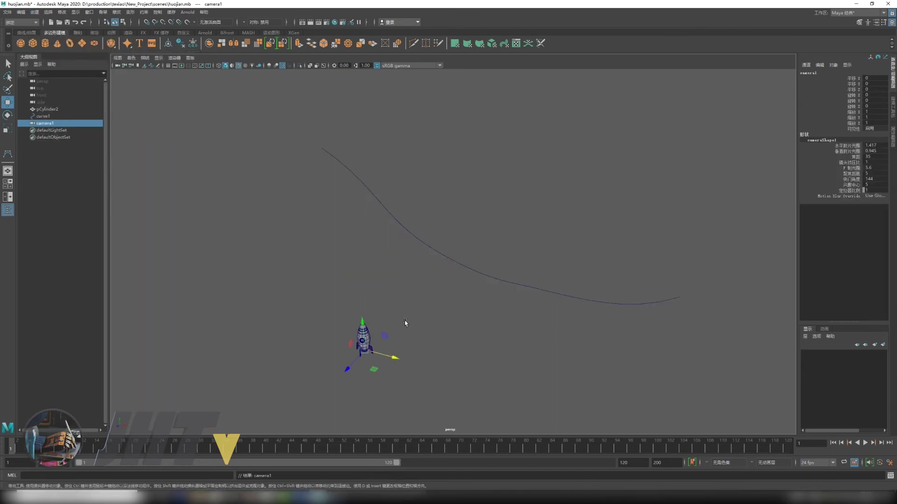
Step: Raise camera1 above the rocket and scale it up to about 6.8
key(r)
mouse_move(363, 322)
mouse_down()
mouse_move(366, 270)
mouse_move(327, 243)
mouse_up()
alt+right_drag(327, 243, 233, 223)
mouse_move(455, 252)
mouse_down()
mouse_move(494, 228)
mouse_move(420, 231)
mouse_move(404, 248)
mouse_move(428, 242)
mouse_up()
key(w)
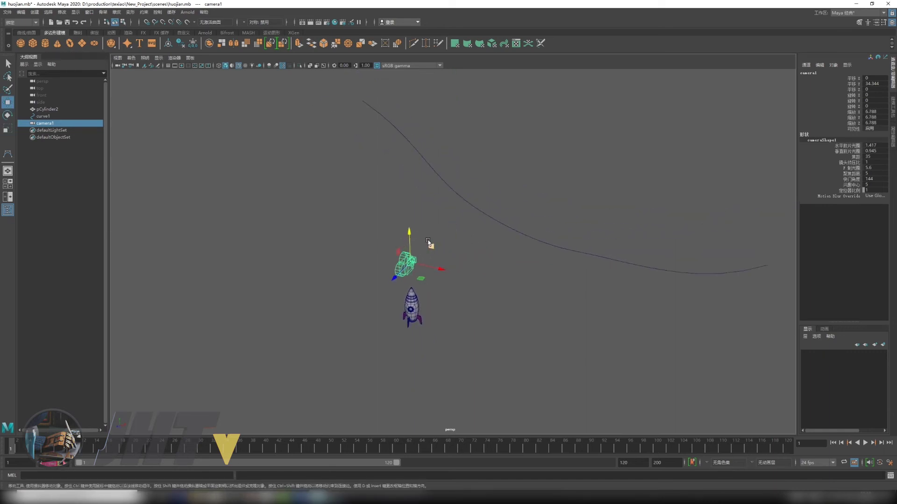
Step: Check the end frame of 120, then select camera1 together with curve1
double_click(633, 463)
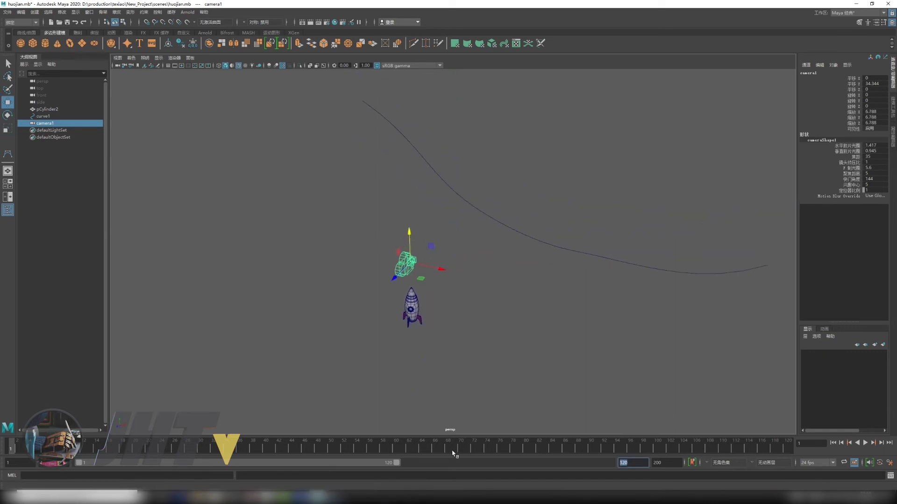
click(446, 284)
click(406, 263)
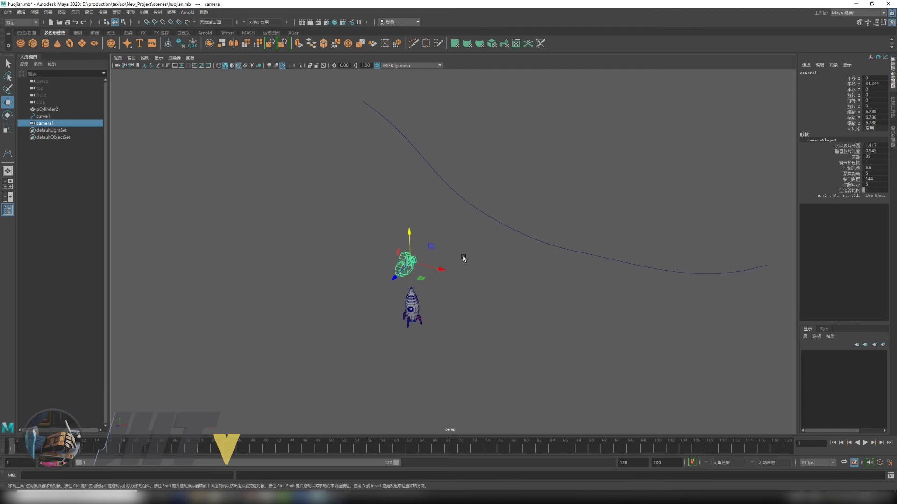
shift+click(486, 208)
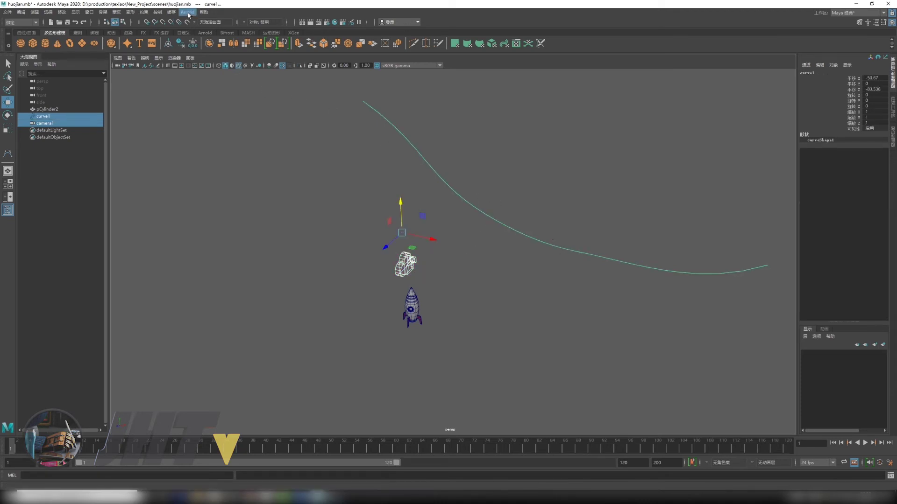
click(144, 12)
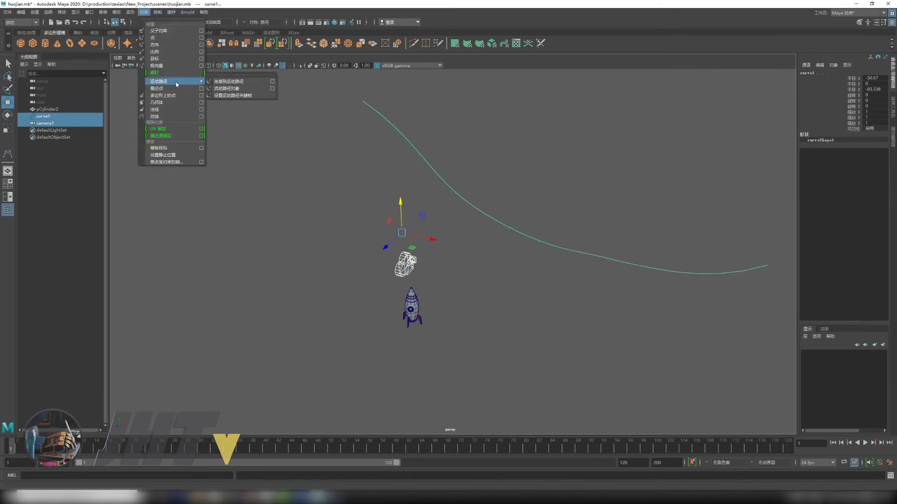
click(449, 195)
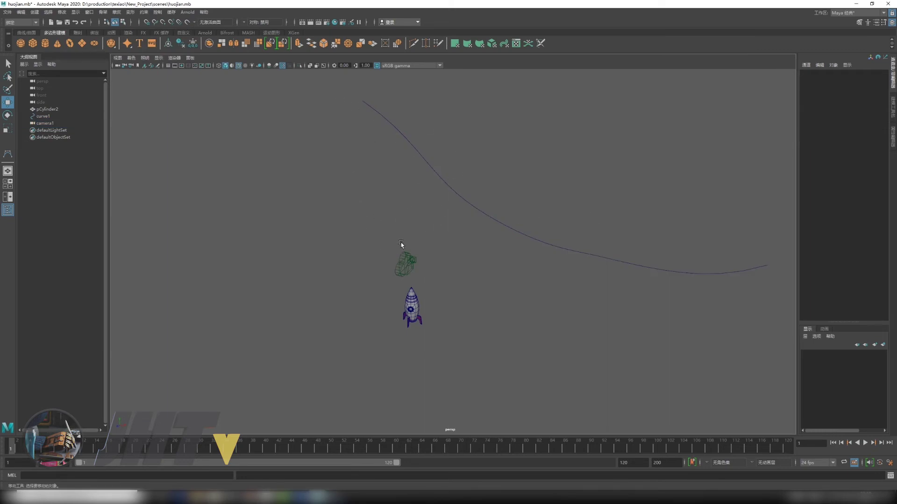
Step: Delete camera1 and create a Camera and Aim rig, camera1_group, at the rocket
click(405, 263)
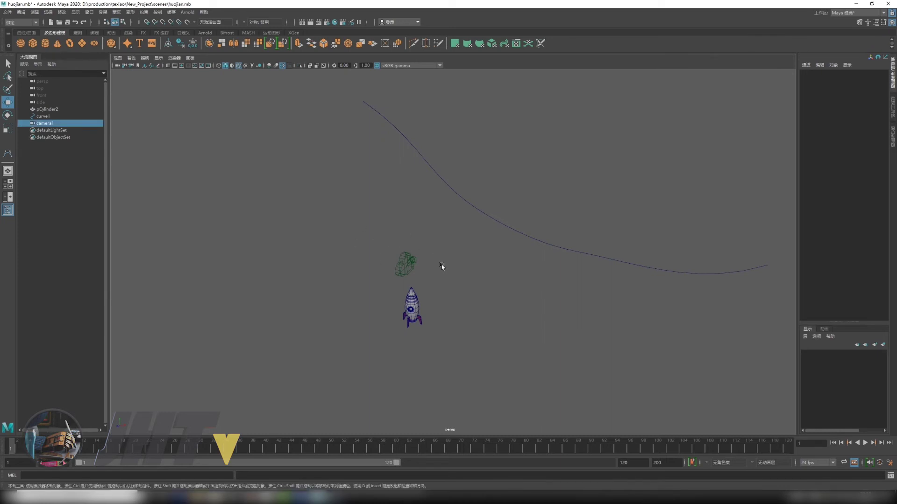
key(Delete)
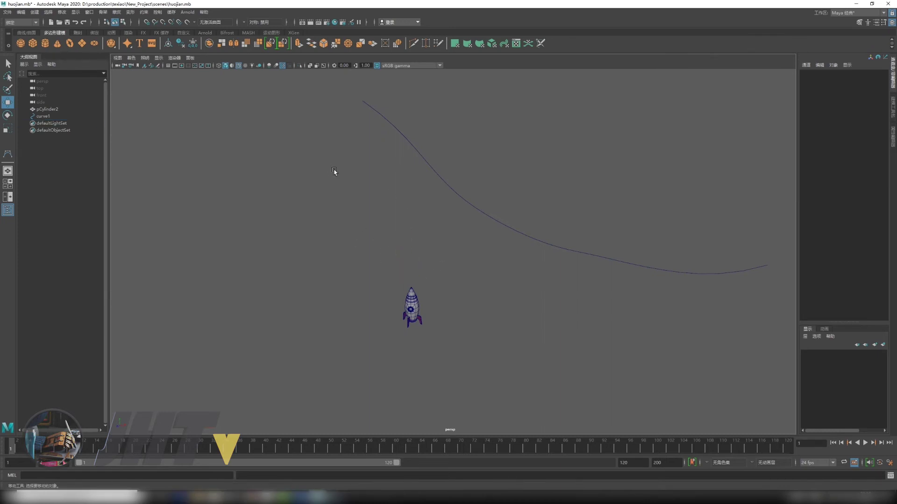
click(49, 12)
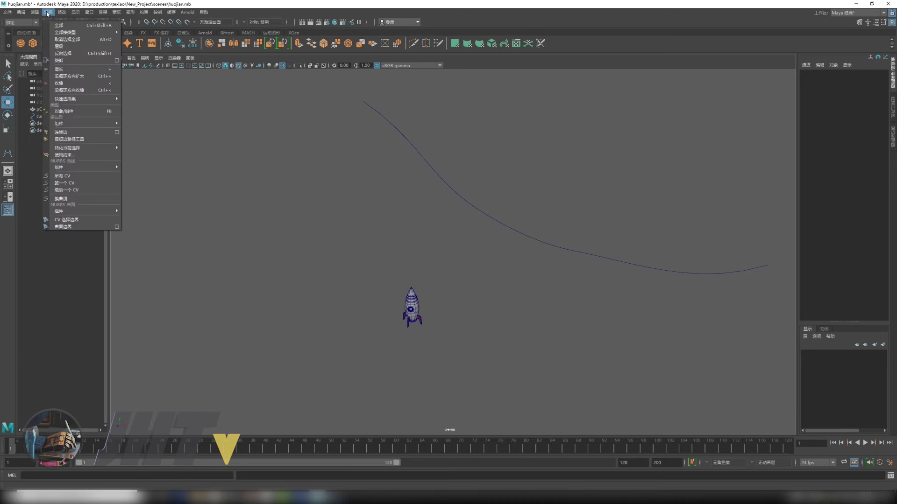
mouse_move(48, 58)
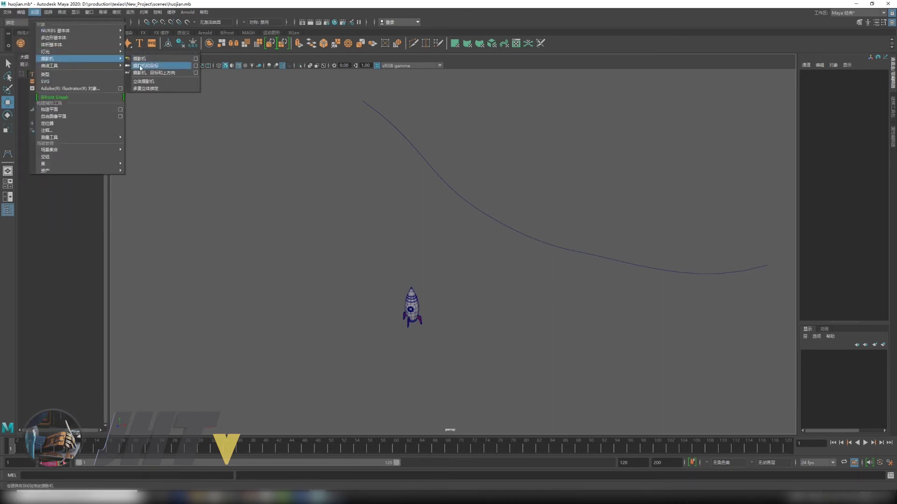
click(196, 66)
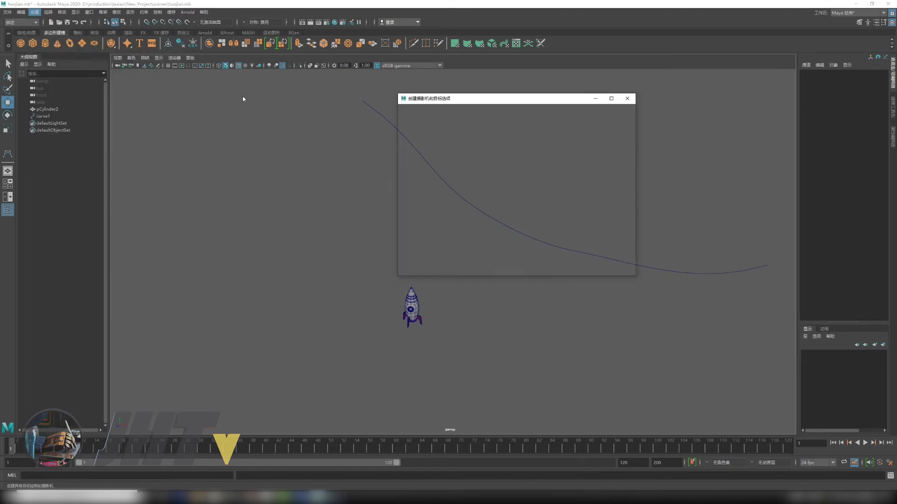
click(495, 220)
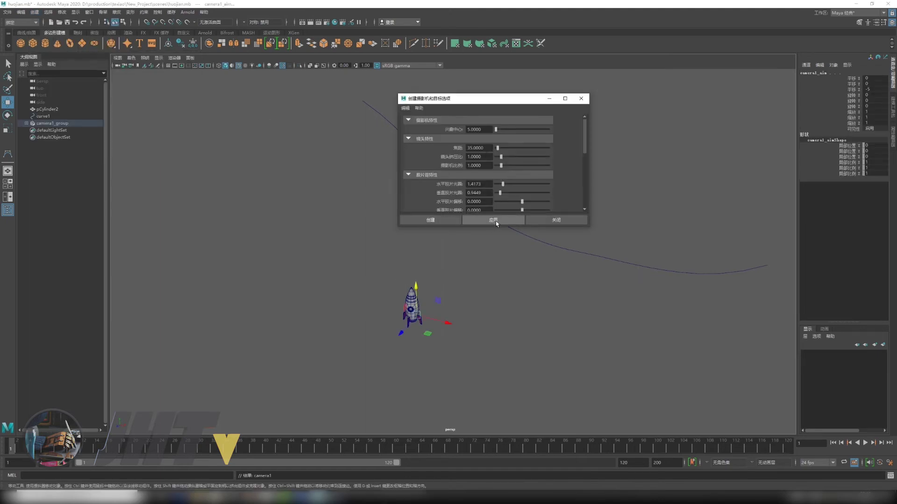
click(556, 221)
alt+drag(412, 252, 402, 218)
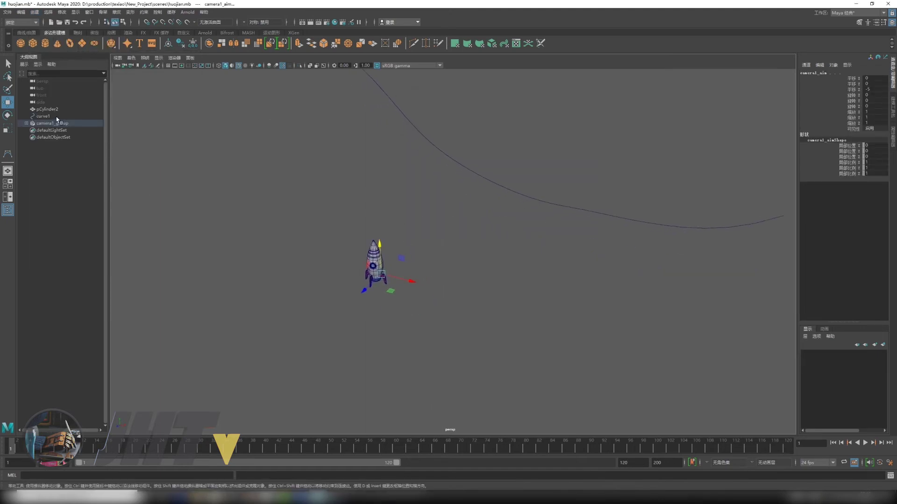
Step: Expand camera1_group in the Outliner and inspect camera1 and camera1_aim
click(26, 123)
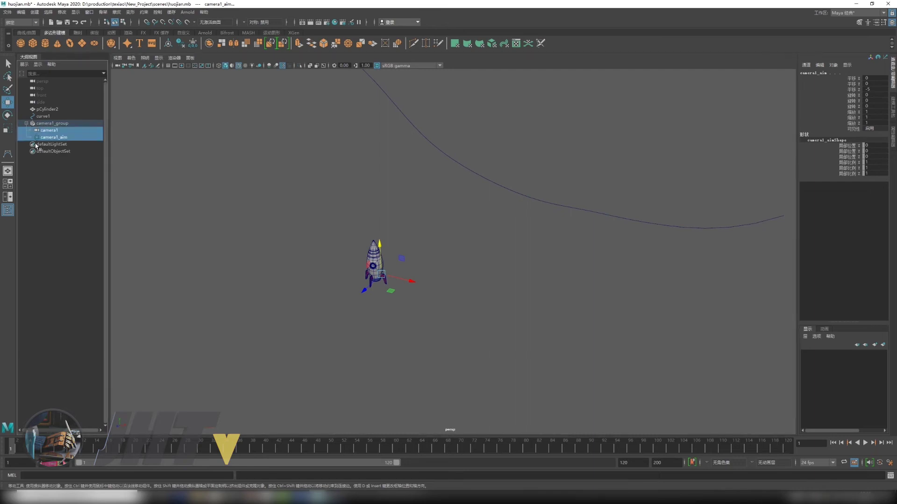
click(48, 131)
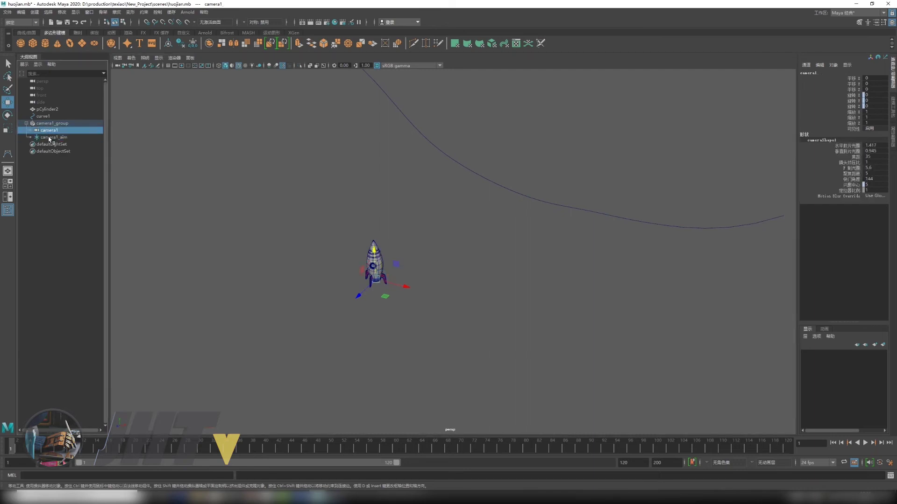
ctrl+click(49, 137)
ctrl+click(47, 138)
ctrl+click(46, 139)
ctrl+click(47, 138)
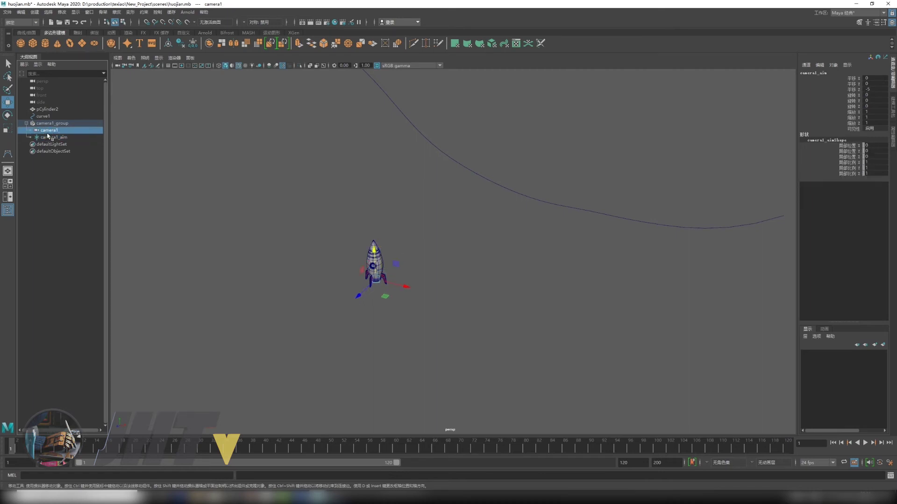
click(48, 138)
Step: Raise camera1_group to about Y 28, then select camera1 with curve1
click(40, 124)
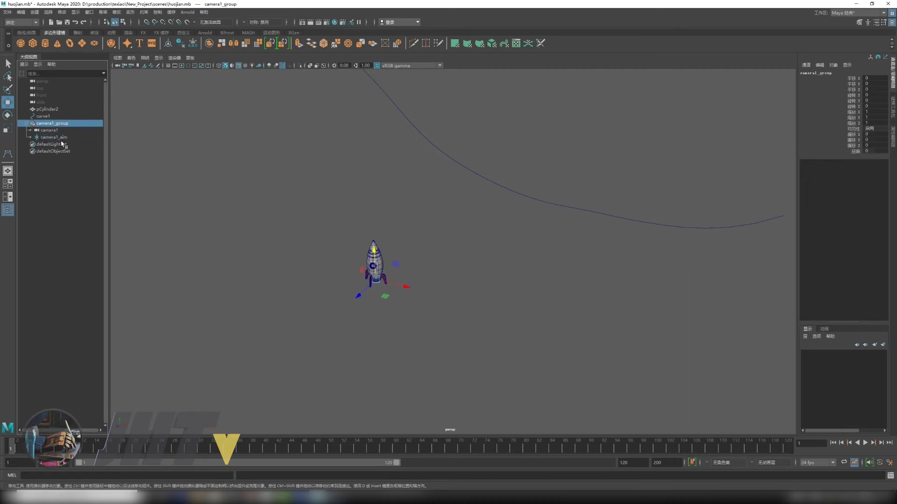
mouse_move(374, 253)
mouse_down()
mouse_move(373, 200)
mouse_move(347, 214)
mouse_move(410, 261)
mouse_up()
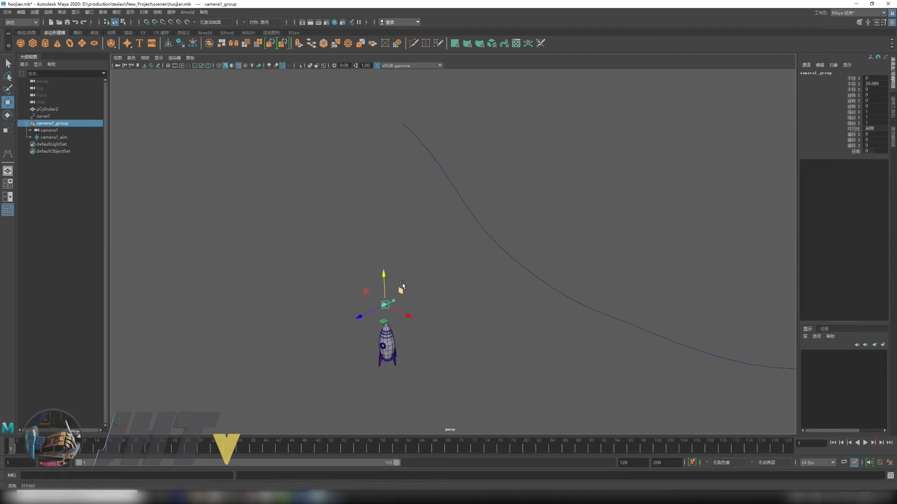
scroll(410, 261, up, 2)
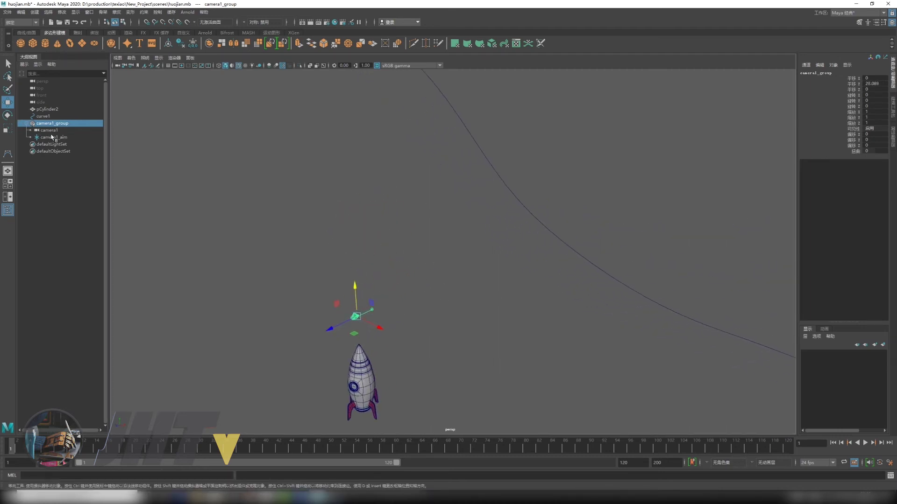
click(49, 131)
alt+drag(340, 202, 356, 246)
drag(442, 165, 482, 136)
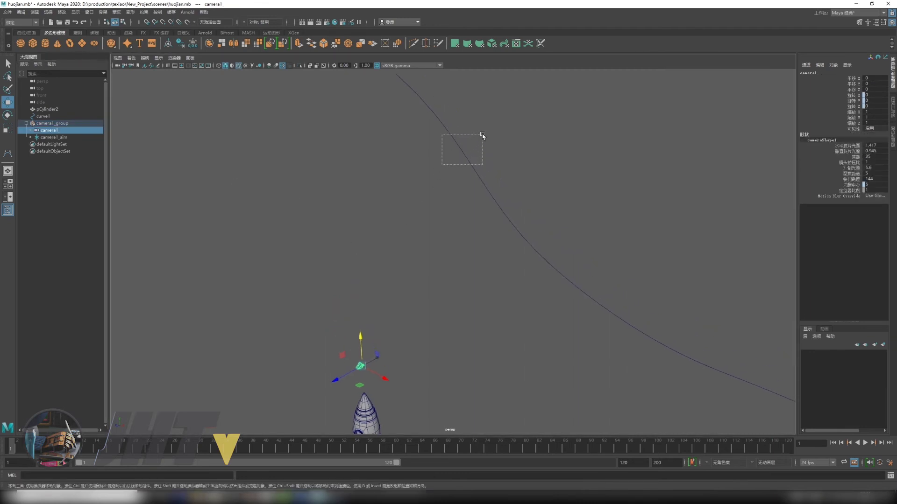
Step: Try attaching camera1 to curve1 as a motion path, then clear the failed selection
click(144, 12)
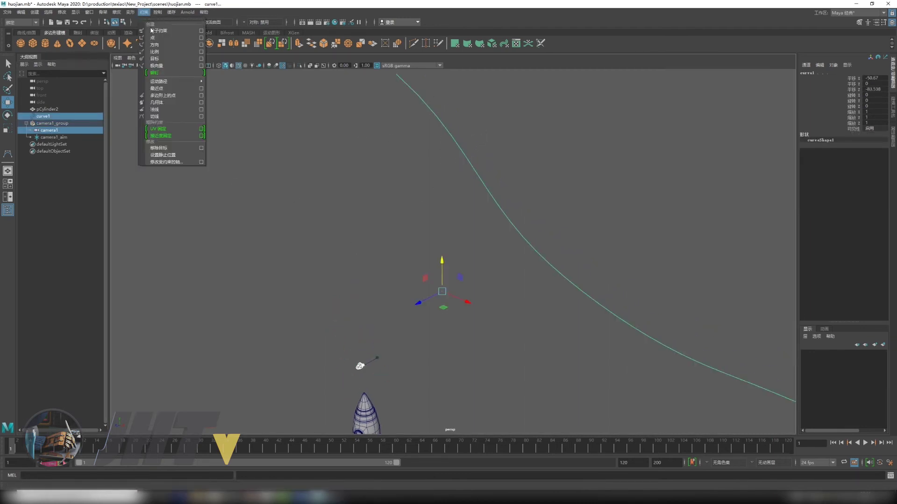
click(242, 7)
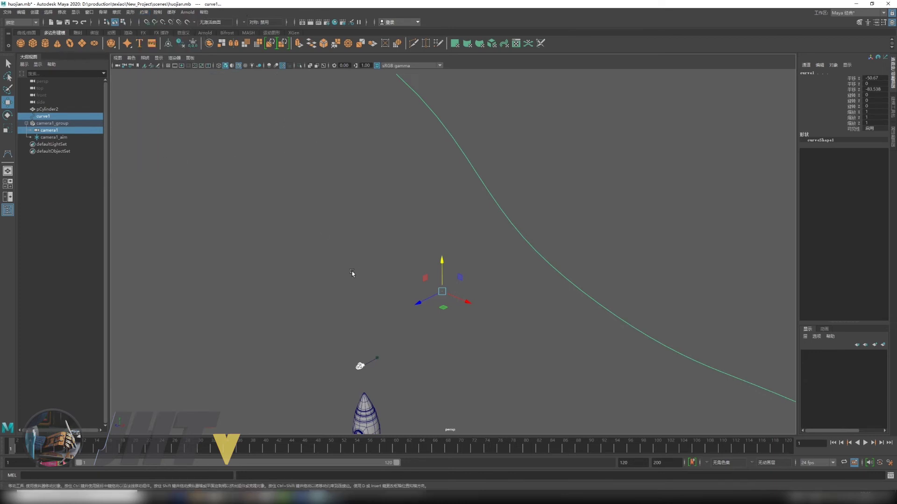
click(144, 12)
mouse_move(171, 81)
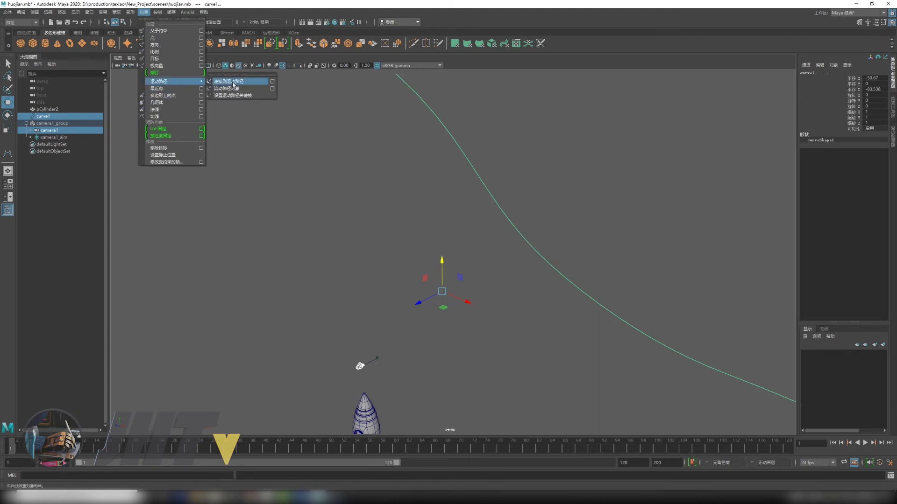
click(235, 84)
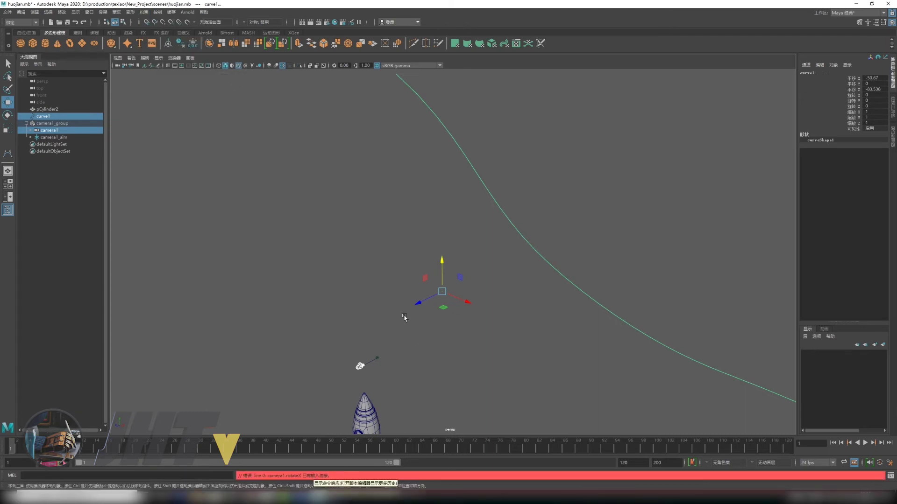
click(321, 330)
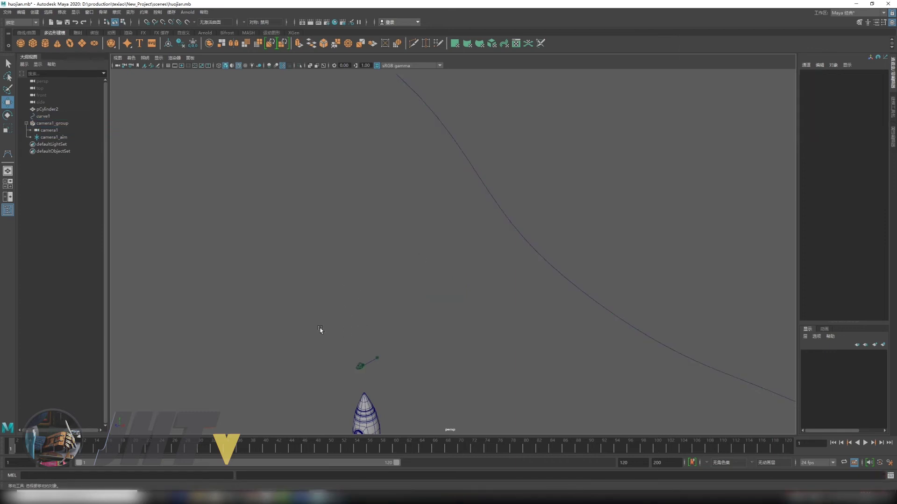
alt+drag(367, 229, 332, 212)
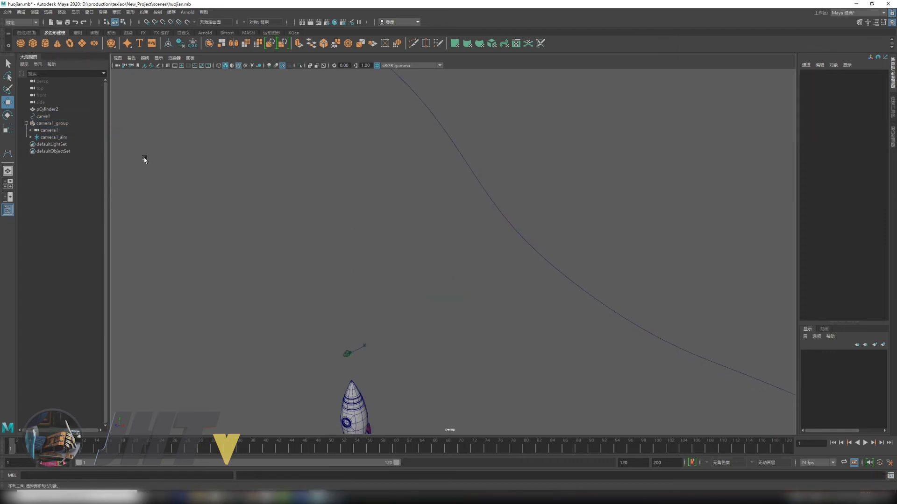
Step: Attach camera1_group to curve1 with Attach to Motion Path, creating motionPath1
click(53, 125)
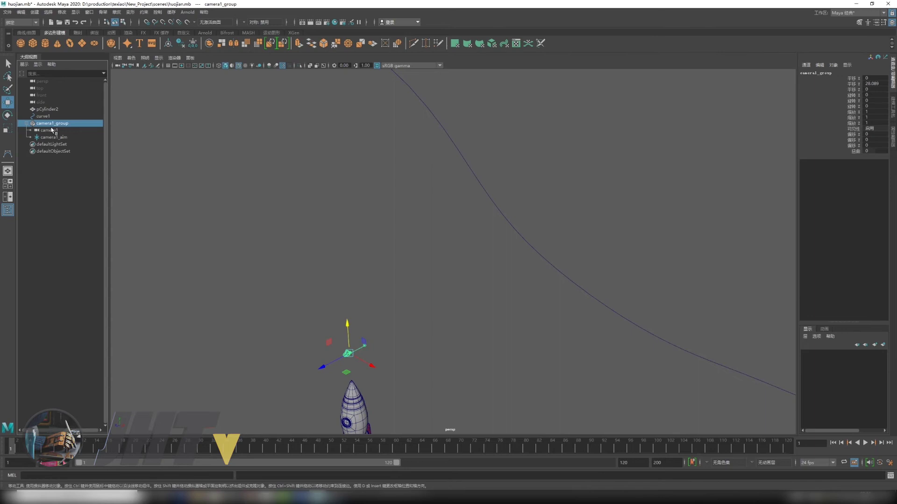
click(29, 124)
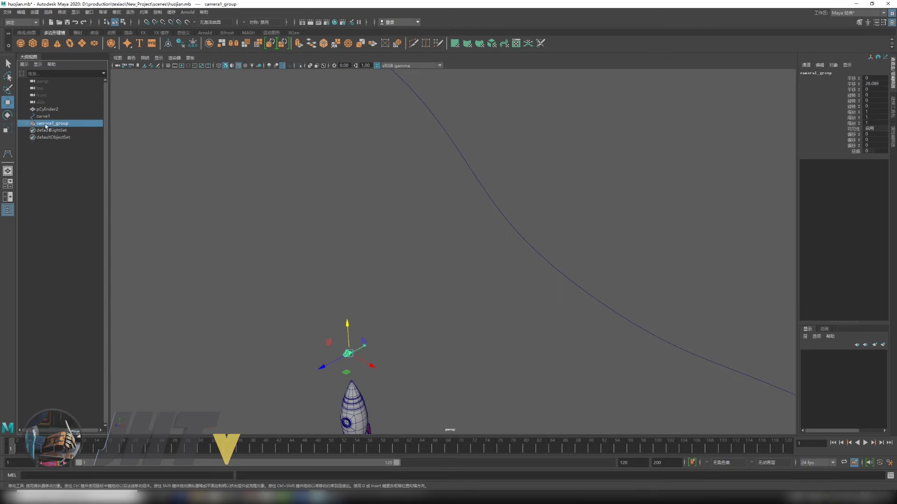
mouse_move(372, 189)
alt+mouse_down()
mouse_move(312, 234)
mouse_move(347, 263)
mouse_move(383, 208)
alt+mouse_up()
drag(430, 178, 430, 178)
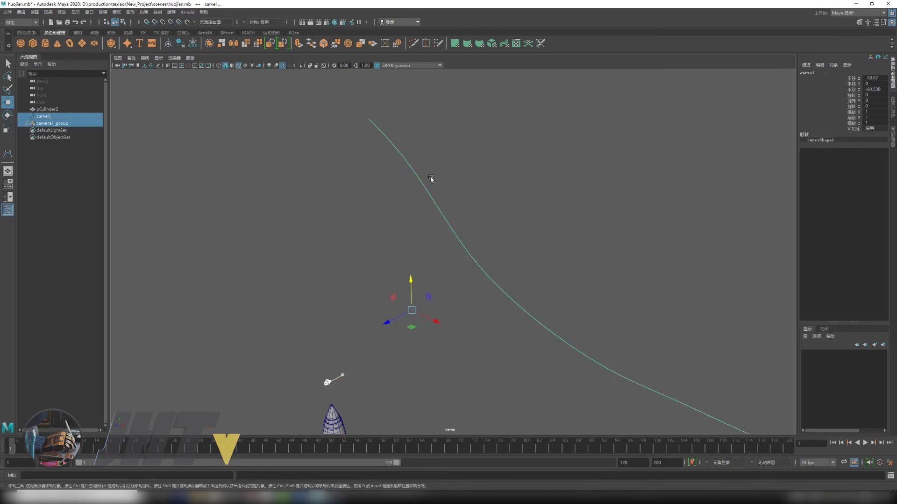
click(142, 12)
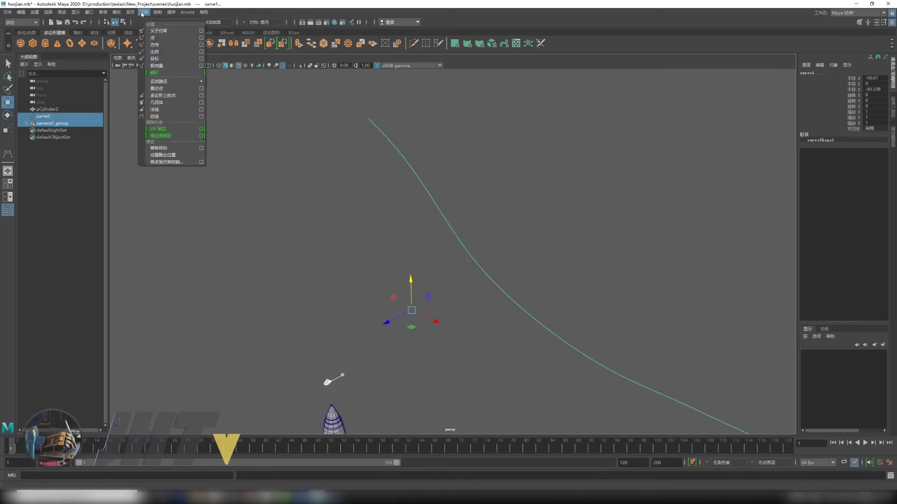
mouse_move(168, 81)
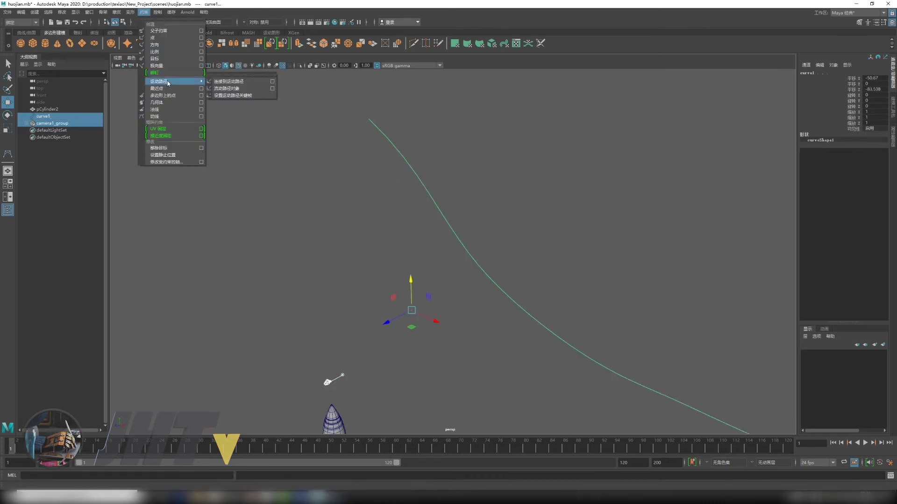
click(241, 83)
mouse_move(412, 172)
alt+mouse_down()
mouse_move(336, 198)
mouse_move(343, 140)
mouse_move(523, 240)
mouse_move(424, 288)
mouse_move(436, 205)
alt+mouse_up()
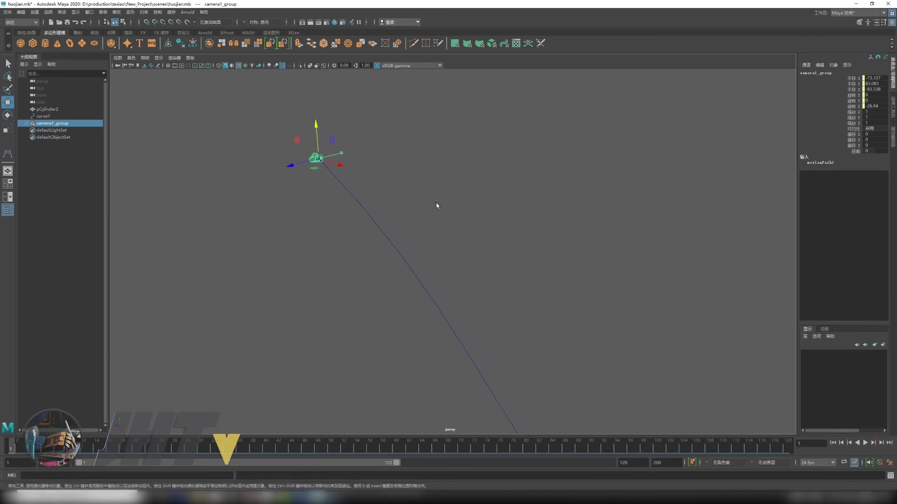
Step: Play the path animation to check the motion, then stop and rewind to frame 1
key(alt+v)
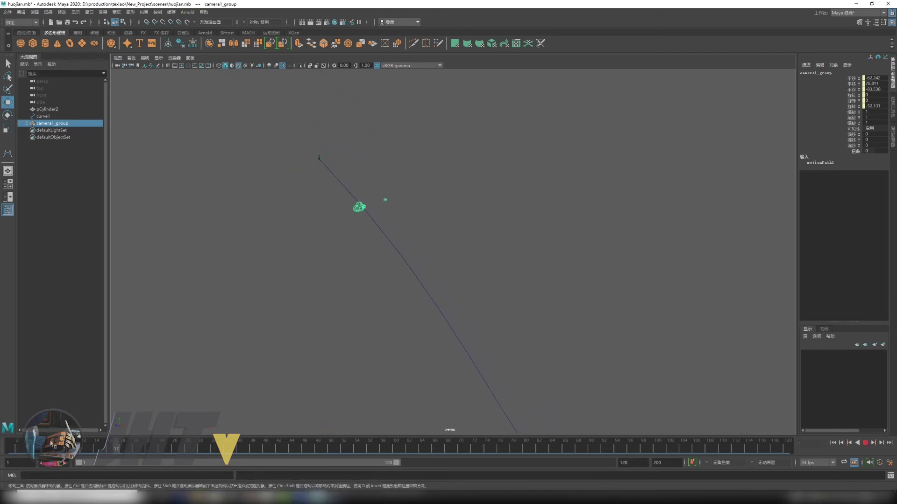
key(alt+v)
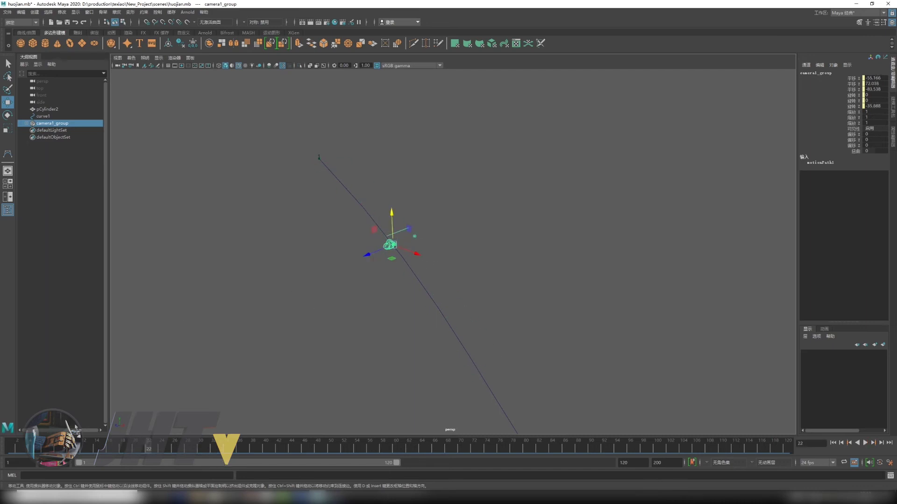
key(alt+v)
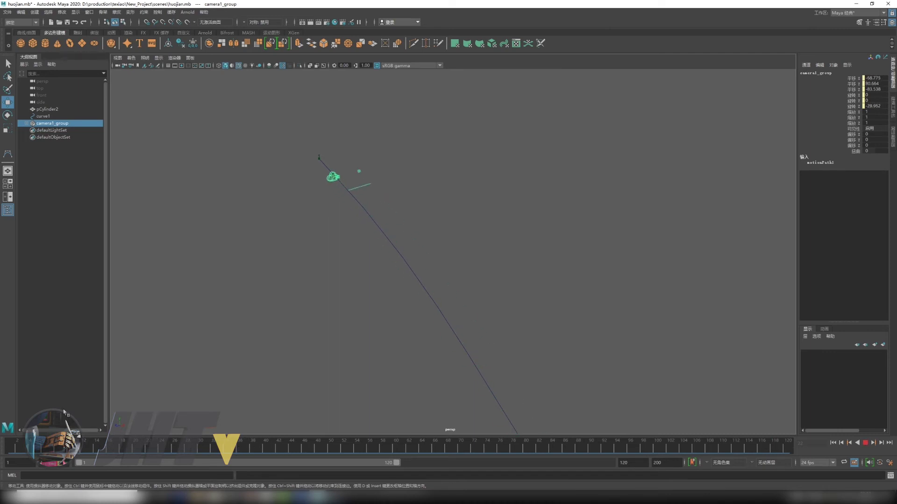
key(alt+shift+v)
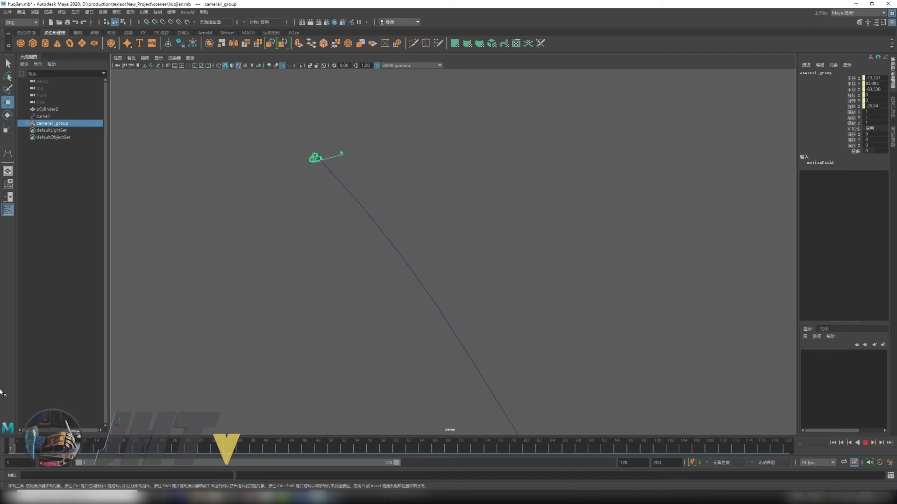
mouse_move(332, 295)
alt+mouse_down()
mouse_move(470, 271)
mouse_move(475, 332)
mouse_move(418, 293)
mouse_move(422, 353)
mouse_move(435, 337)
mouse_move(427, 285)
mouse_move(384, 326)
alt+mouse_up()
Step: Set motionPath1's front axis to Y and check the camera orientation at frame 4
click(435, 337)
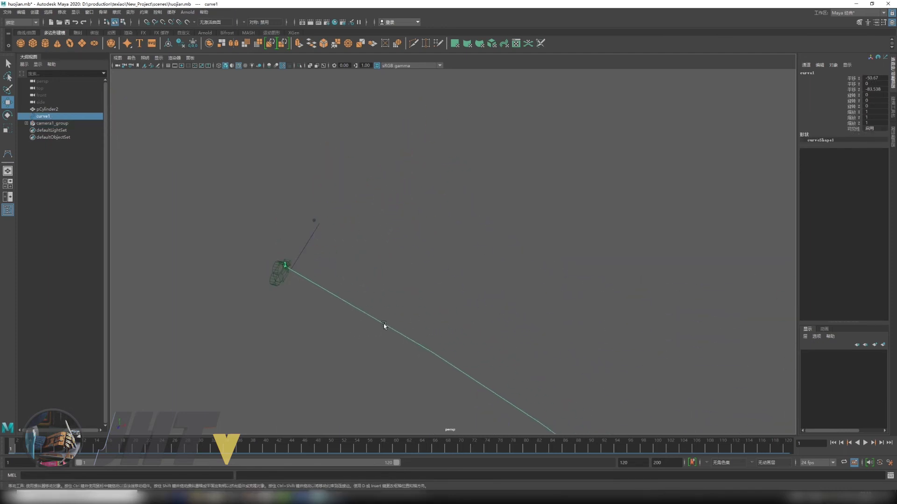
click(893, 136)
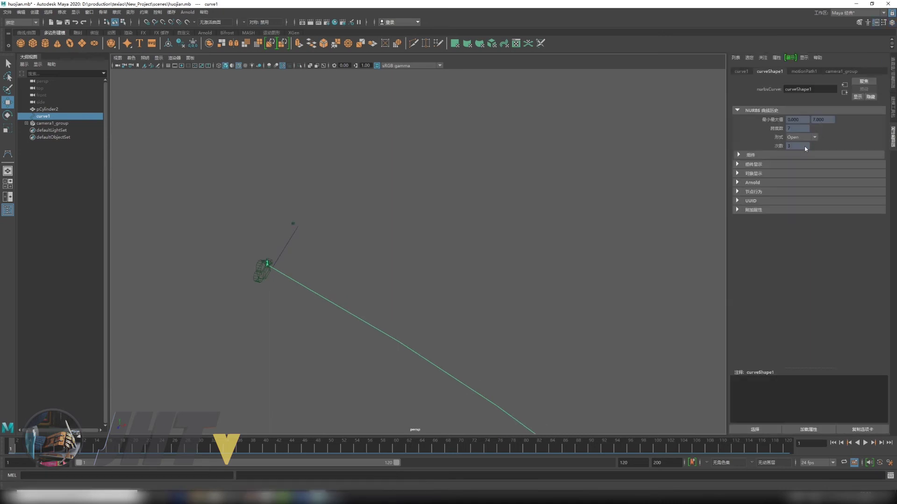
click(803, 72)
click(794, 180)
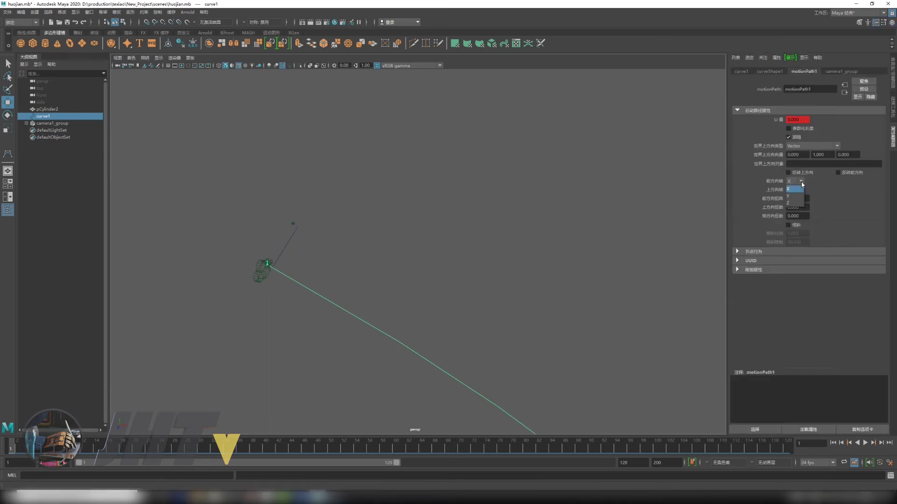
mouse_move(456, 238)
alt+mouse_down()
mouse_move(513, 265)
mouse_move(431, 209)
alt+mouse_up()
drag(18, 449, 30, 448)
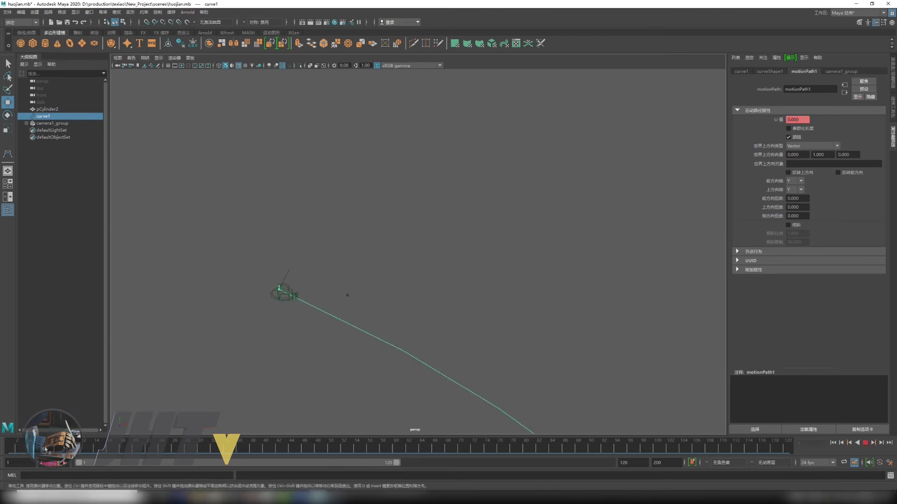
mouse_move(313, 306)
alt+mouse_down()
mouse_move(278, 308)
mouse_move(409, 313)
alt+mouse_up()
Step: Try up axis Z, then set it back to Y, checking at frame 21
click(795, 192)
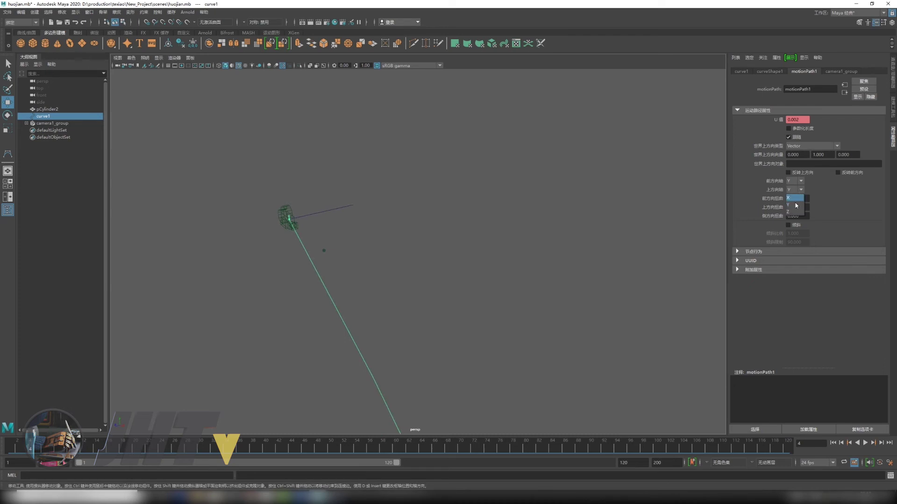
click(794, 212)
mouse_move(450, 240)
alt+mouse_down()
mouse_move(419, 233)
mouse_move(363, 278)
mouse_move(405, 257)
mouse_move(417, 262)
mouse_move(371, 293)
alt+mouse_up()
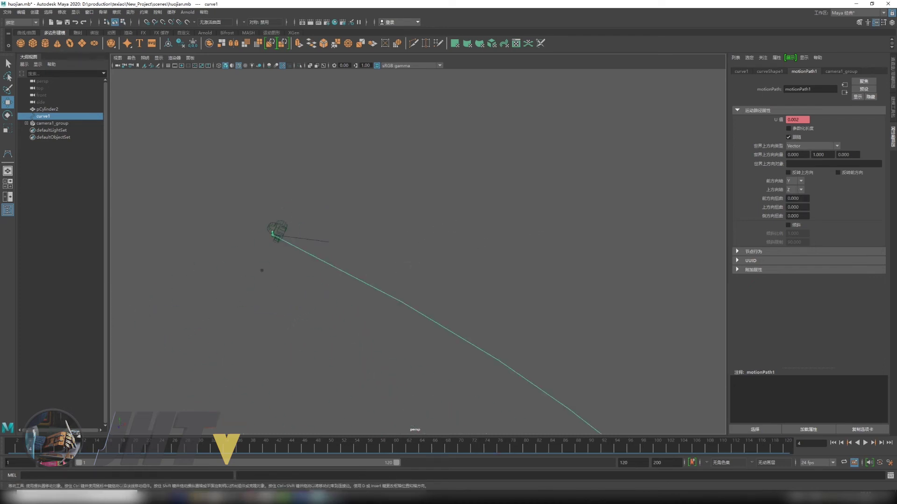
drag(30, 448, 144, 447)
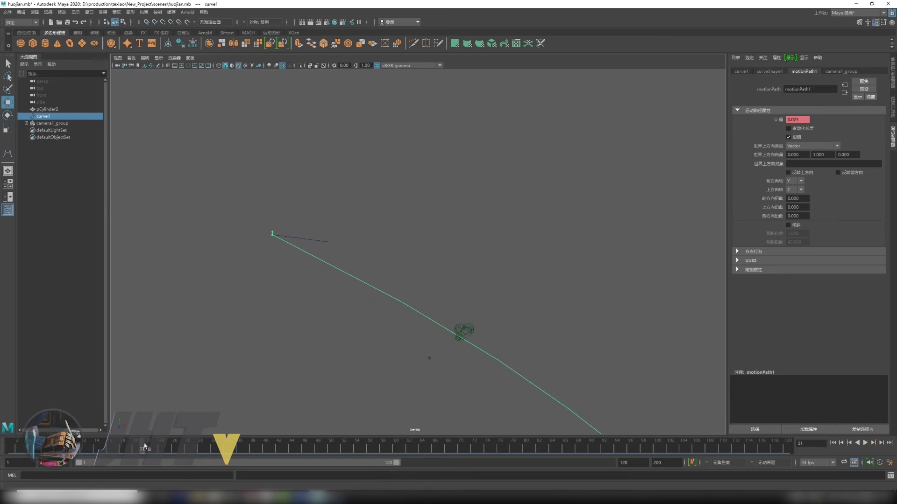
alt+drag(327, 355, 388, 298)
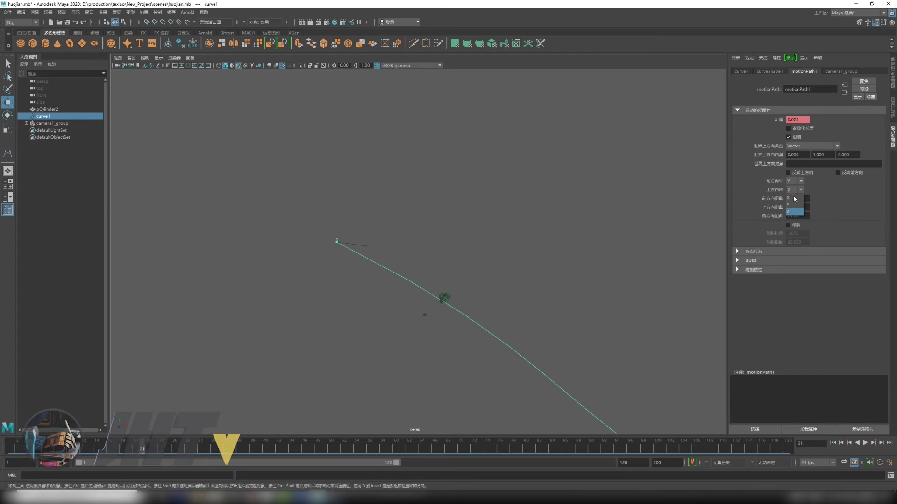
click(792, 205)
alt+drag(506, 186, 623, 285)
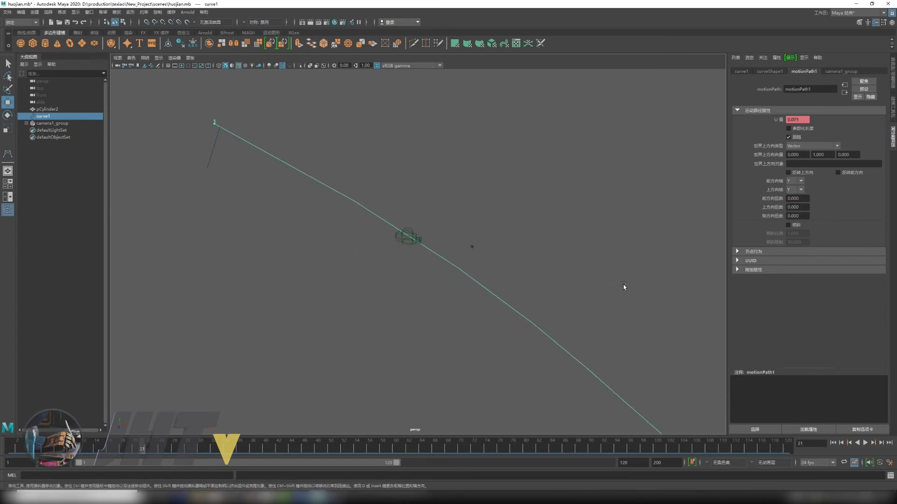
click(472, 247)
alt+drag(405, 274, 437, 214)
mouse_move(473, 312)
alt+mouse_down()
mouse_move(553, 311)
mouse_move(457, 280)
mouse_move(395, 303)
mouse_move(392, 312)
alt+mouse_up()
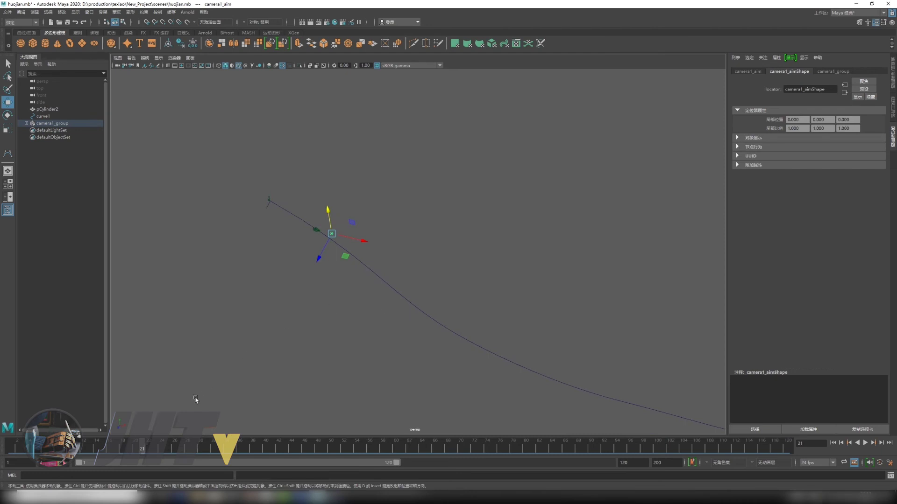
Step: At frame 1, create locator1 and move it up beside curve1's upper start
drag(142, 446, 12, 446)
mouse_move(220, 298)
alt+mouse_down()
mouse_move(297, 304)
mouse_move(287, 278)
alt+mouse_up()
click(22, 13)
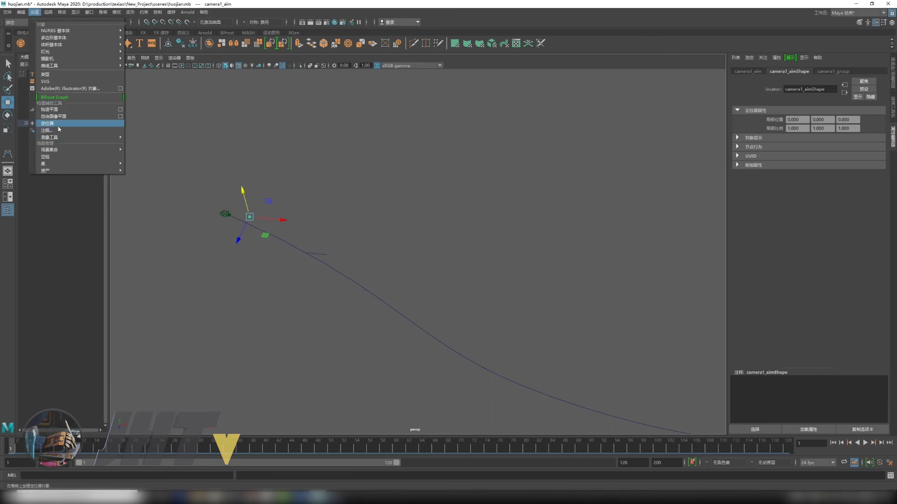
click(46, 123)
mouse_move(154, 261)
alt+mouse_down()
mouse_move(195, 254)
mouse_move(267, 210)
alt+mouse_up()
scroll(266, 211, up, 2)
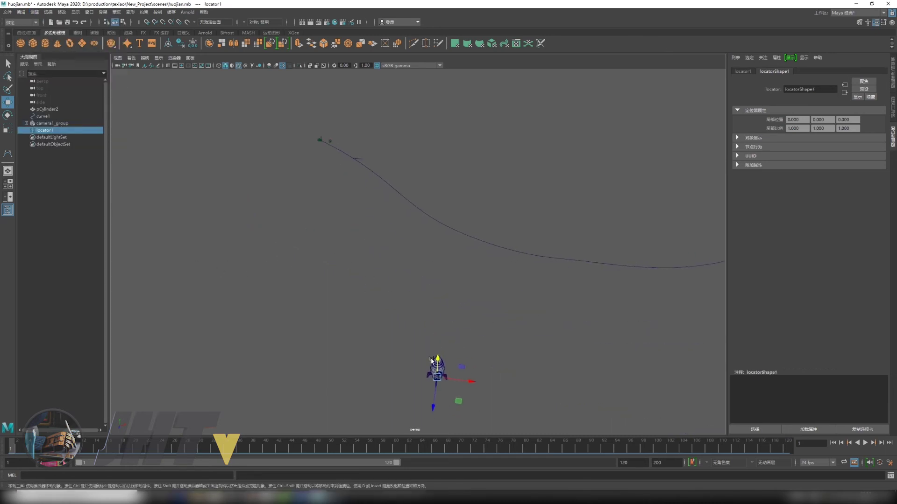
mouse_move(454, 380)
mouse_down()
mouse_move(336, 340)
mouse_move(301, 300)
mouse_move(301, 316)
mouse_move(303, 185)
mouse_move(321, 186)
mouse_move(337, 210)
mouse_move(387, 247)
mouse_move(318, 200)
mouse_move(266, 191)
mouse_up()
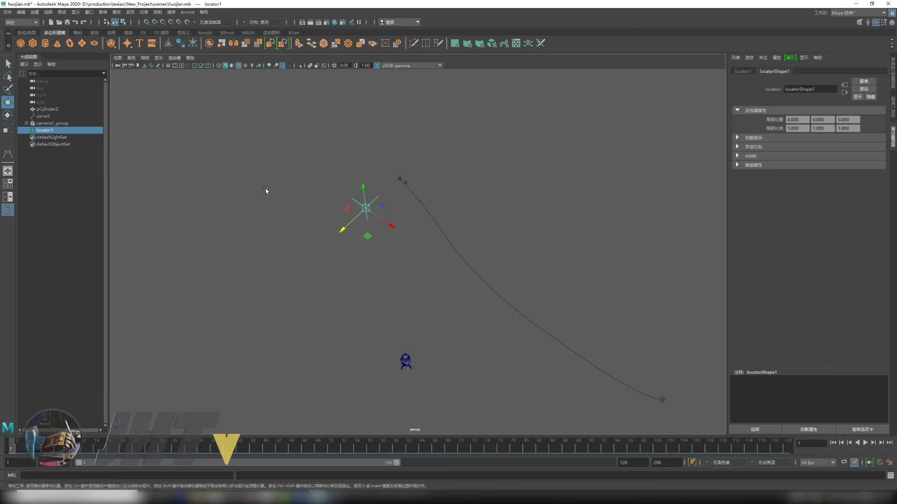
double_click(46, 131)
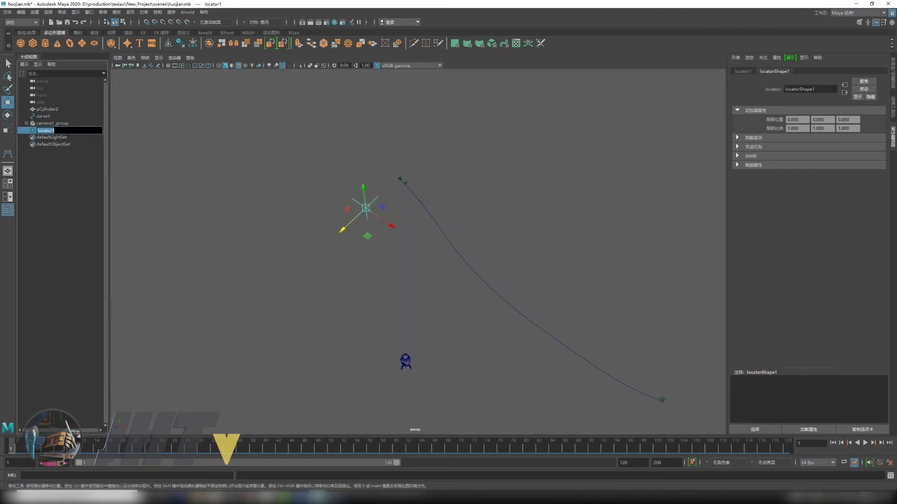
Step: Set motionPath1's World Up Type to Object Up using locator1, then select locator1
click(171, 189)
click(450, 266)
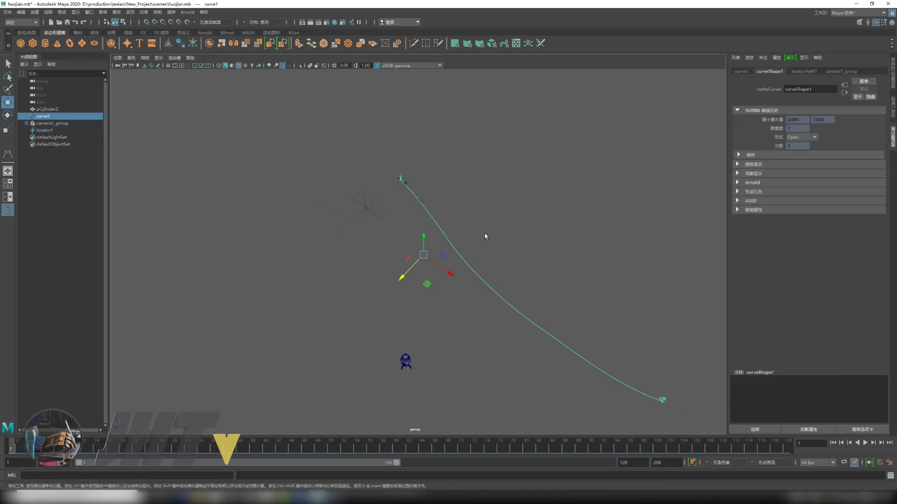
mouse_move(484, 233)
alt+mouse_down()
mouse_move(470, 257)
mouse_move(532, 242)
alt+mouse_up()
click(803, 71)
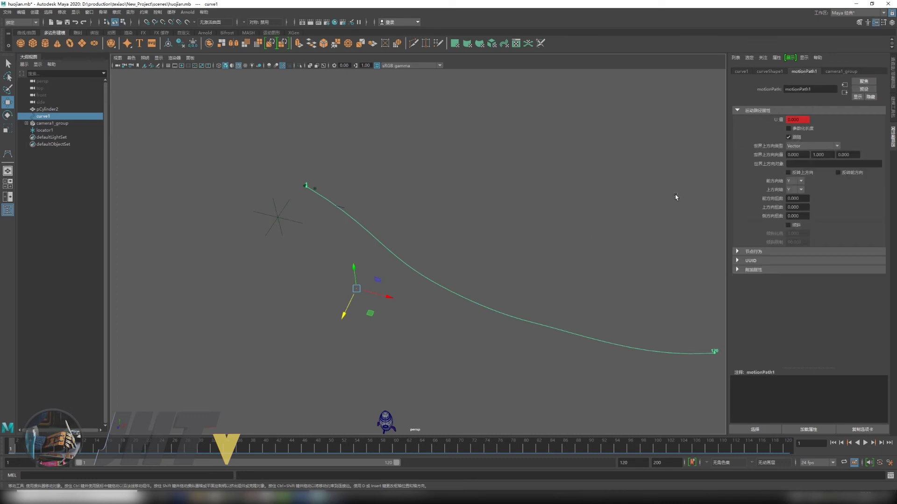
click(827, 145)
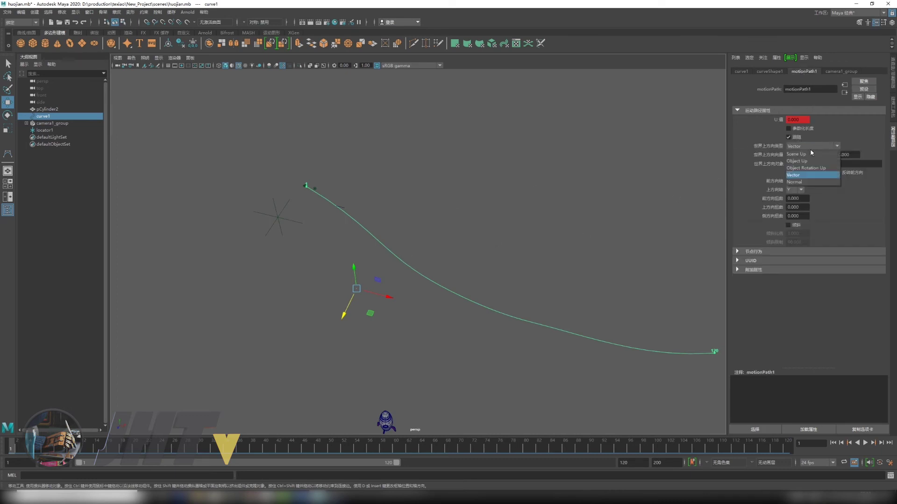
click(797, 159)
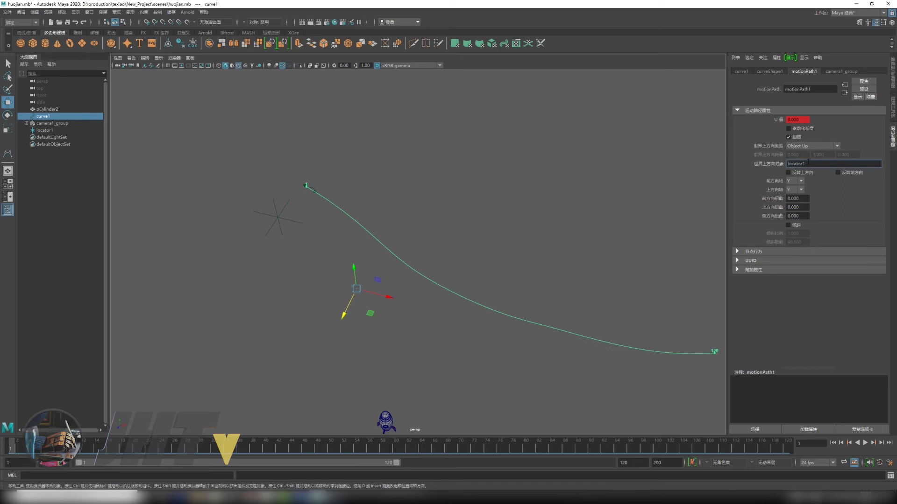
click(437, 195)
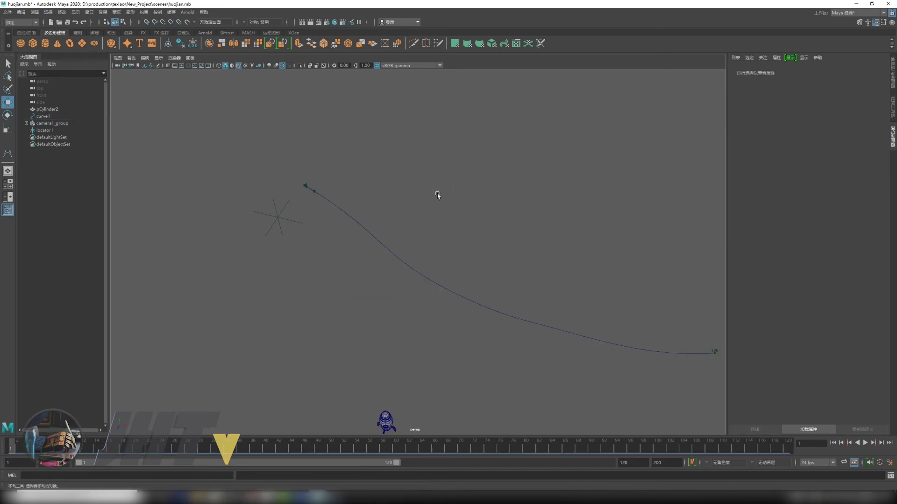
click(268, 206)
alt+drag(269, 206, 435, 248)
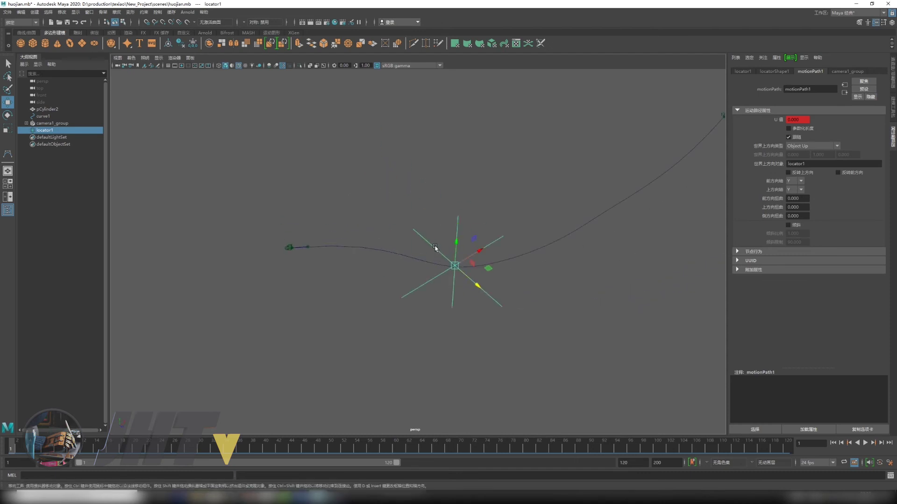
Step: Move locator1 up and left, then play the animation to test the camera orientation
mouse_move(477, 287)
mouse_down()
mouse_move(374, 196)
mouse_move(365, 111)
mouse_move(374, 225)
mouse_move(364, 234)
mouse_move(308, 235)
mouse_move(232, 330)
mouse_up()
key(alt+v)
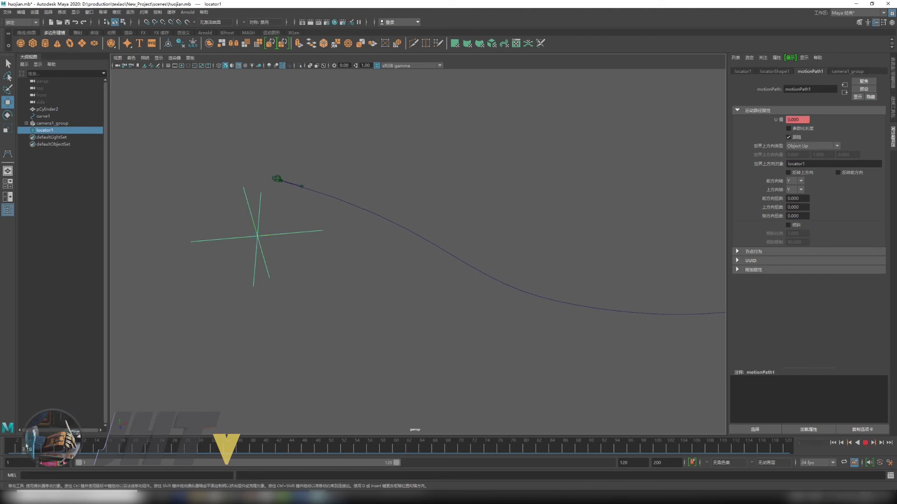
mouse_move(270, 233)
alt+mouse_down()
mouse_move(406, 258)
mouse_move(331, 188)
alt+mouse_up()
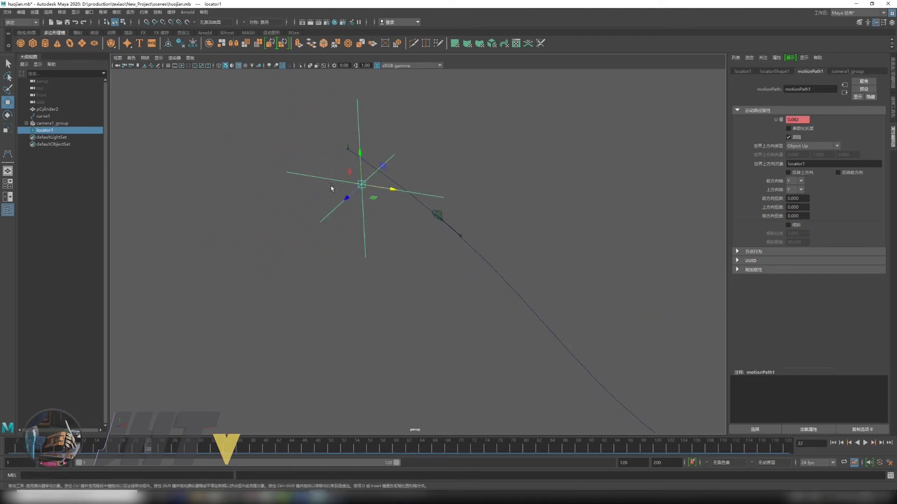
mouse_move(359, 148)
alt+mouse_down()
mouse_move(383, 182)
mouse_move(455, 196)
alt+mouse_up()
click(450, 200)
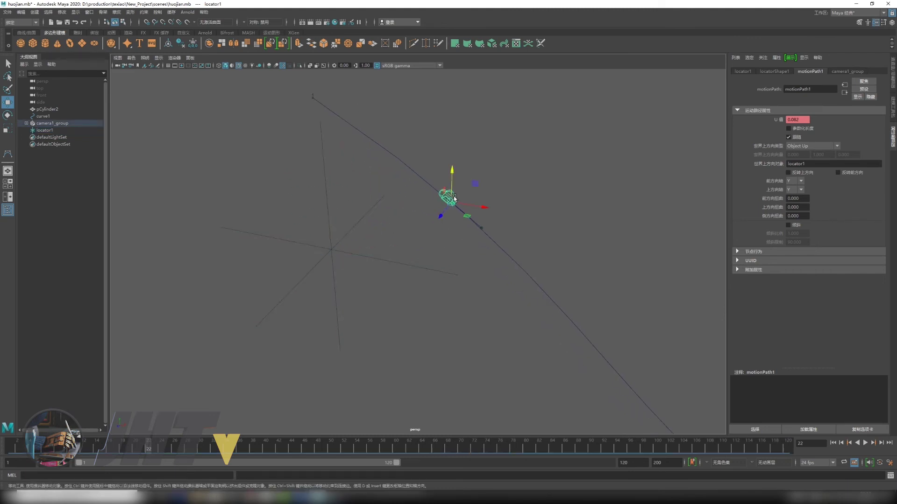
key(r)
mouse_move(442, 226)
alt+mouse_down()
mouse_move(316, 236)
mouse_move(352, 252)
mouse_move(292, 244)
mouse_move(337, 244)
mouse_move(336, 216)
mouse_move(397, 219)
mouse_move(455, 261)
mouse_move(371, 261)
mouse_move(448, 196)
mouse_move(358, 241)
mouse_move(439, 224)
mouse_move(339, 256)
mouse_move(415, 273)
alt+mouse_up()
click(318, 238)
key(w)
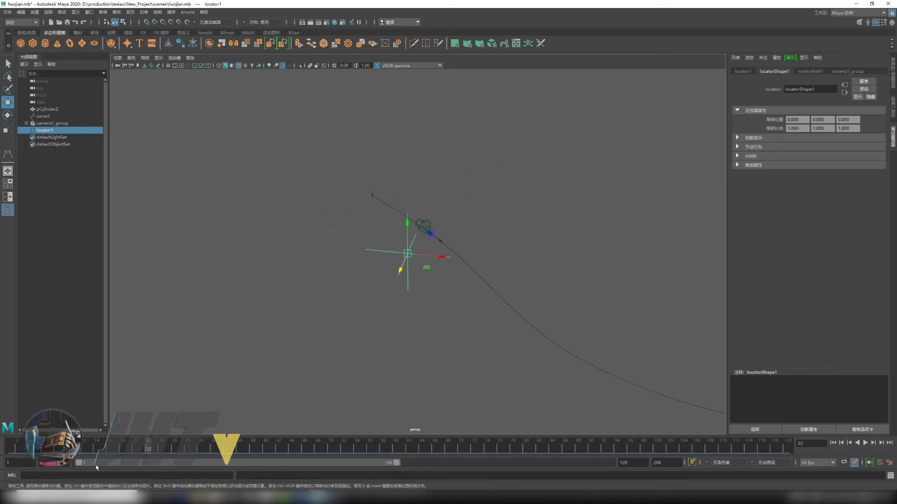
Step: Replay the animation, move locator1 lower and left, and select curve1
key(alt+v)
mouse_move(472, 253)
alt+mouse_down()
mouse_move(330, 274)
mouse_move(366, 260)
mouse_move(192, 315)
mouse_move(390, 256)
mouse_move(419, 185)
alt+mouse_up()
alt+drag(447, 304, 440, 274)
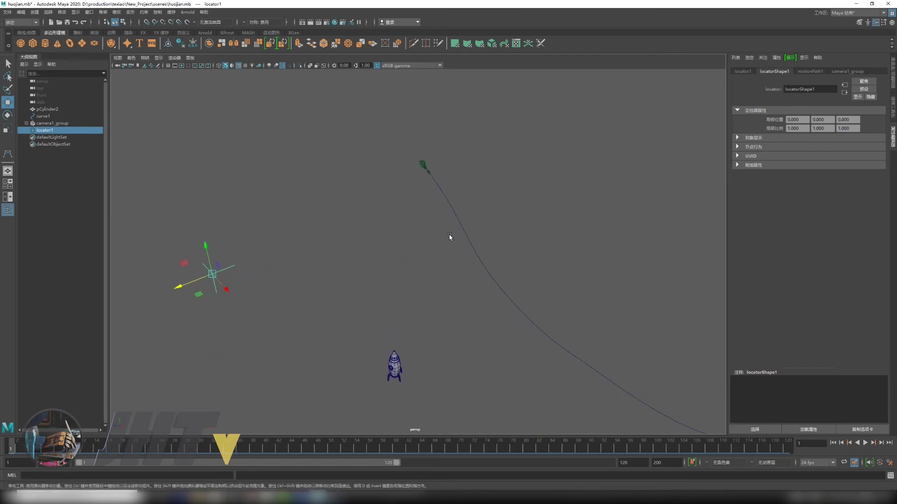
click(429, 176)
mouse_move(429, 176)
alt+mouse_down()
mouse_move(450, 197)
mouse_move(648, 288)
mouse_move(484, 173)
mouse_move(411, 206)
alt+mouse_up()
Step: Select camera1_aim and scrub the path animation through frames 61, 70 and 80
click(484, 173)
click(438, 176)
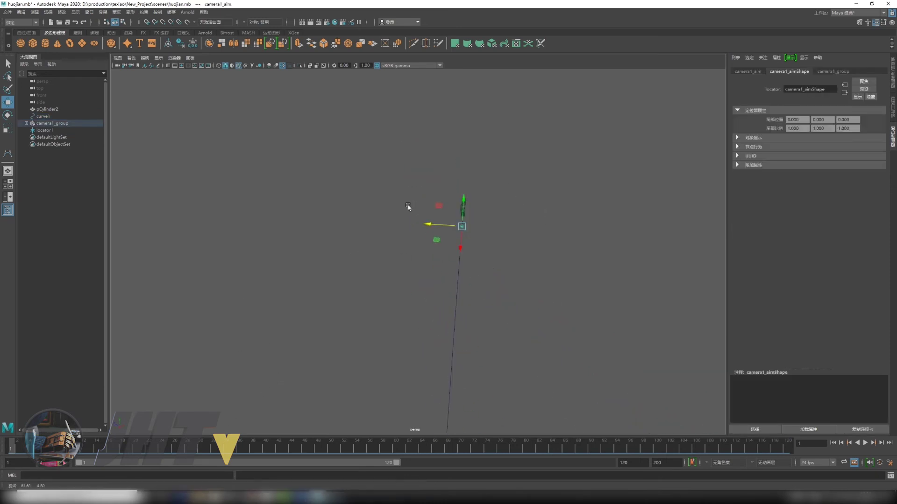
mouse_move(552, 255)
alt+mouse_down()
mouse_move(409, 246)
mouse_move(530, 250)
mouse_move(532, 309)
alt+mouse_up()
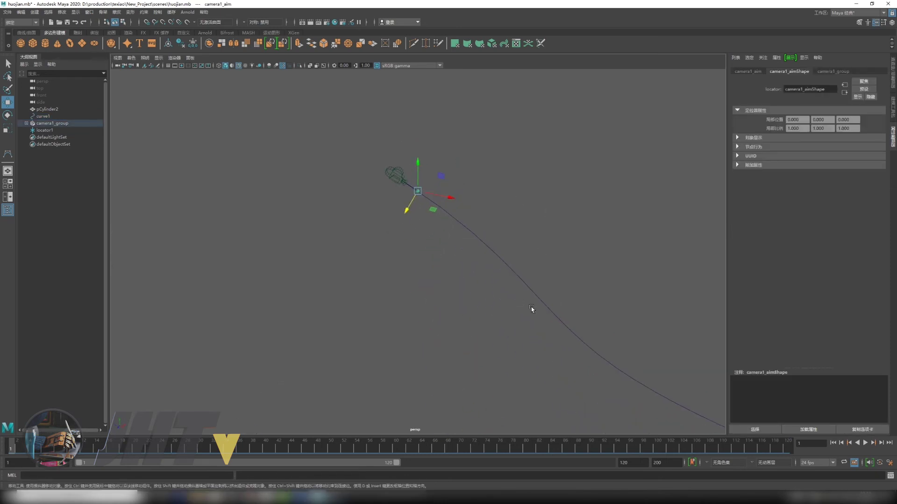
alt+drag(445, 203, 494, 203)
drag(41, 447, 461, 437)
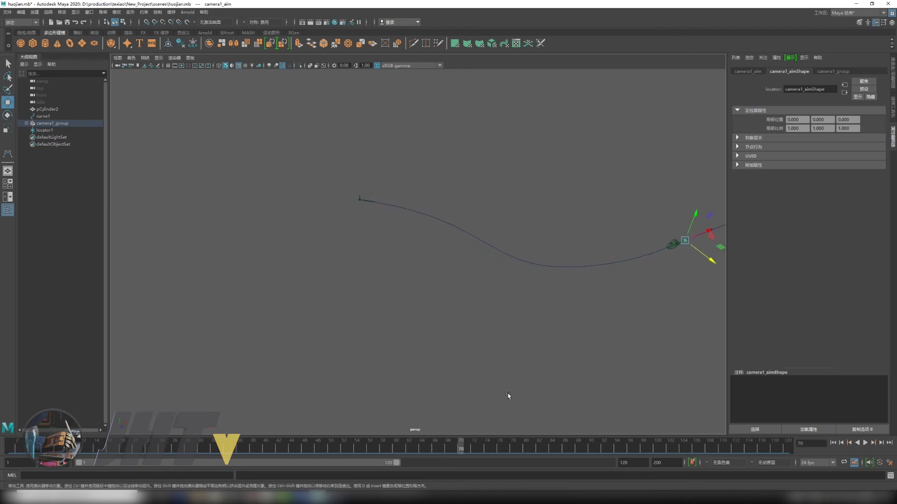
mouse_move(507, 395)
alt+mouse_down()
mouse_move(373, 387)
mouse_move(482, 363)
alt+mouse_up()
drag(461, 454, 526, 451)
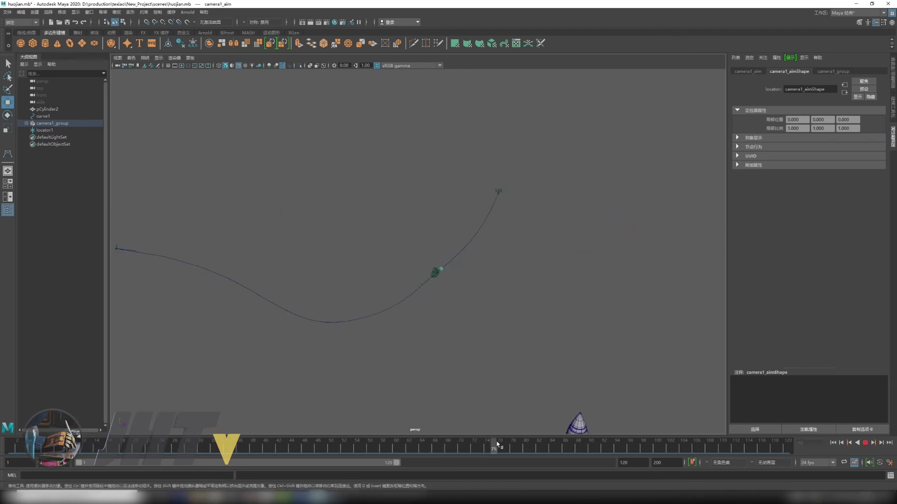
Step: Orbit around the scene and reselect the rocket to inspect the camera's position
alt+drag(639, 367, 549, 293)
alt+drag(533, 330, 444, 327)
click(482, 350)
mouse_move(486, 360)
alt+mouse_down()
mouse_move(608, 359)
mouse_move(506, 320)
mouse_move(512, 271)
alt+mouse_up()
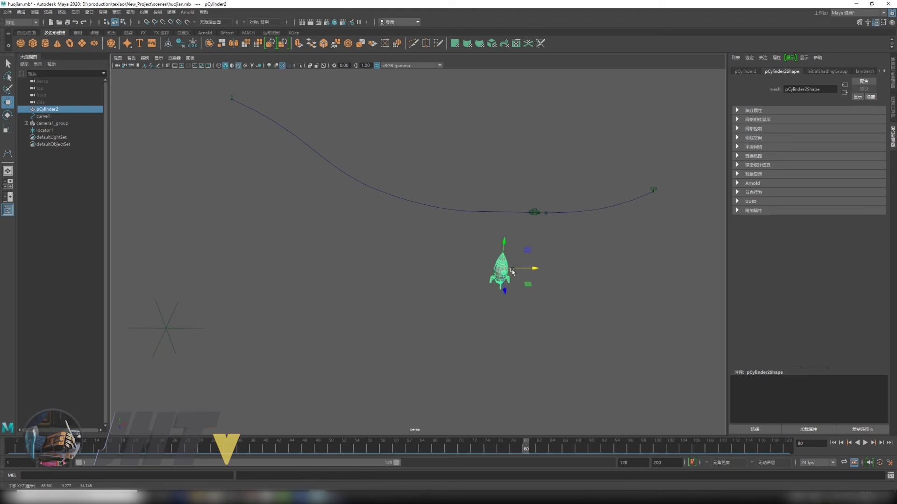
click(564, 250)
drag(456, 260, 532, 270)
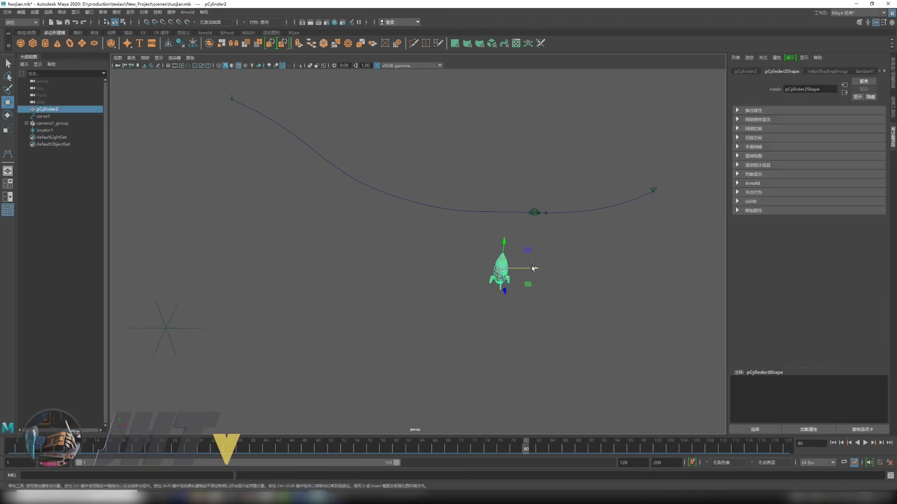
Step: At frame 1, move camera1_aim away from the camera toward the rocket
drag(527, 444, 11, 444)
alt+right_drag(212, 361, 401, 340)
click(310, 204)
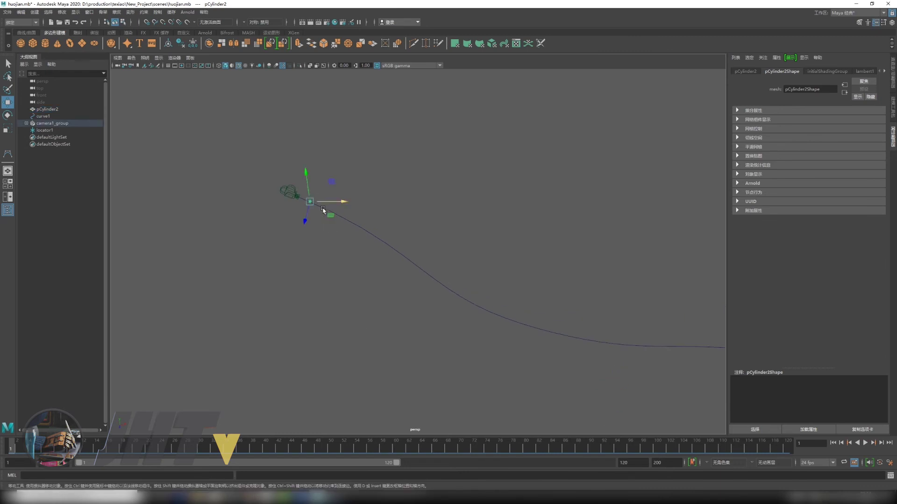
alt+drag(311, 210, 313, 280)
mouse_move(375, 230)
middle_down()
mouse_move(537, 362)
mouse_move(607, 390)
mouse_move(502, 290)
middle_up()
Step: In the top view, move camera1_aim over the rocket
key(space)
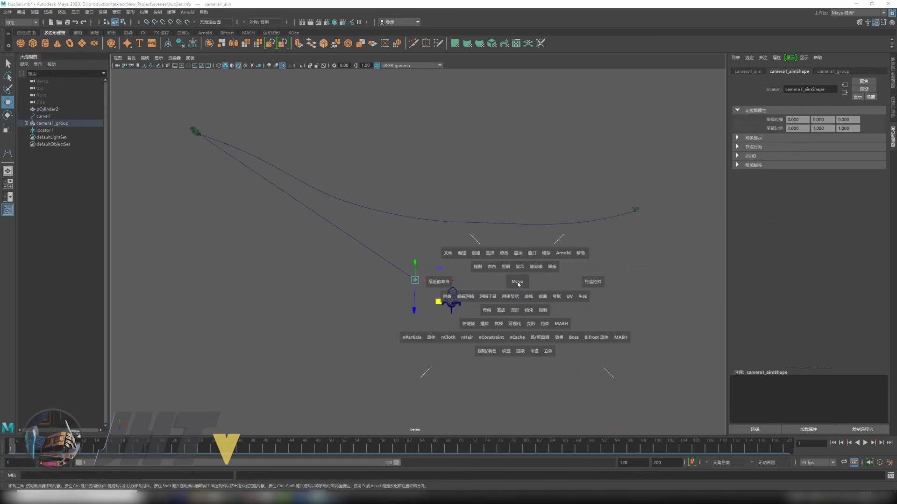
drag(502, 290, 481, 286)
alt+middle_drag(273, 267, 90, 224)
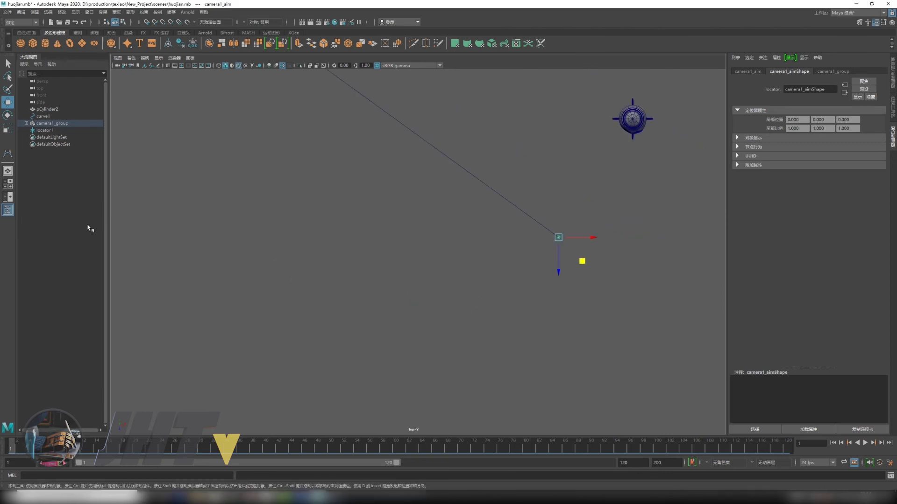
alt+middle_drag(509, 235, 357, 312)
middle_drag(406, 340, 486, 206)
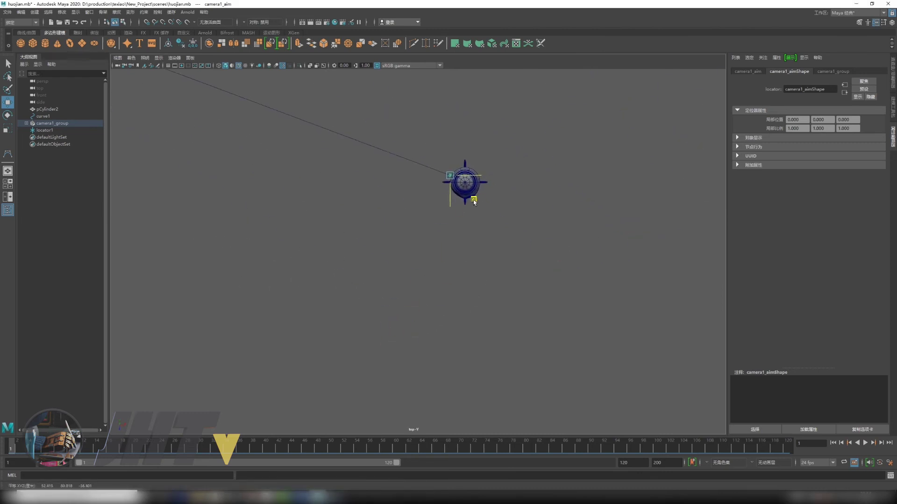
Step: In the front view, lower camera1_aim down onto the rocket
key(space)
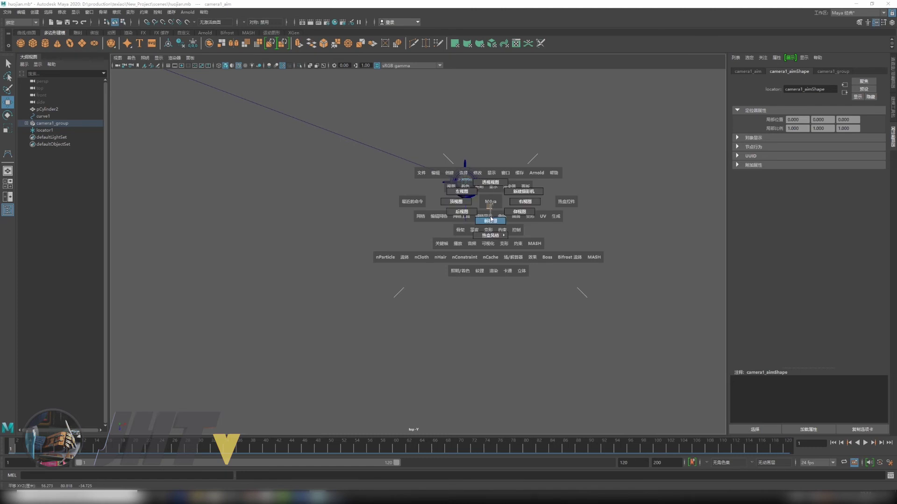
drag(491, 204, 495, 209)
drag(359, 144, 359, 248)
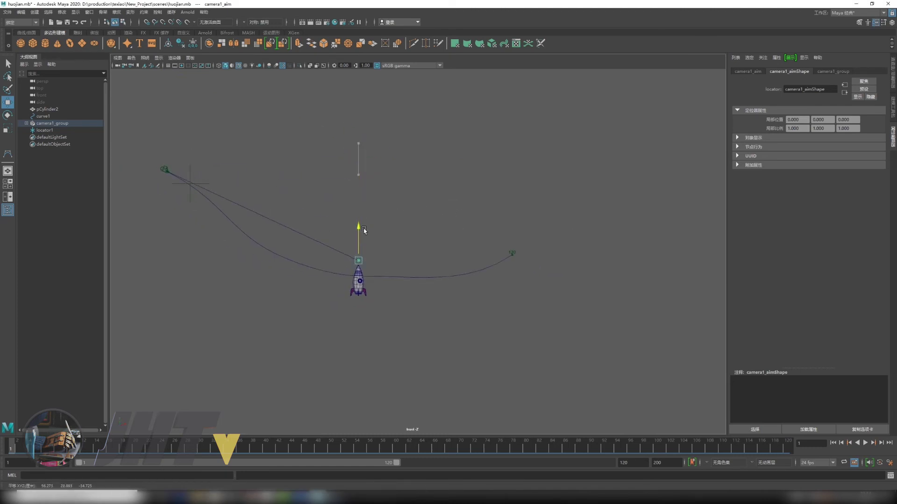
scroll(460, 270, up, 2)
alt+middle_drag(461, 270, 453, 238)
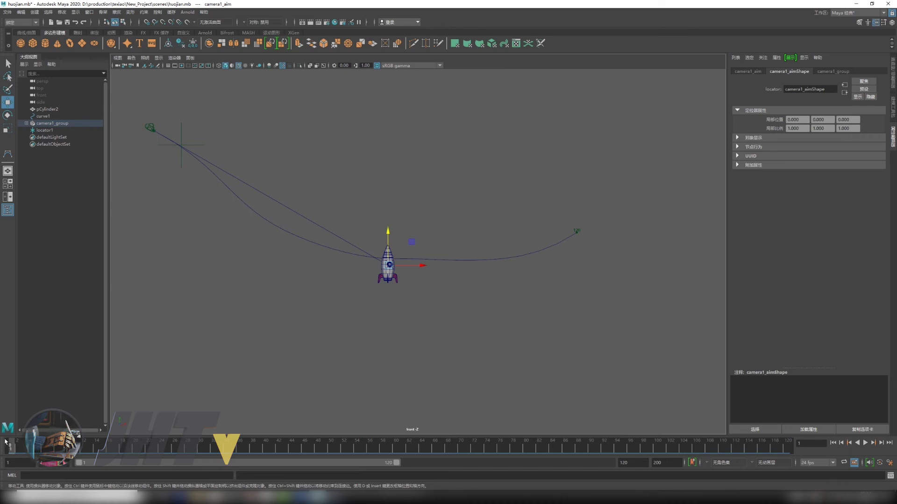
Step: Play the animation, return to persp, nudge the aim locator and go back to frame 1
key(alt+v)
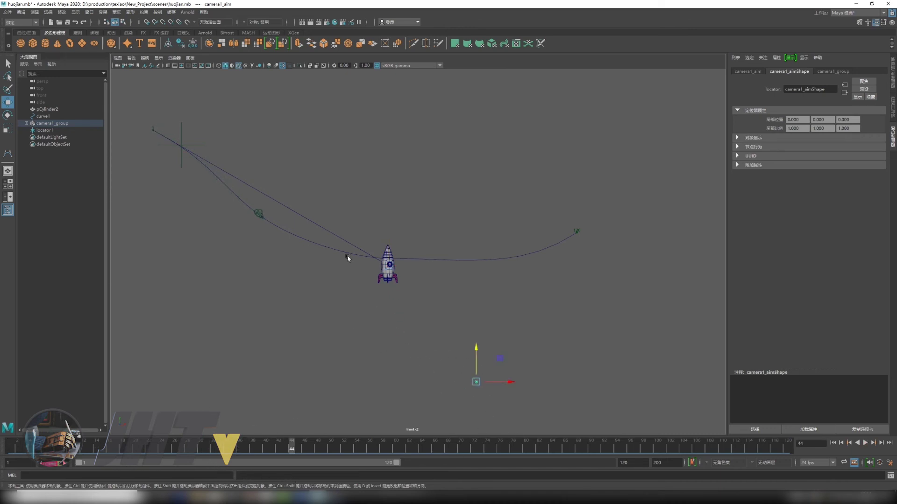
mouse_move(349, 289)
alt+mouse_down()
mouse_move(420, 316)
mouse_move(381, 244)
mouse_move(436, 296)
mouse_move(429, 338)
alt+mouse_up()
key(space)
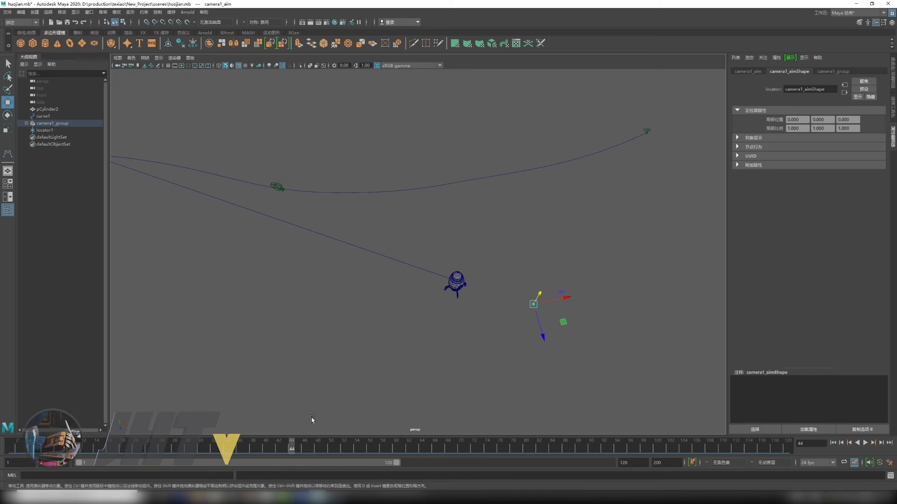
mouse_move(563, 322)
mouse_down()
mouse_move(569, 317)
mouse_move(481, 298)
mouse_move(478, 323)
mouse_up()
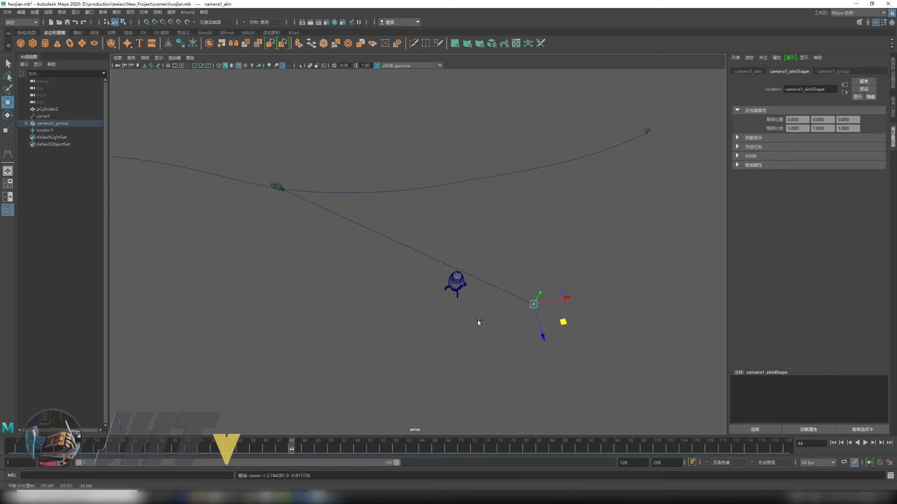
drag(291, 446, 11, 446)
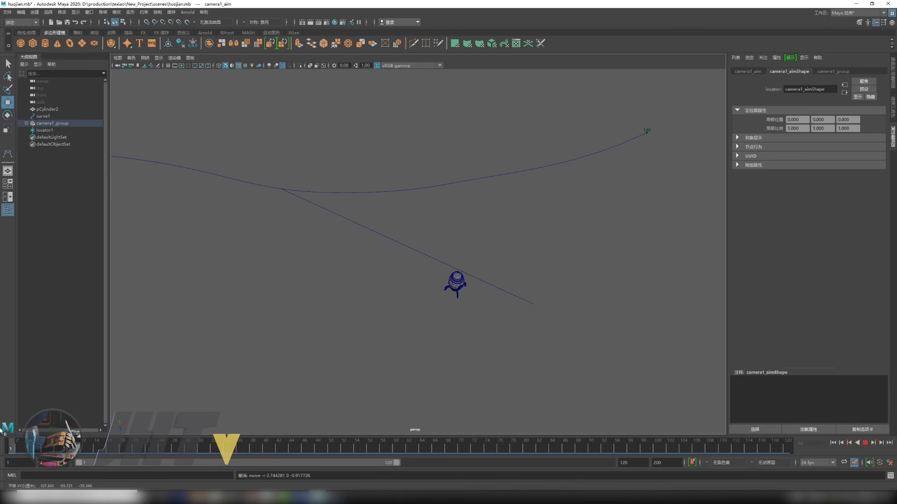
scroll(445, 261, up, 2)
scroll(478, 240, up, 3)
Step: Locate camera1 and its aim locator, expanding camera1_group in the Outliner
click(535, 219)
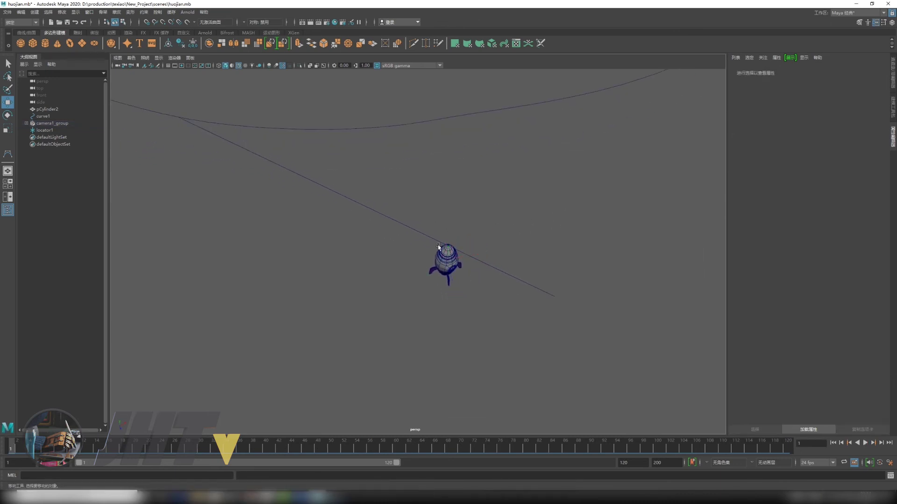
alt+drag(439, 247, 430, 248)
alt+drag(387, 310, 343, 230)
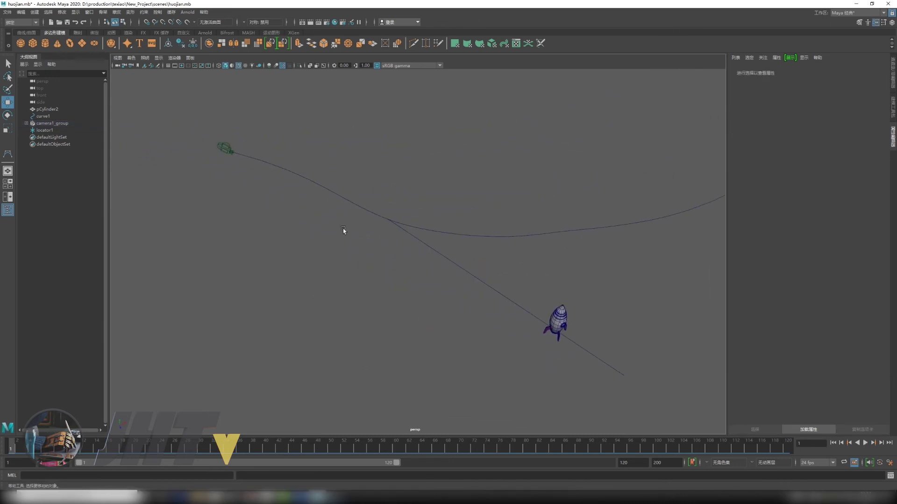
click(225, 143)
mouse_move(395, 244)
alt+mouse_down()
mouse_move(456, 266)
mouse_move(430, 330)
alt+mouse_up()
click(462, 288)
mouse_move(462, 288)
alt+mouse_down()
mouse_move(444, 295)
mouse_move(451, 285)
mouse_move(235, 236)
alt+mouse_up()
click(27, 124)
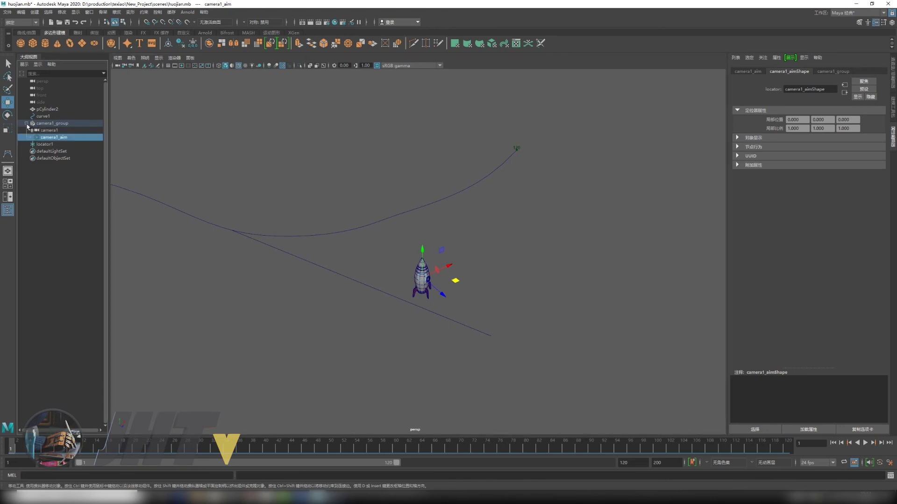
Step: Select the rocket (pCylinder2), then add camera1_aim to the selection
alt+drag(401, 280, 534, 226)
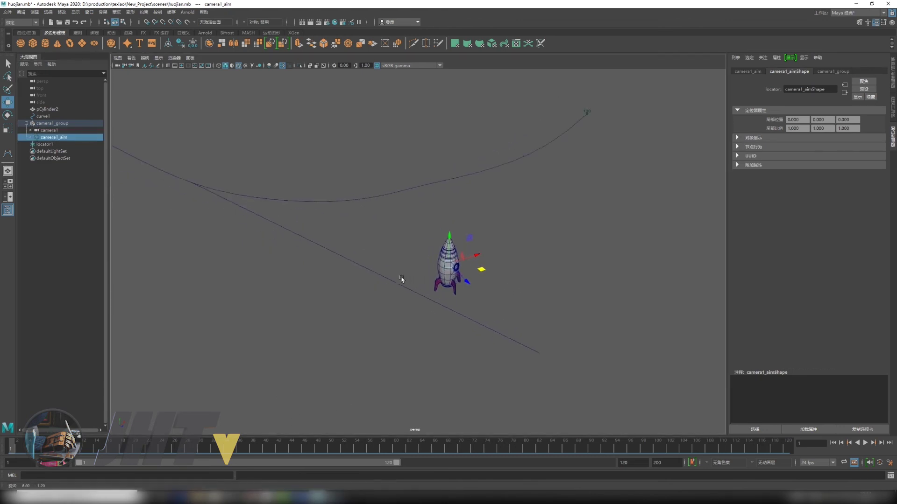
click(534, 227)
alt+drag(291, 237, 489, 290)
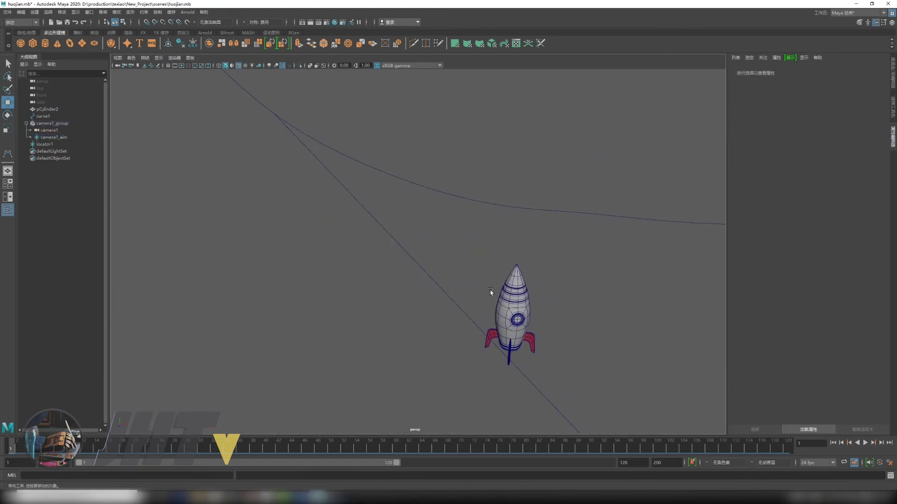
click(491, 292)
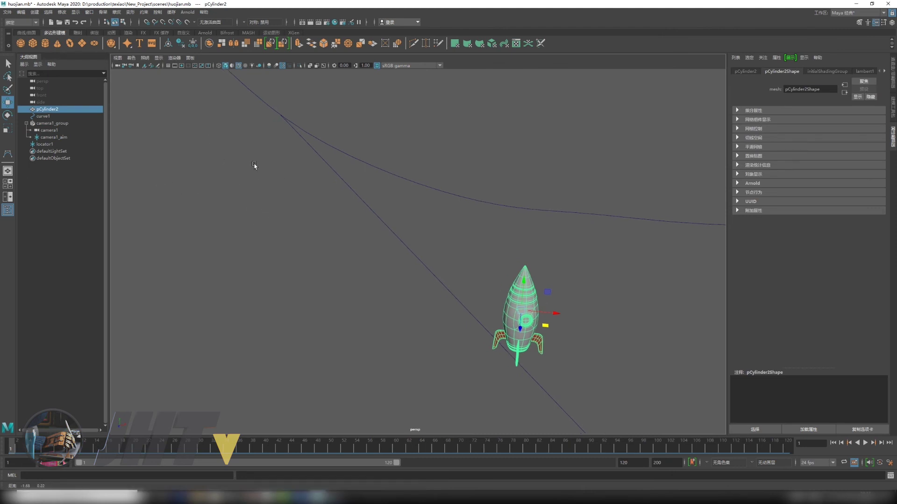
alt+drag(254, 166, 241, 163)
ctrl+click(51, 137)
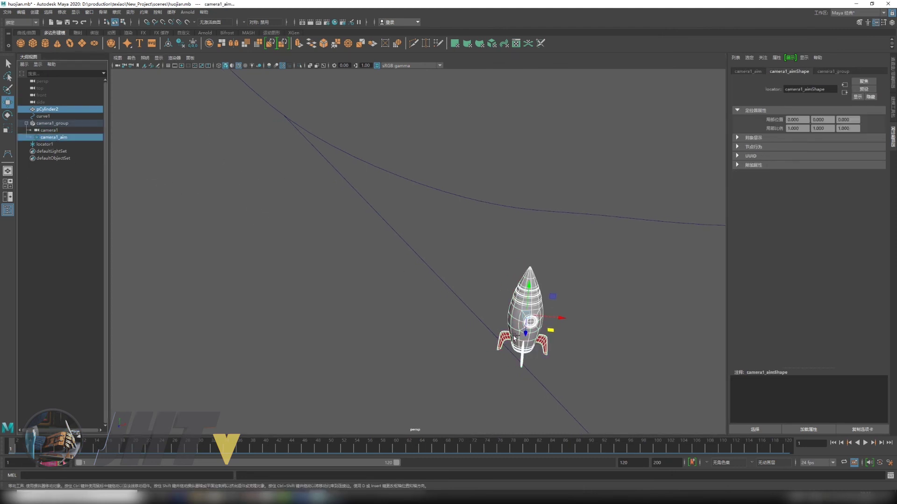
Step: Point-constrain camera1_aim to the rocket via Constrain > Point options
click(143, 13)
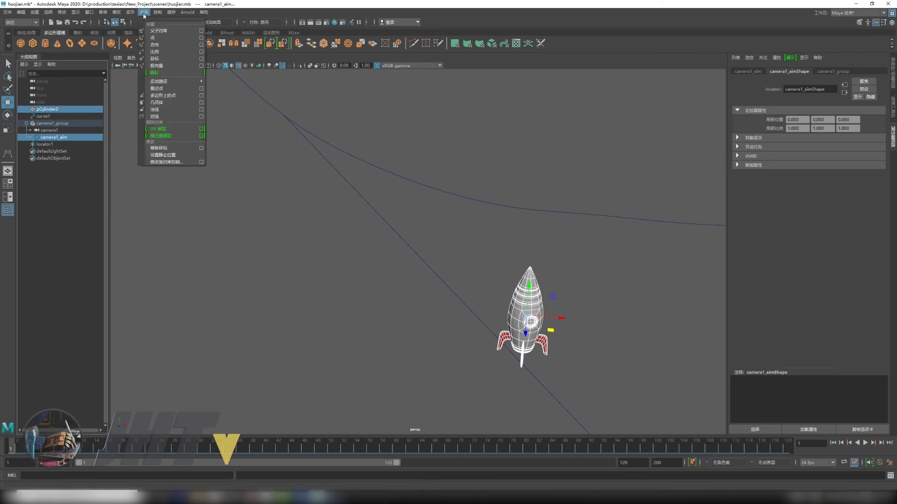
click(201, 38)
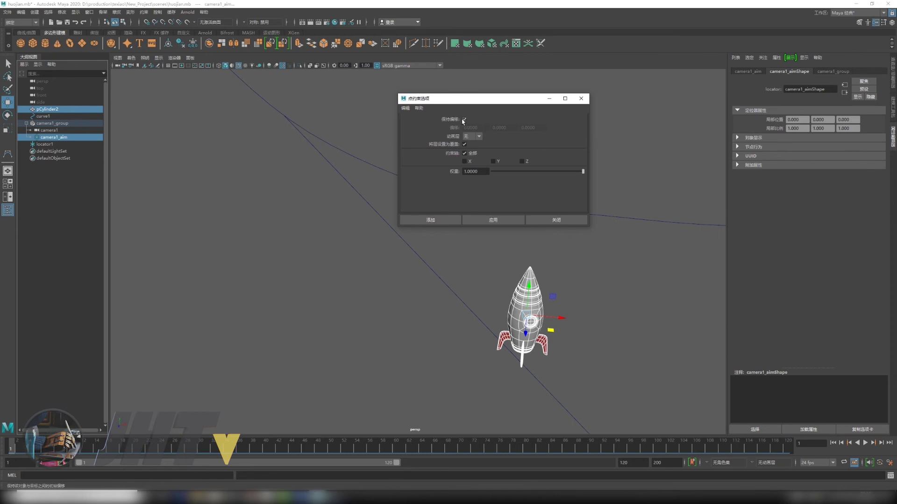
click(493, 220)
click(556, 220)
click(551, 155)
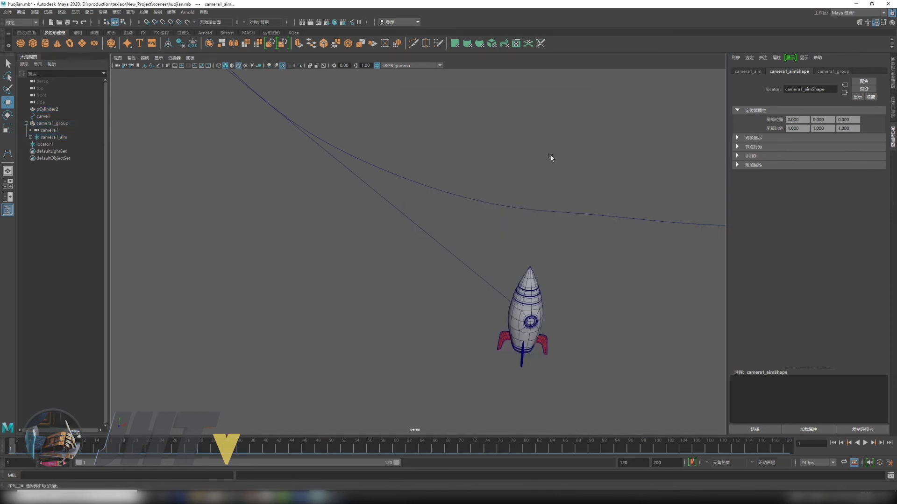
scroll(379, 232, down, 4)
scroll(322, 281, down, 2)
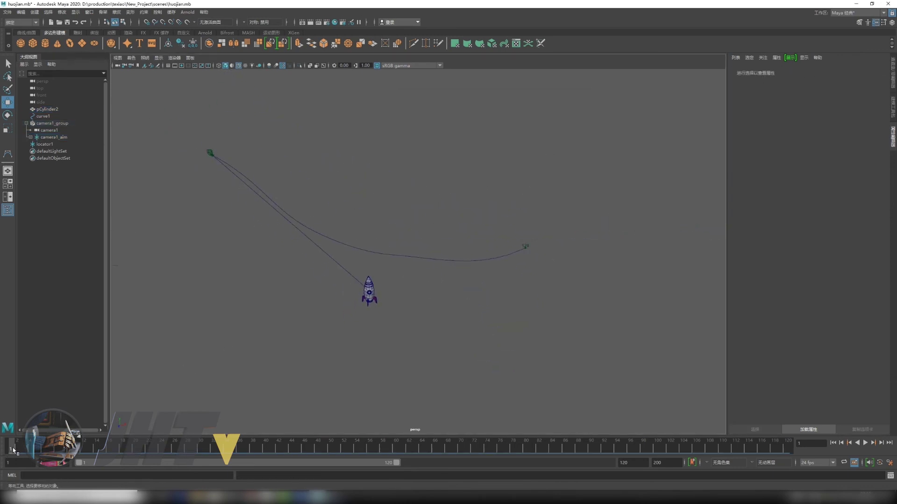
key(alt+v)
mouse_move(358, 430)
alt+mouse_down()
mouse_move(356, 326)
mouse_move(428, 287)
mouse_move(440, 294)
alt+mouse_up()
click(37, 138)
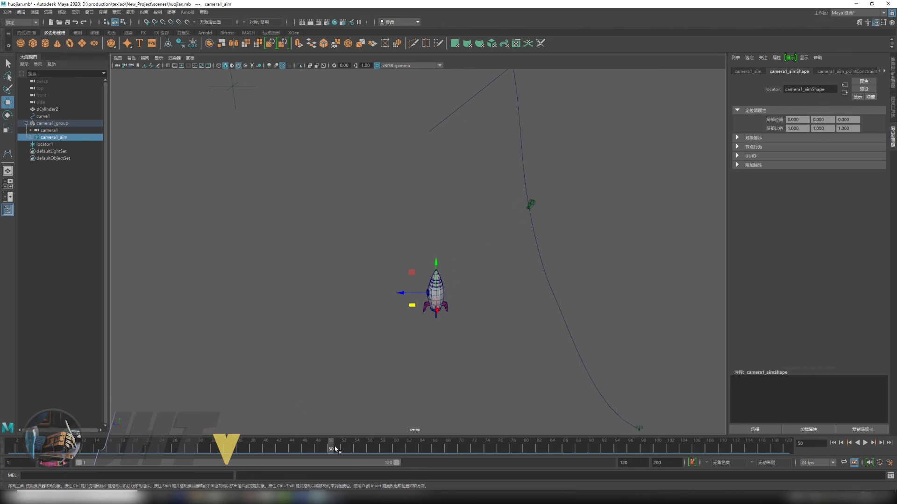
drag(335, 449, 10, 450)
mouse_move(575, 255)
alt+mouse_down()
mouse_move(462, 296)
mouse_move(530, 293)
alt+mouse_up()
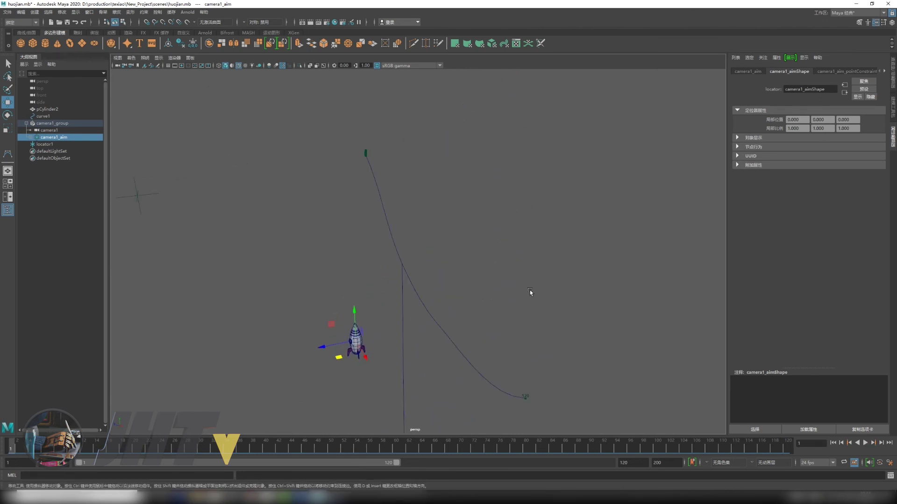
click(365, 151)
mouse_move(365, 151)
alt+mouse_down()
mouse_move(434, 184)
mouse_move(400, 176)
mouse_move(256, 207)
mouse_move(401, 285)
mouse_move(456, 236)
mouse_move(315, 224)
alt+mouse_up()
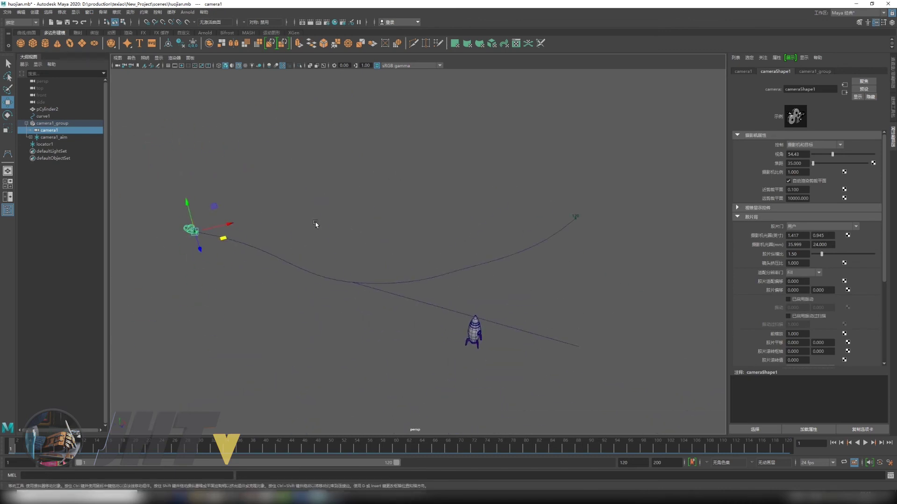
Step: Look through camera1 and play its path animation, then stop it
click(189, 58)
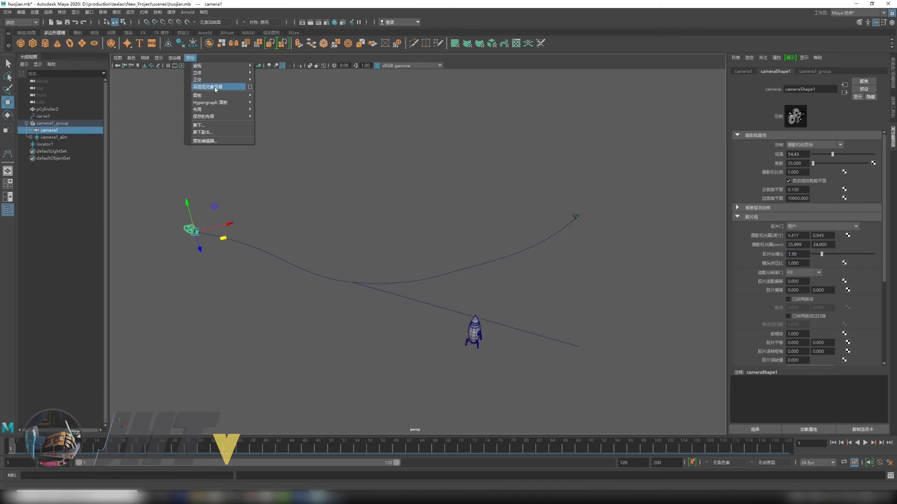
click(218, 87)
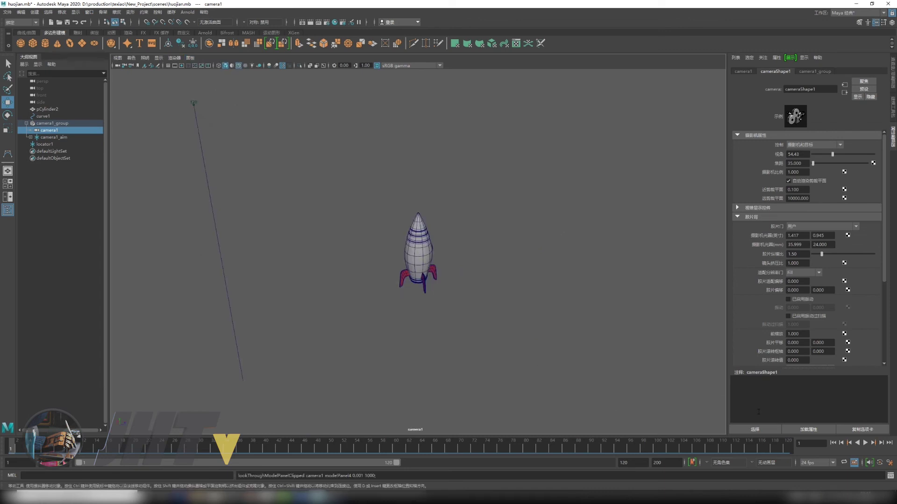
click(865, 443)
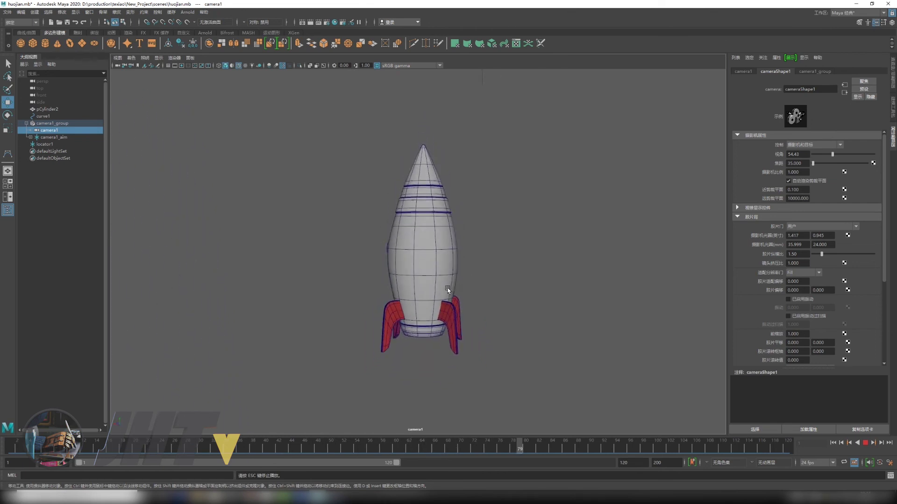
click(865, 442)
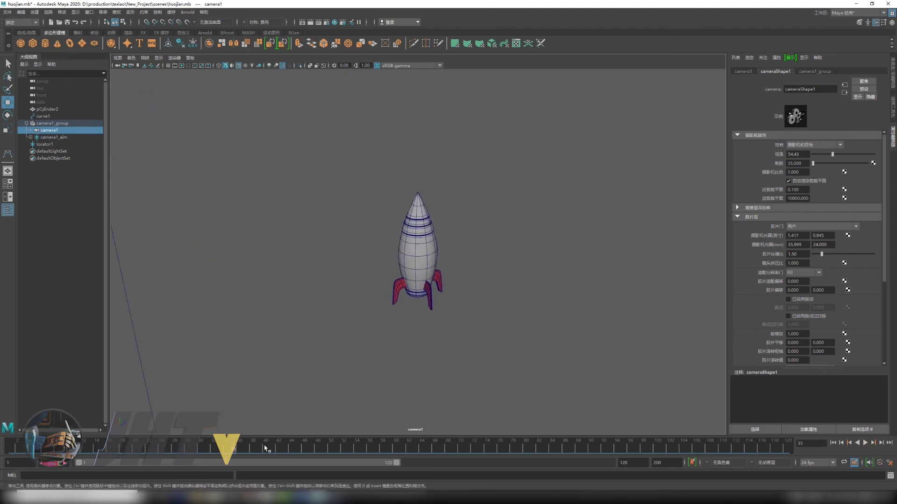
Step: Replay the animation, then switch the viewport back to persp
key(alt+v)
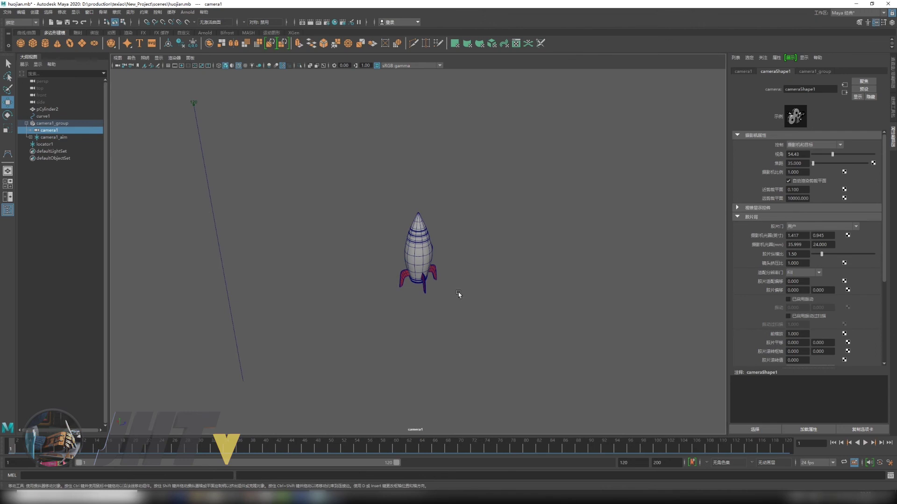
key(space)
mouse_move(450, 272)
mouse_down()
mouse_move(456, 261)
mouse_move(418, 306)
mouse_up()
Step: Reframe the rocket and activate the Three Point Circular Arc curve tool
click(450, 271)
mouse_move(450, 271)
alt+mouse_down()
mouse_move(431, 295)
mouse_move(376, 292)
mouse_move(357, 256)
mouse_move(401, 322)
mouse_move(478, 309)
alt+mouse_up()
click(376, 292)
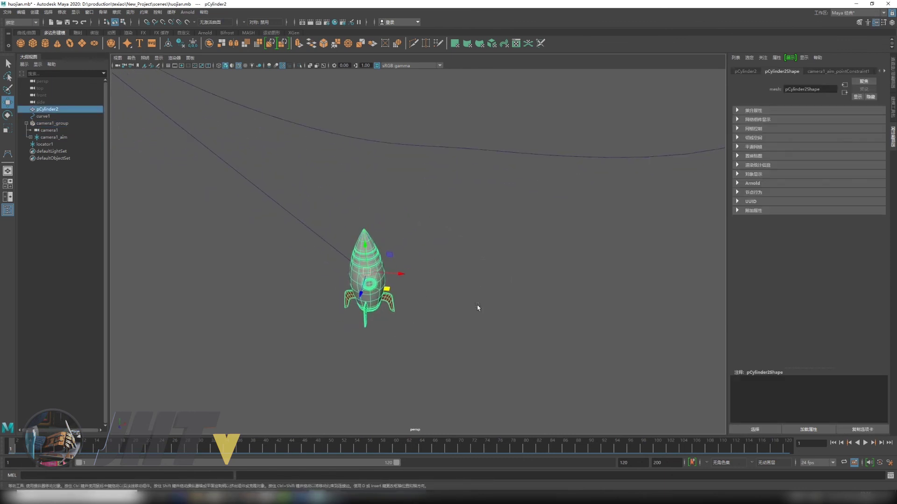
scroll(433, 288, up, 2)
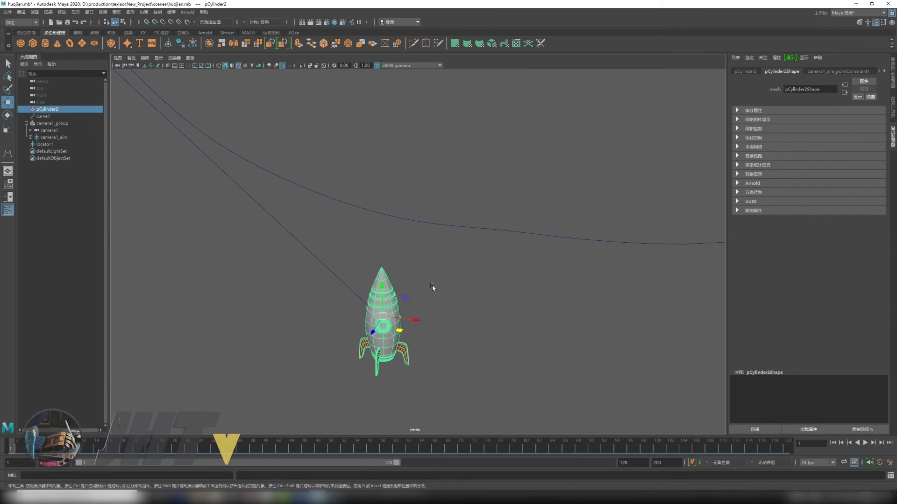
mouse_move(448, 335)
alt+mouse_down()
mouse_move(452, 294)
mouse_move(441, 247)
mouse_move(463, 270)
alt+mouse_up()
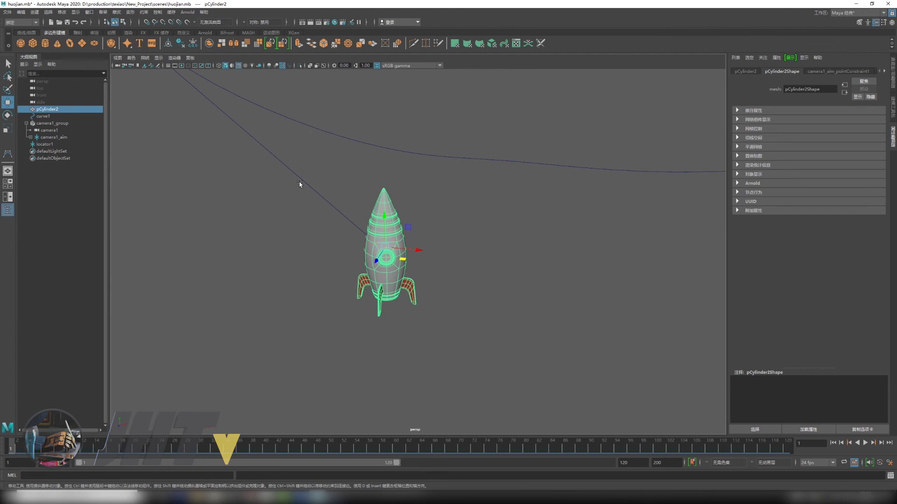
click(35, 12)
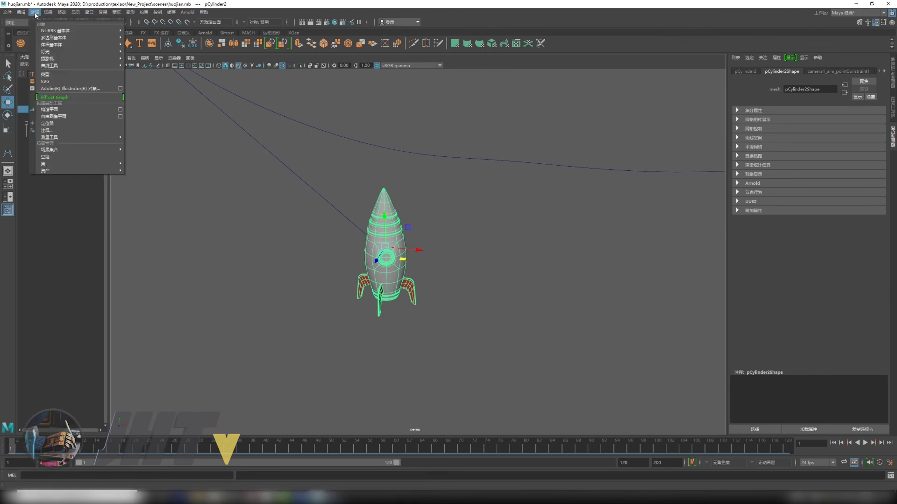
mouse_move(56, 66)
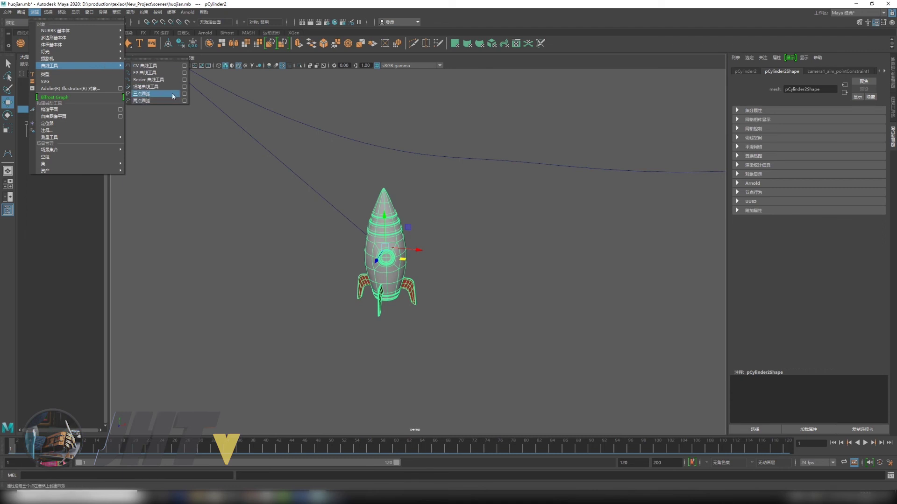
click(152, 94)
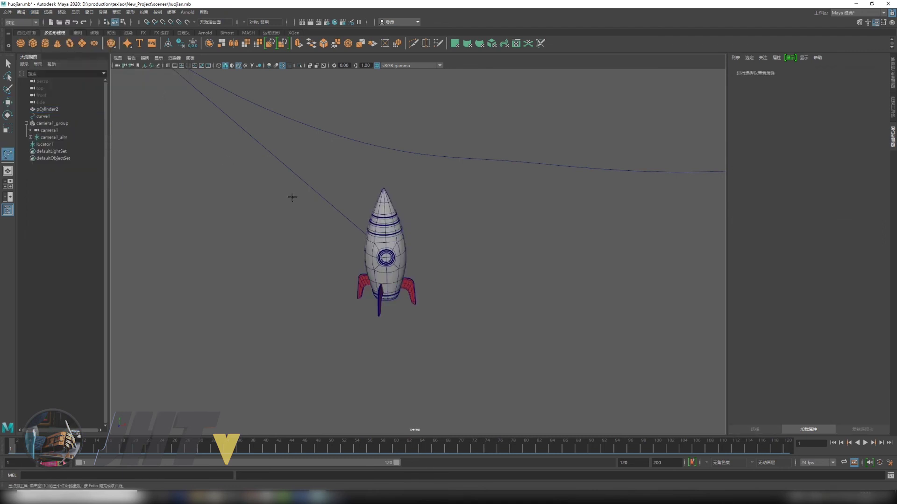
key(space)
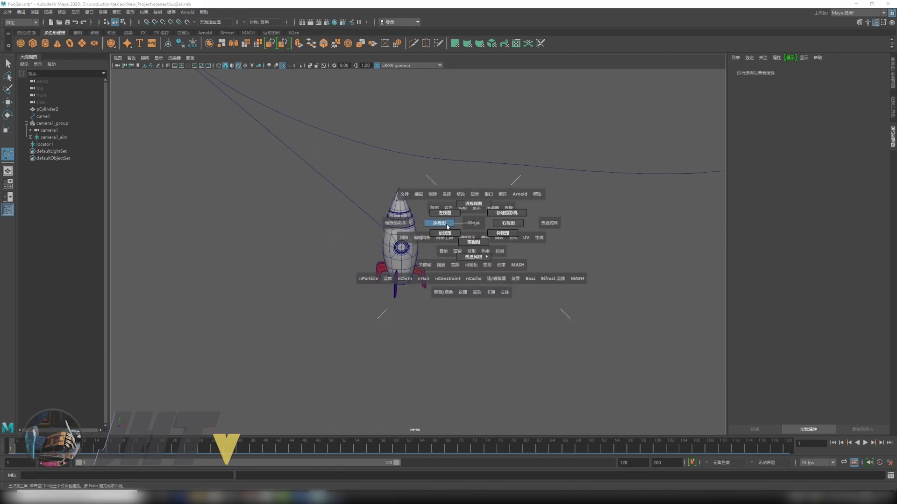
Step: In the top view, draw curve3 as a three-point arc forming a near-full ring around the rocket
drag(473, 225, 472, 199)
alt+middle_drag(386, 208, 301, 228)
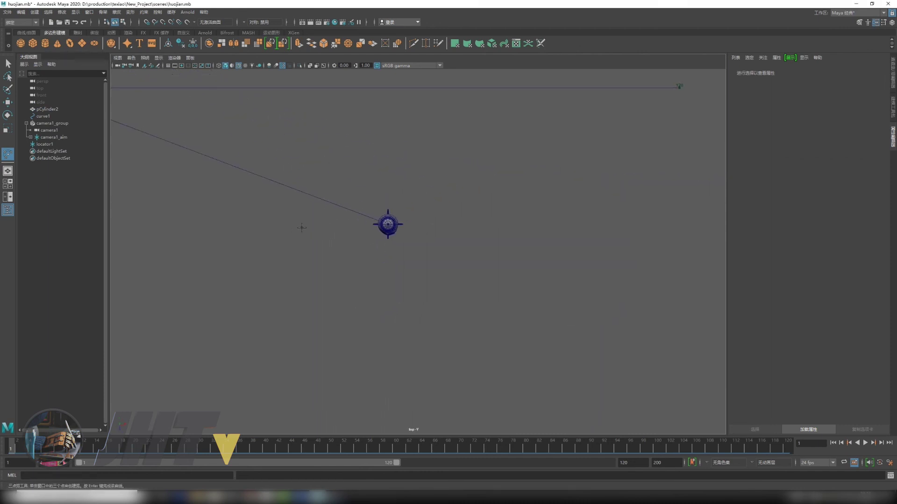
click(324, 175)
click(398, 321)
mouse_move(466, 166)
mouse_down()
mouse_move(498, 135)
mouse_move(493, 141)
mouse_up()
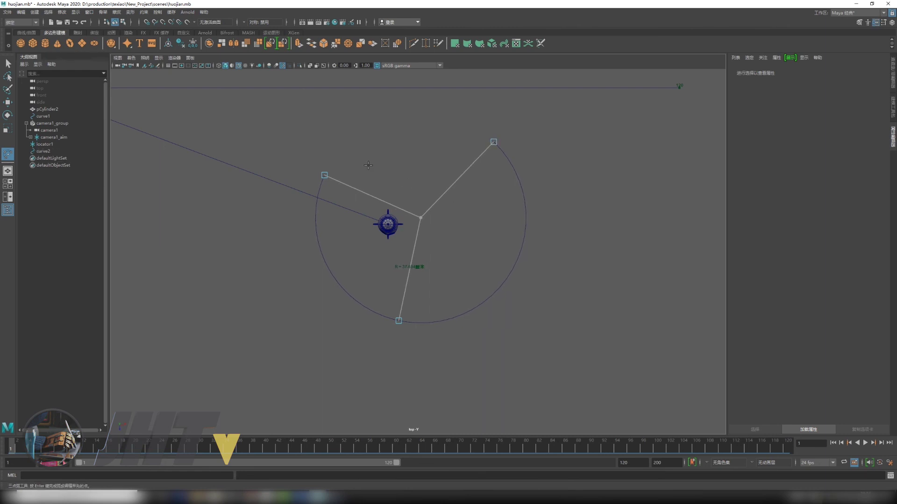
mouse_move(493, 142)
mouse_down()
mouse_move(338, 176)
mouse_move(452, 159)
mouse_move(418, 150)
mouse_move(401, 161)
mouse_up()
key(w)
Step: Snap curve3's centre onto the locator and view the ring in persp
scroll(392, 228, up, 1)
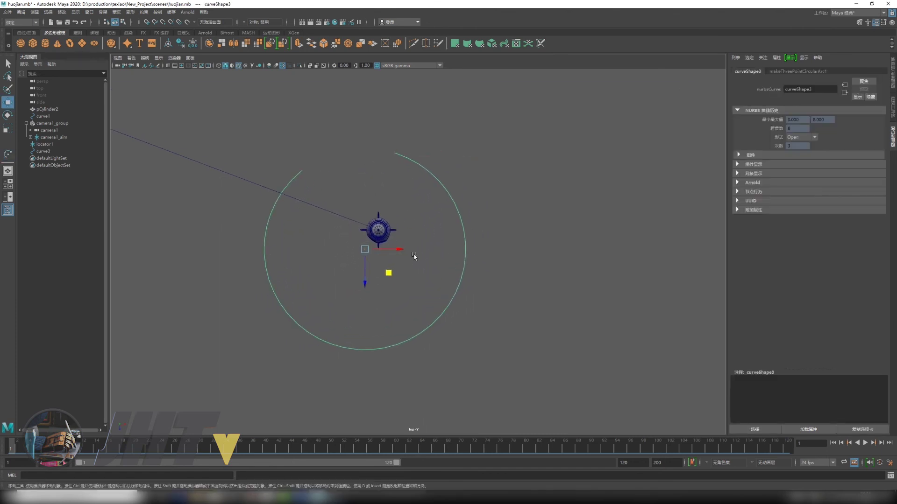
drag(364, 250, 378, 230)
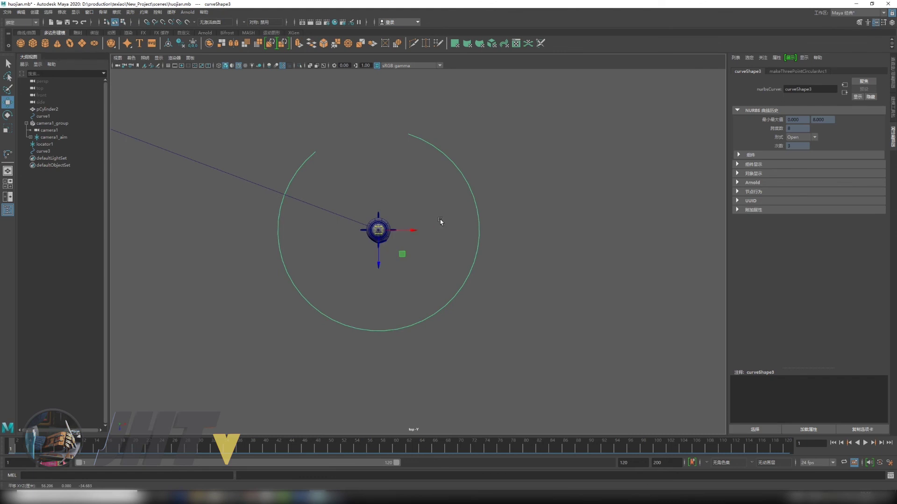
key(space)
drag(441, 222, 440, 200)
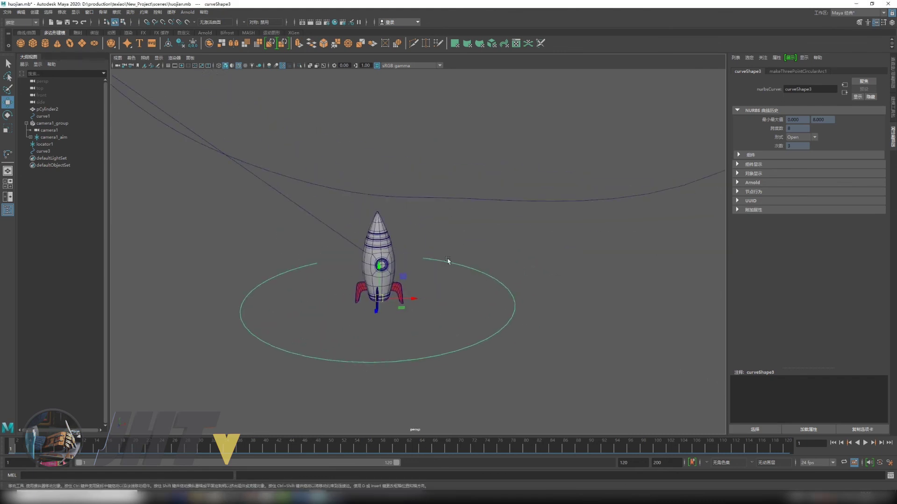
mouse_move(382, 267)
alt+mouse_down()
mouse_move(392, 232)
mouse_move(318, 170)
alt+mouse_up()
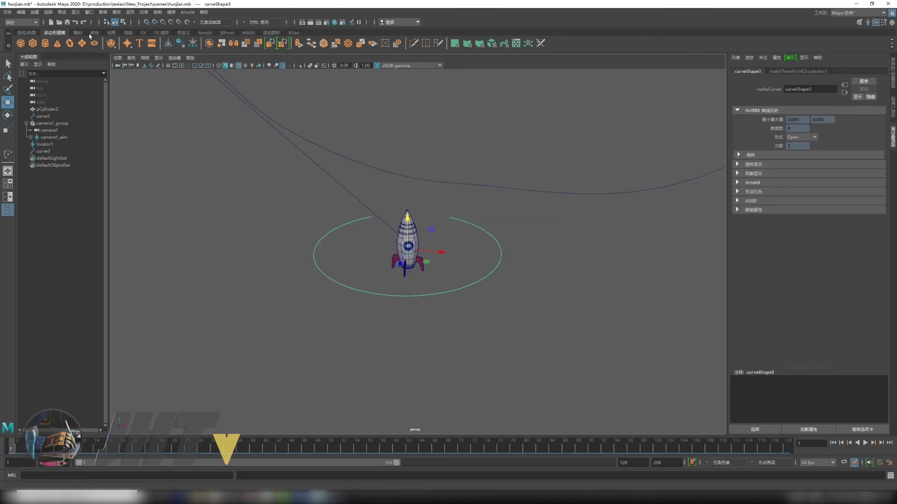
Step: Create a new camera (camera2) in the scene
click(48, 12)
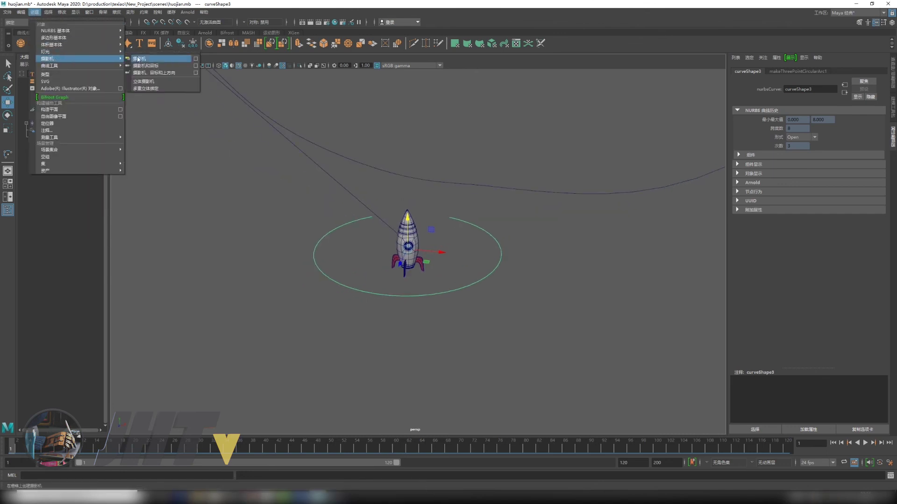
click(139, 58)
alt+drag(273, 190, 258, 281)
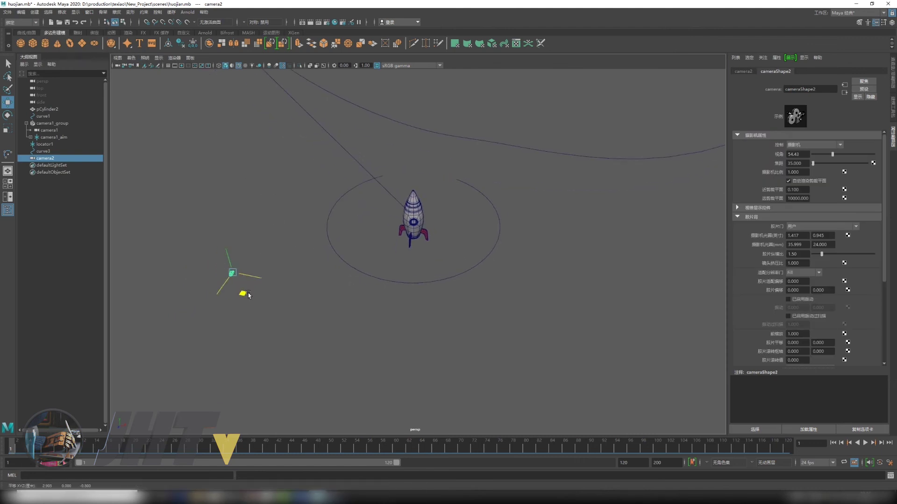
scroll(285, 196, up, 3)
Step: Attach camera2 to curve3 as its motion path
drag(267, 164, 316, 187)
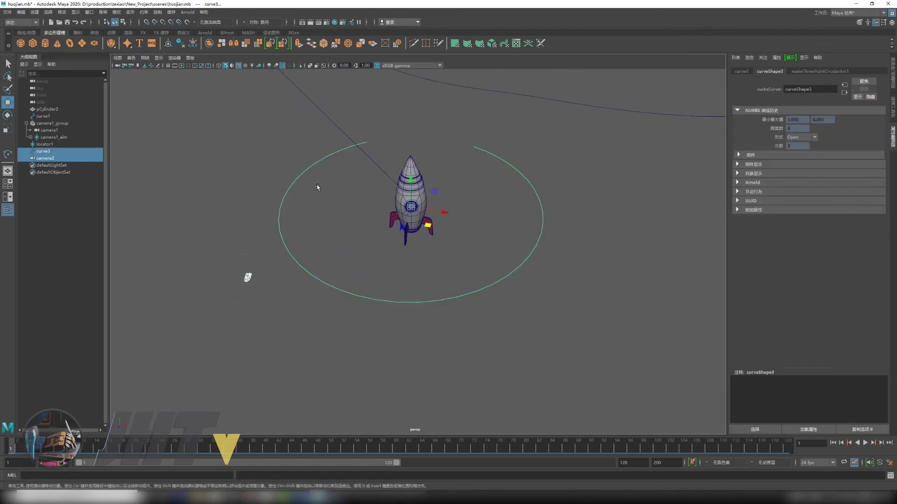
drag(214, 254, 270, 304)
shift+drag(279, 141, 322, 176)
click(144, 12)
mouse_move(160, 82)
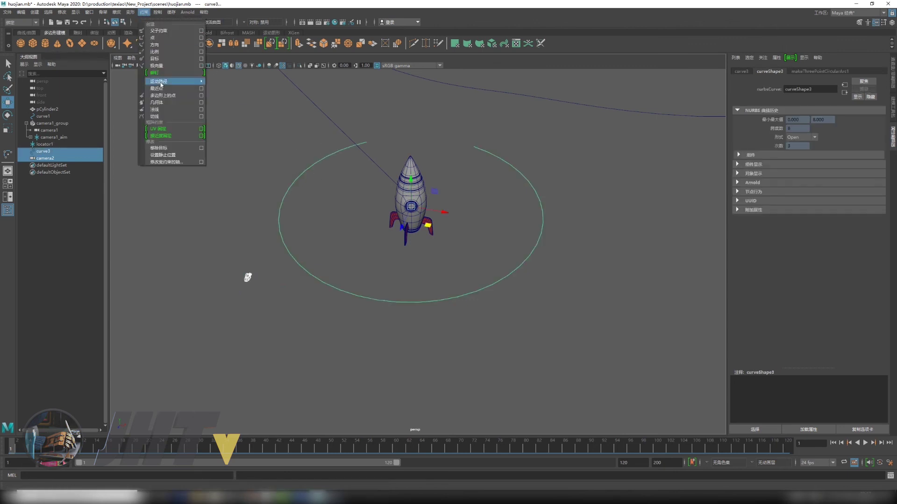
click(228, 81)
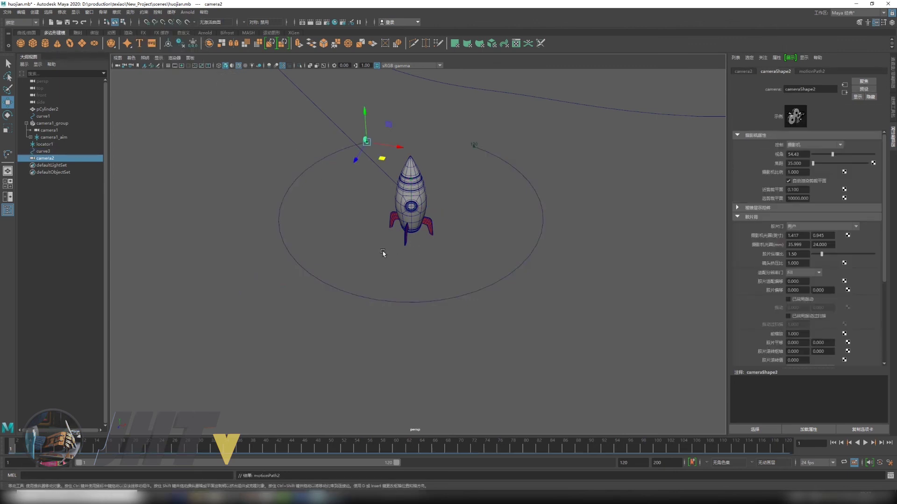
Step: Preview the animation through camera2 along the circle, then return to persp
click(190, 58)
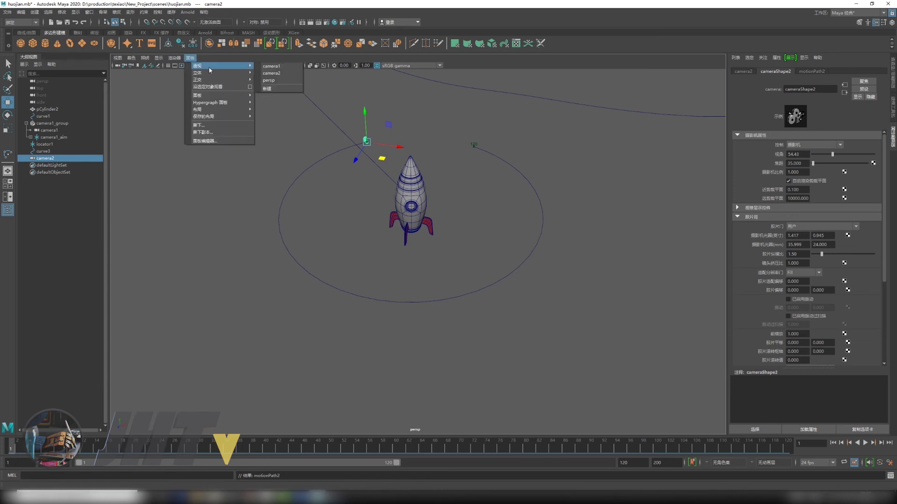
click(215, 87)
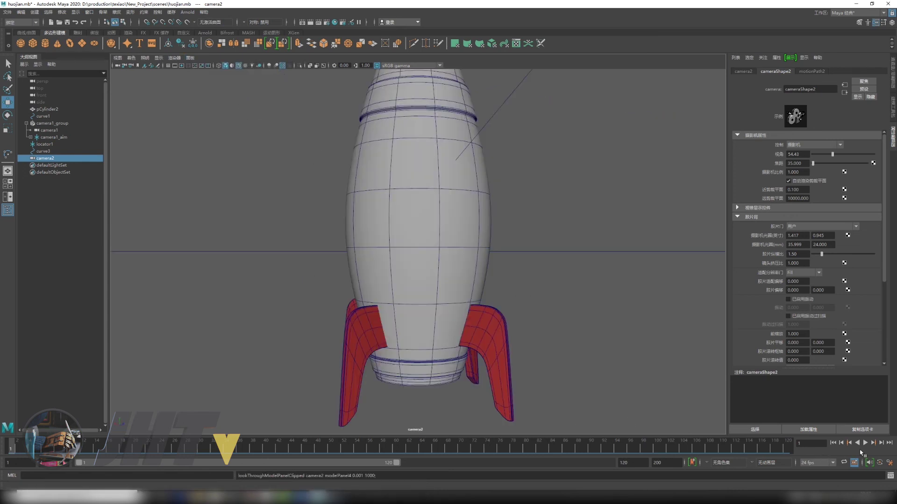
key(alt+v)
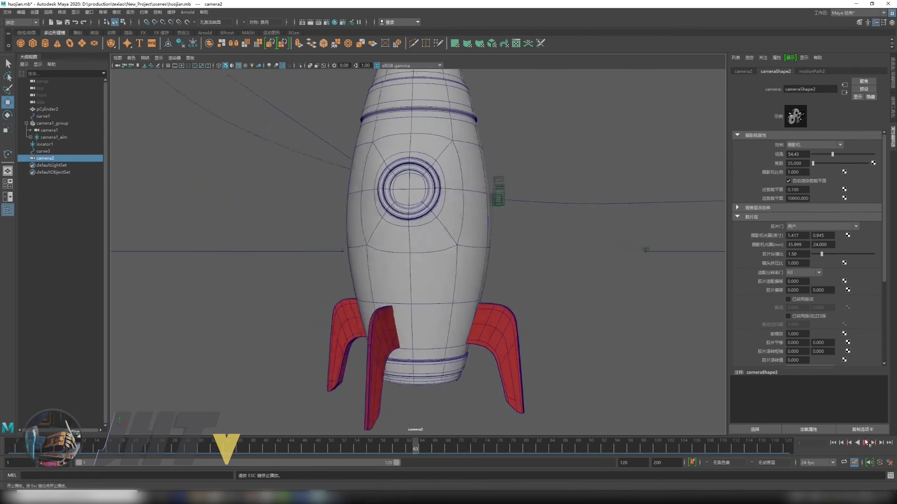
key(Escape)
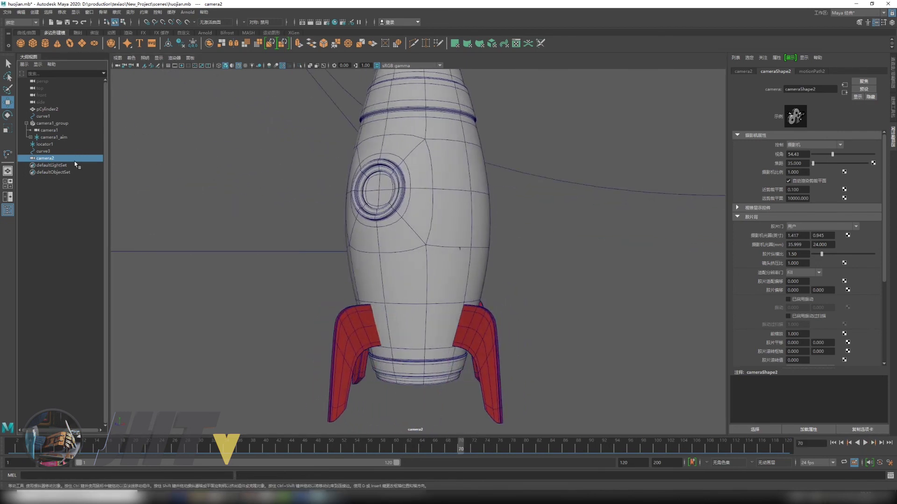
key(space)
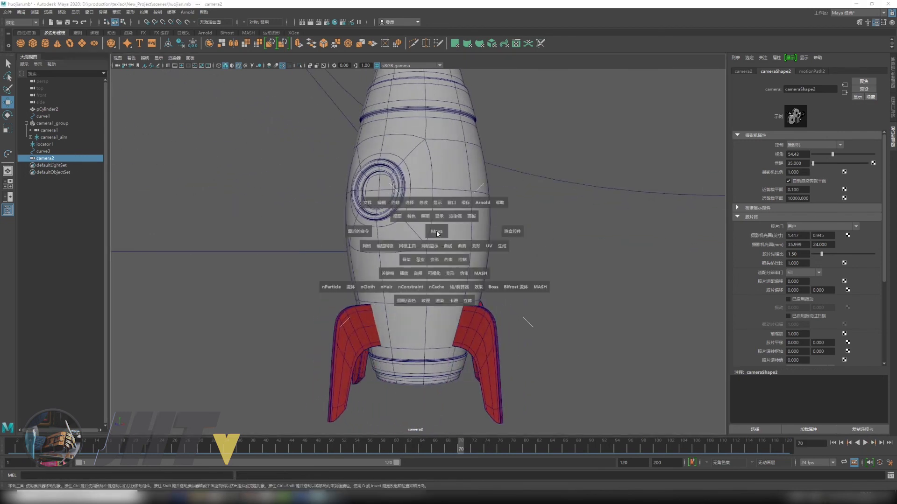
drag(436, 231, 436, 175)
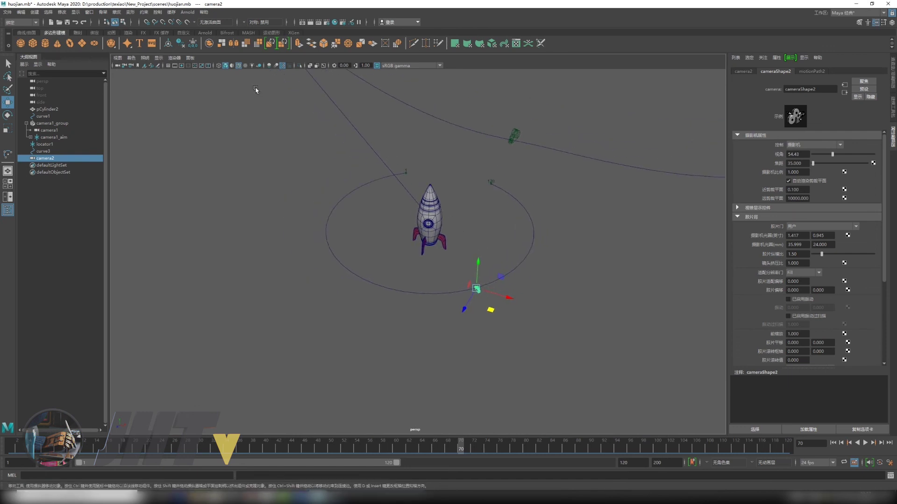
Step: Set camera2's focal length to about 25.2 (71.05 angle of view), preview, and return to persp
click(190, 58)
click(211, 90)
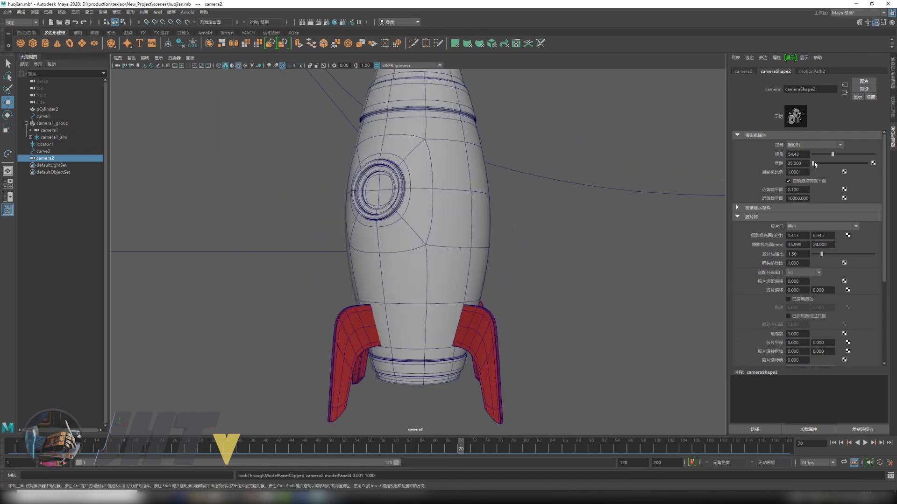
drag(816, 164, 812, 164)
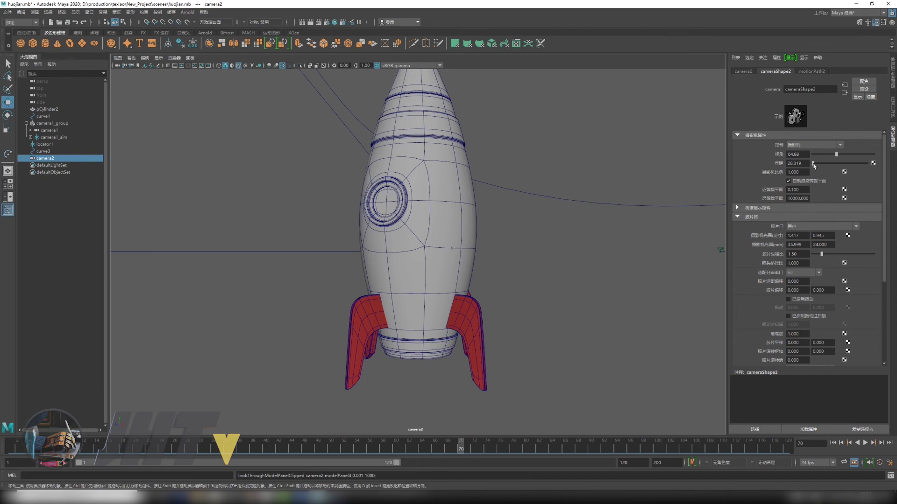
drag(813, 166, 812, 165)
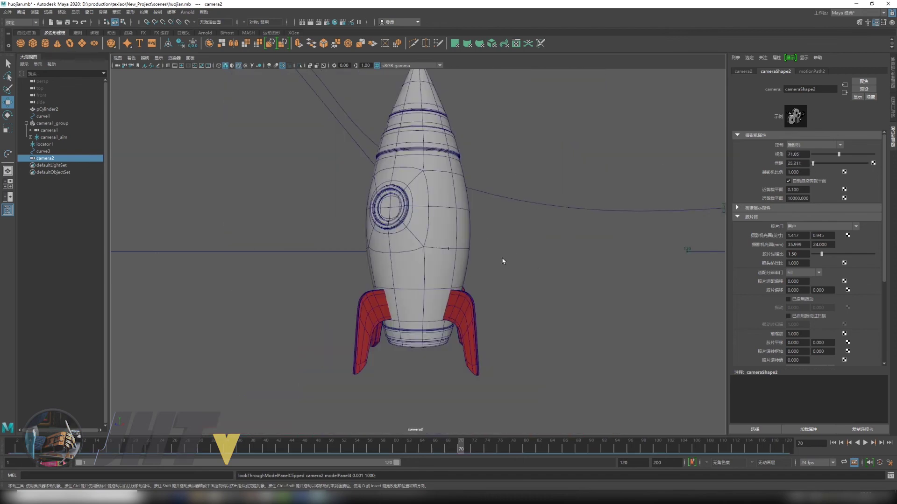
click(865, 443)
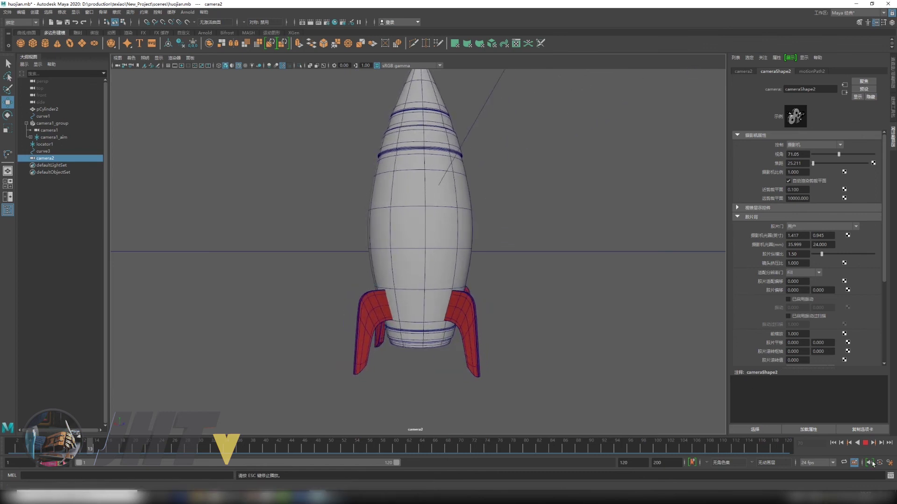
click(865, 443)
key(space)
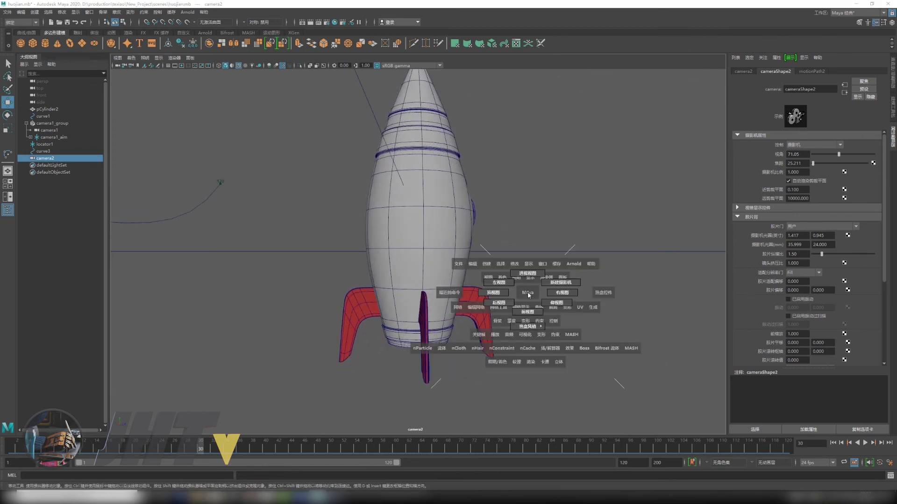
click(528, 255)
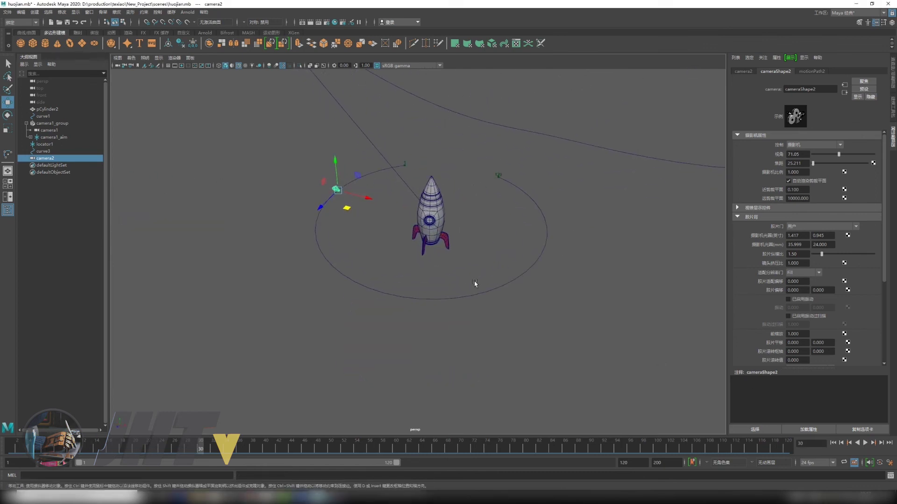
Step: Select the rocket (pCylinder2) and tumble in close with its porthole facing front
click(438, 208)
scroll(438, 207, up, 3)
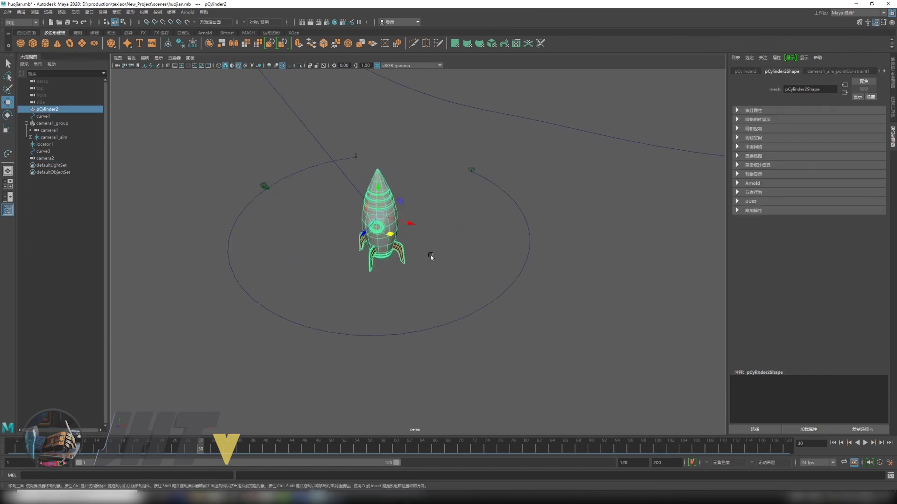
mouse_move(430, 257)
alt+mouse_down()
mouse_move(485, 286)
mouse_move(467, 262)
alt+mouse_up()
mouse_move(356, 252)
alt+mouse_down()
mouse_move(380, 250)
mouse_move(393, 225)
mouse_move(410, 260)
mouse_move(431, 247)
alt+mouse_up()
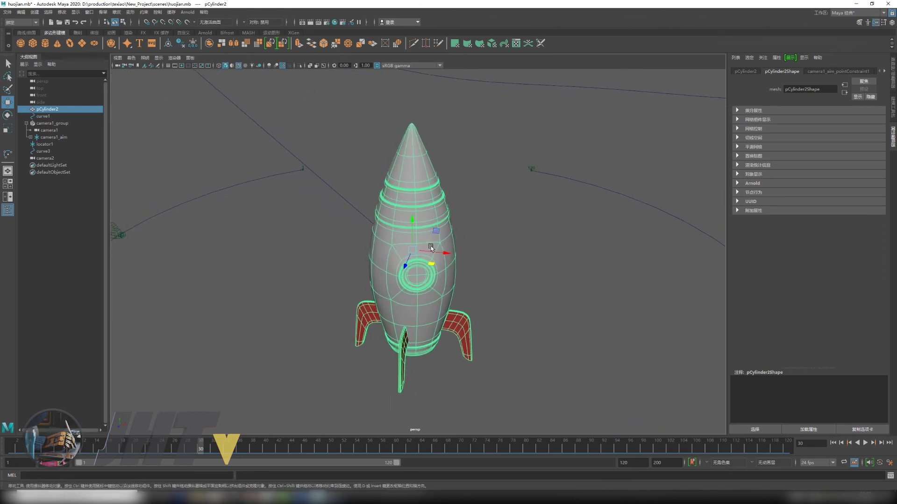
mouse_move(241, 201)
alt+mouse_down()
mouse_move(274, 196)
mouse_move(300, 212)
alt+mouse_up()
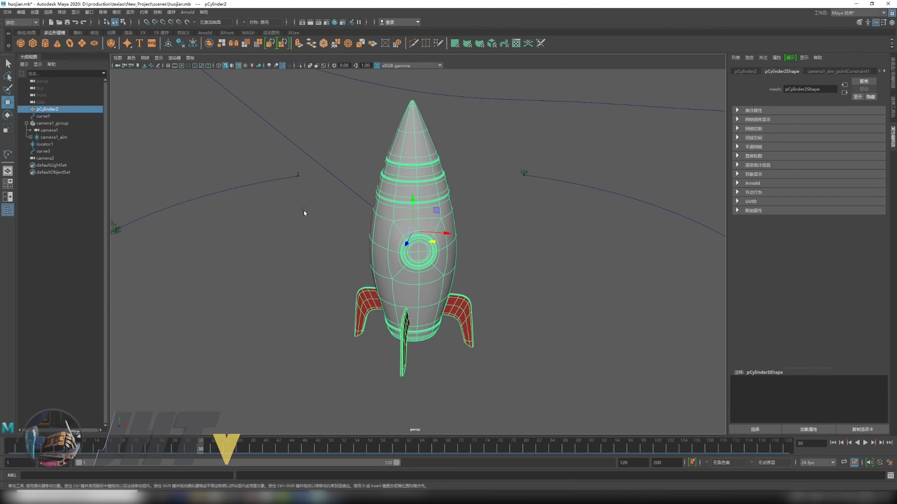
alt+drag(339, 211, 419, 227)
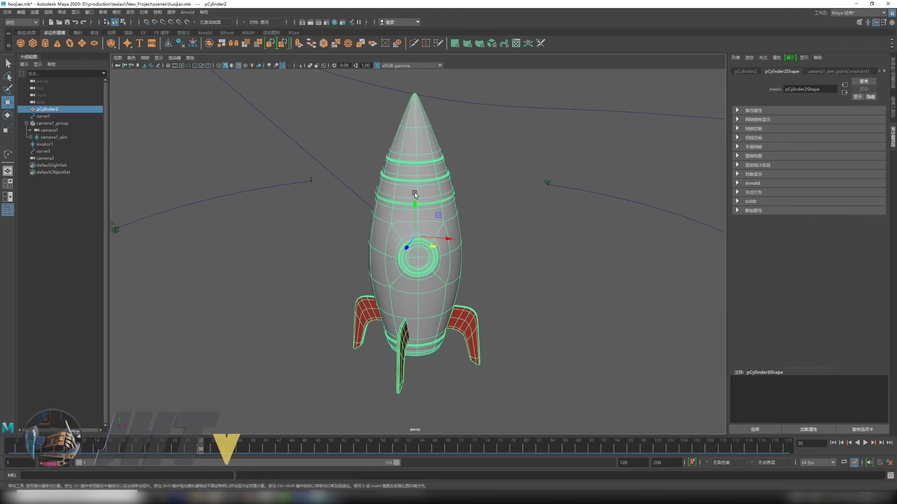
mouse_move(433, 222)
alt+mouse_down()
mouse_move(450, 238)
mouse_move(212, 120)
alt+mouse_up()
mouse_move(382, 359)
alt+mouse_down()
mouse_move(421, 239)
mouse_move(428, 256)
mouse_move(465, 256)
alt+mouse_up()
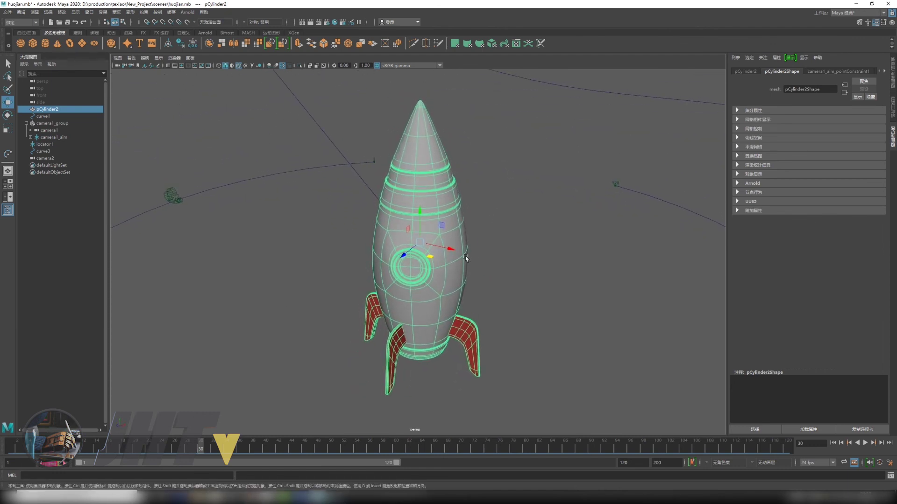
Step: Under the Animation menu set, create a 120-frame turntable camera rig, group1, around the rocket
click(21, 22)
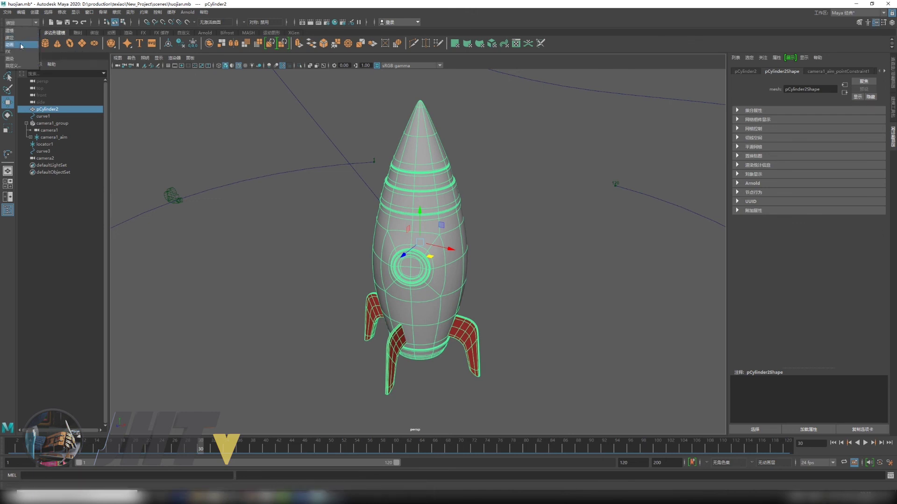
click(20, 43)
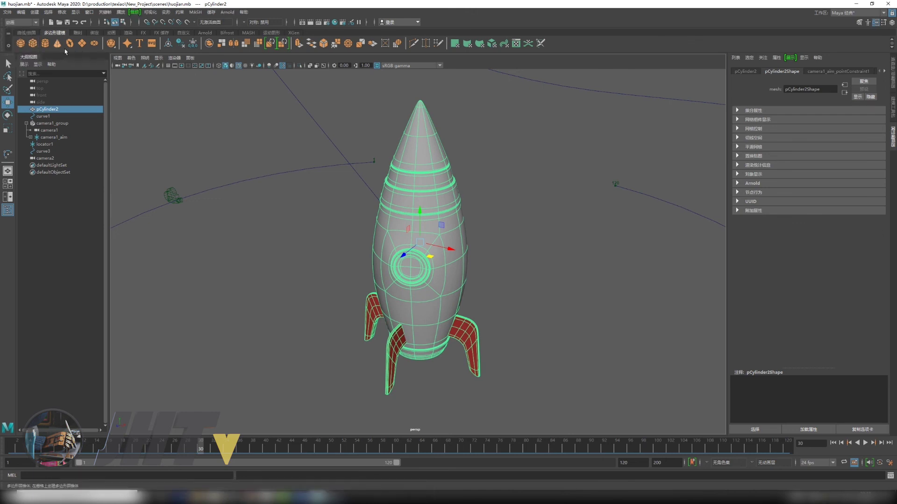
click(150, 13)
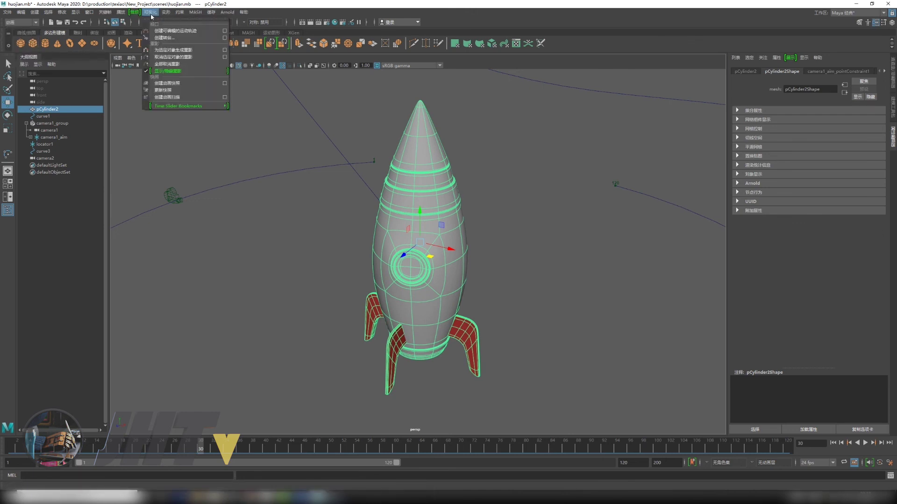
click(224, 37)
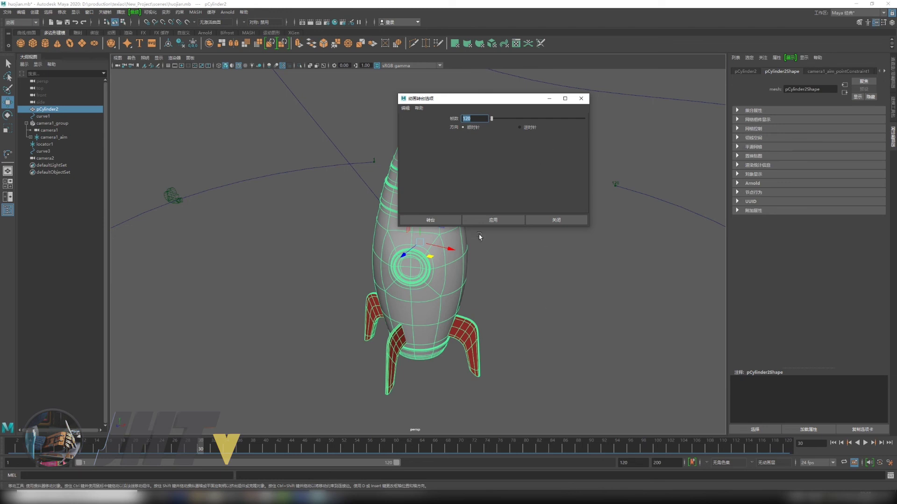
click(500, 217)
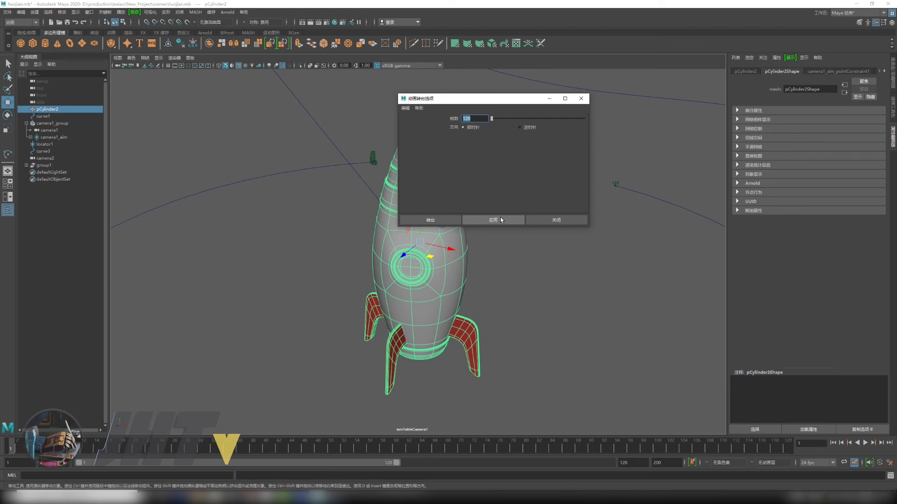
click(42, 166)
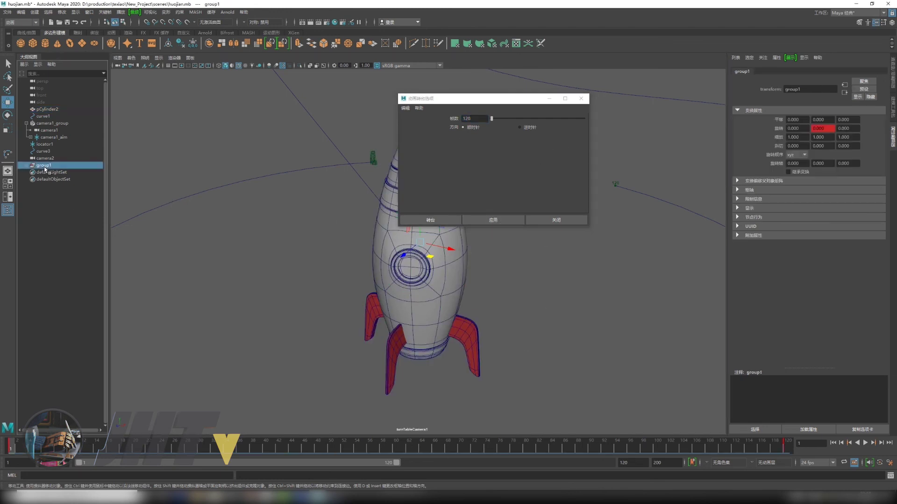
click(559, 220)
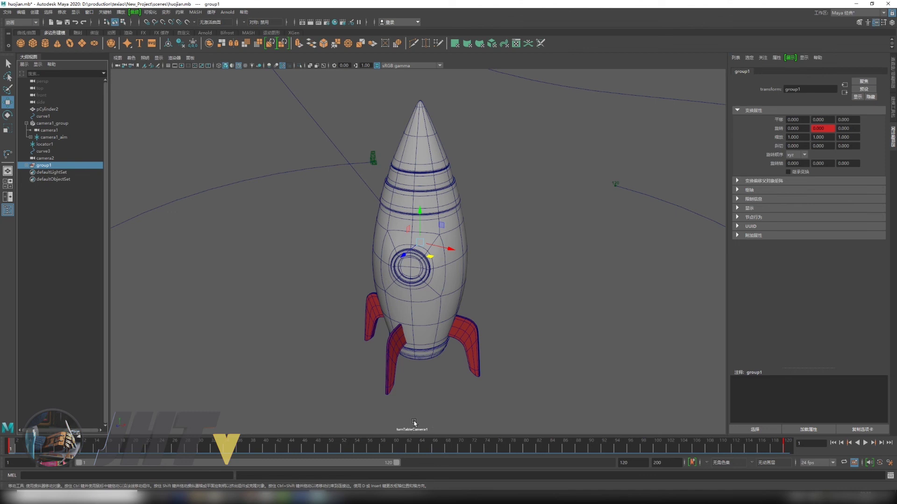
Step: Play the turntable spin and stop at frame 112 to check group1's Rotate Y of 355.338
click(27, 166)
click(865, 443)
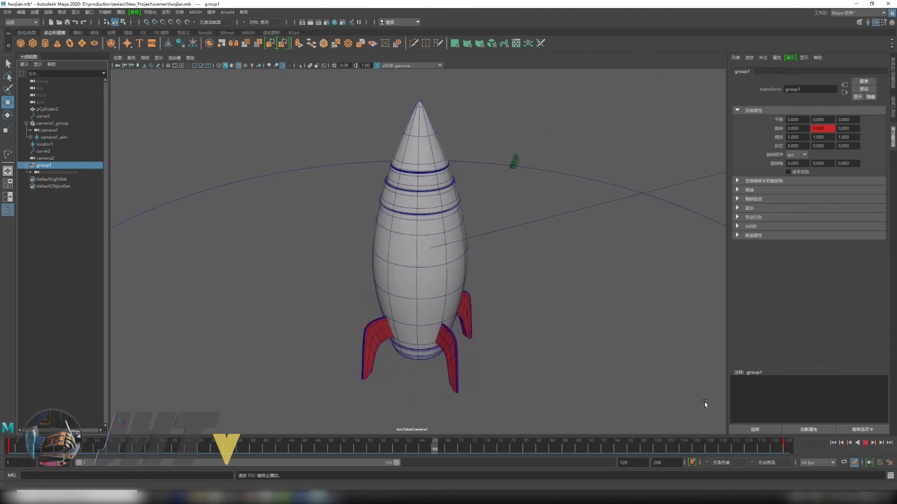
click(865, 443)
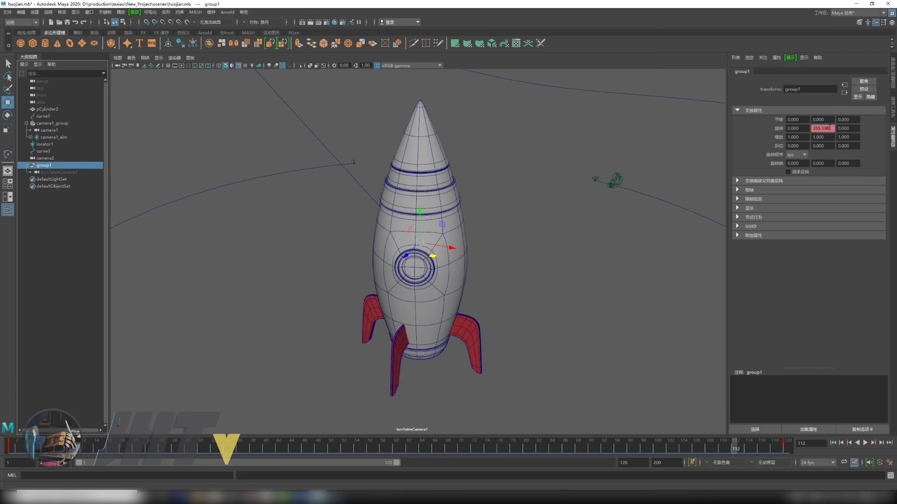
drag(829, 128, 813, 128)
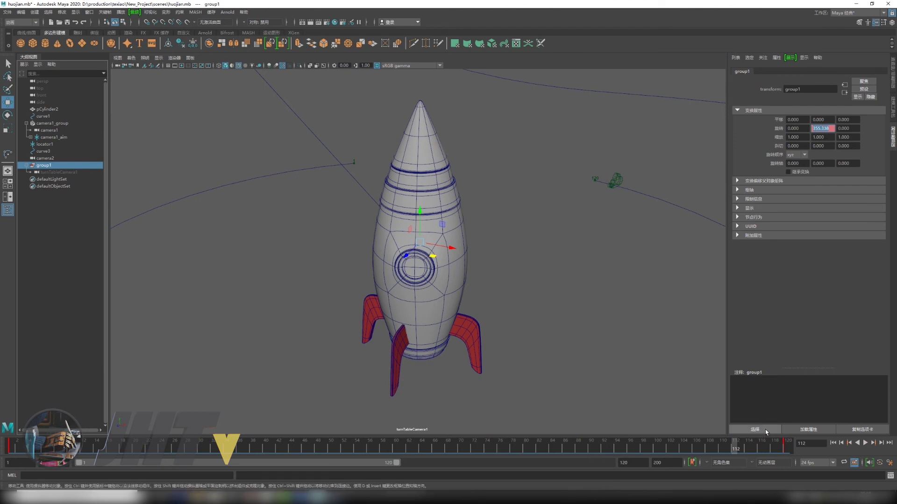
click(89, 12)
mouse_move(113, 51)
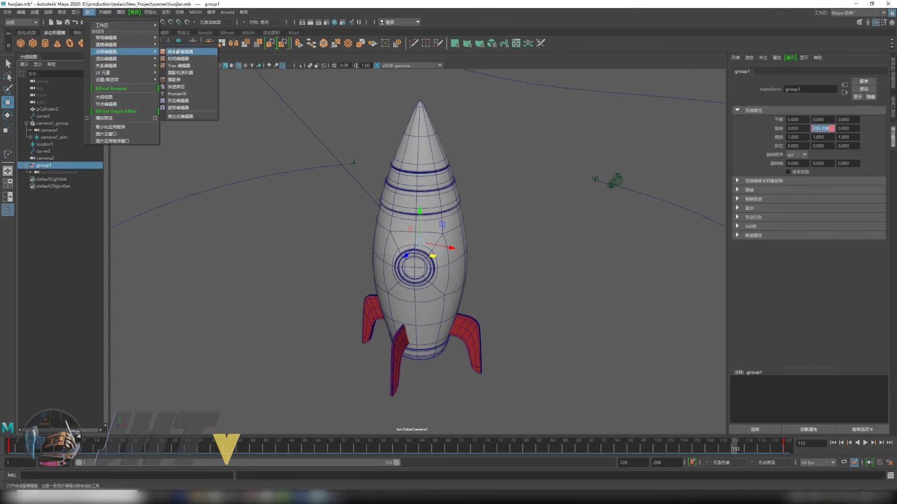
Step: Set group1's rotation keys to linear tangents in the Graph Editor, then replay the constant-speed spin
click(181, 51)
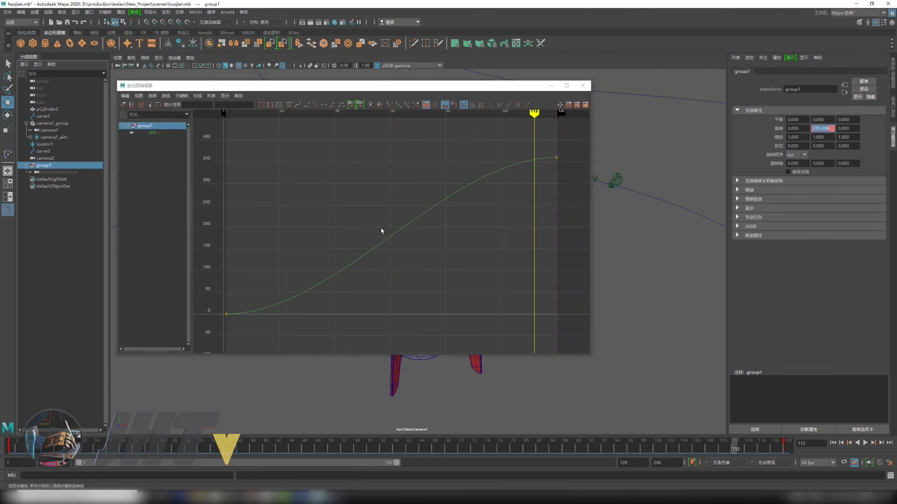
scroll(369, 224, down, 3)
scroll(369, 225, down, 2)
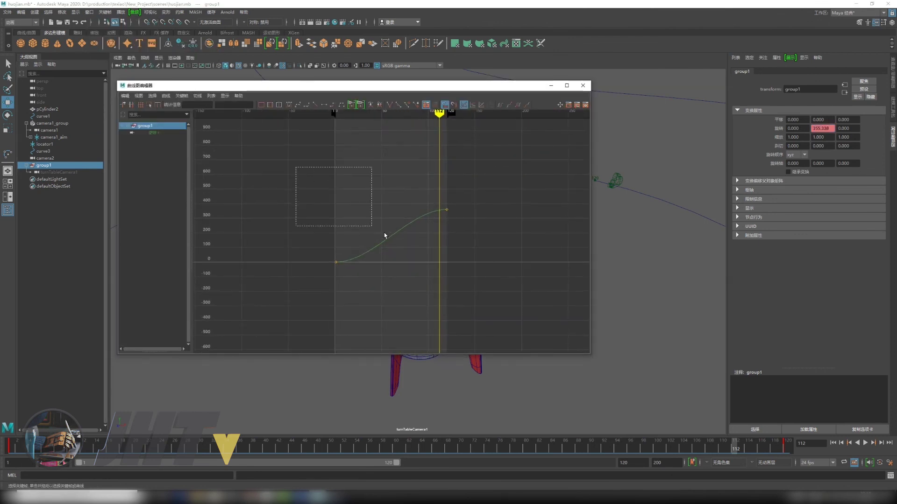
drag(384, 235, 481, 244)
click(315, 104)
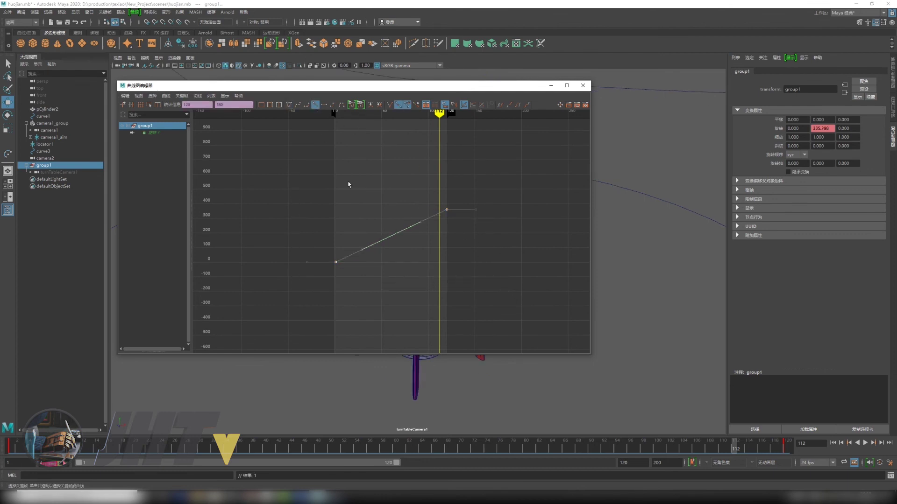
click(582, 86)
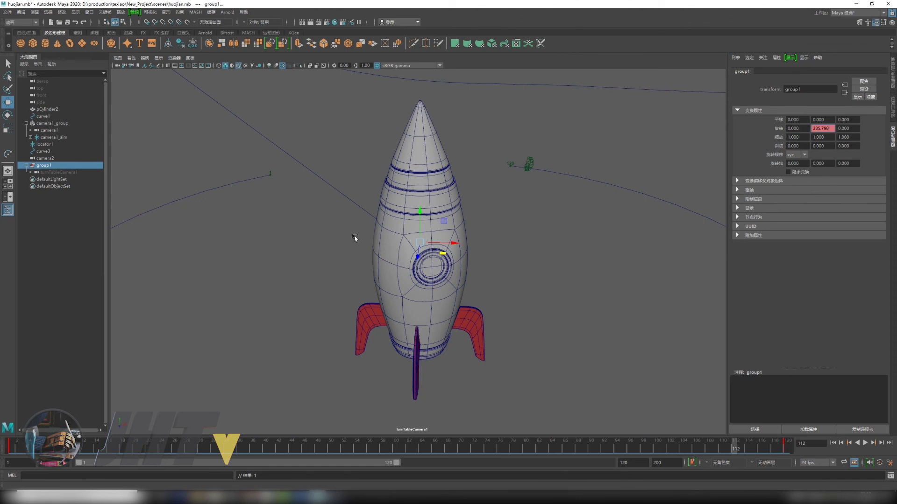
click(865, 443)
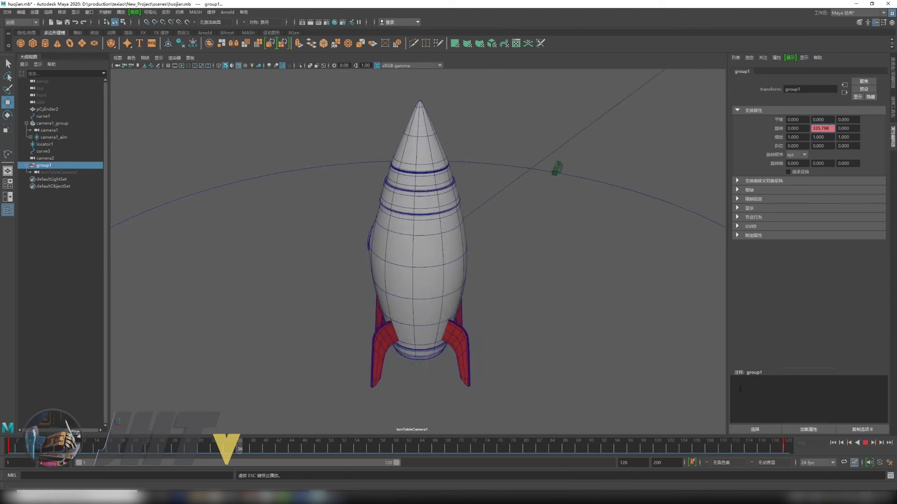